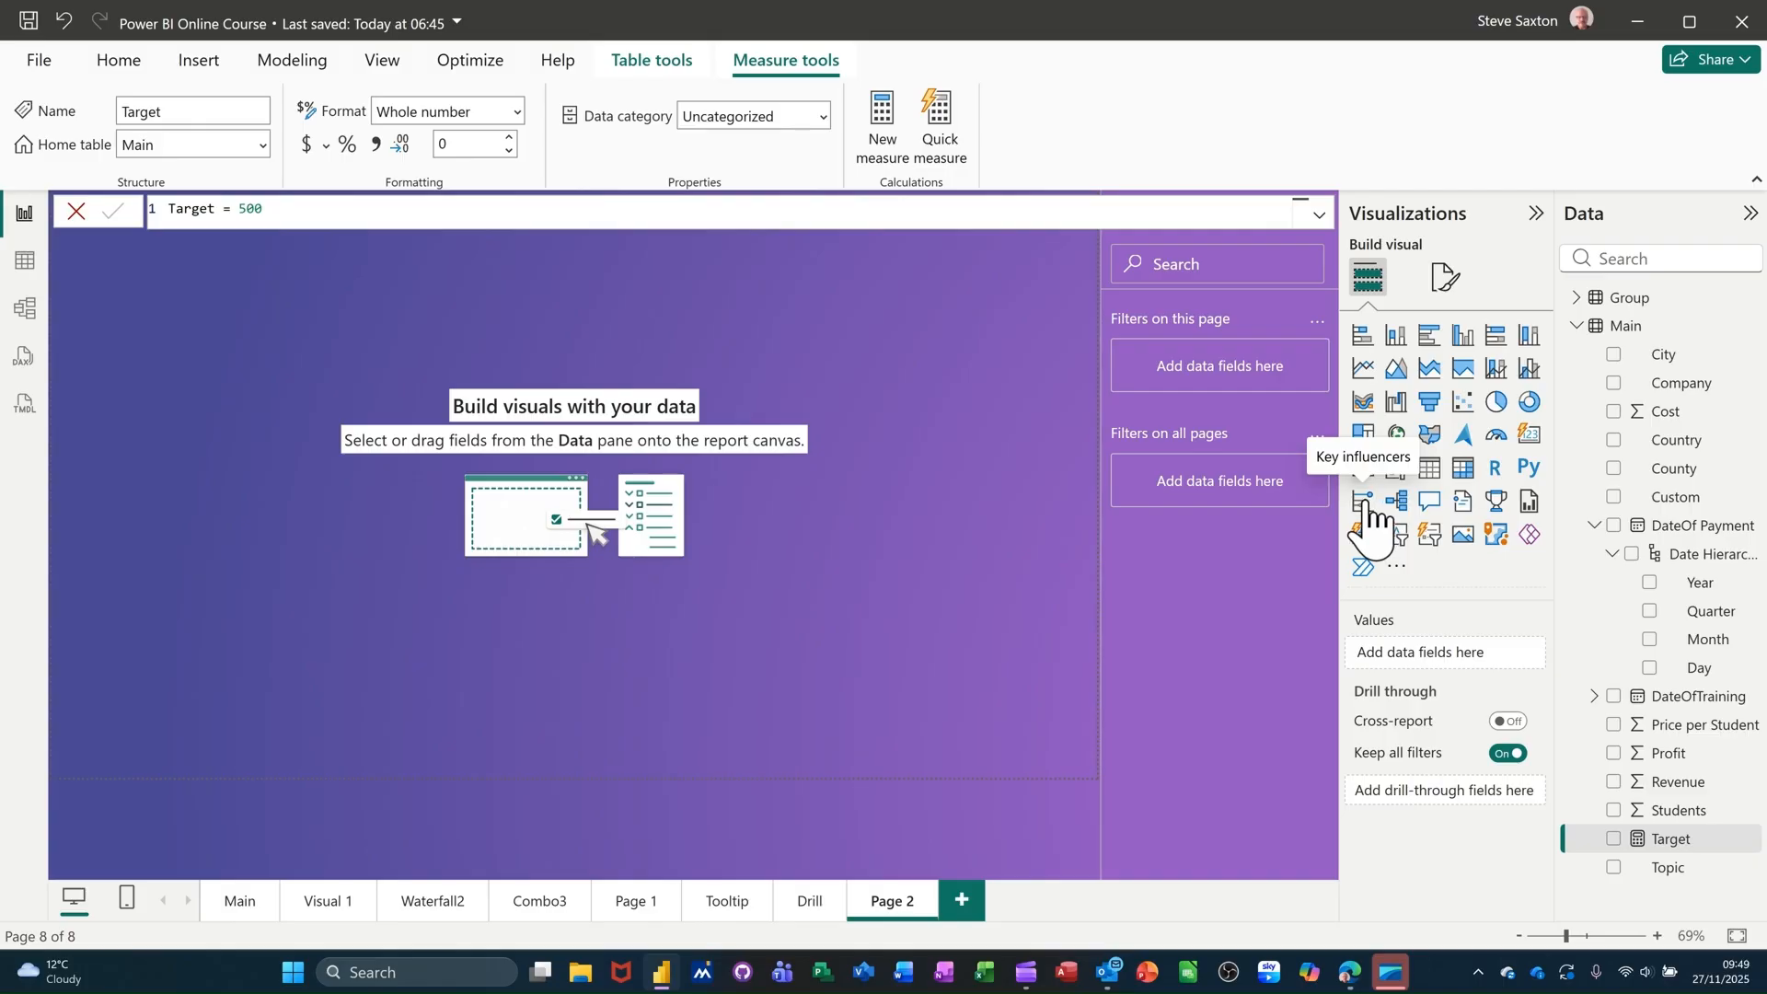
Step: Add an enlarged Key influencers visual to Page 2 that analyzes Topic and explains it by Revenue
click(1363, 501)
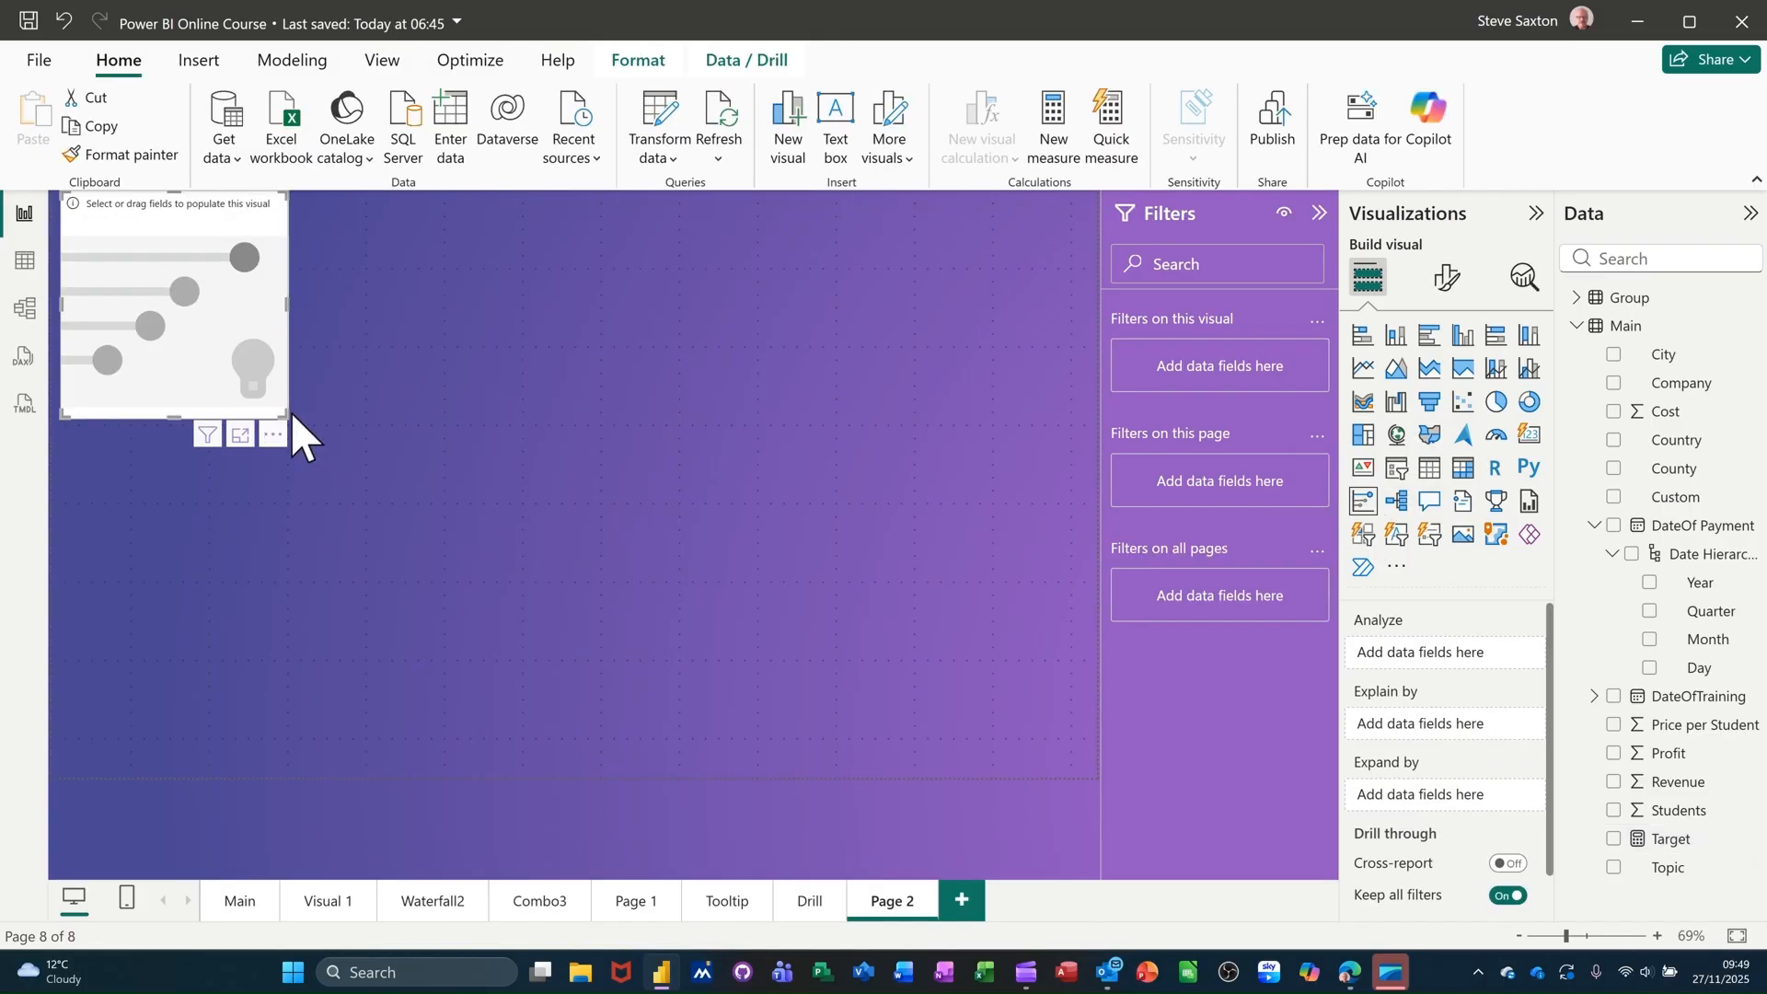
drag(313, 421, 852, 594)
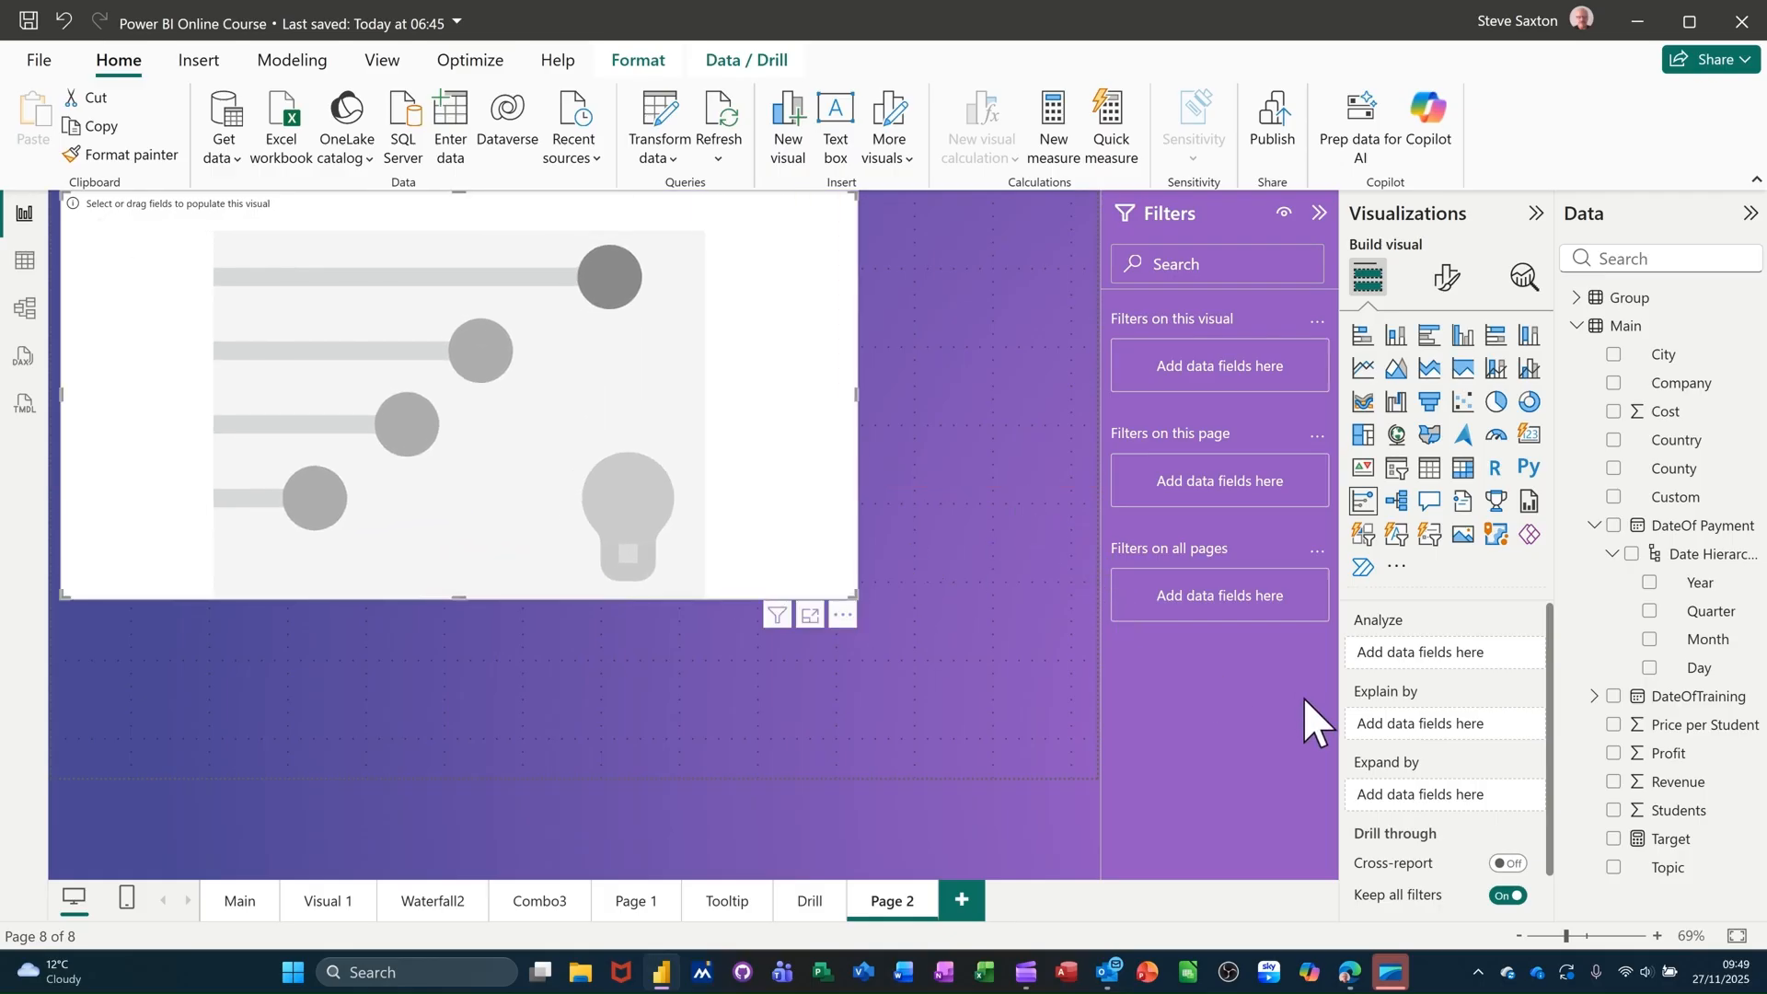
drag(1668, 870, 1410, 645)
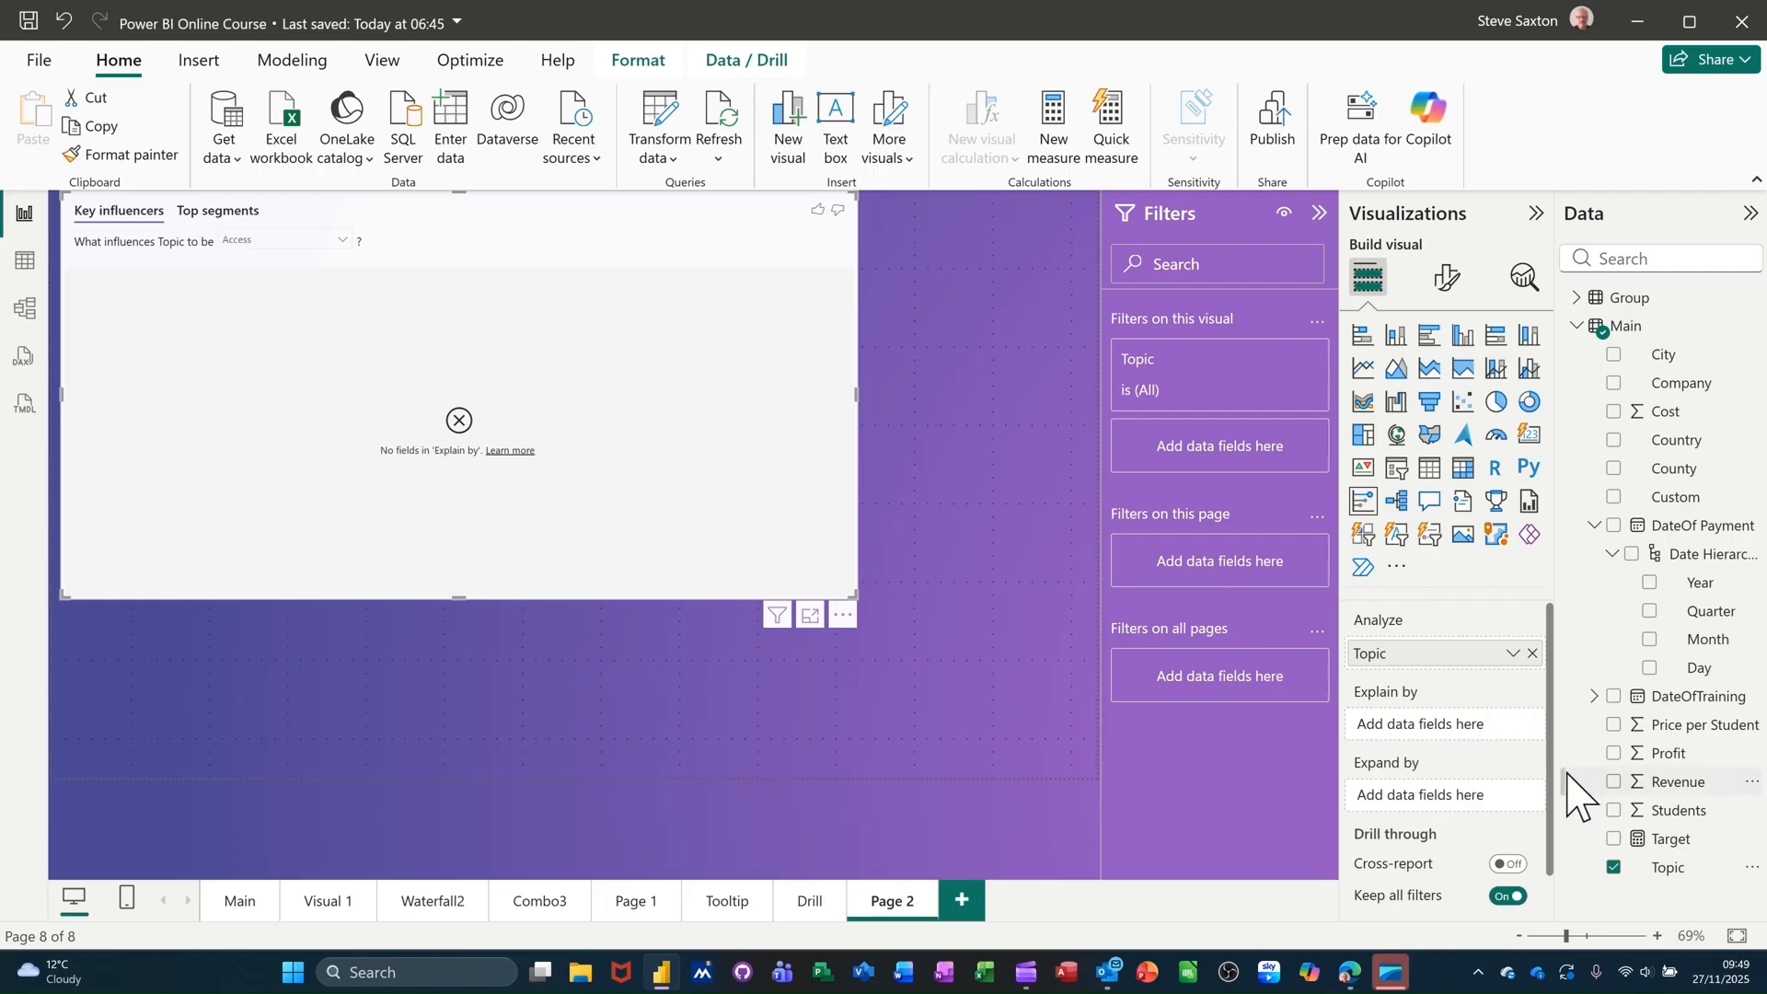
drag(1656, 790, 1423, 737)
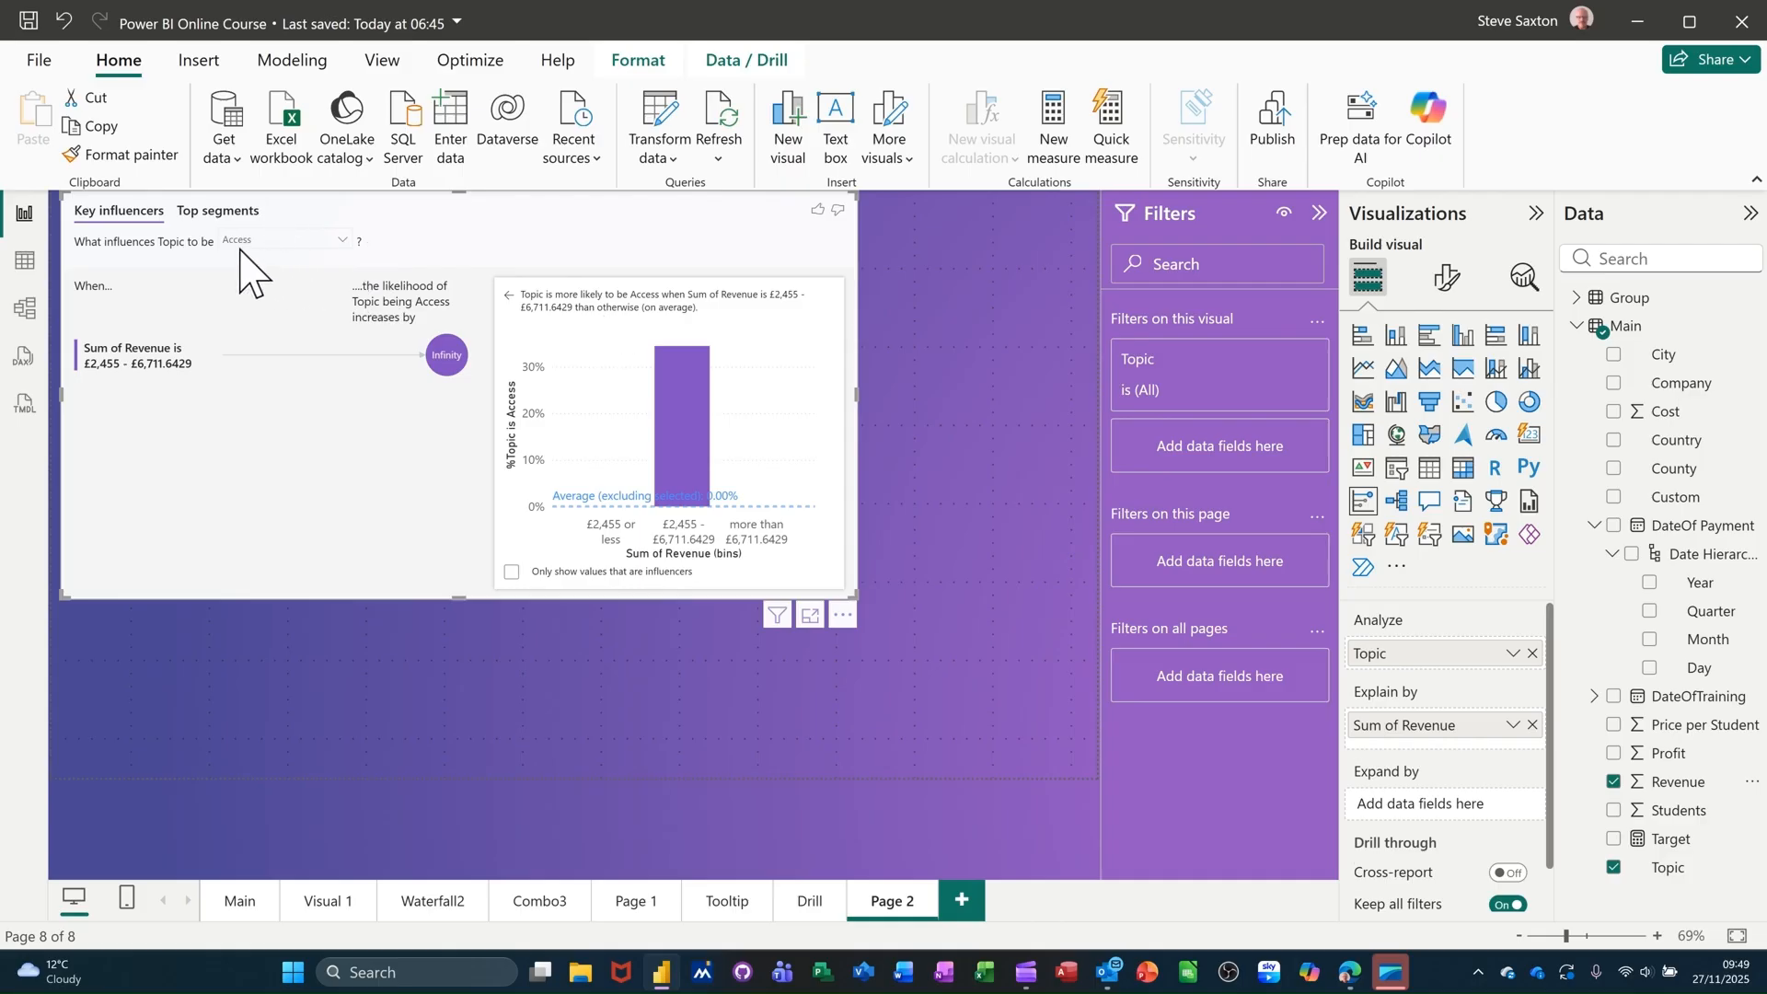
Step: Move the Key influencers visual away from the page's corner and show it in focus mode with the filters collapsed
click(342, 242)
click(342, 242)
drag(822, 260, 863, 322)
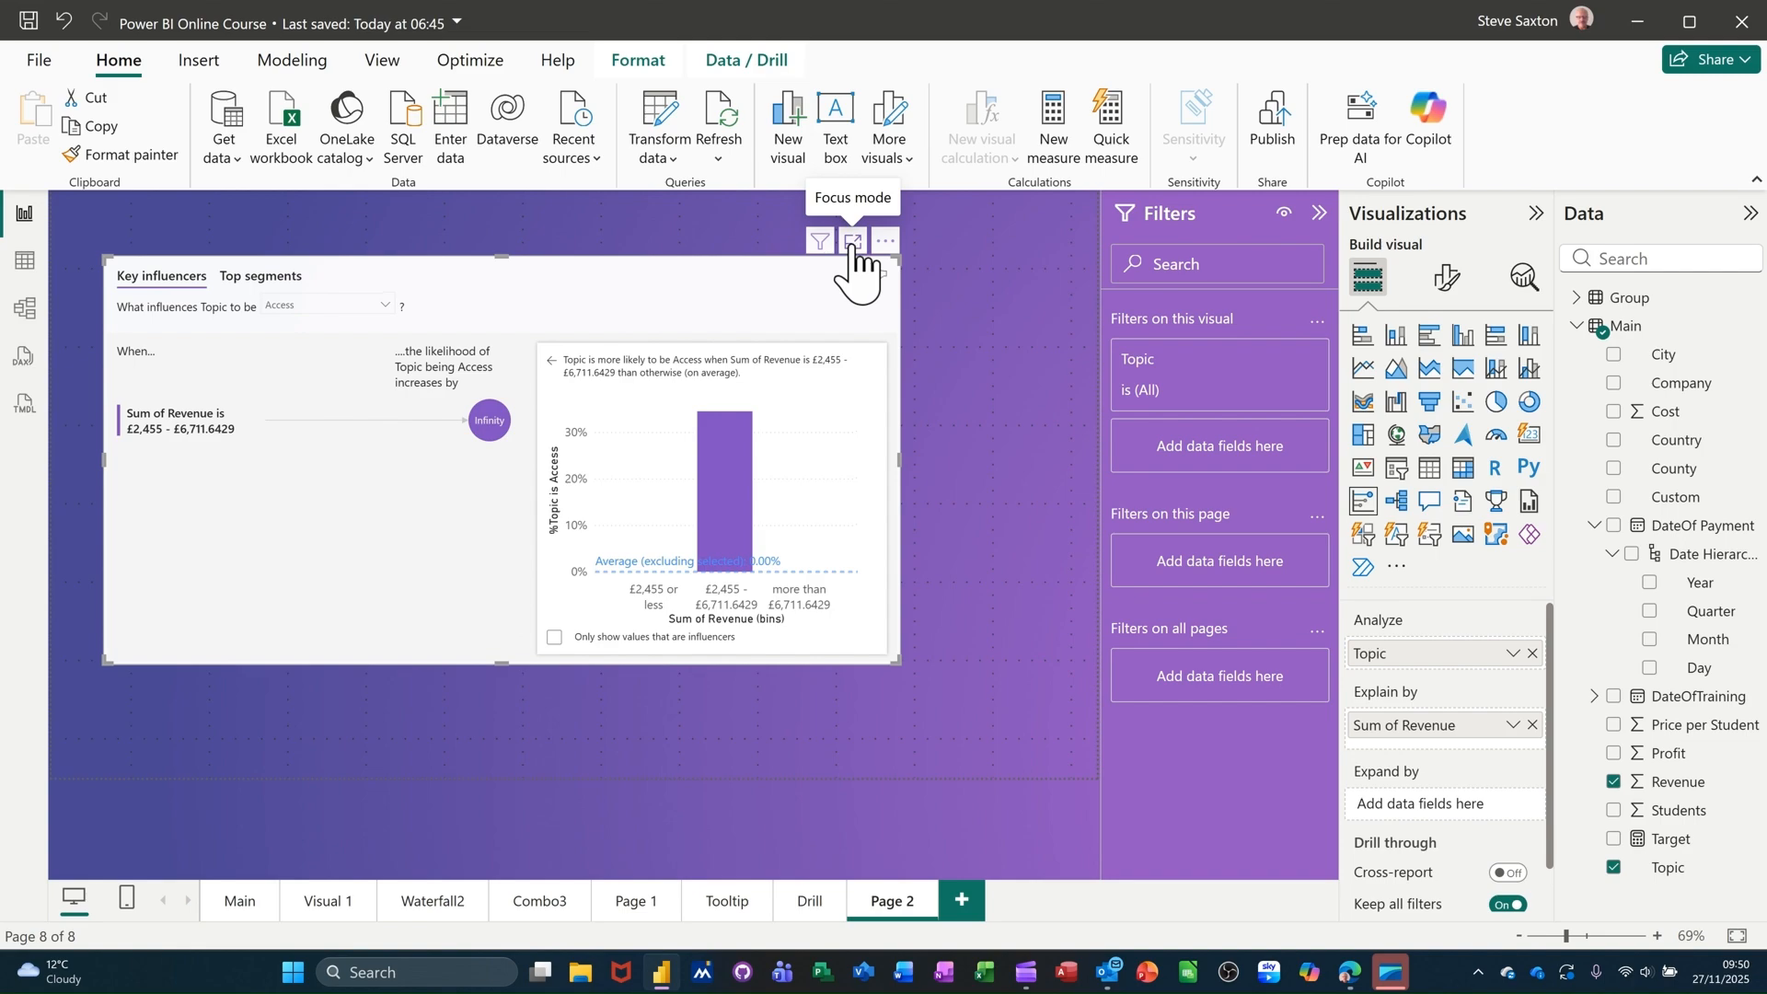
click(853, 241)
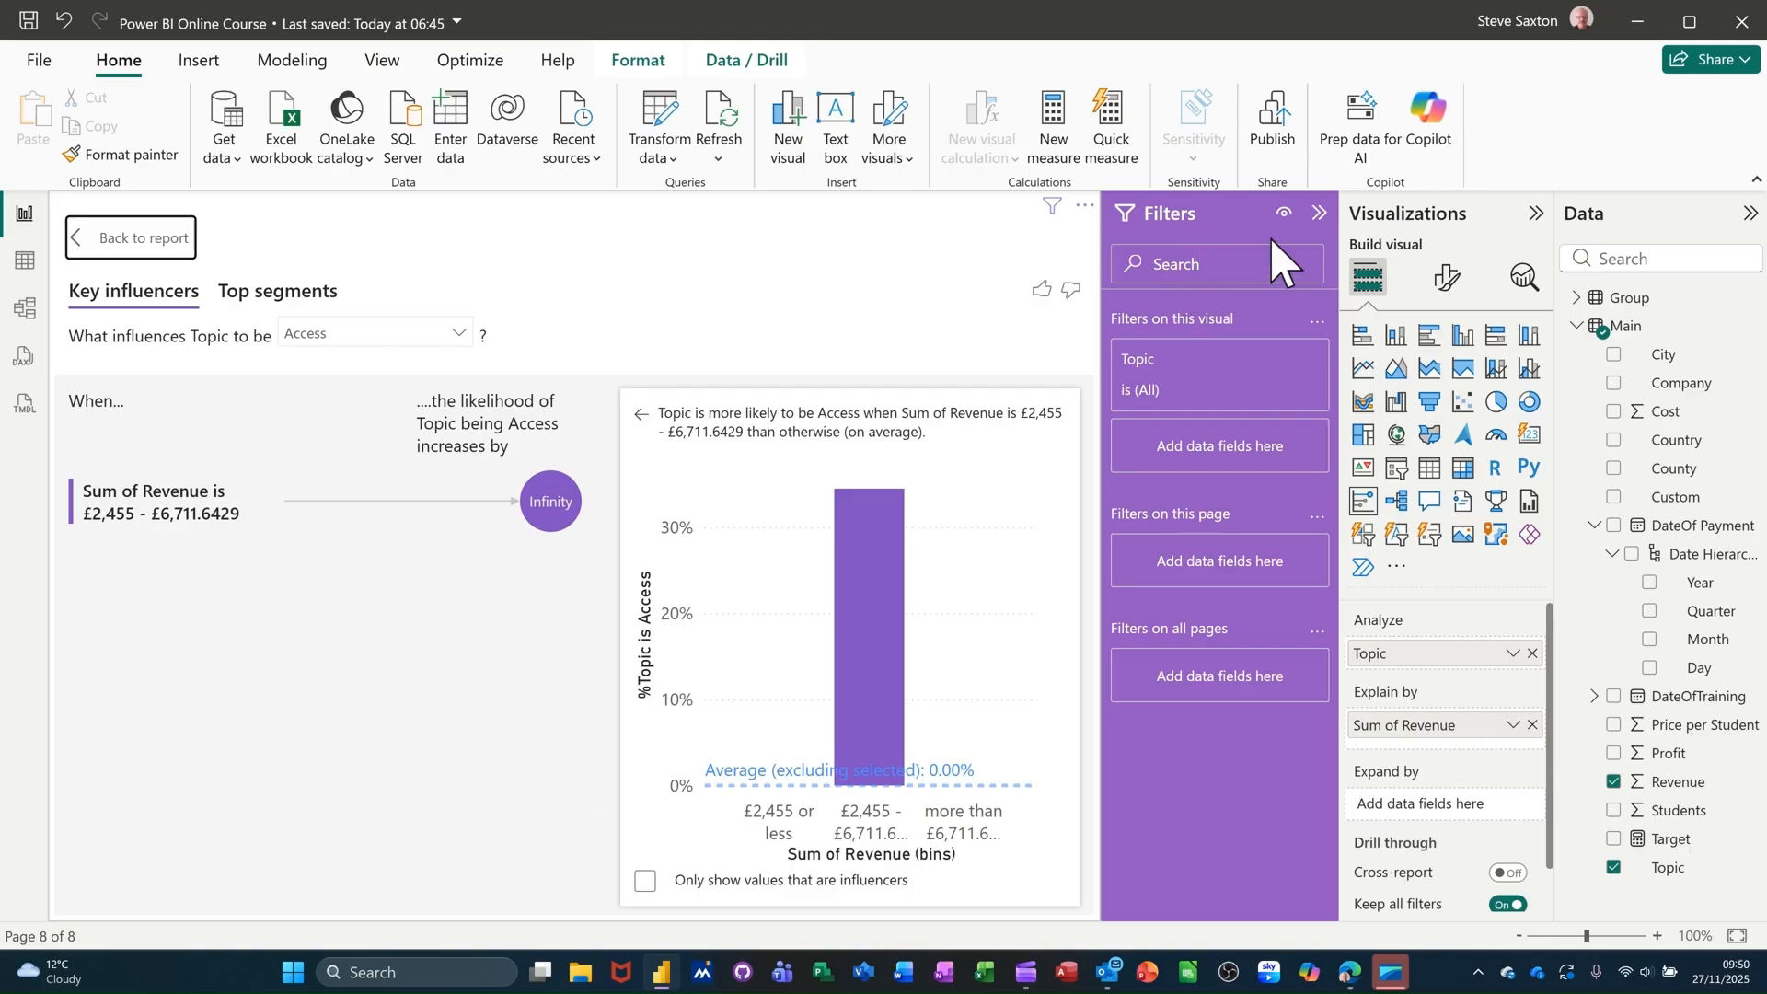
click(1320, 214)
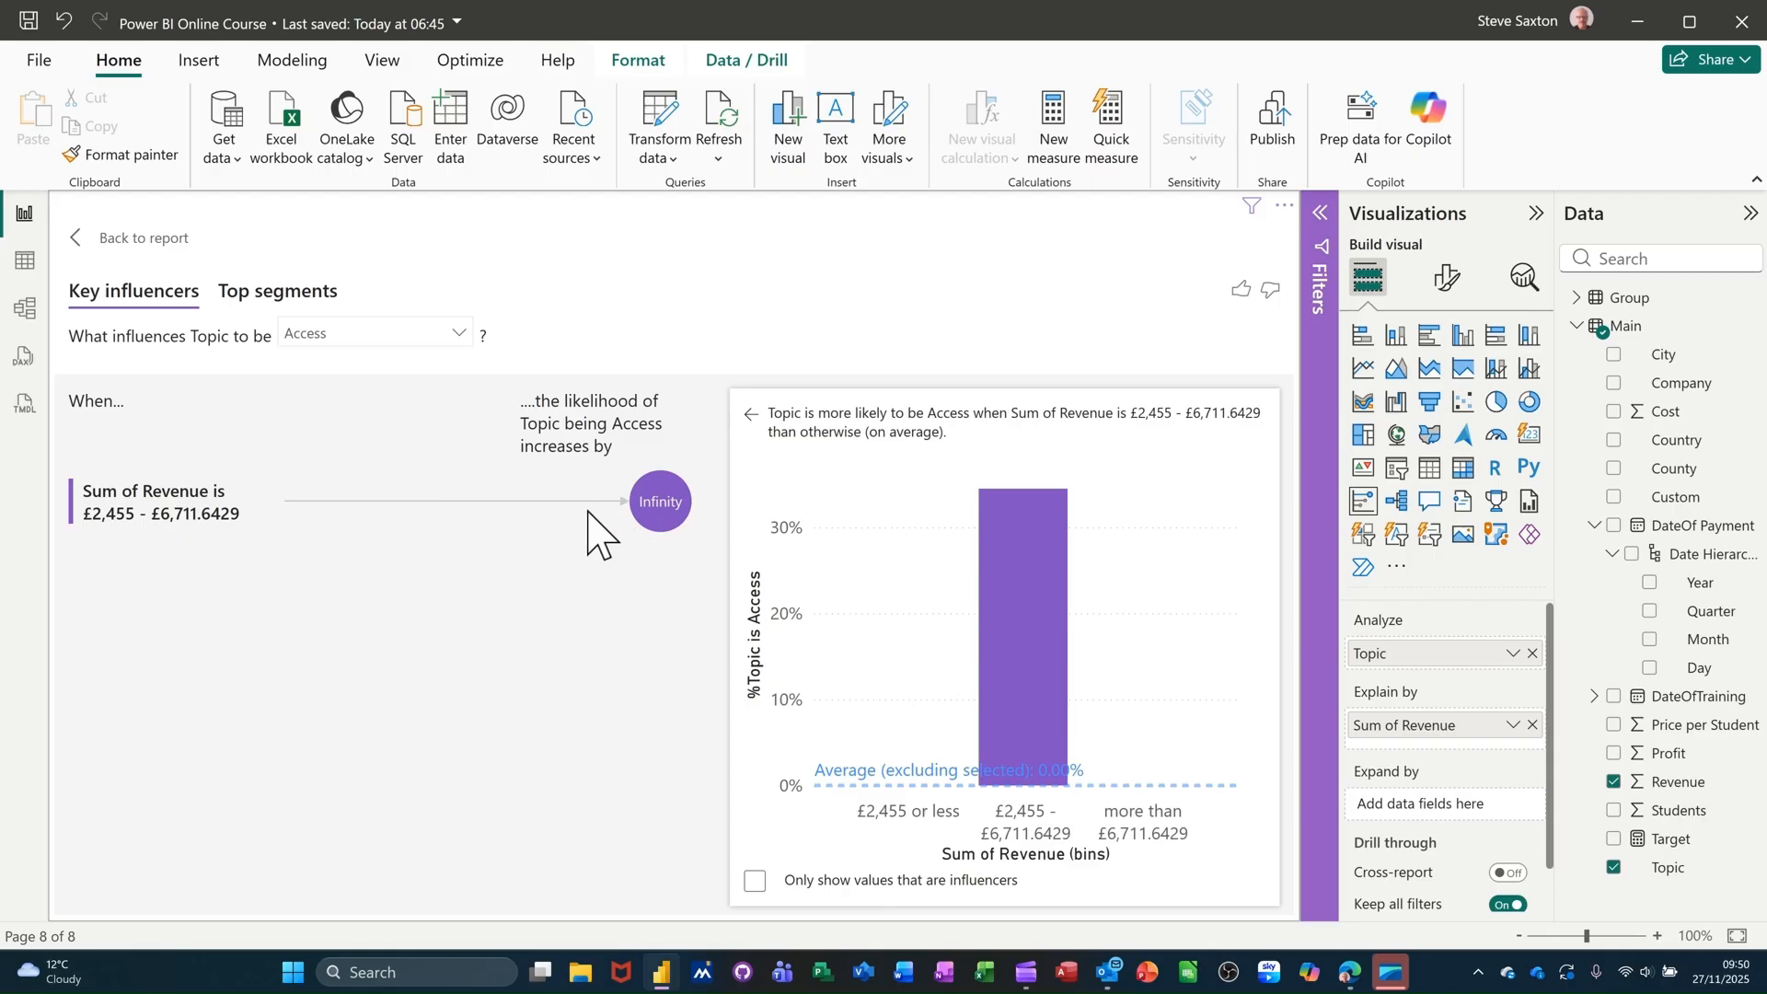
Step: Set the Key influencers analysis to what influences Topic to be Word
click(659, 515)
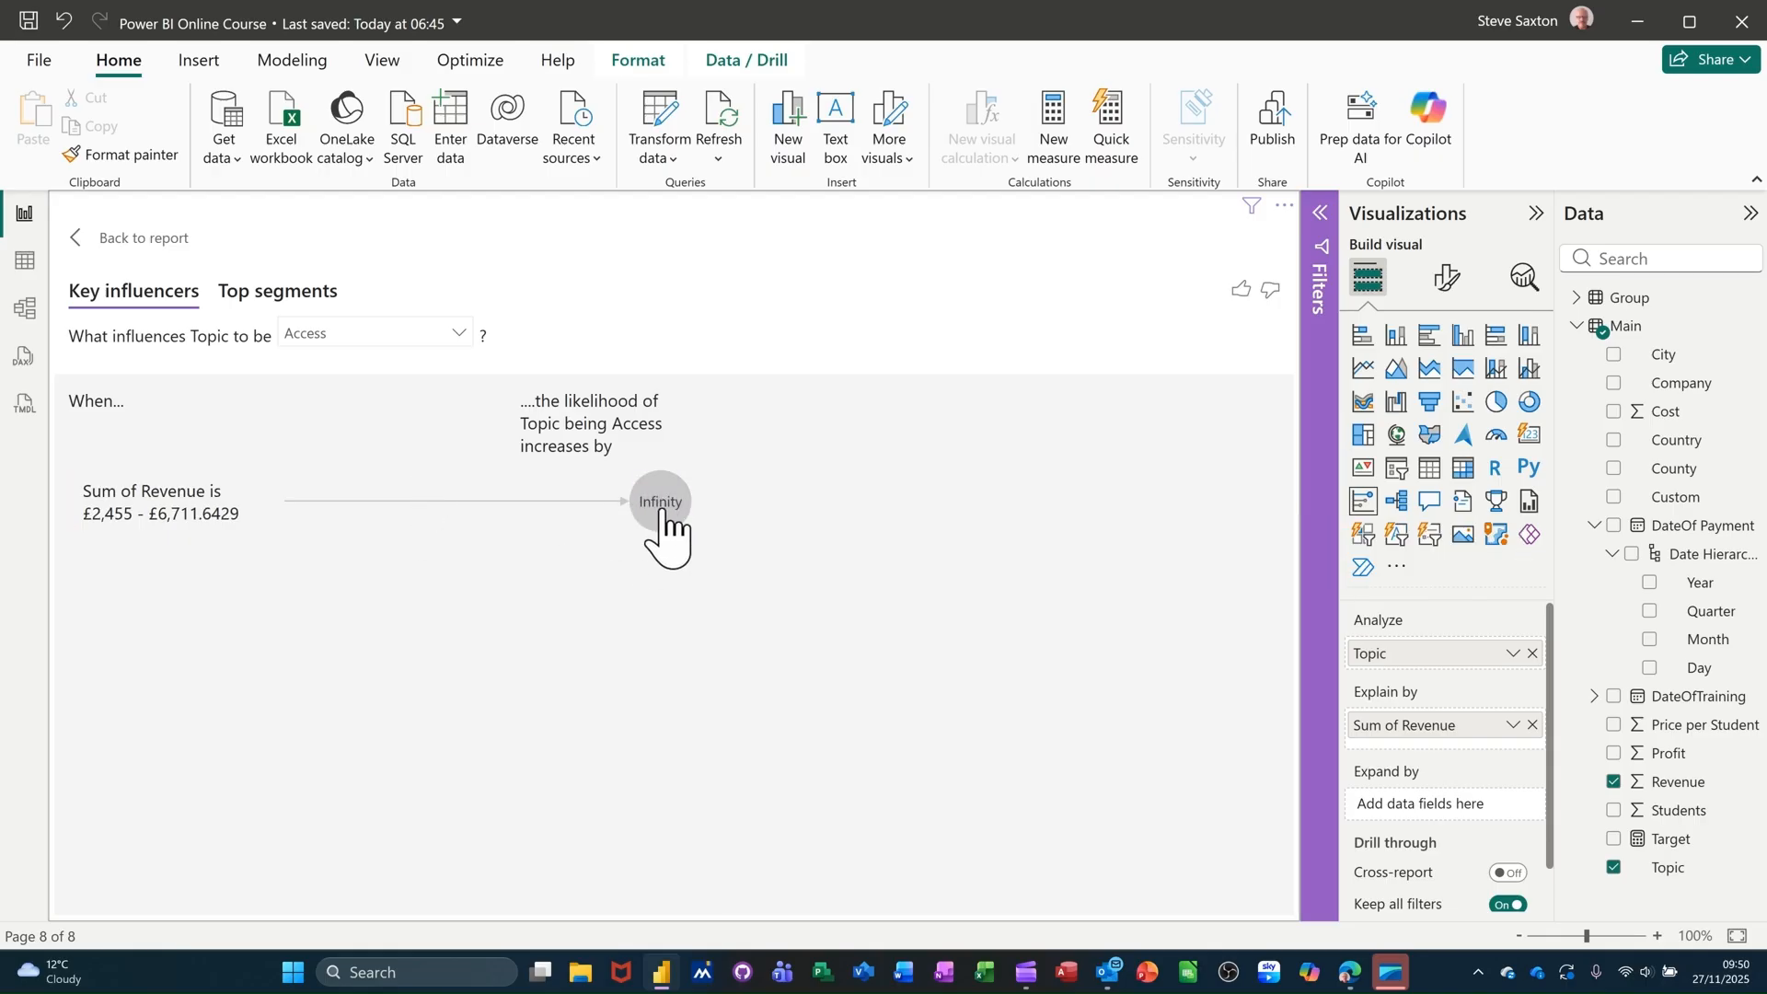
click(660, 516)
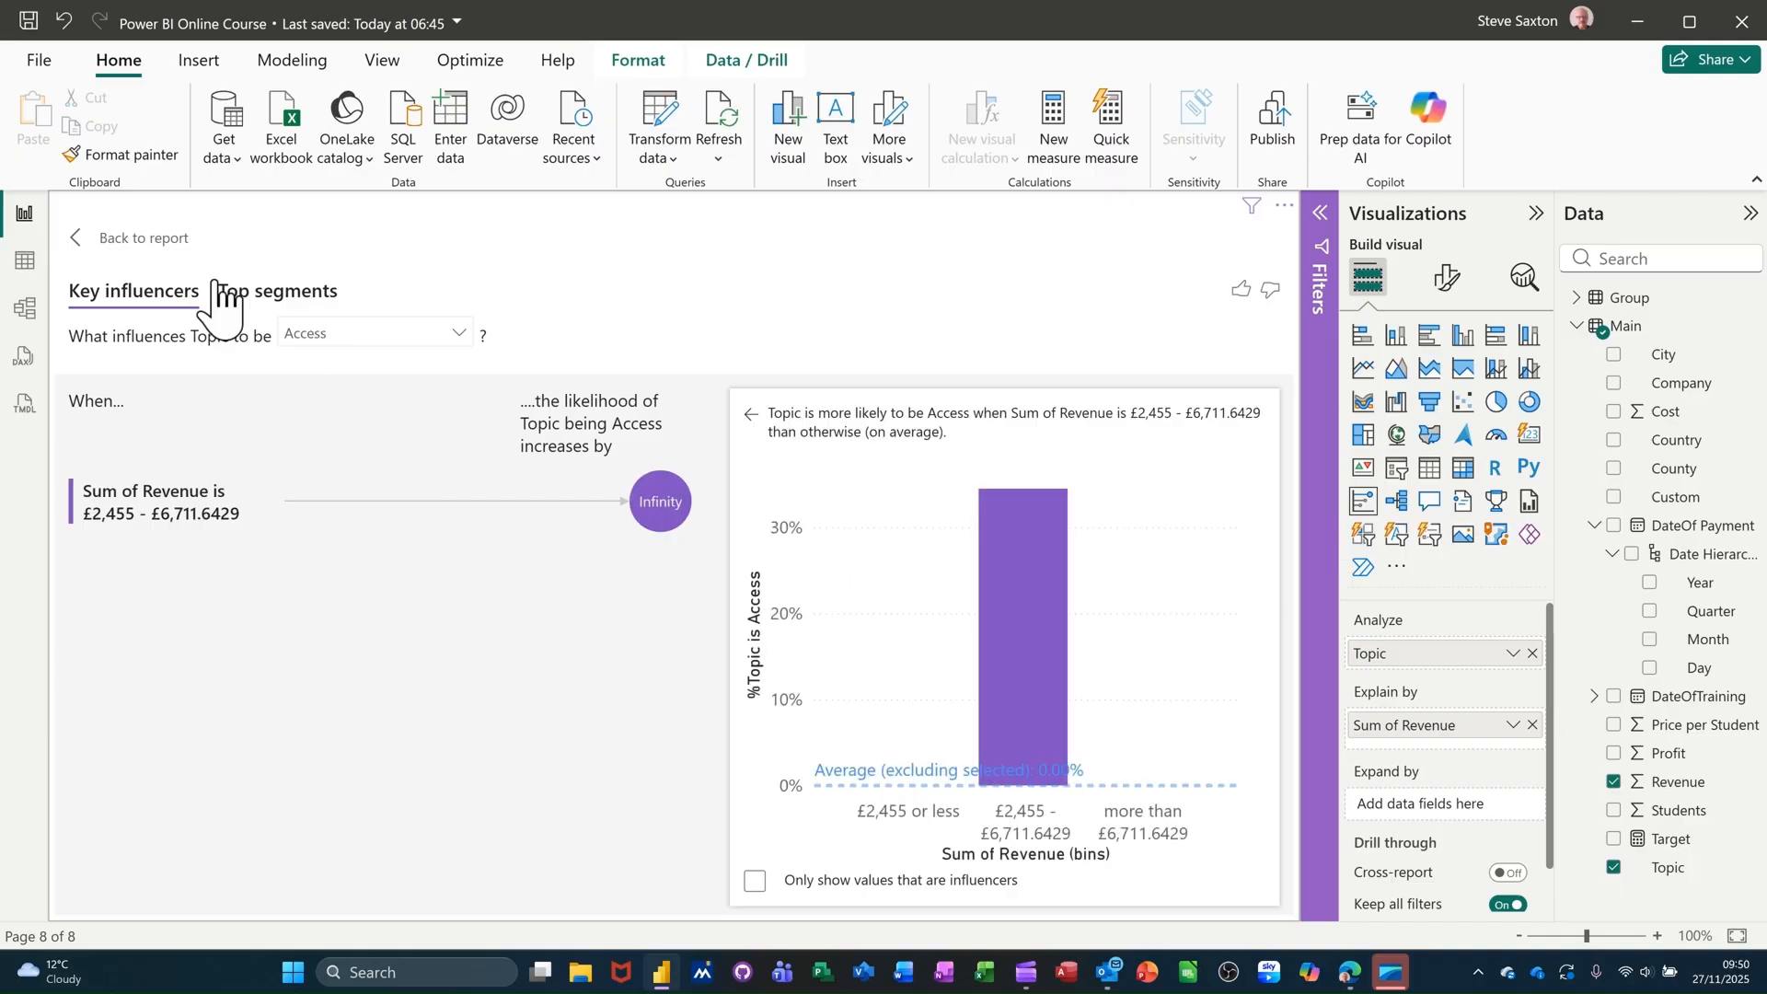
click(460, 335)
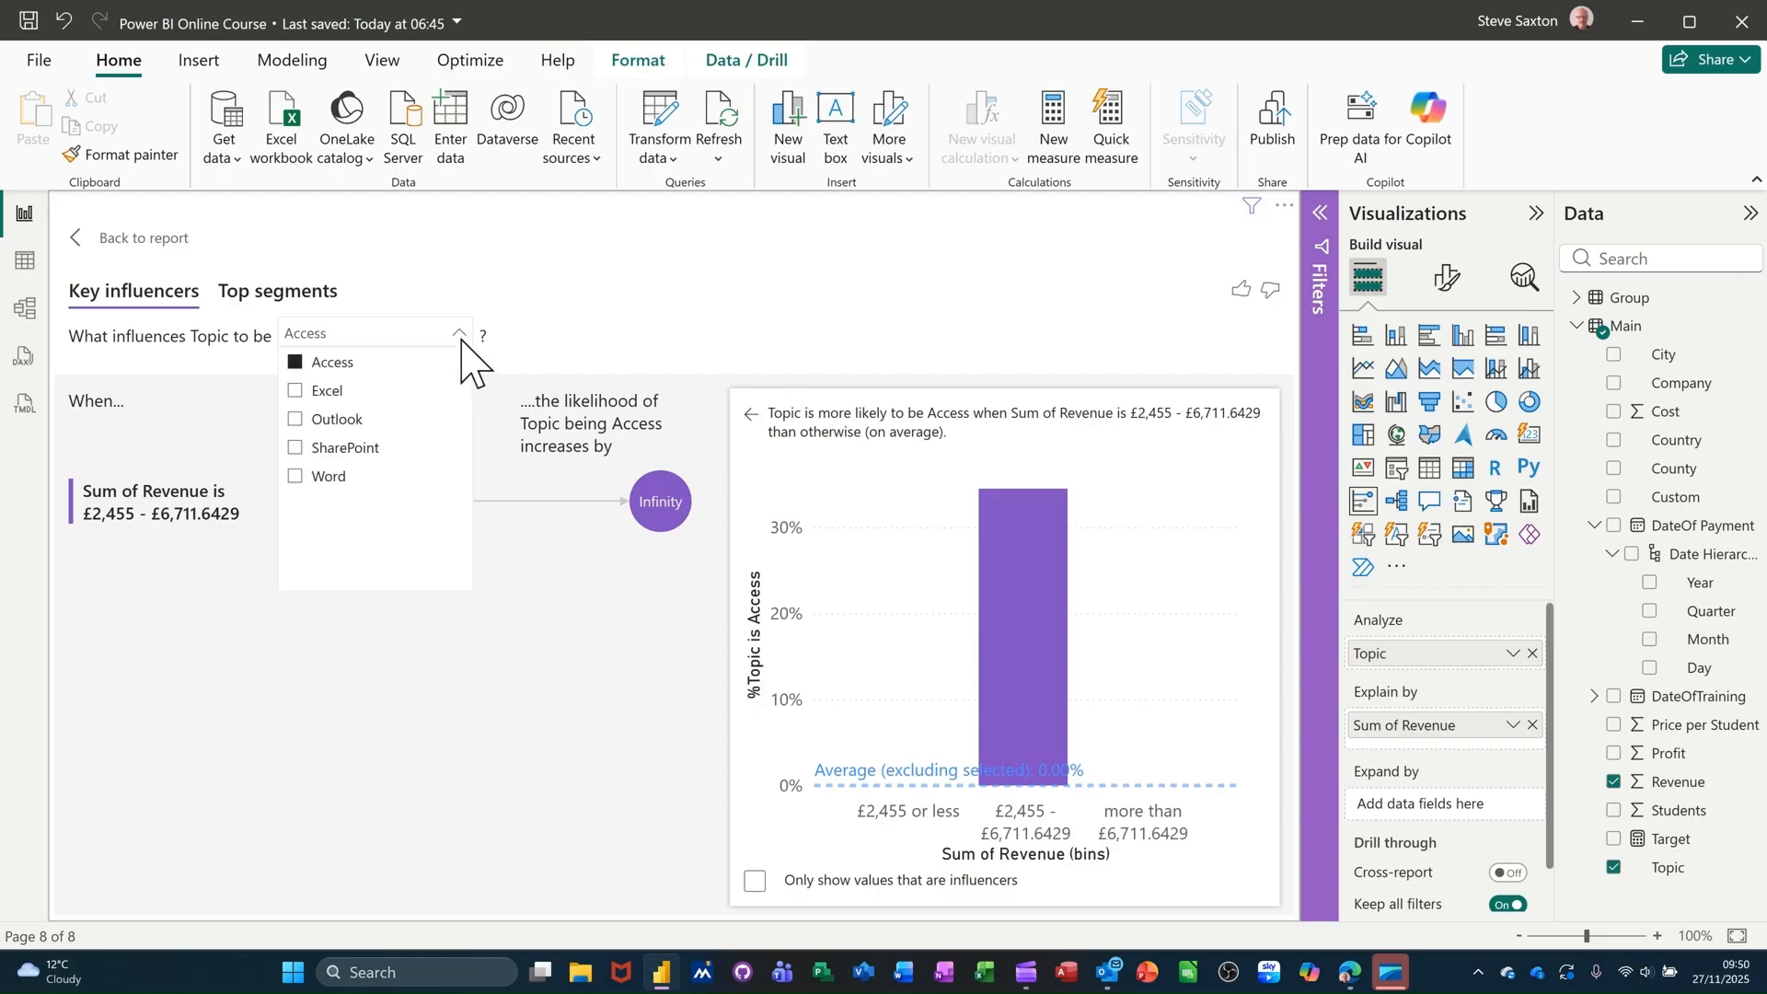
click(329, 497)
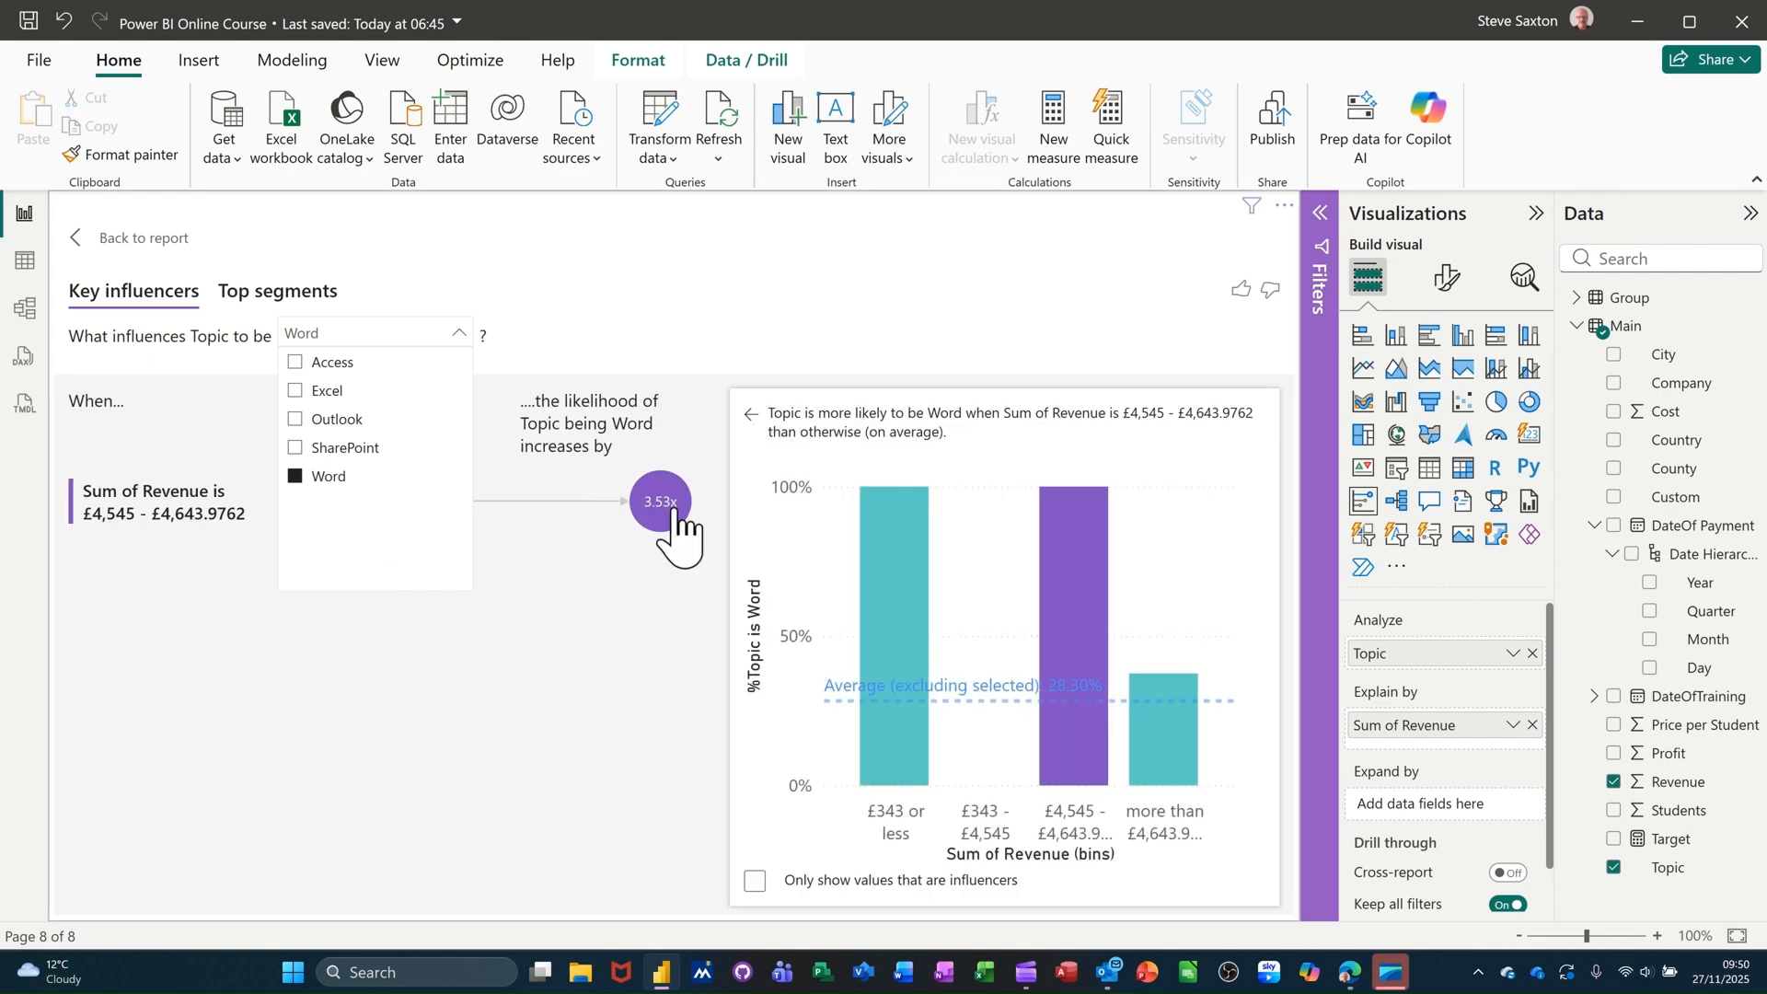
click(581, 568)
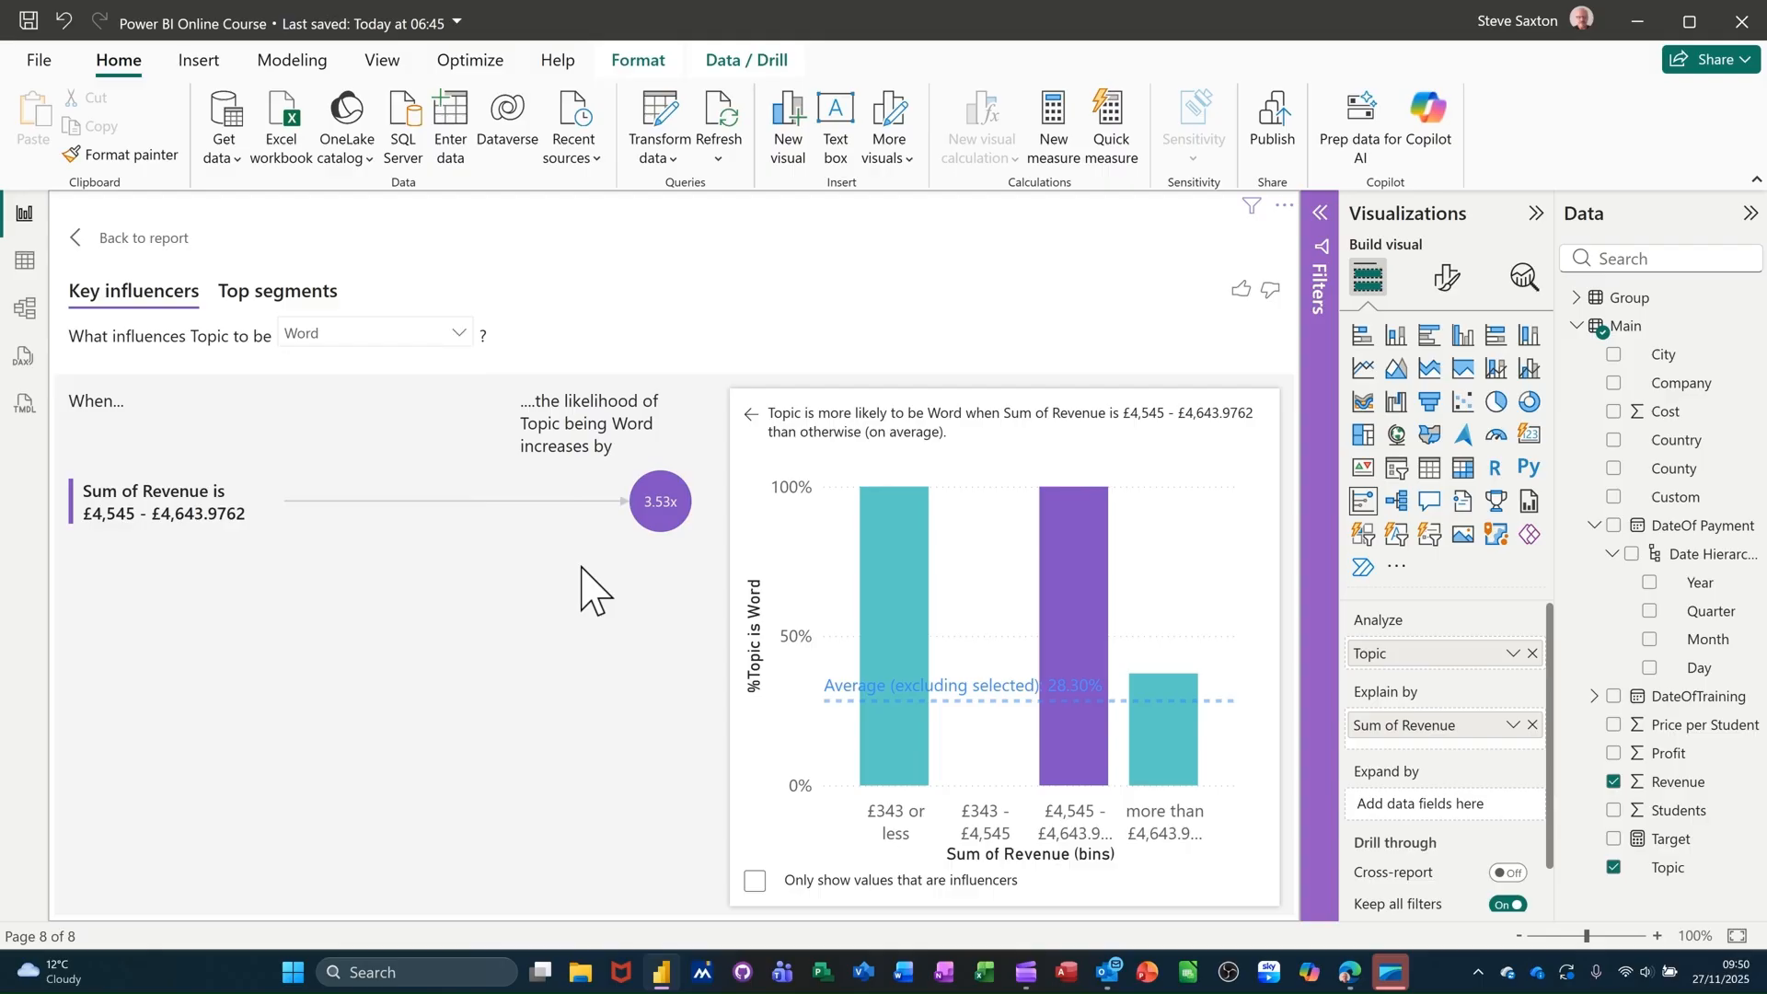
Step: Examine the Word influencer and preview its chart limited to only values that are influencers
click(665, 515)
click(665, 516)
click(752, 884)
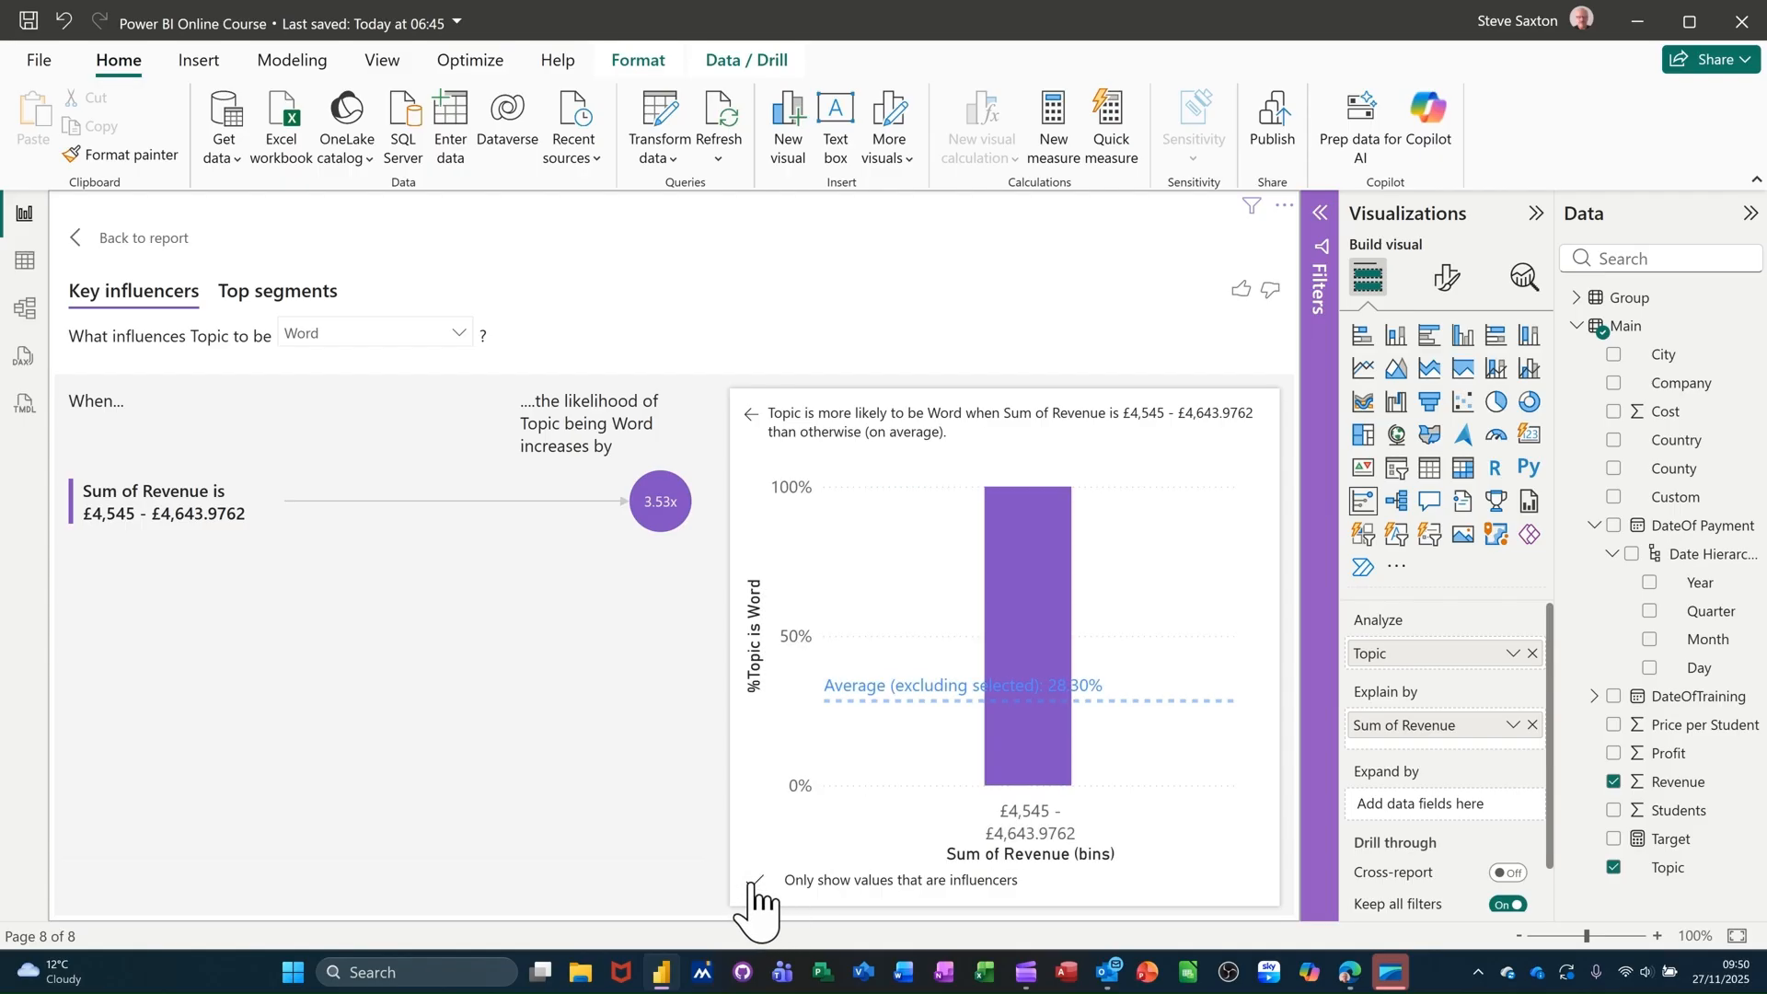
click(754, 882)
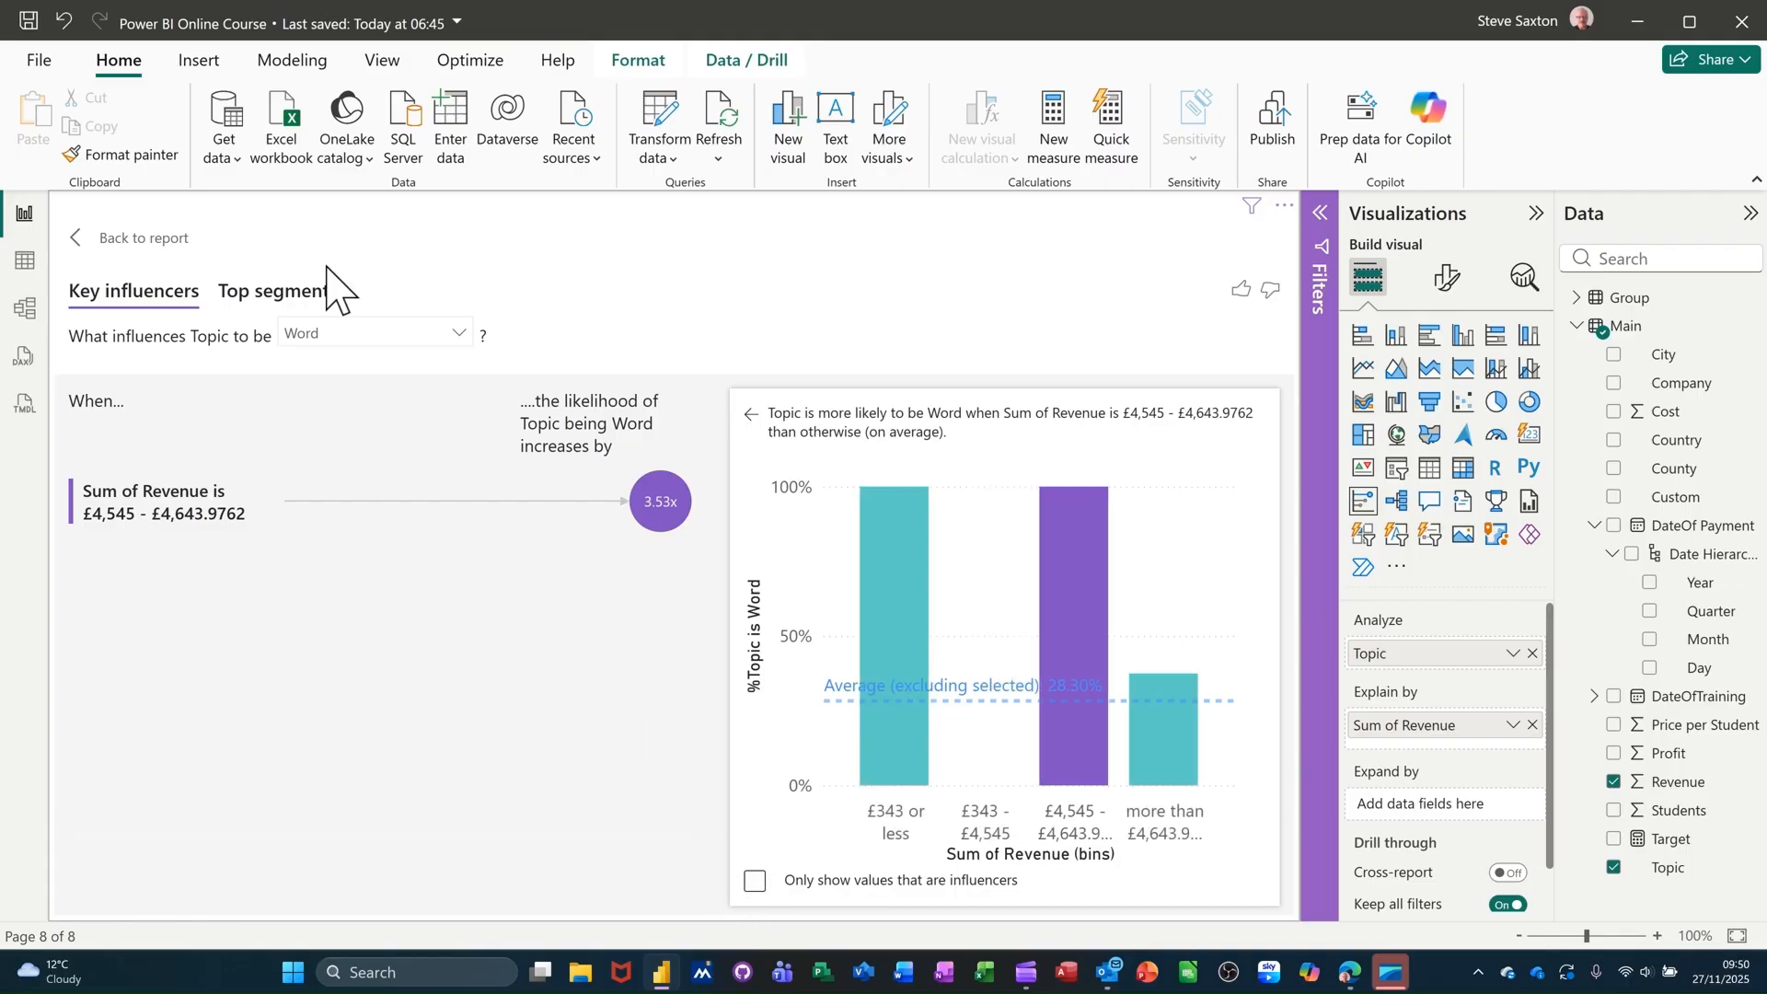
Step: Show Segment 1's details among the visual's top segments for Word and return to the report page
click(251, 304)
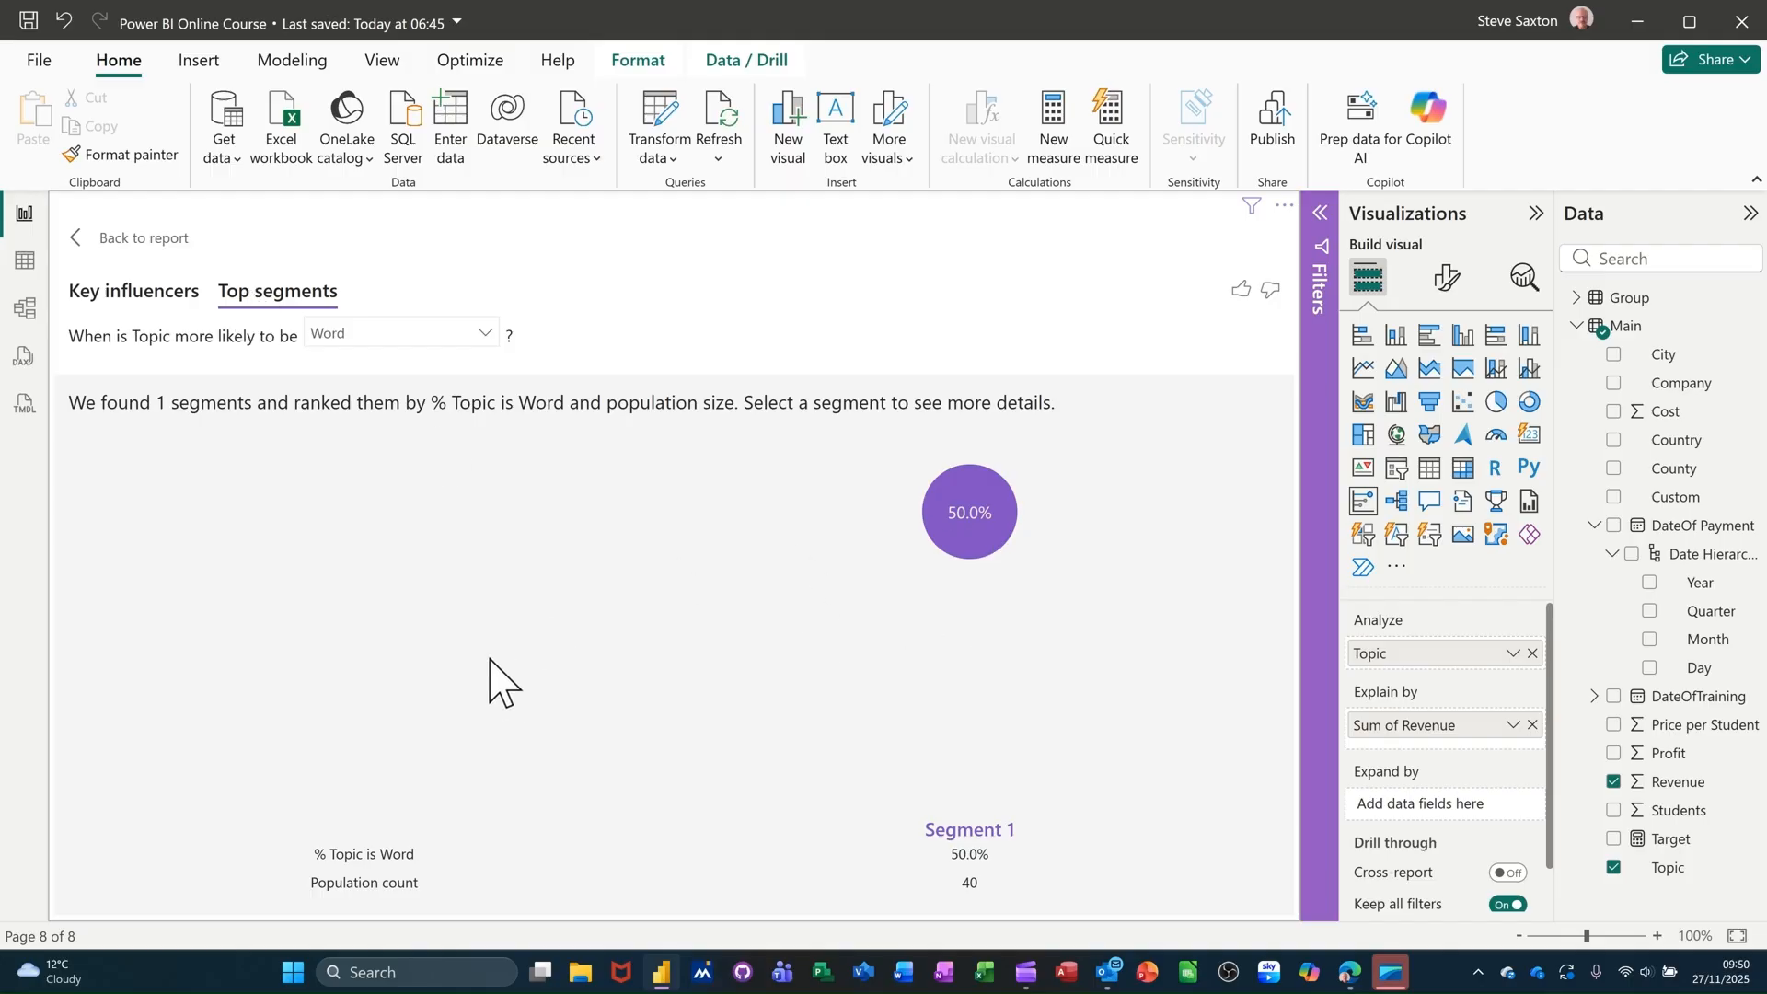
click(971, 538)
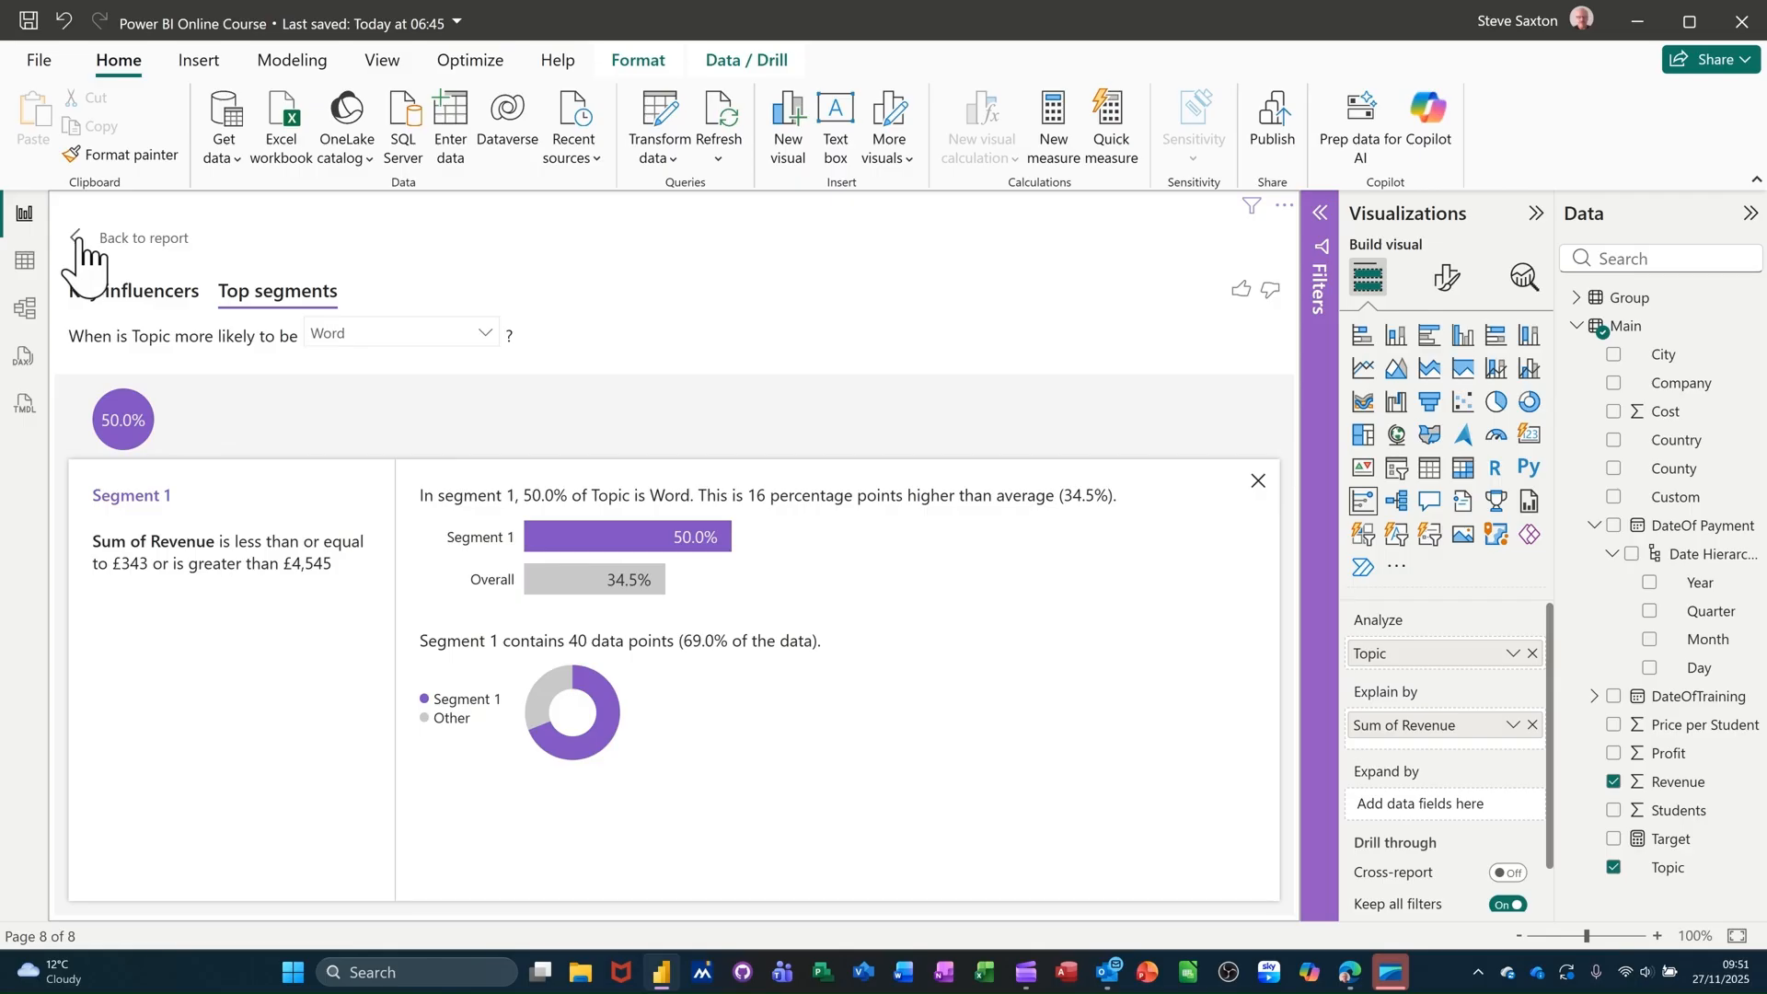
click(128, 242)
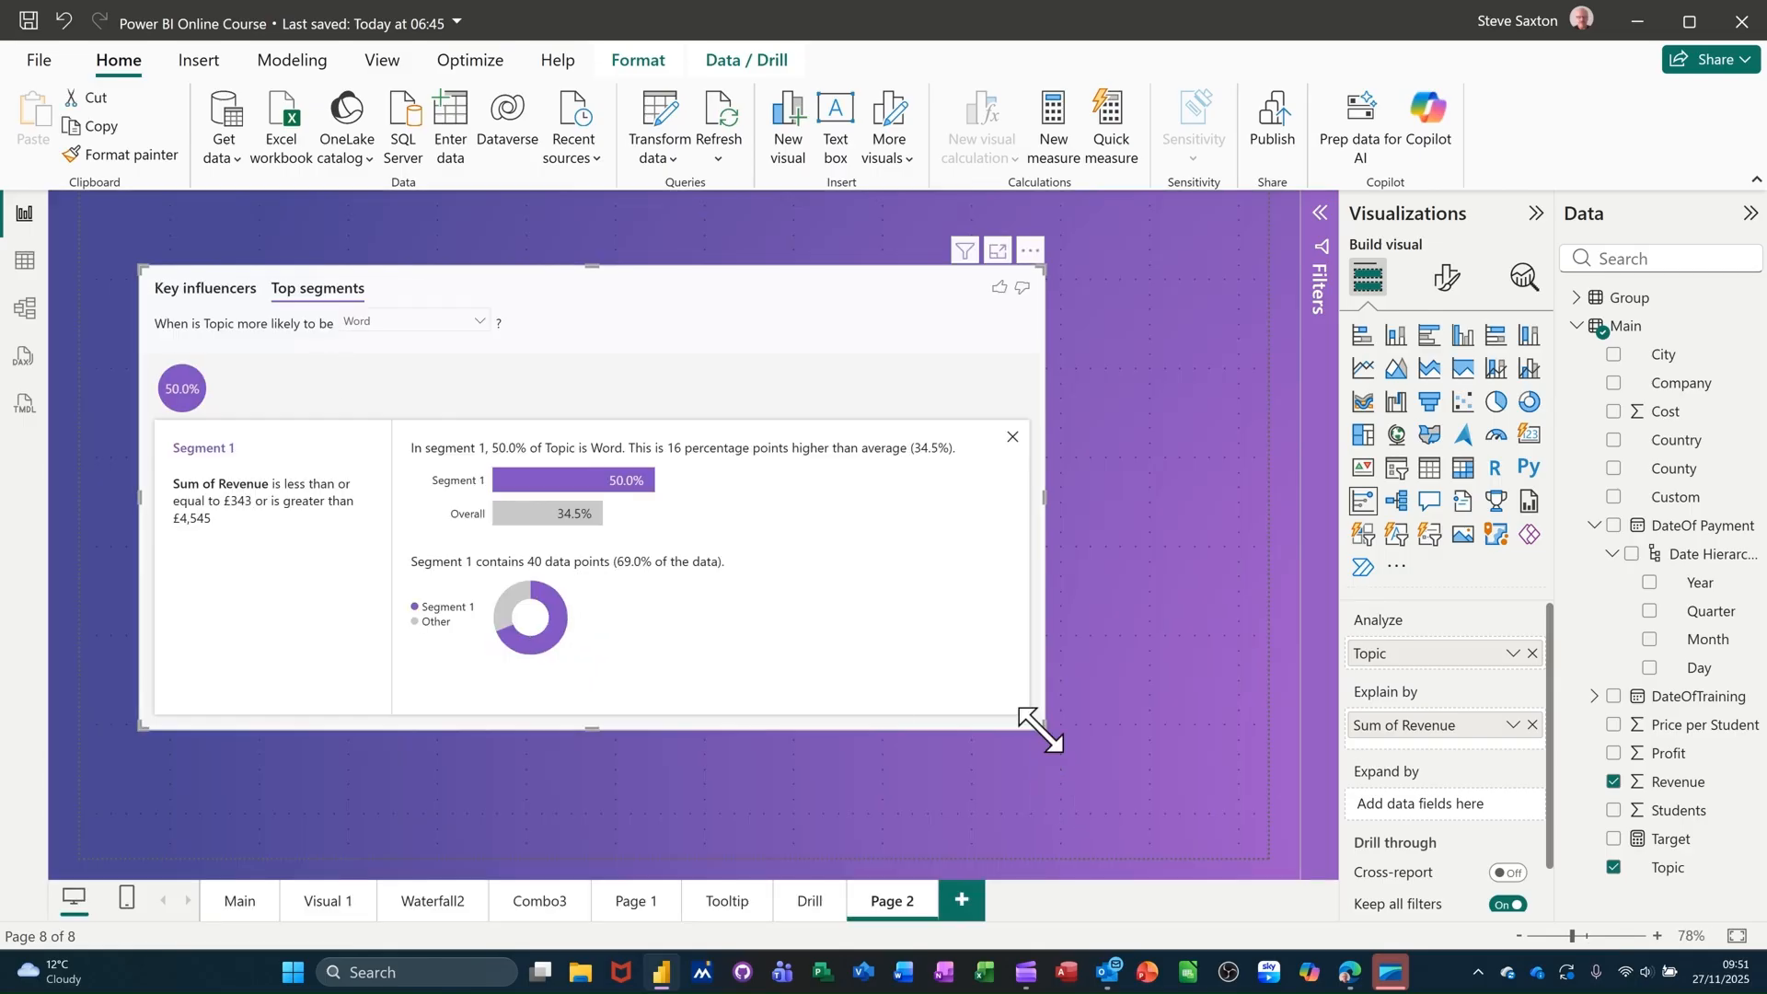
Step: Narrow the Key influencers visual to about half its width and place it in the page's upper-left corner
drag(1040, 729, 639, 715)
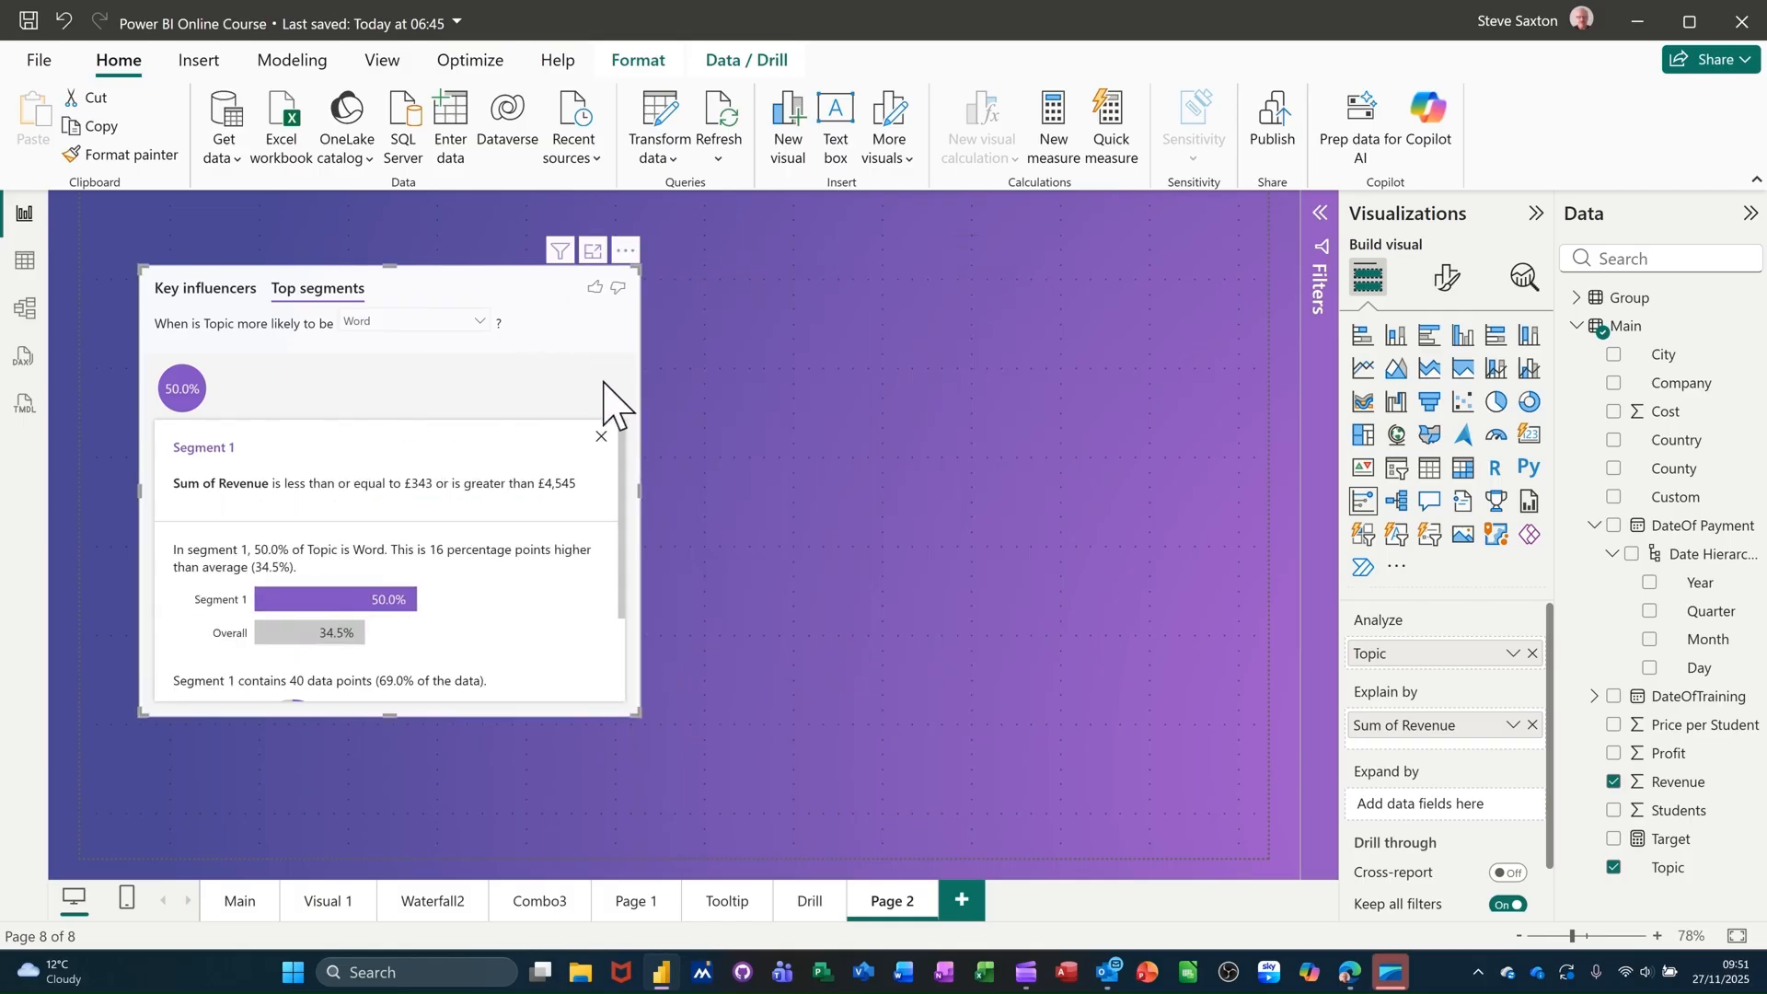
drag(608, 405, 550, 356)
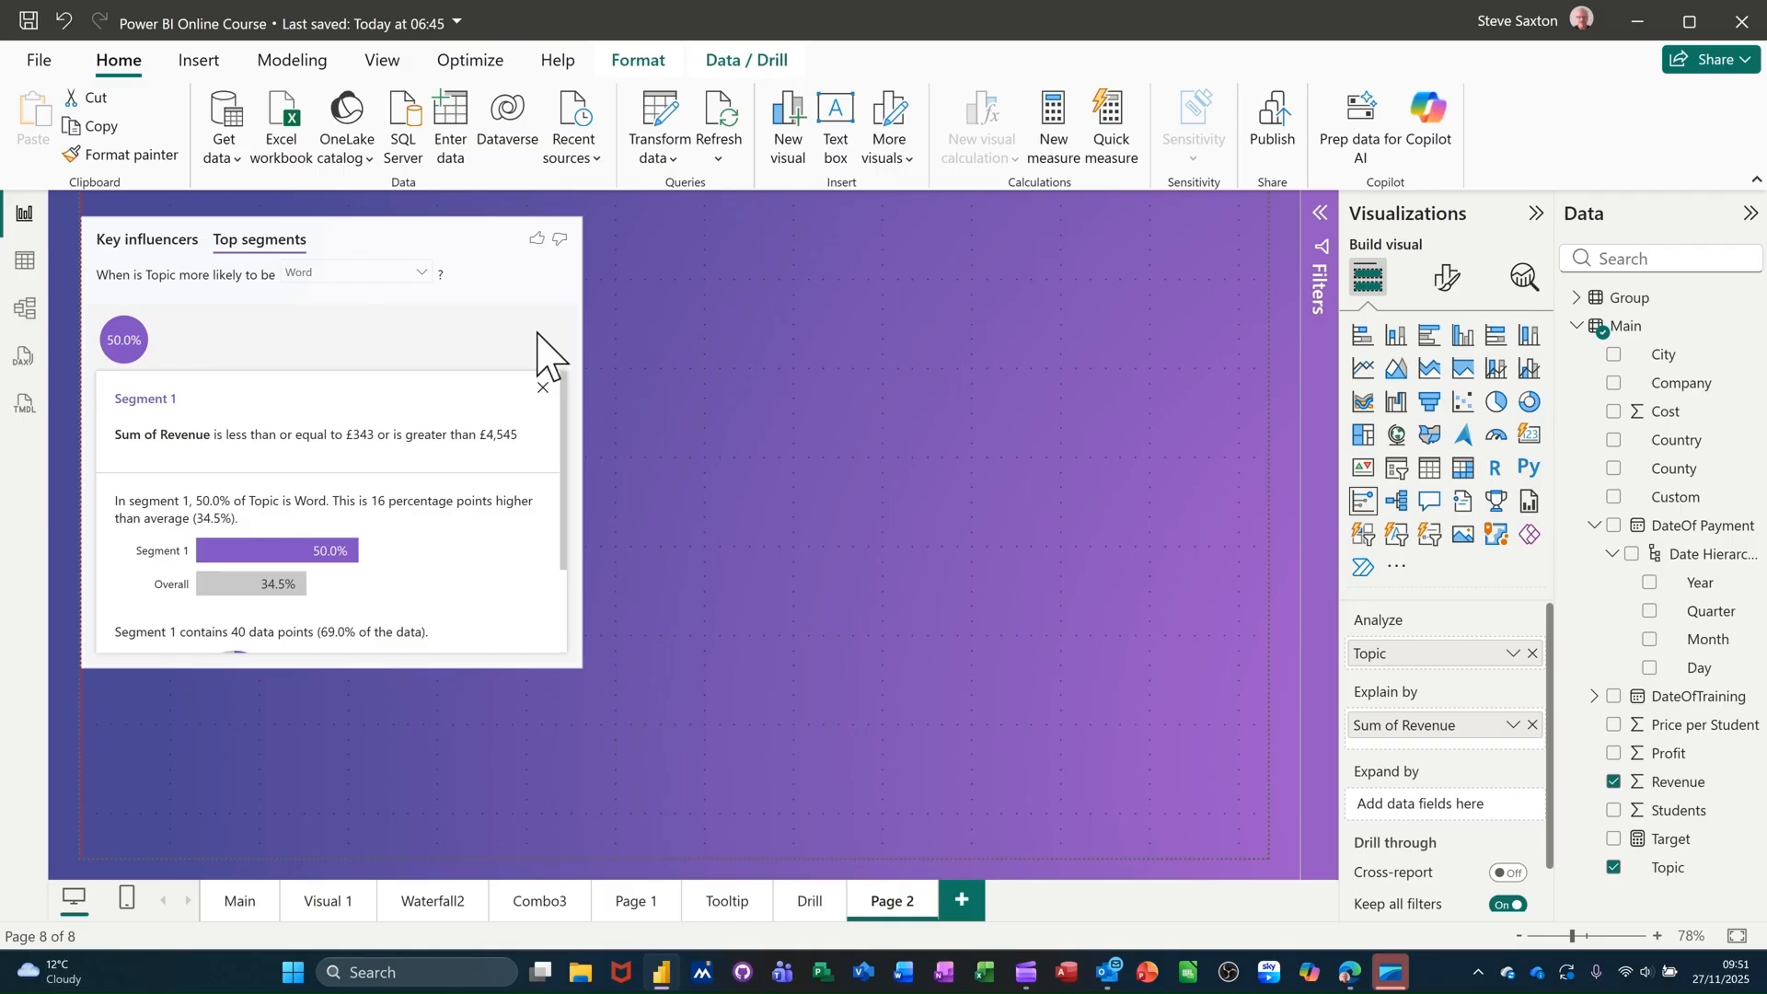
click(692, 252)
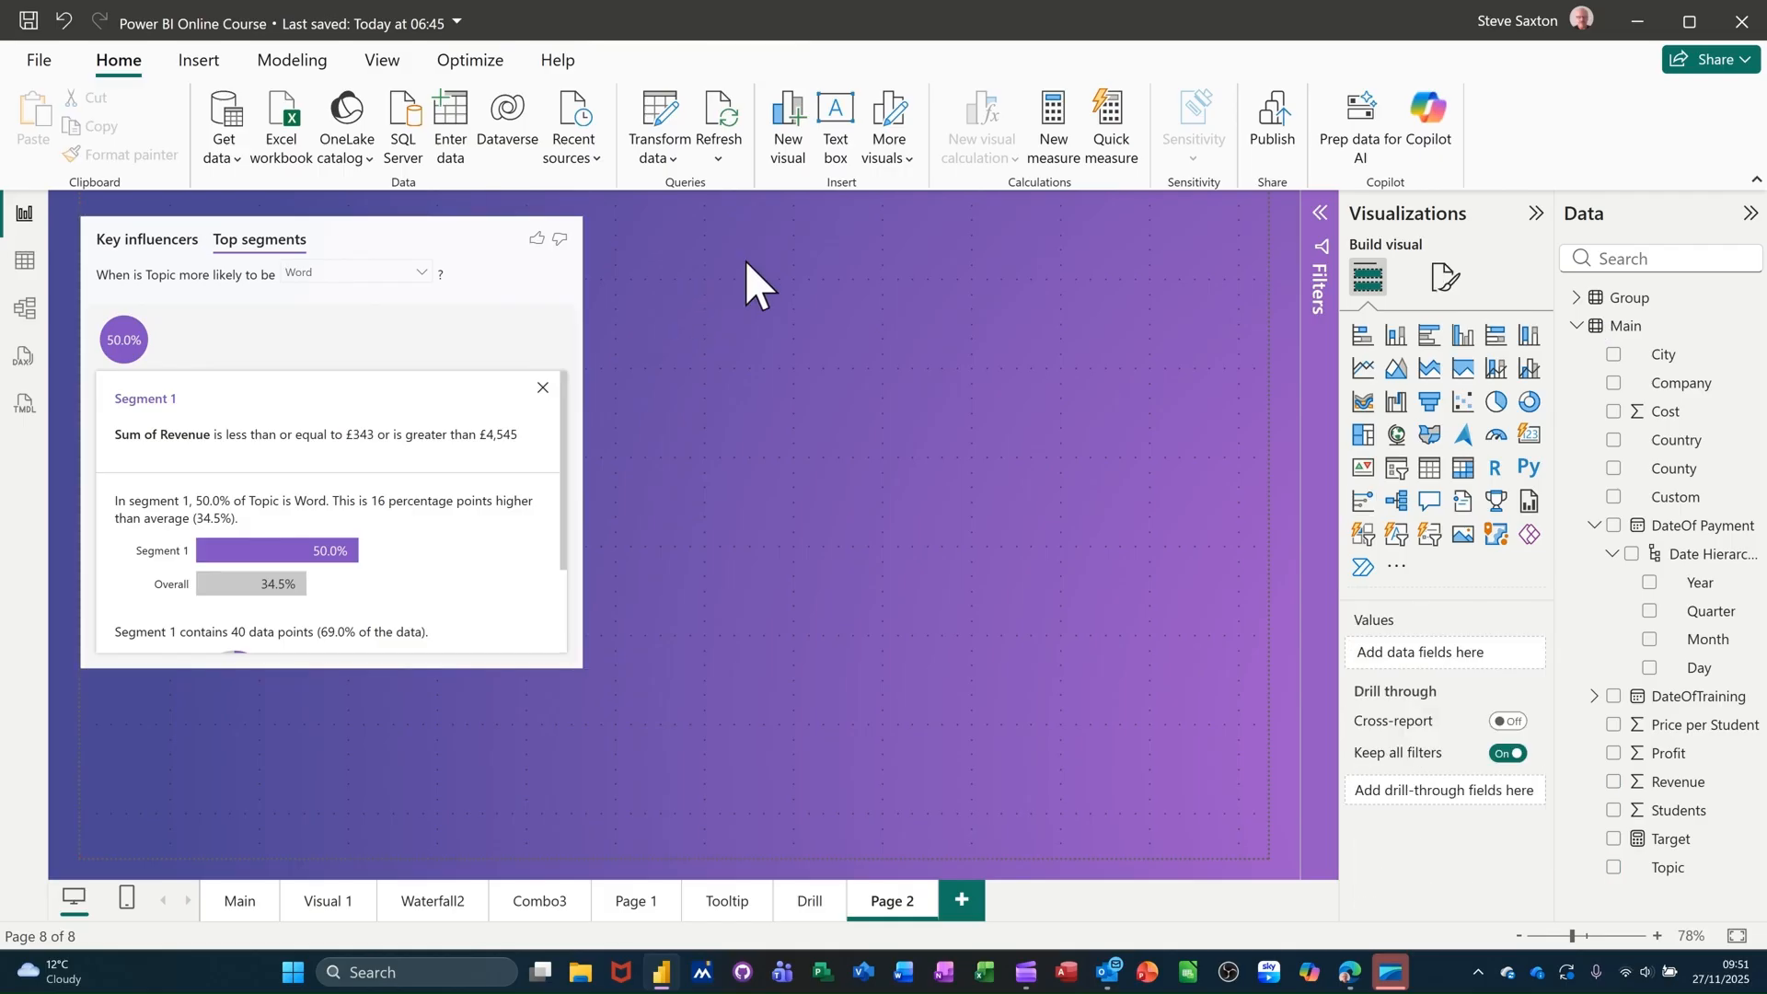
Step: Add a KPI visual beside the Key influencers visual and increase its height
click(1362, 469)
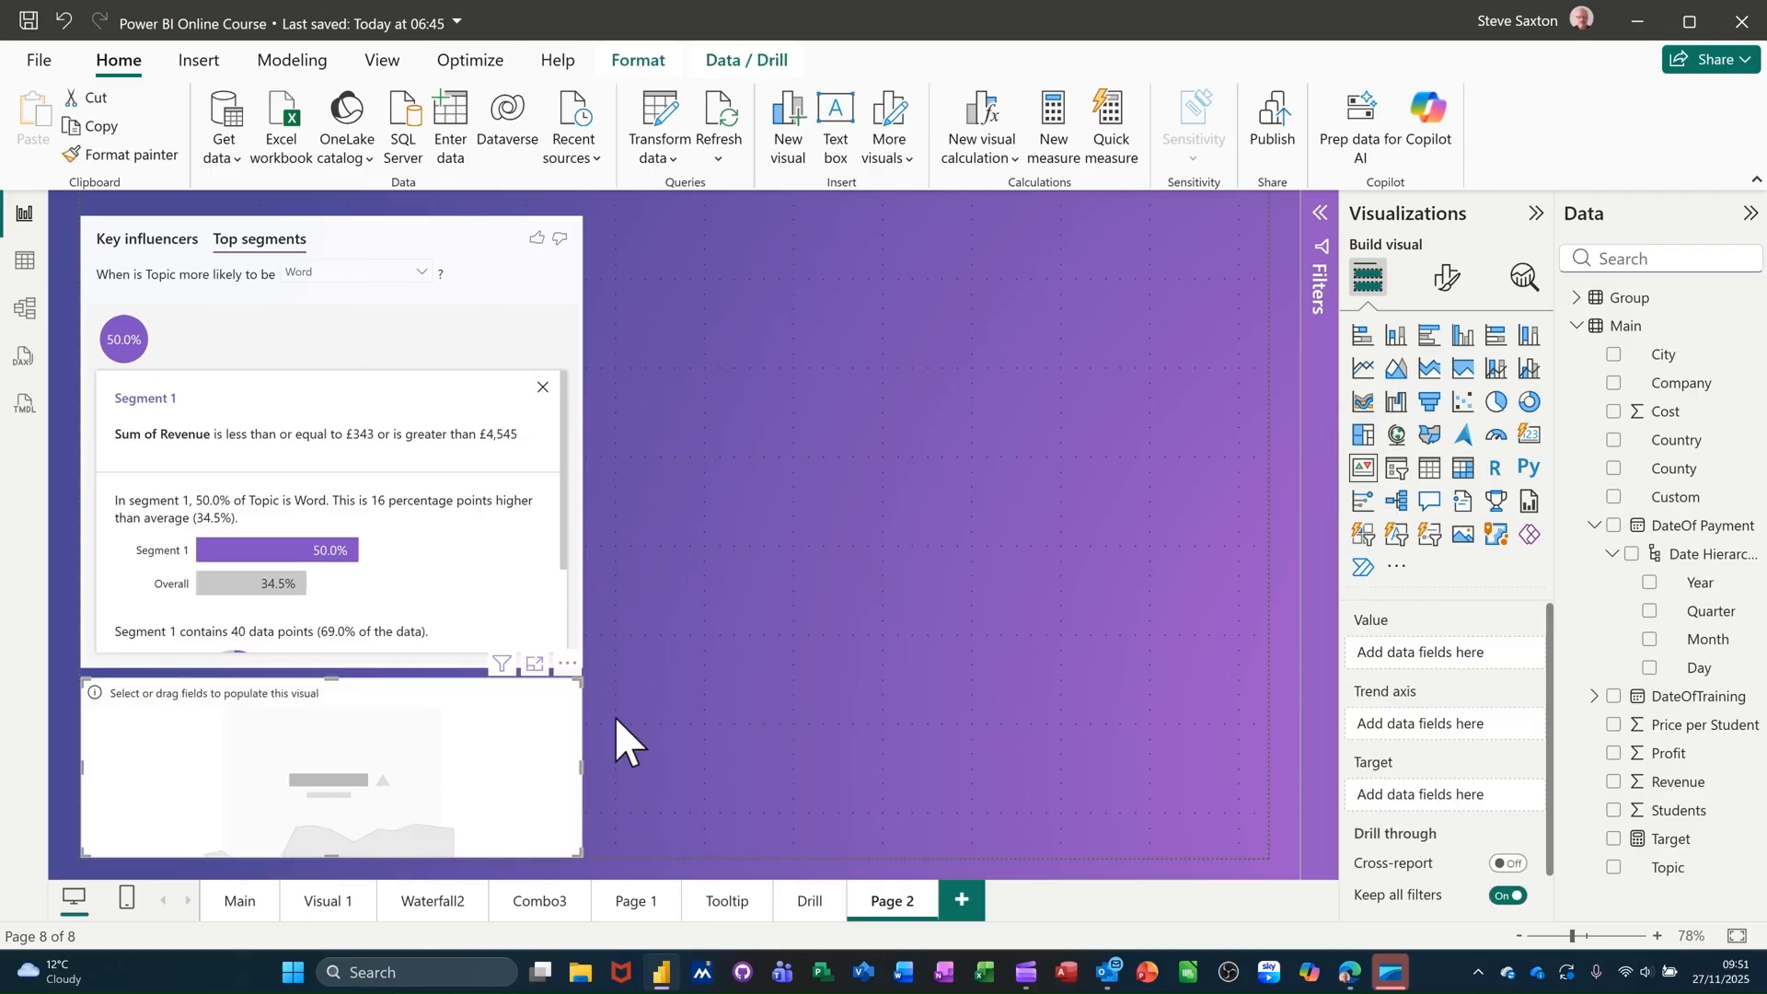
drag(595, 731, 1087, 281)
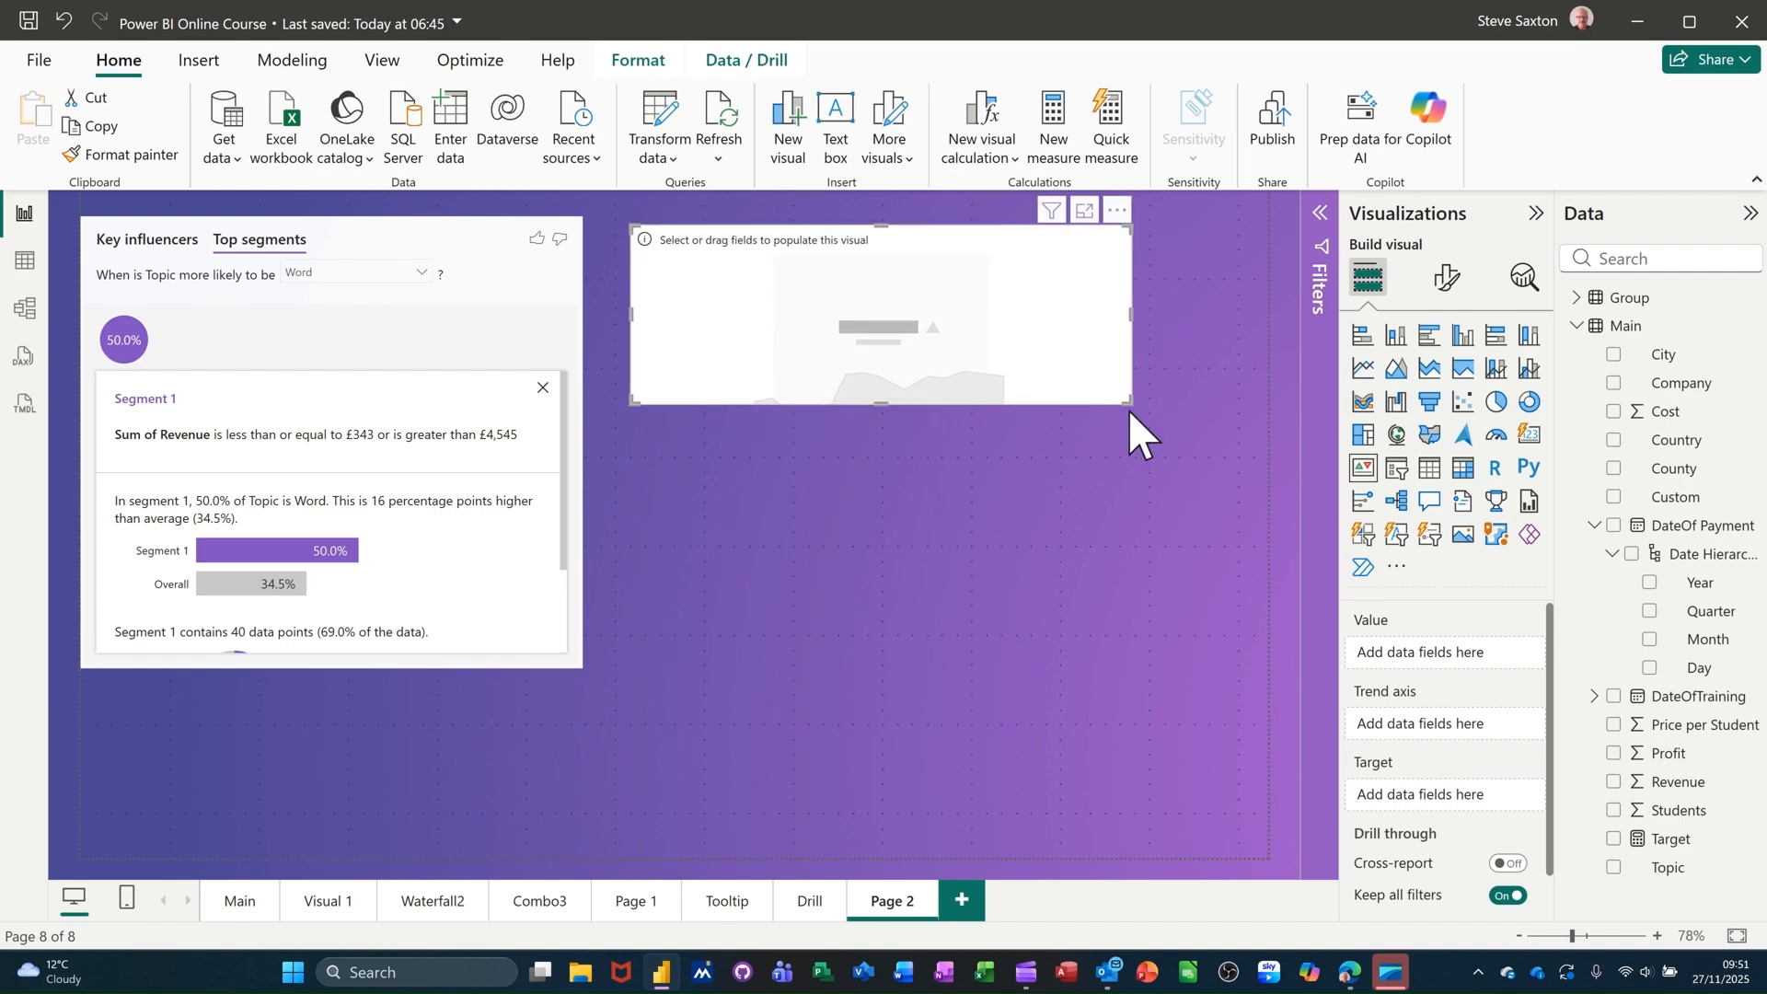
drag(1130, 403, 1132, 482)
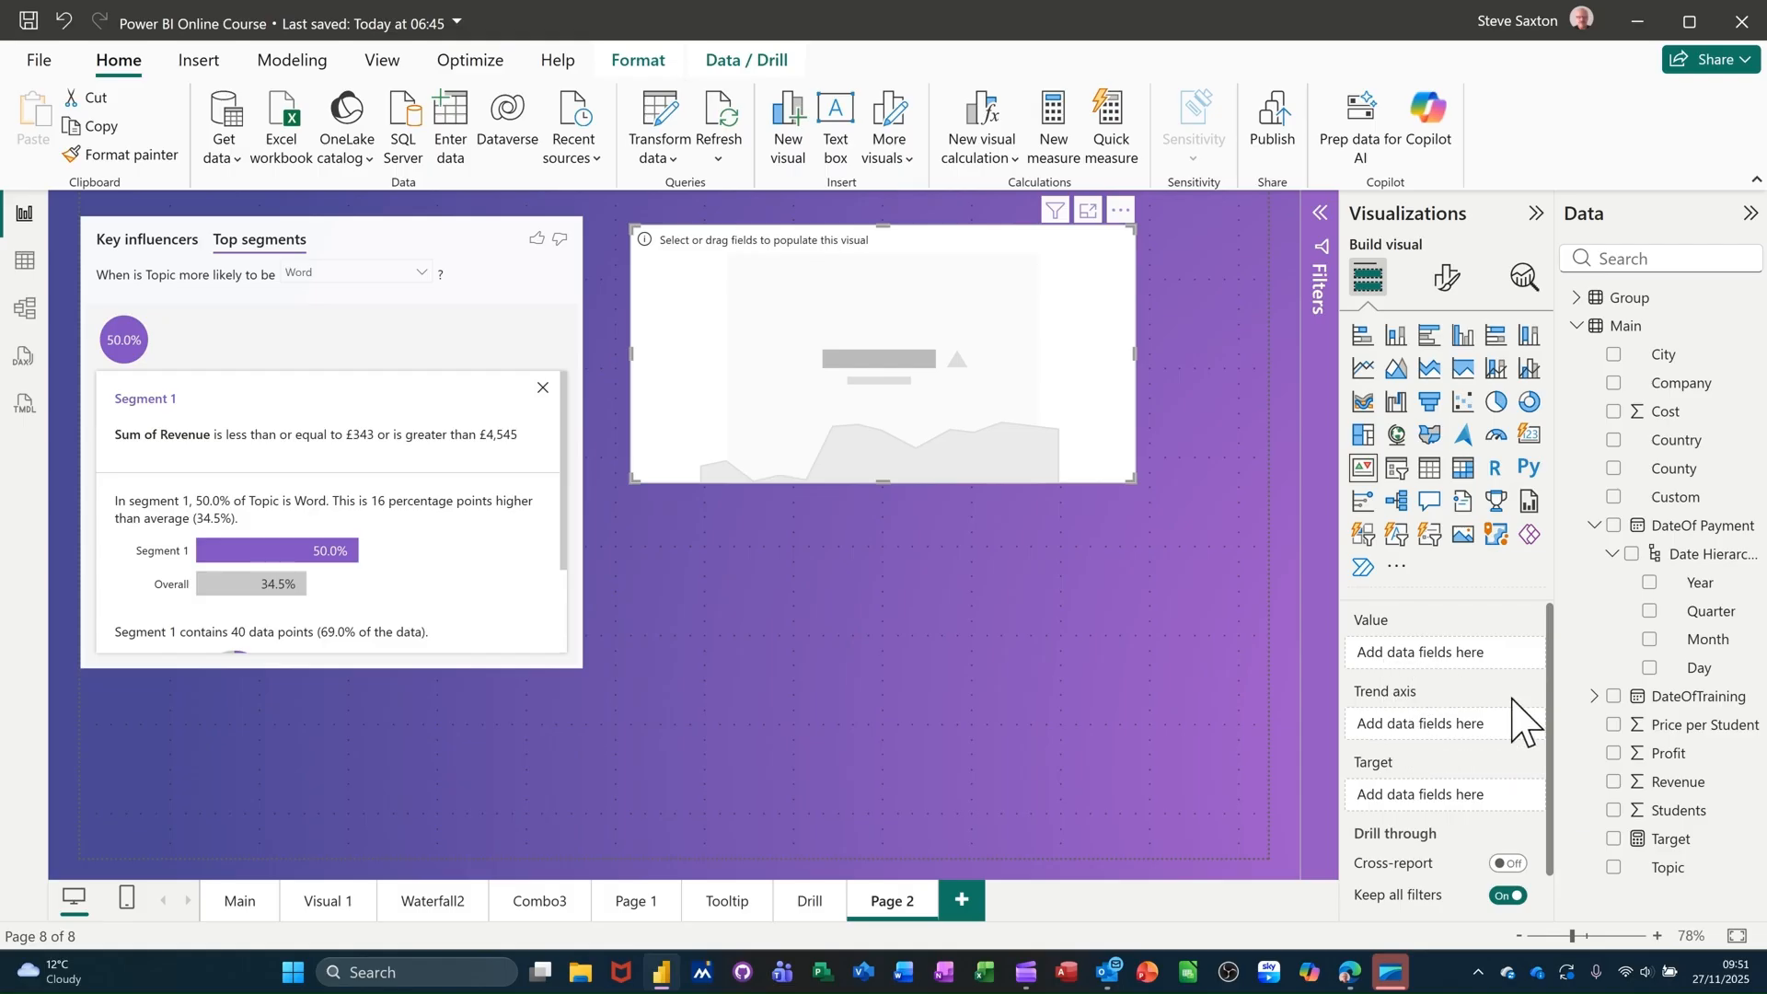
Step: Give the KPI visual Revenue as its value and DateOf Payment as its trend axis, and enlarge it slightly
drag(1666, 784, 1468, 661)
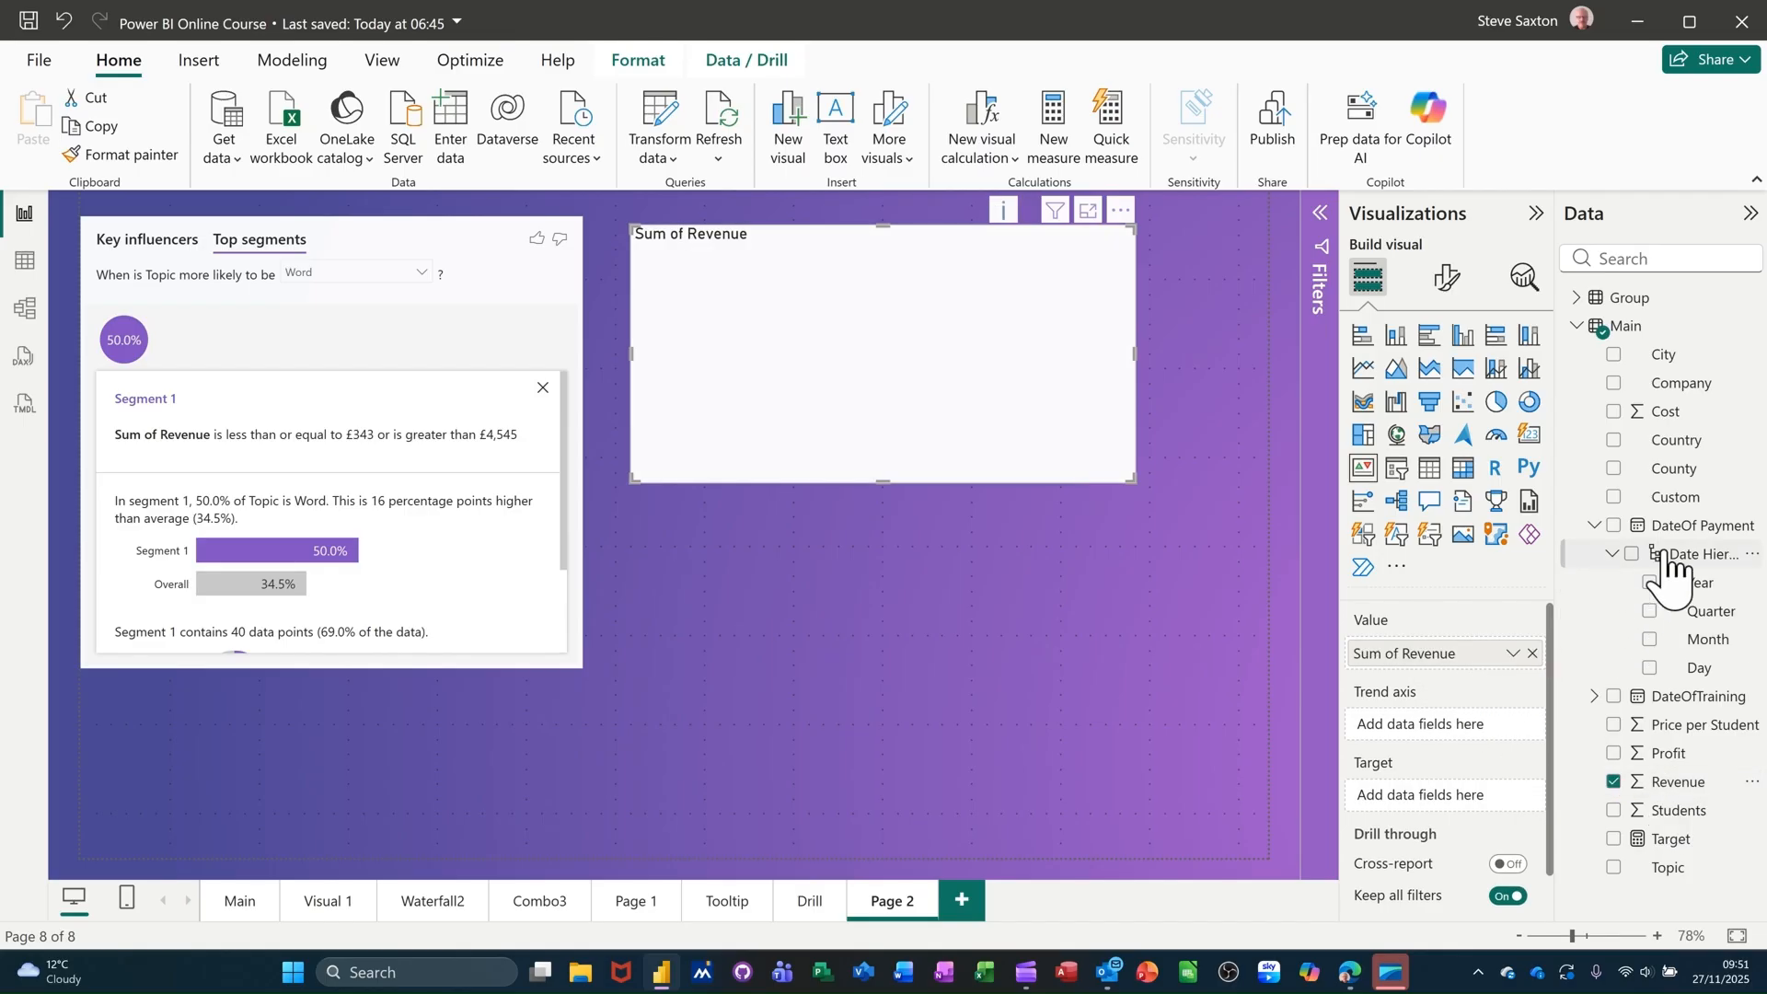
drag(1664, 543, 1437, 736)
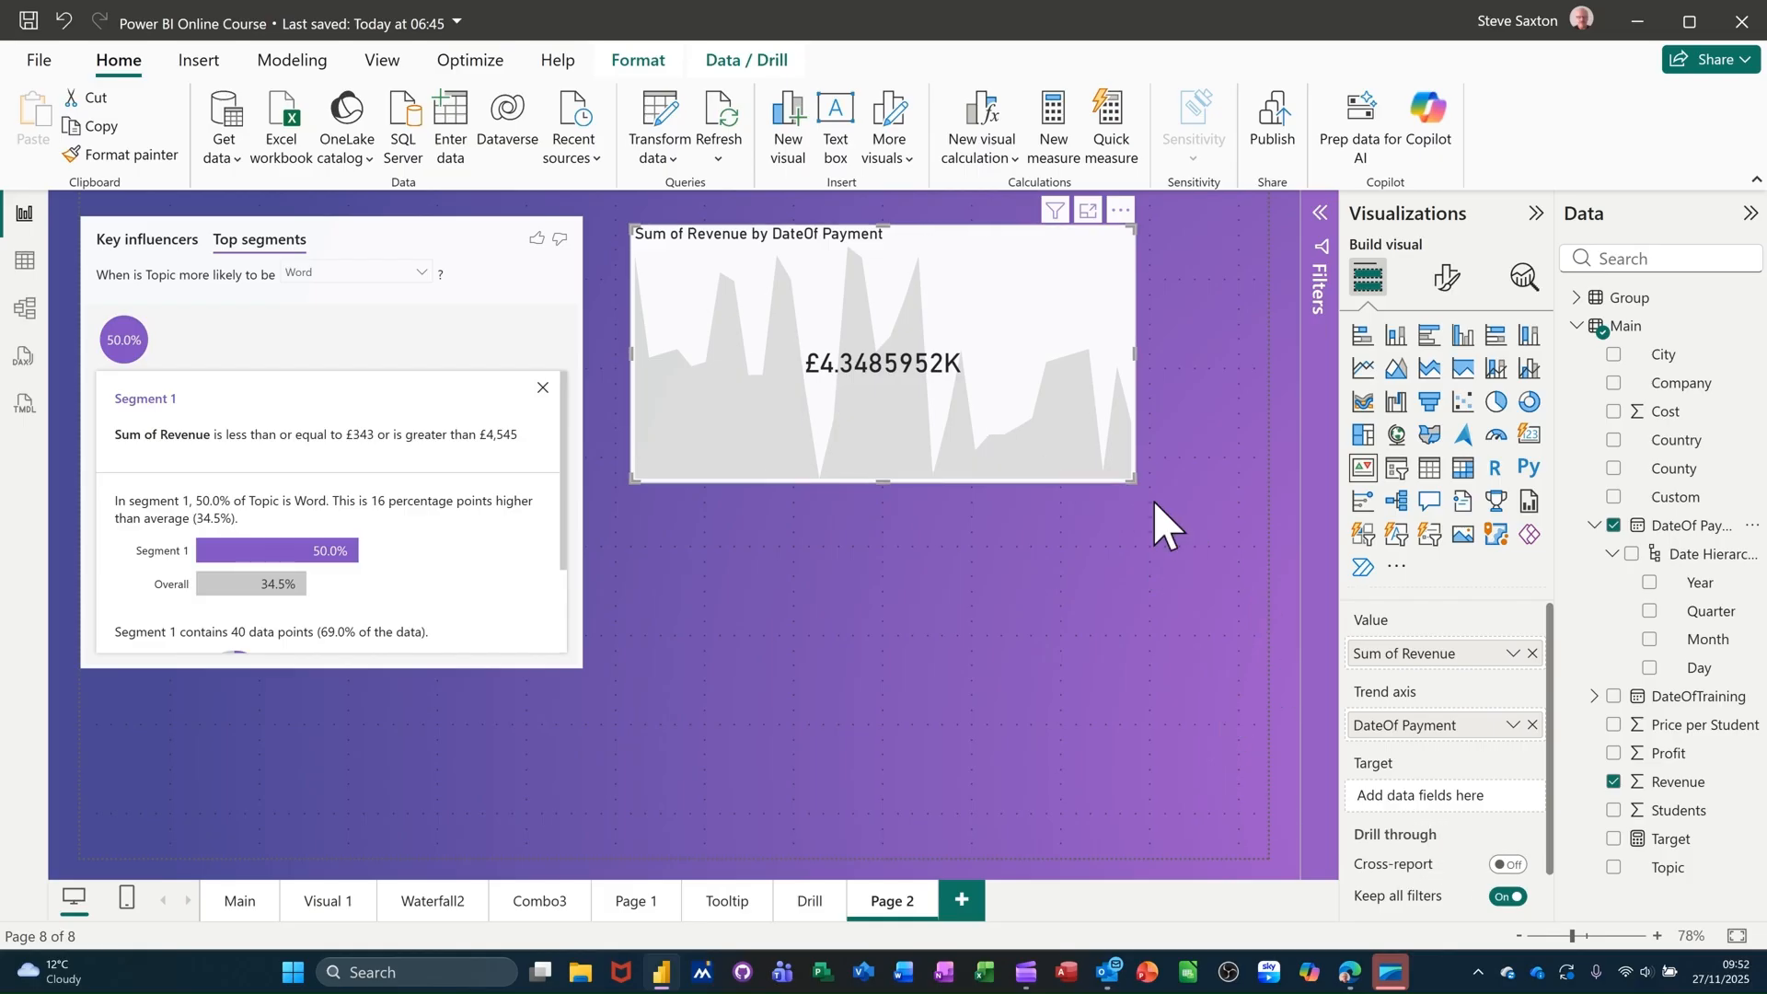
drag(1135, 482, 1152, 554)
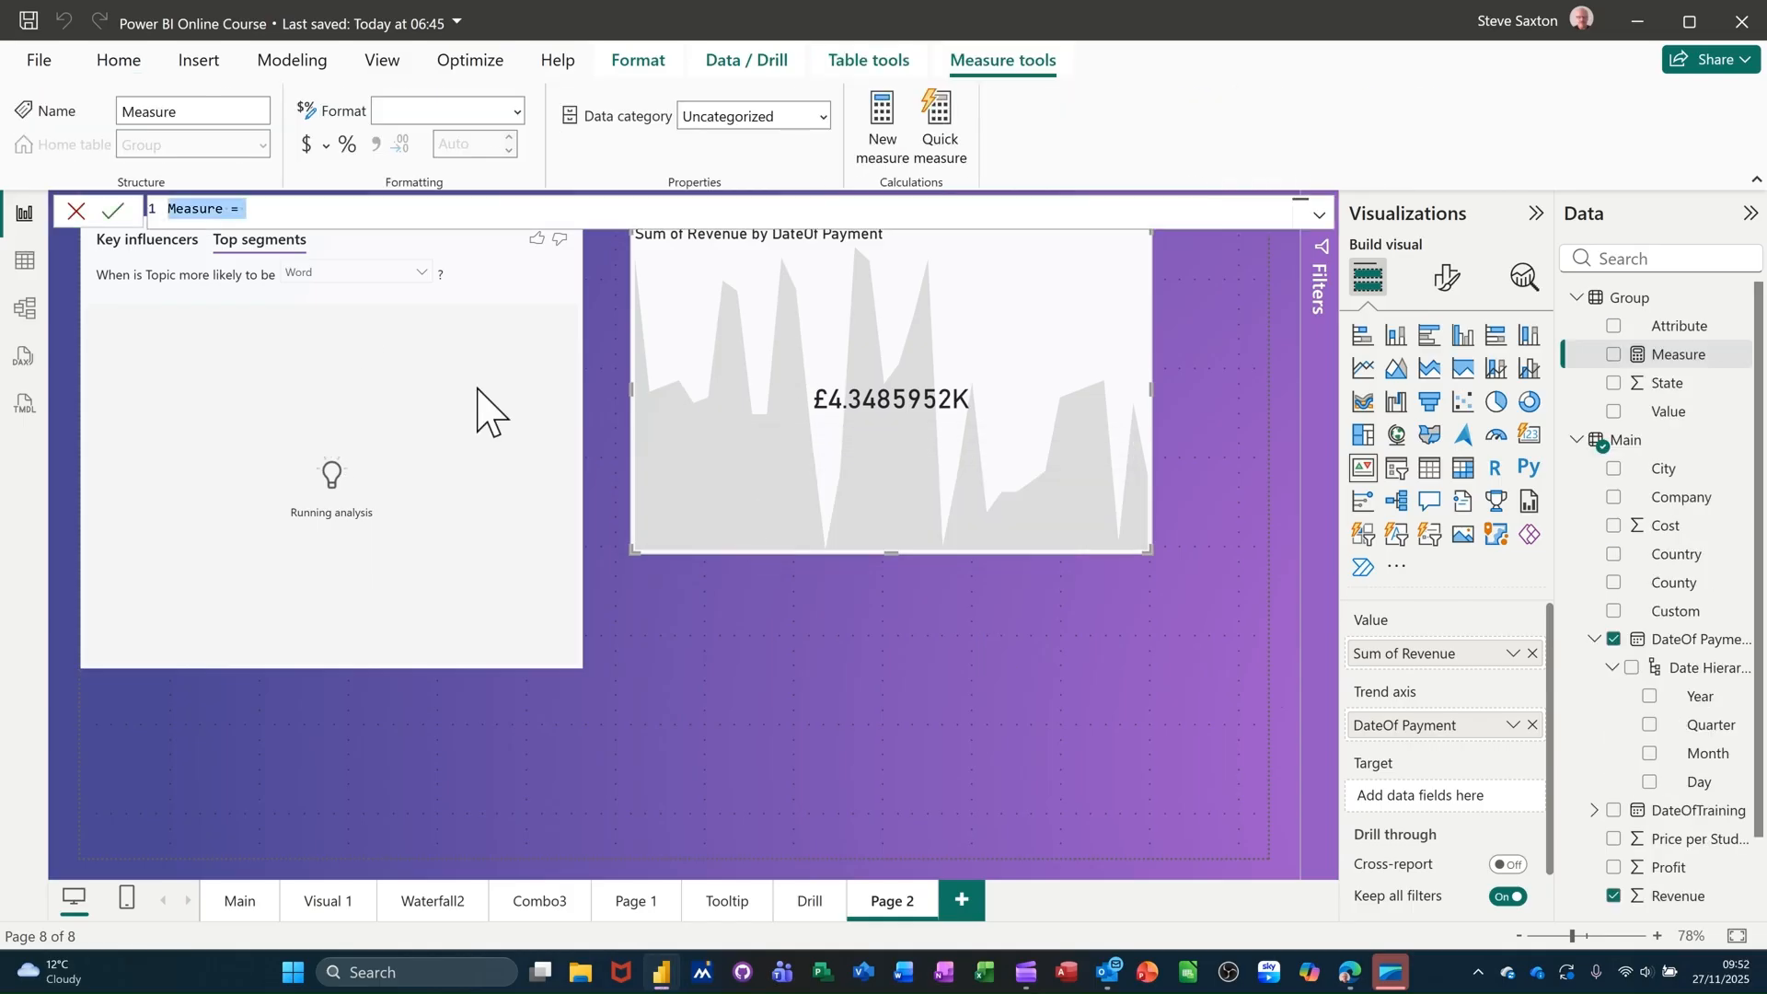
Step: Try to create a new measure in the Group table with the formula Target=5000
text(Target=5000)
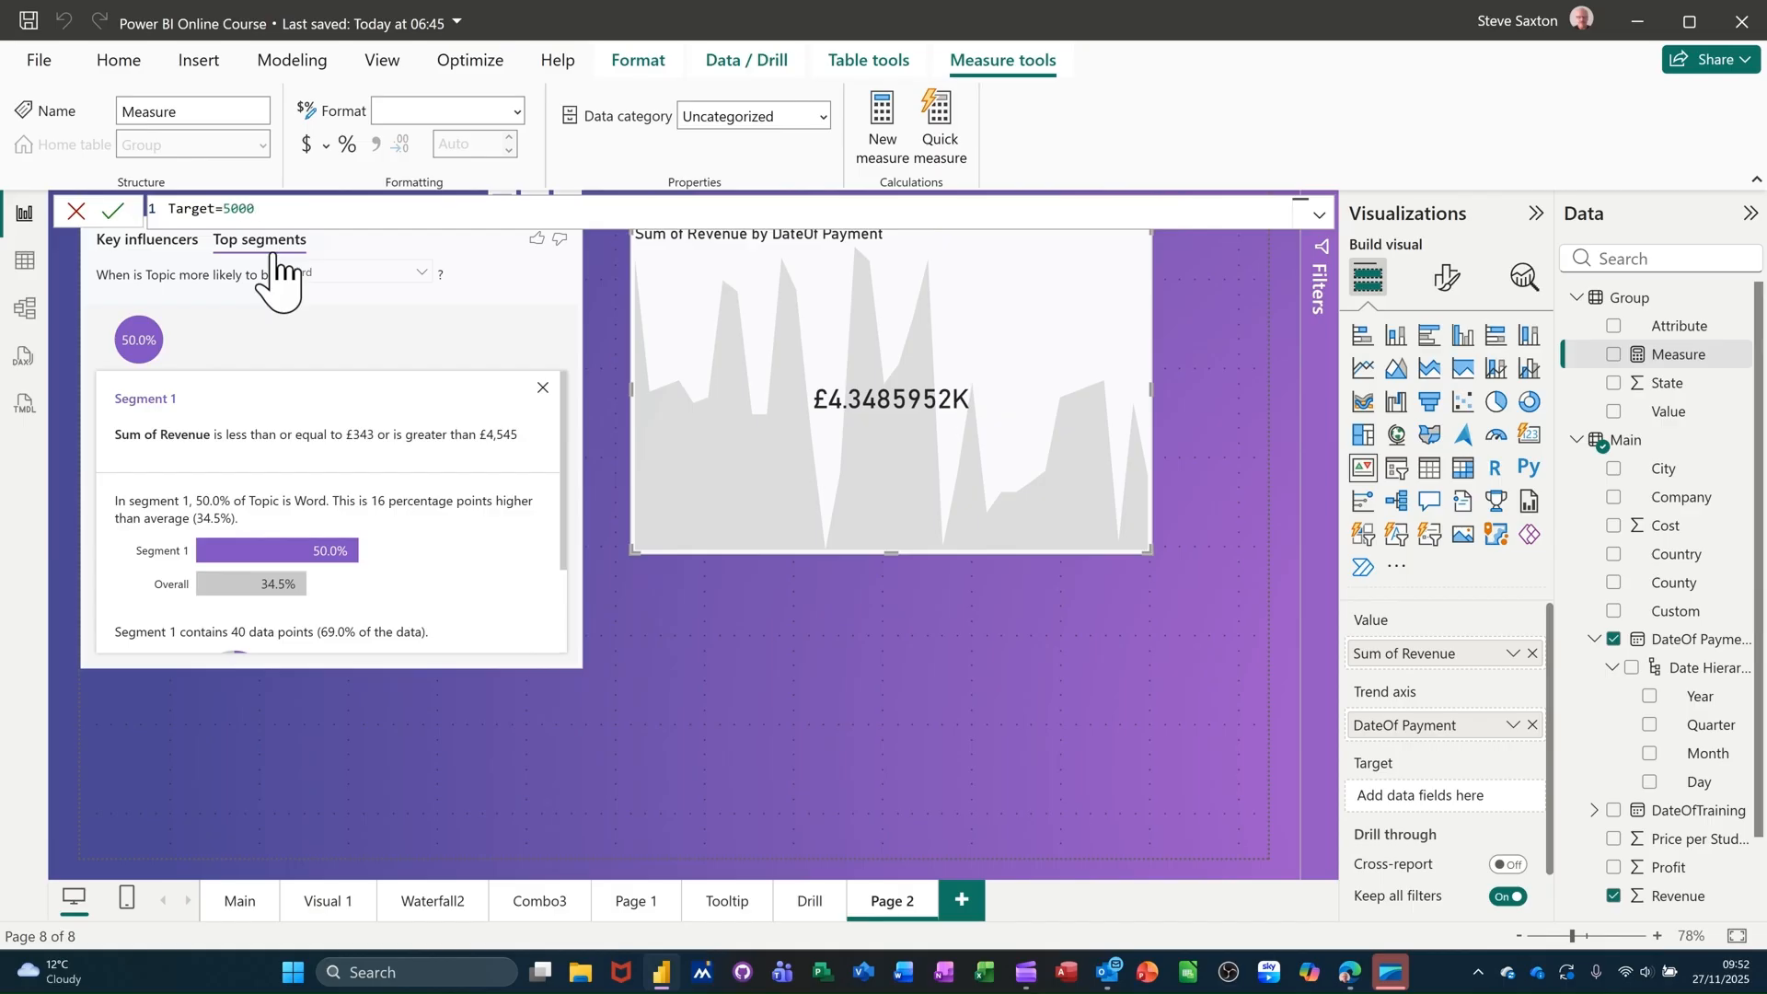
click(113, 211)
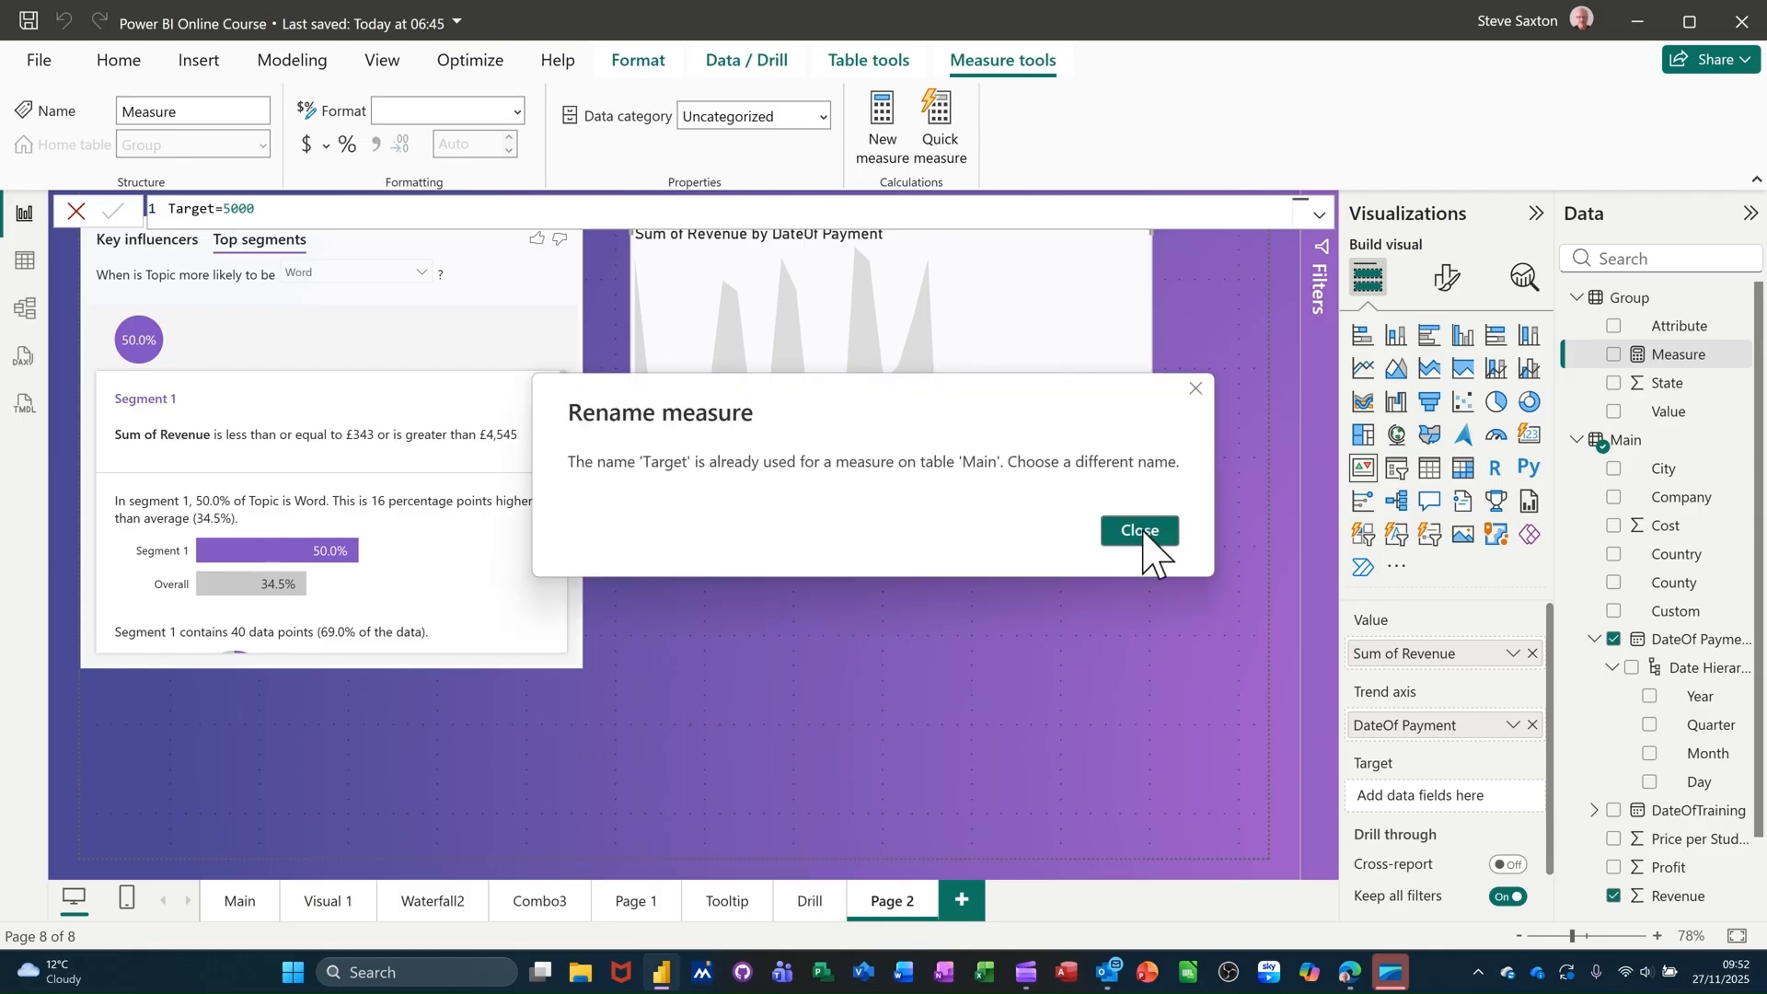
click(1151, 547)
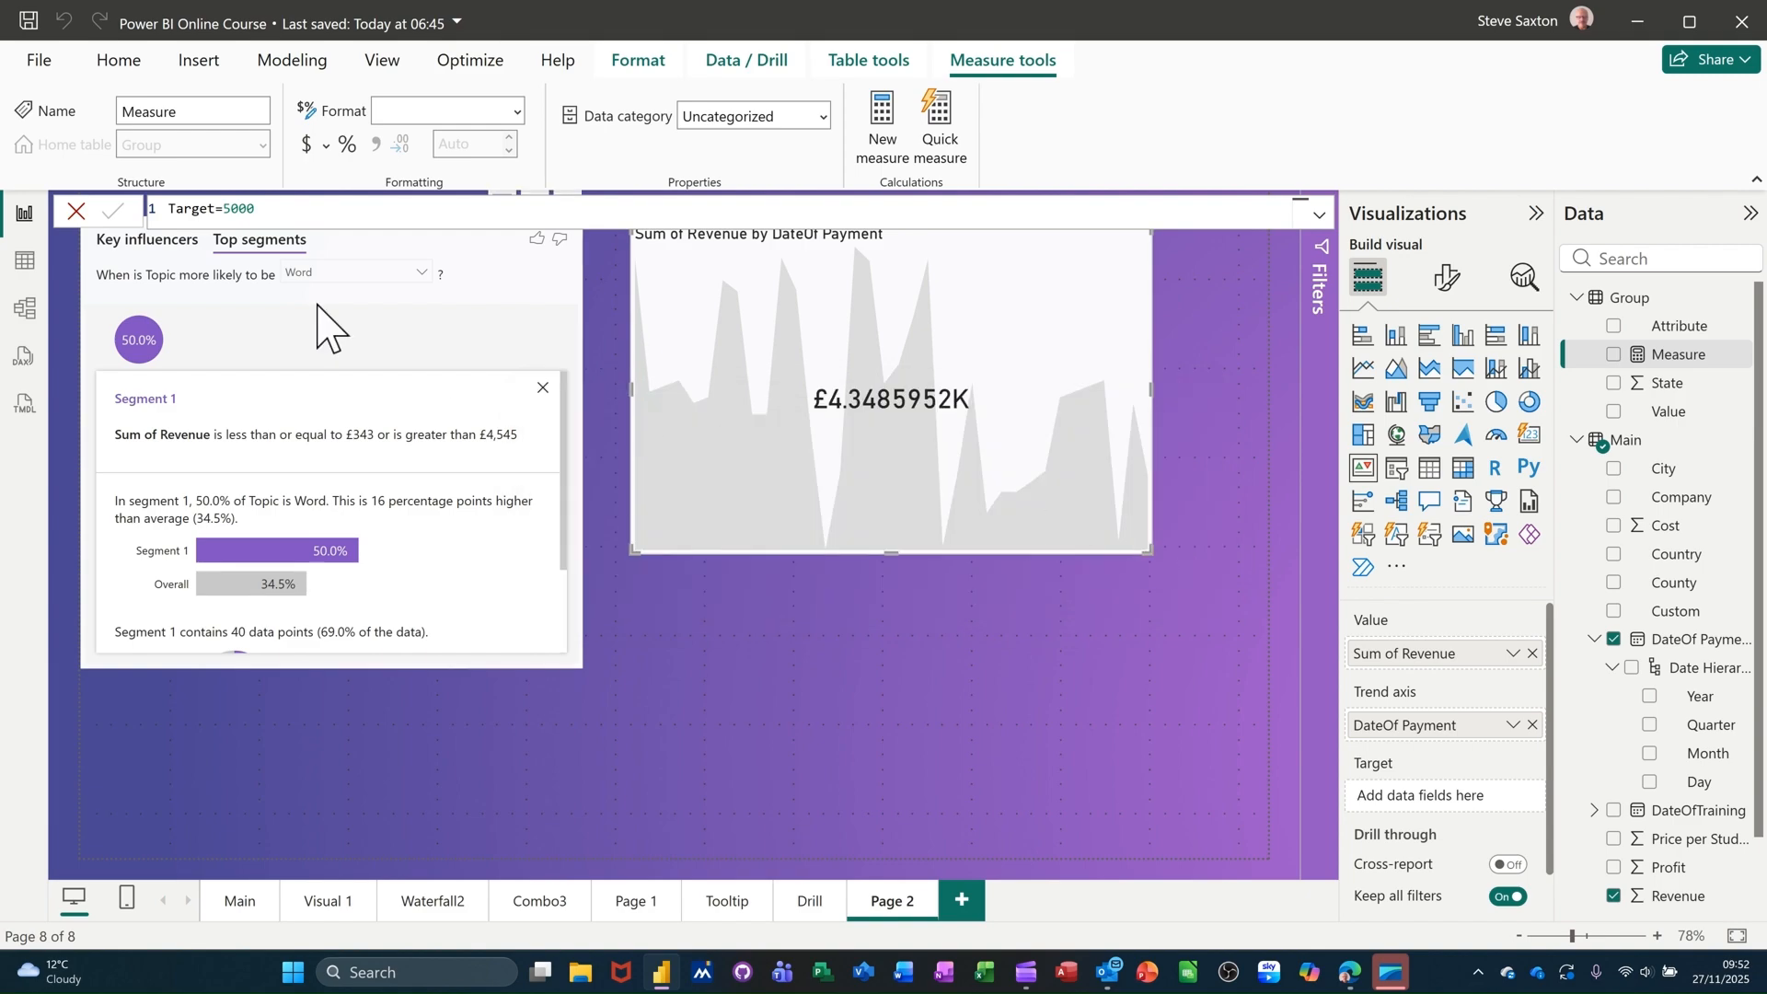
Step: Change the new measure's name to Targets in its formula and commit it
click(214, 208)
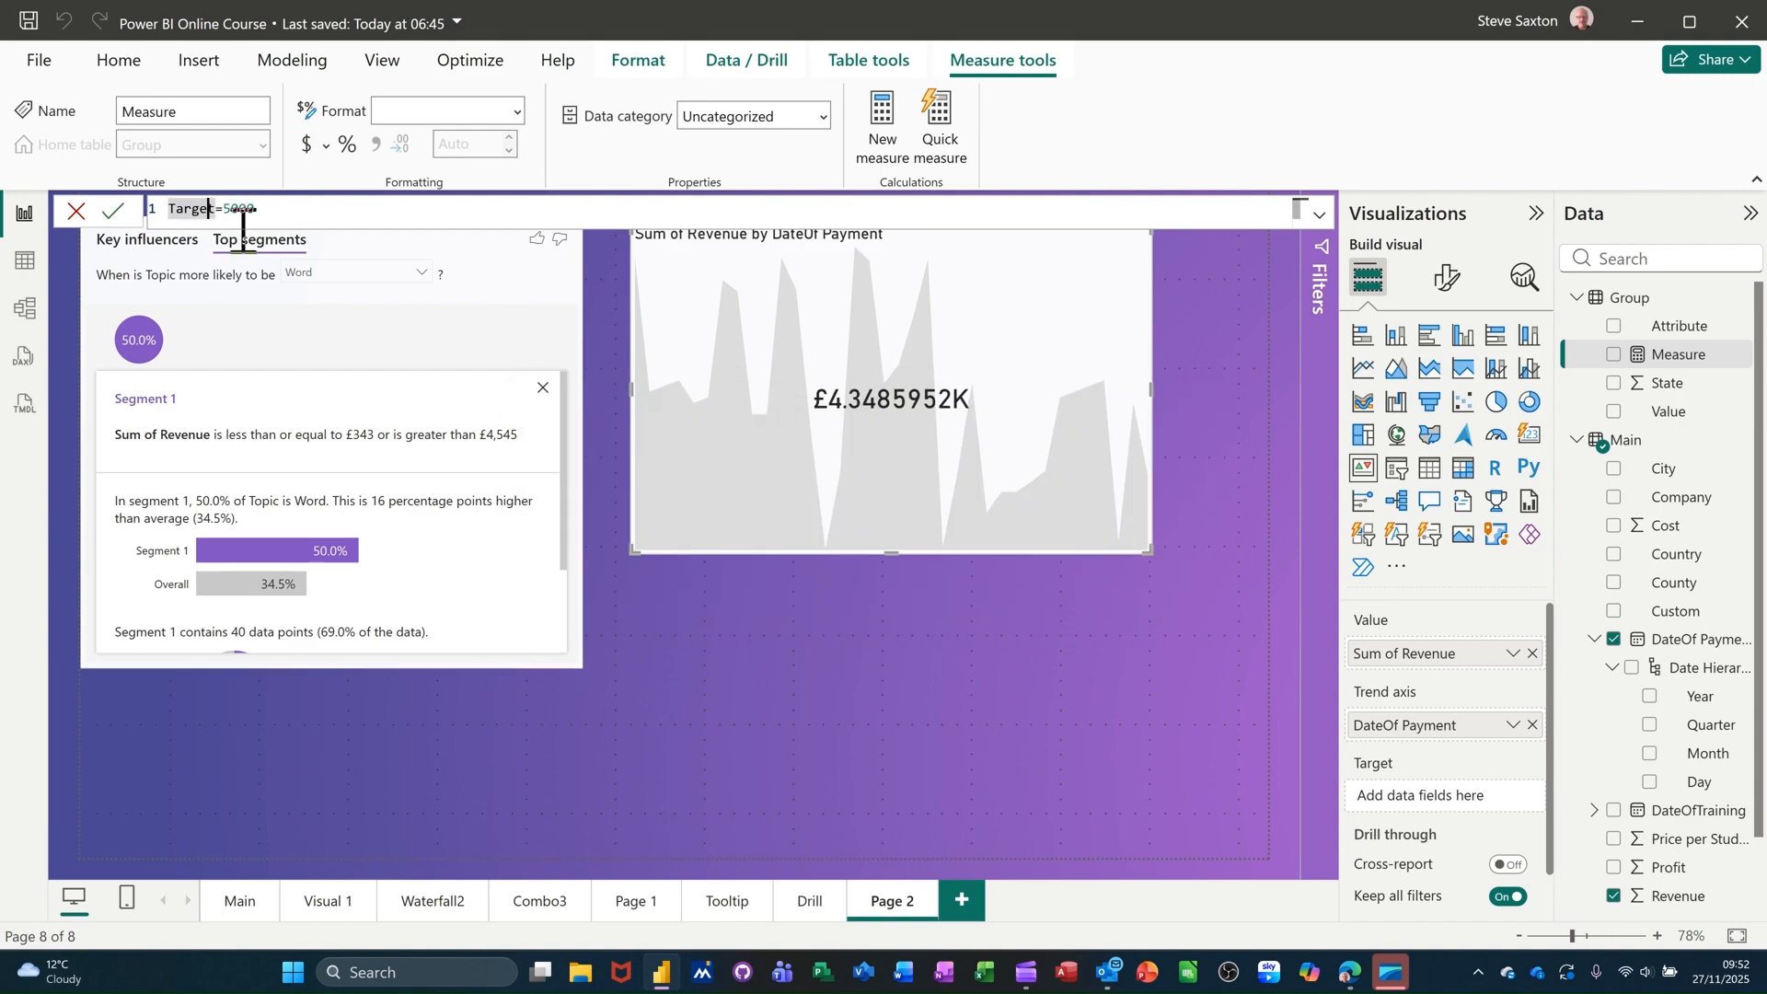
text(s)
click(112, 210)
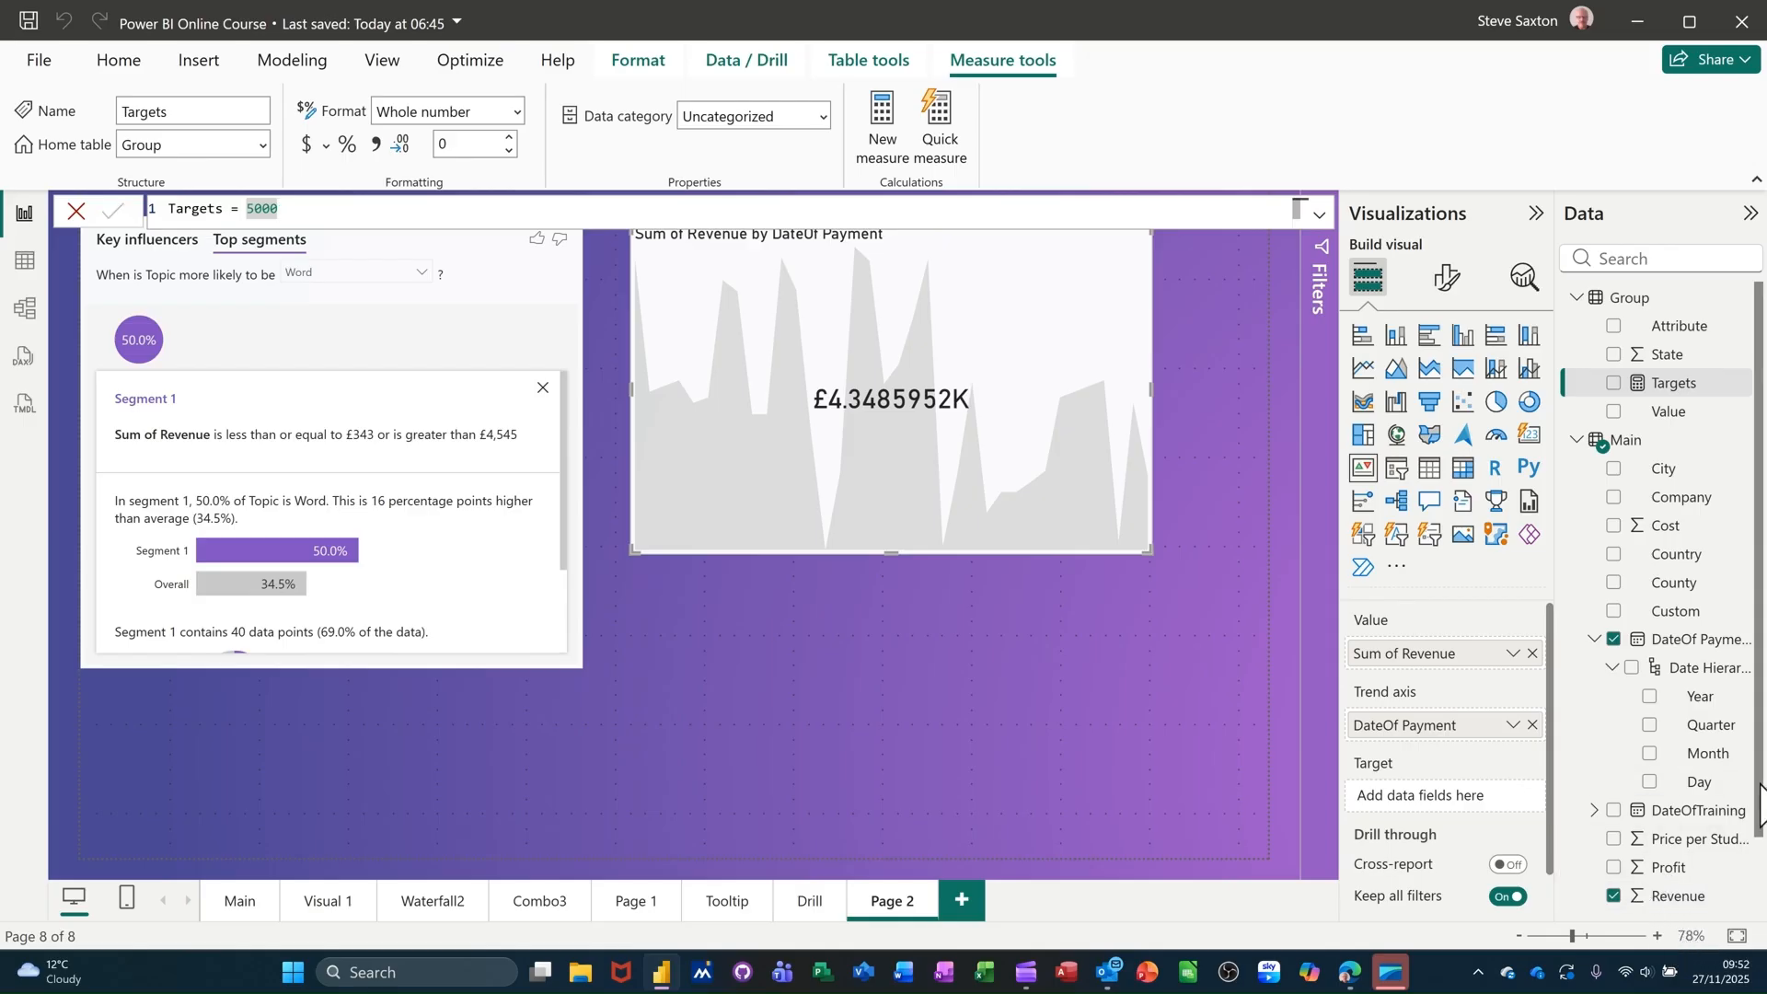
Step: Assign the Targets measure from the Group table as the KPI visual's target
drag(1758, 810, 1758, 891)
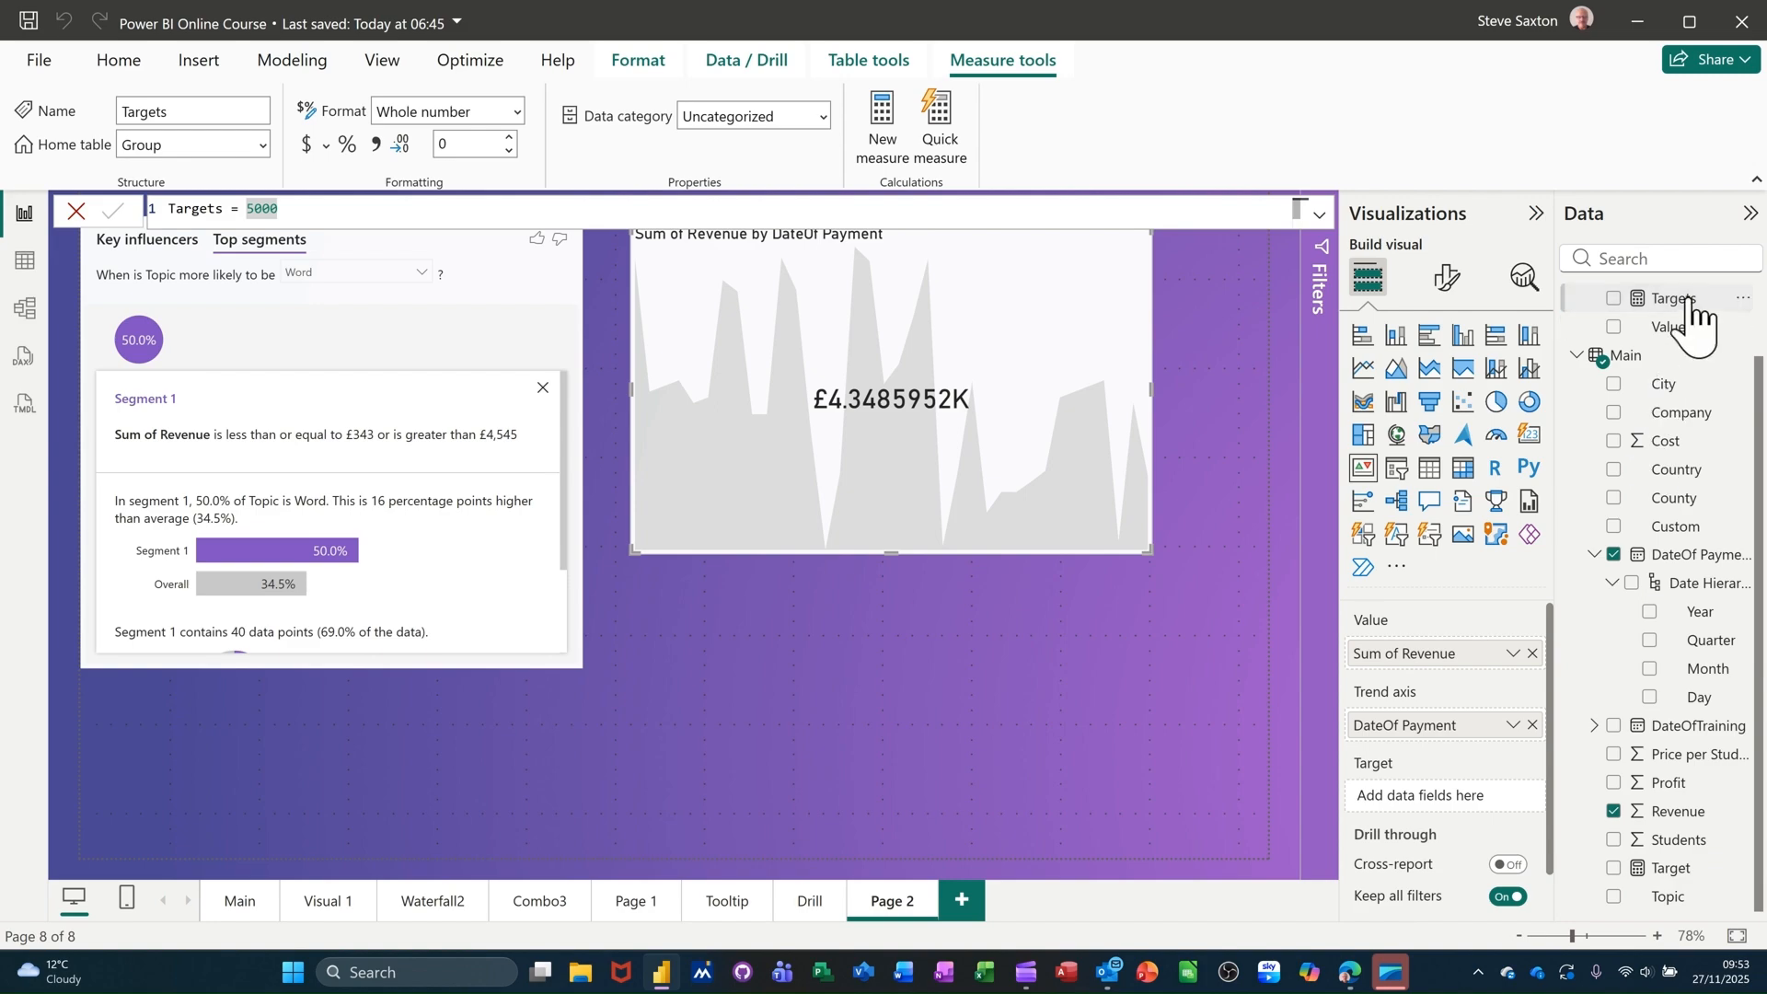
drag(1689, 302, 1442, 799)
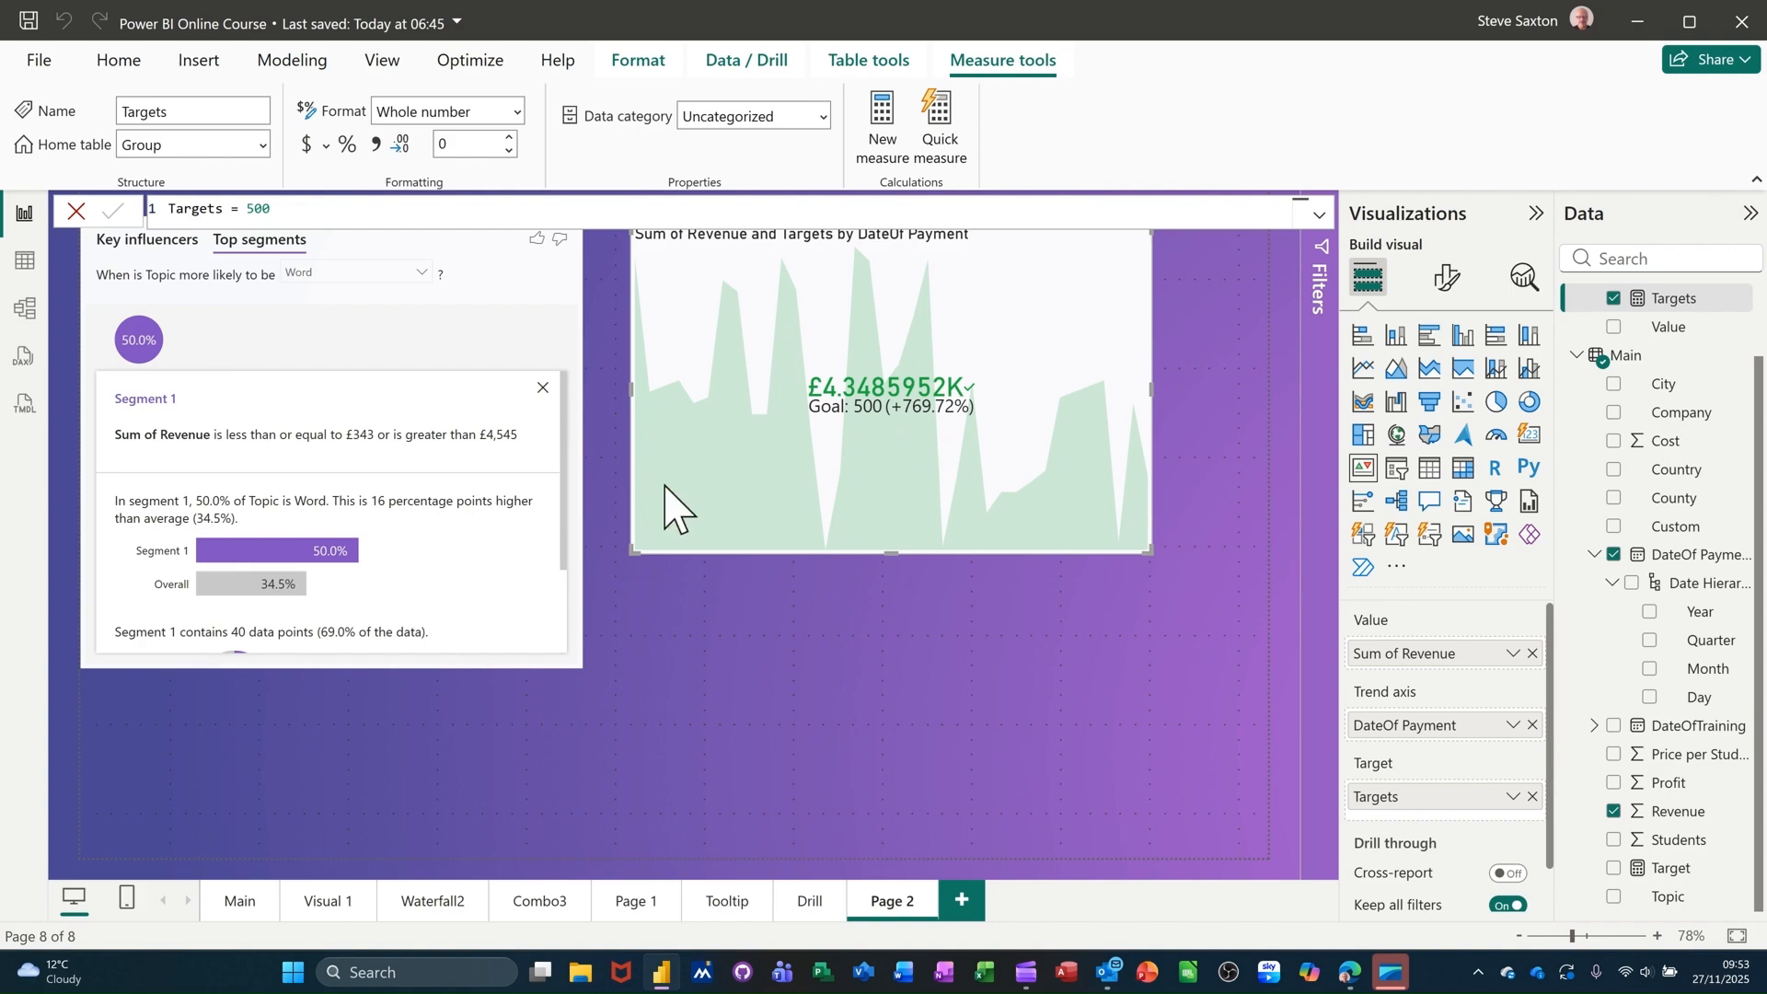
Step: Add a page navigator to the Main page and follow its Waterfall2 button to test the navigation
click(241, 902)
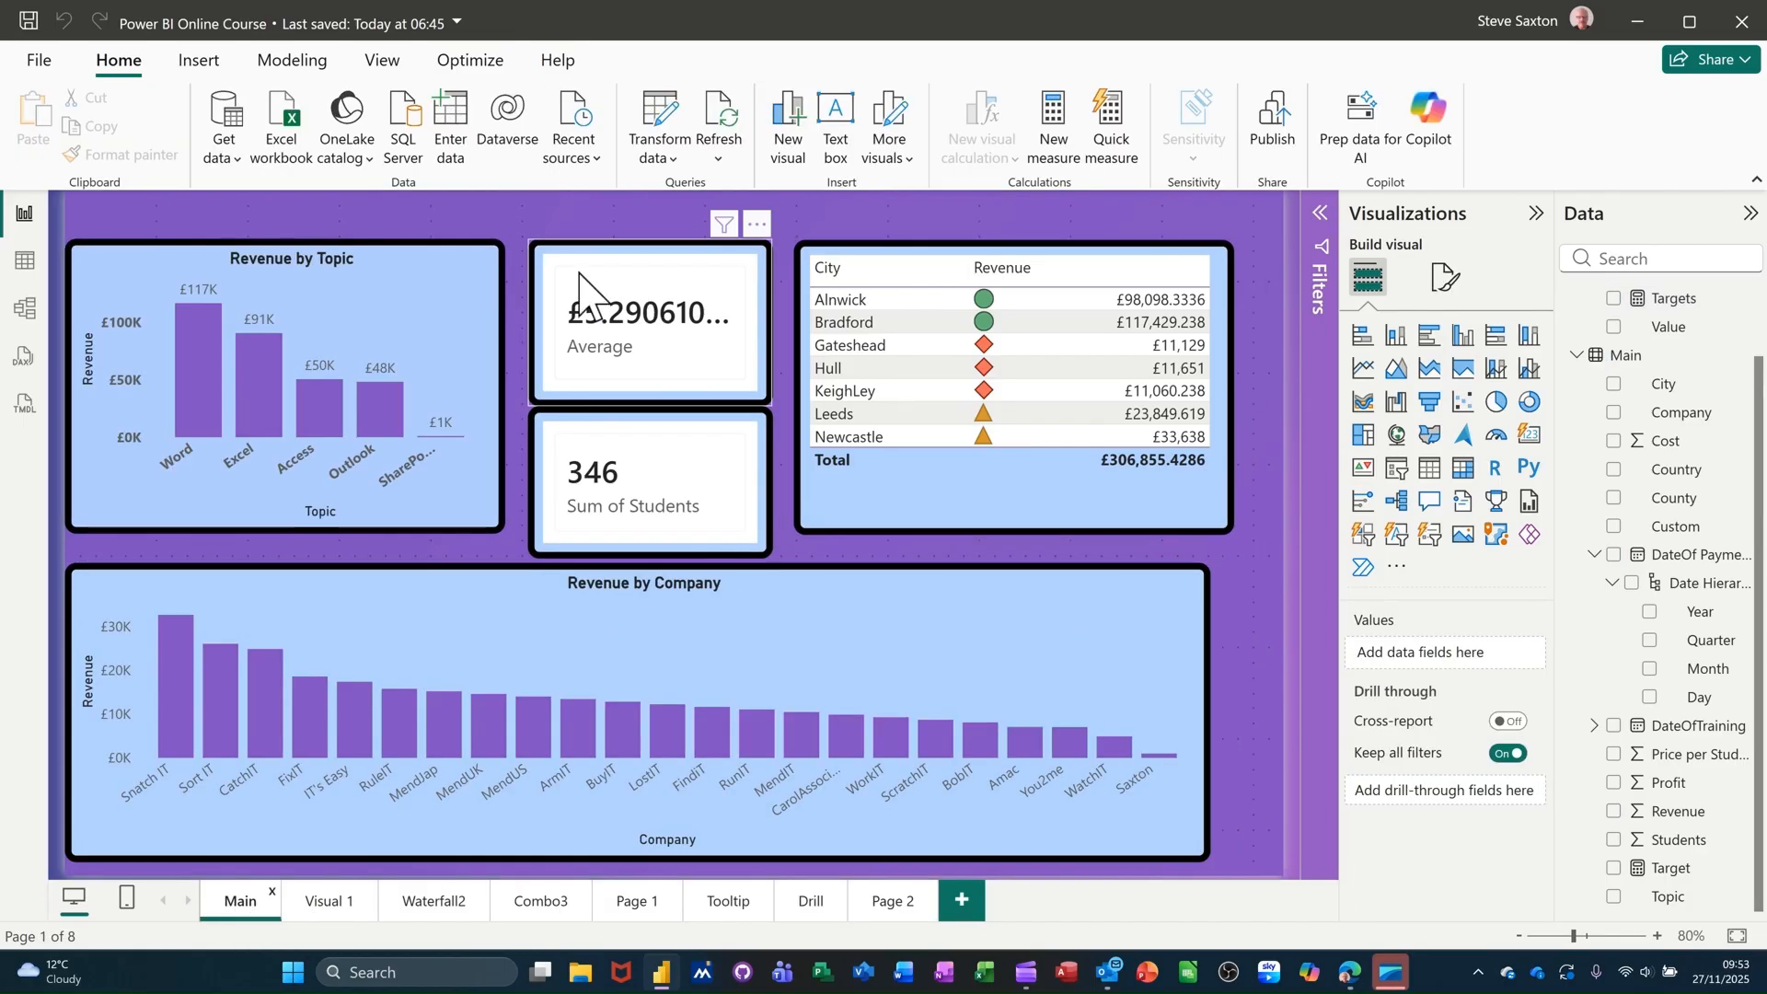
click(210, 72)
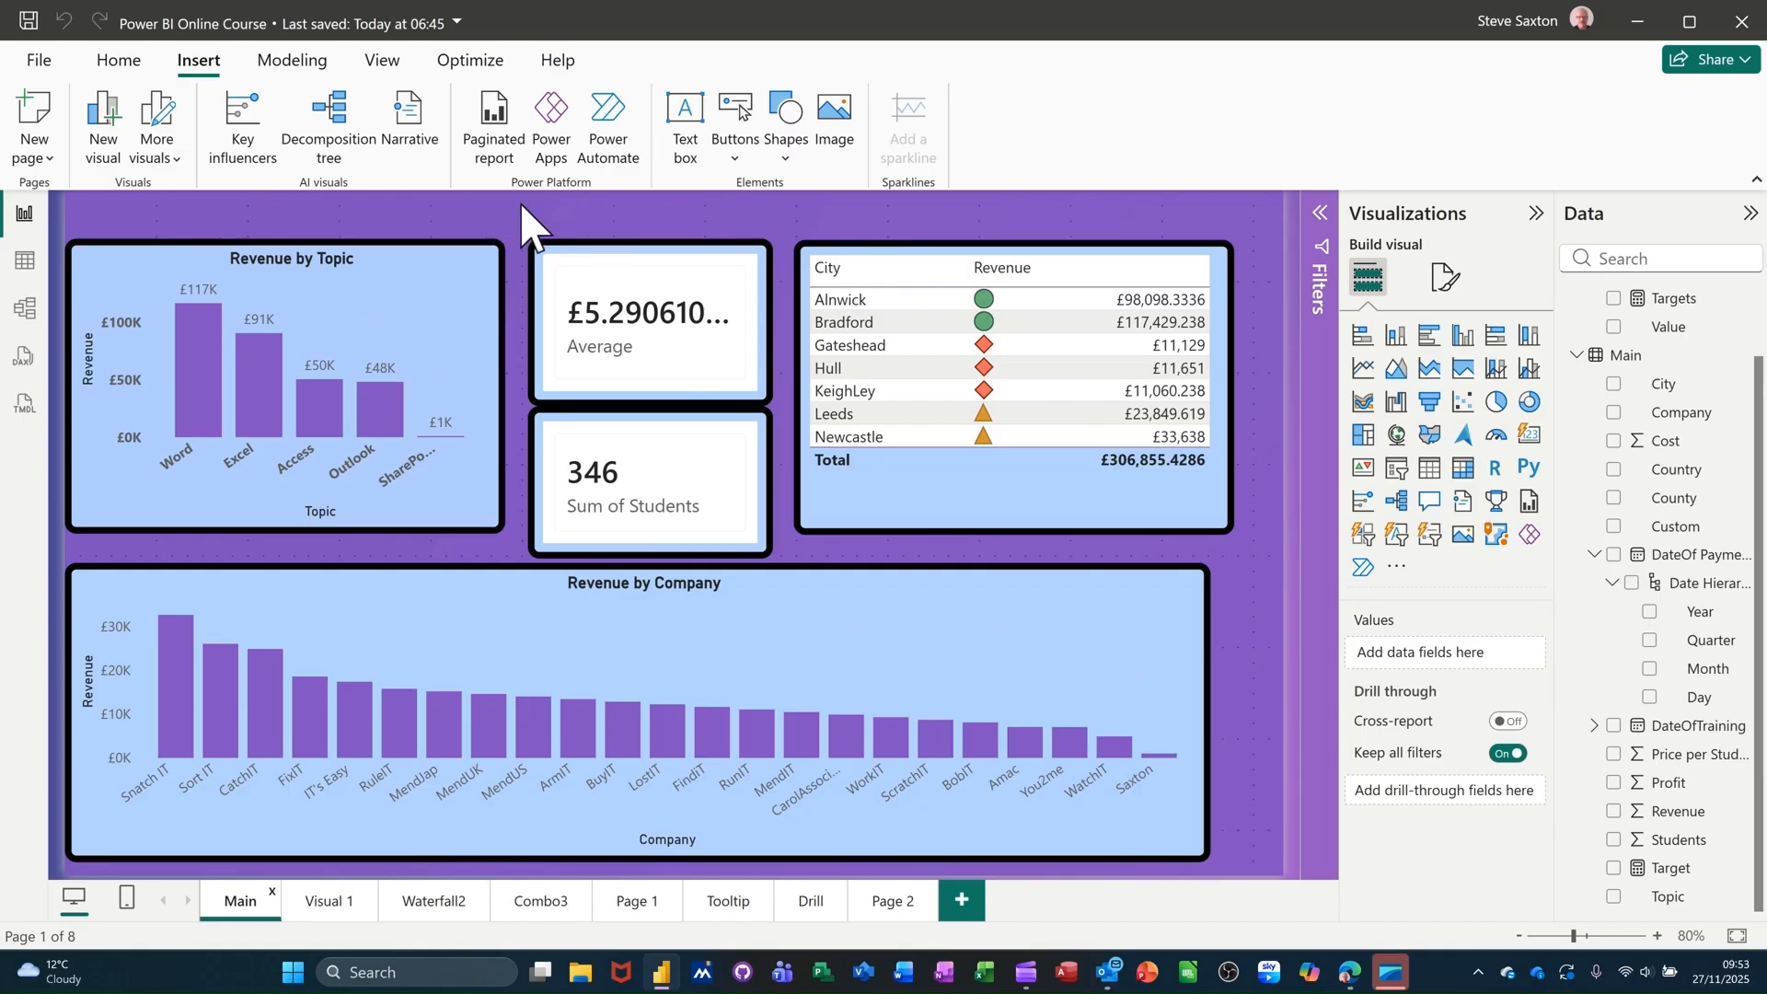
click(734, 175)
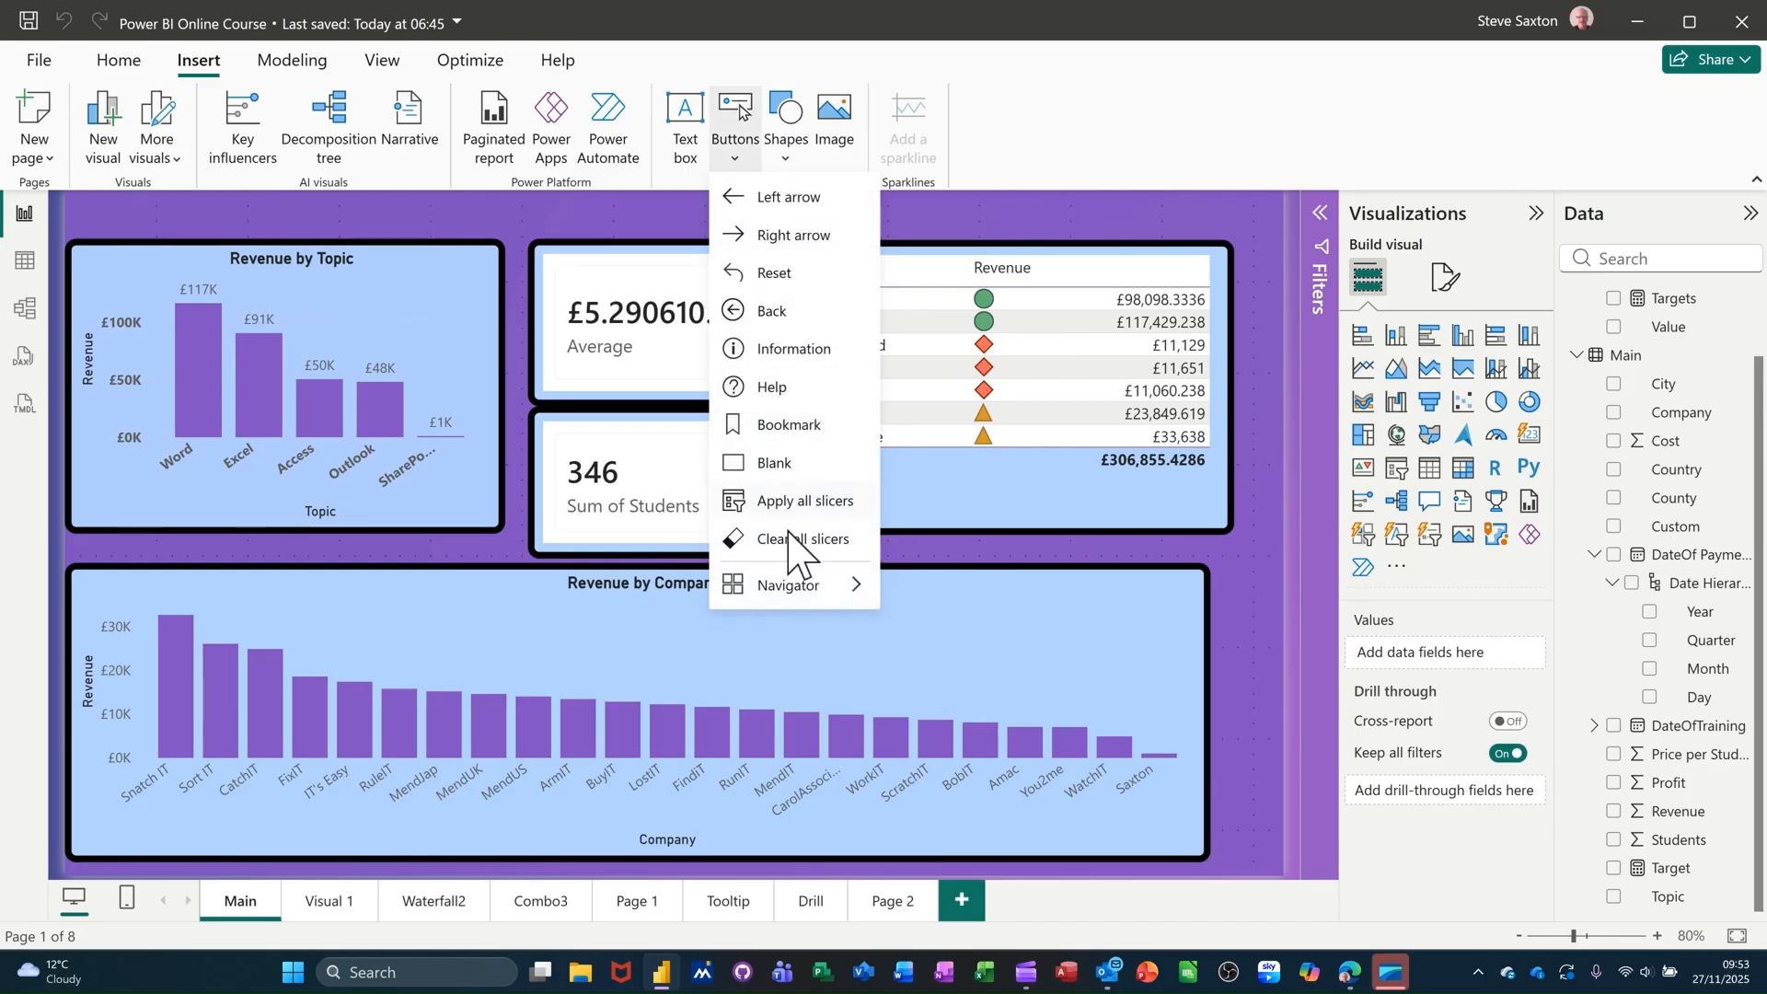
mouse_move(782, 598)
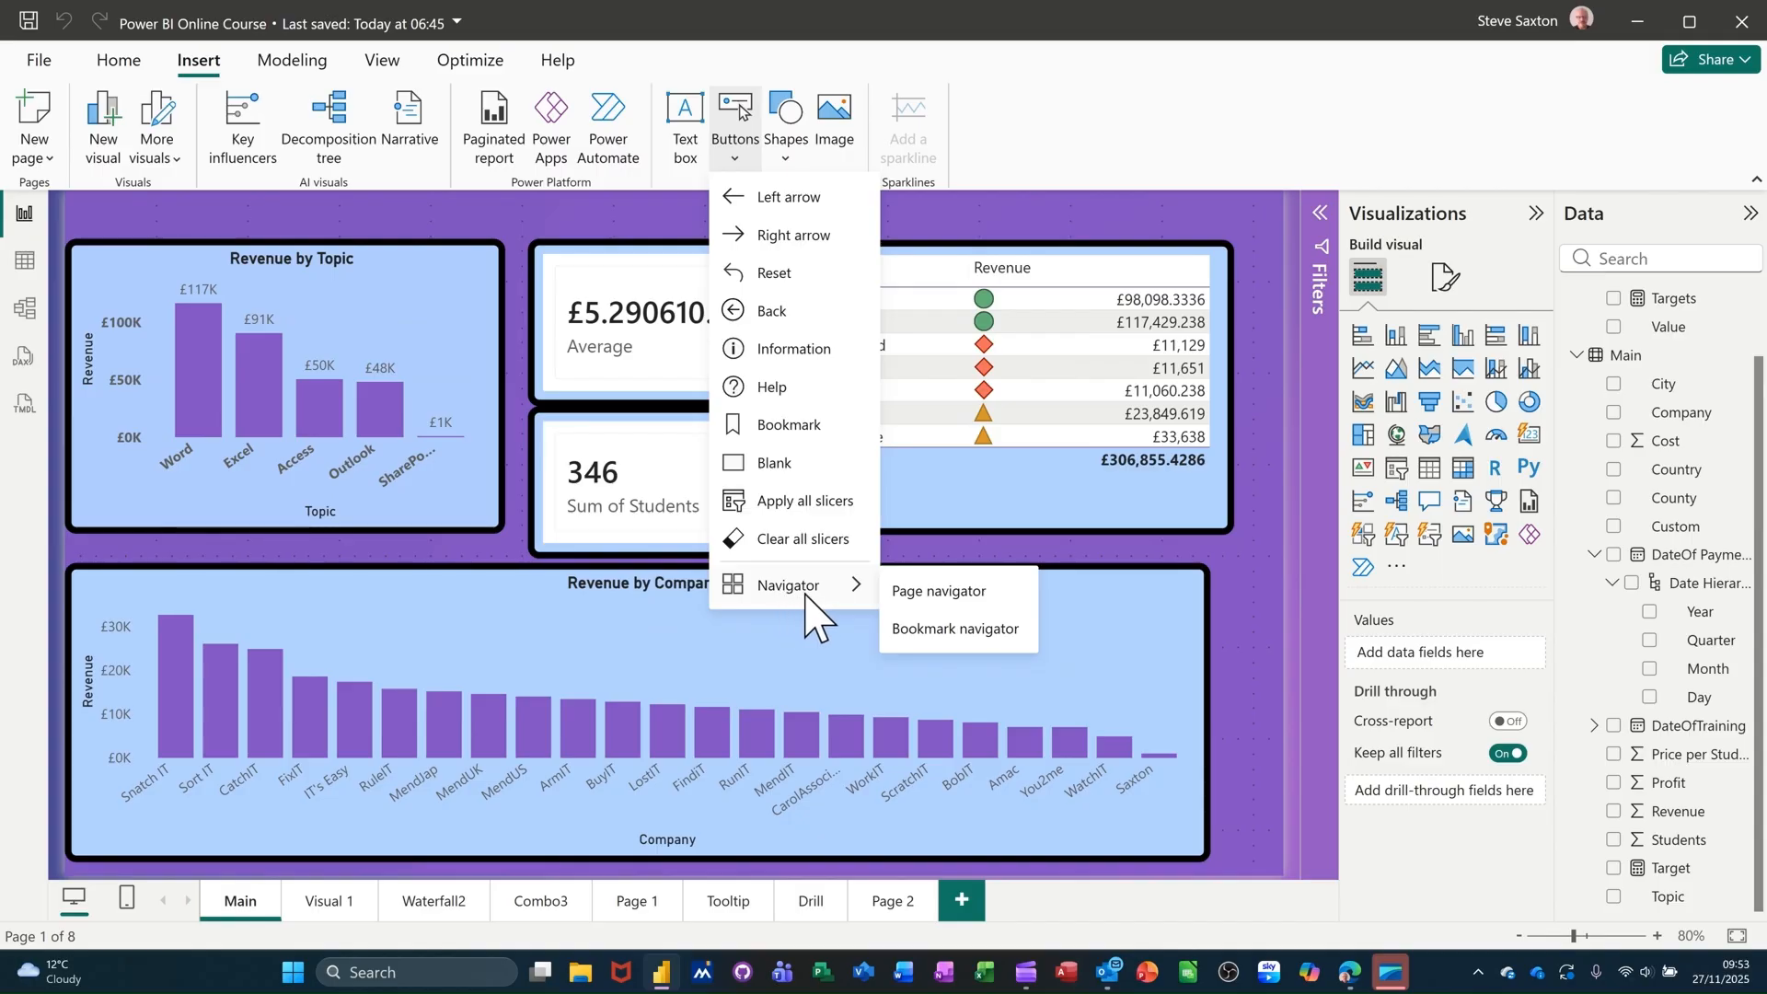
click(923, 593)
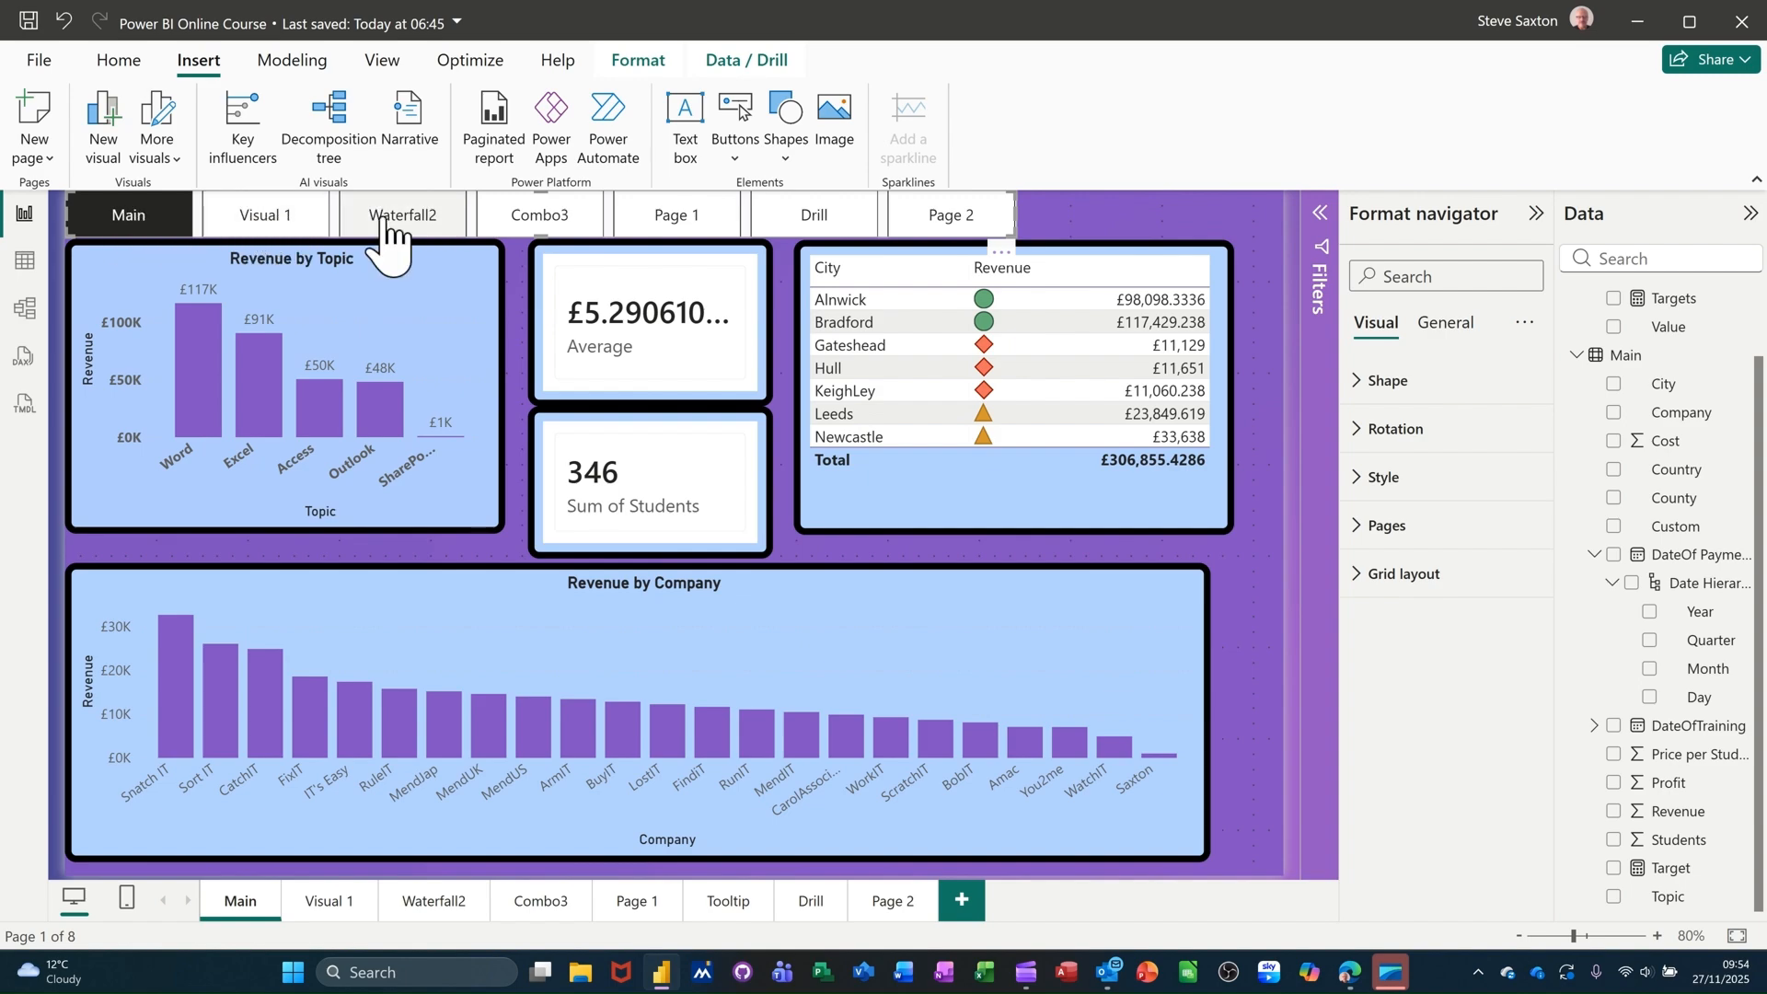
ctrl+click(444, 229)
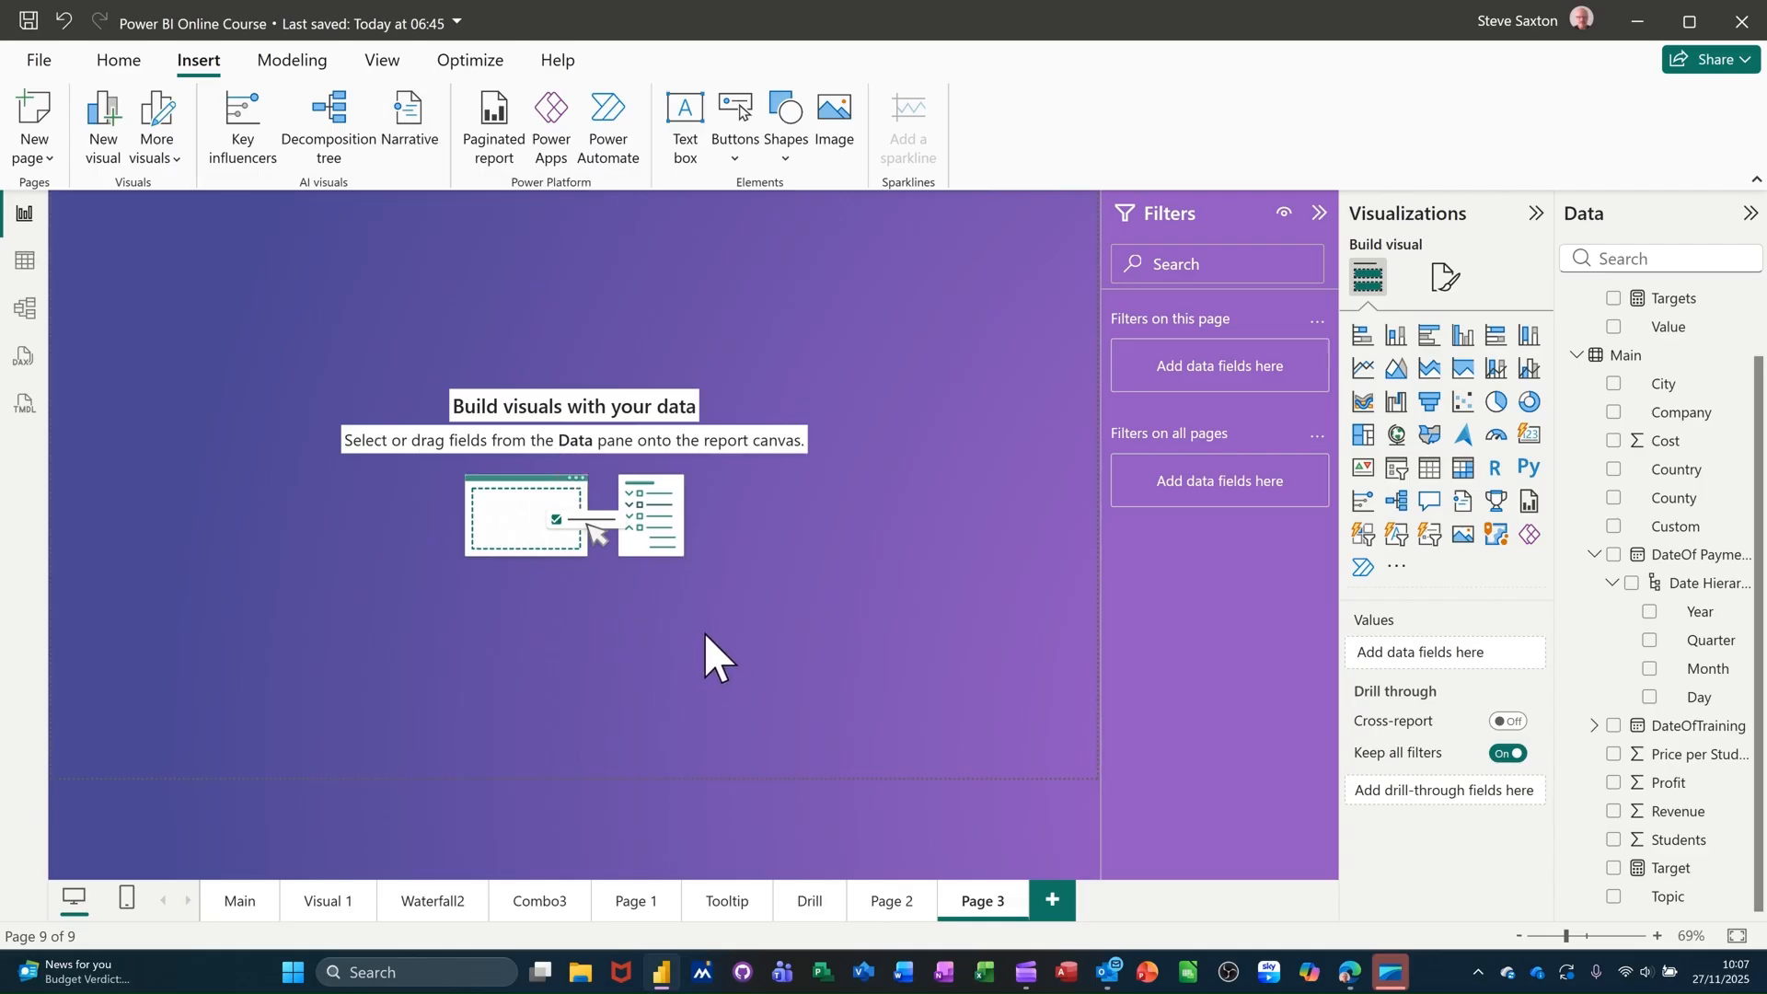
Step: Build a 100% stacked bar chart on Page 3 showing Revenue and Cost by Topic, and enlarge it
click(1496, 337)
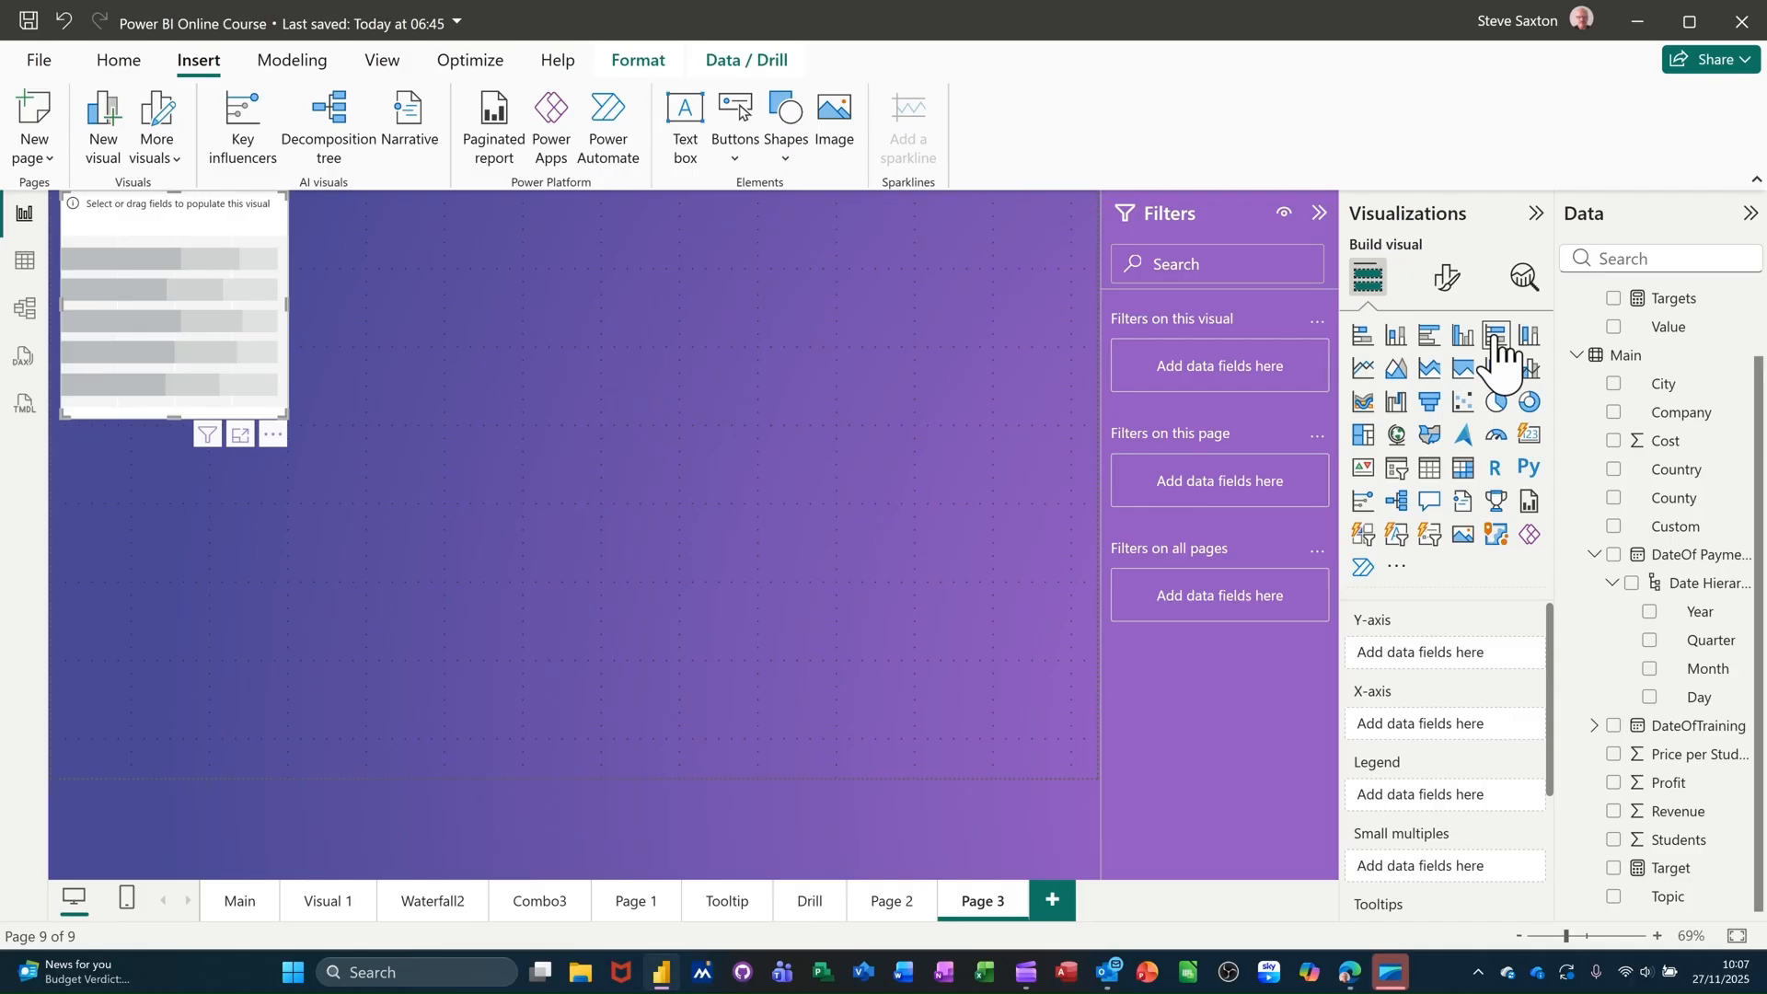
click(1613, 897)
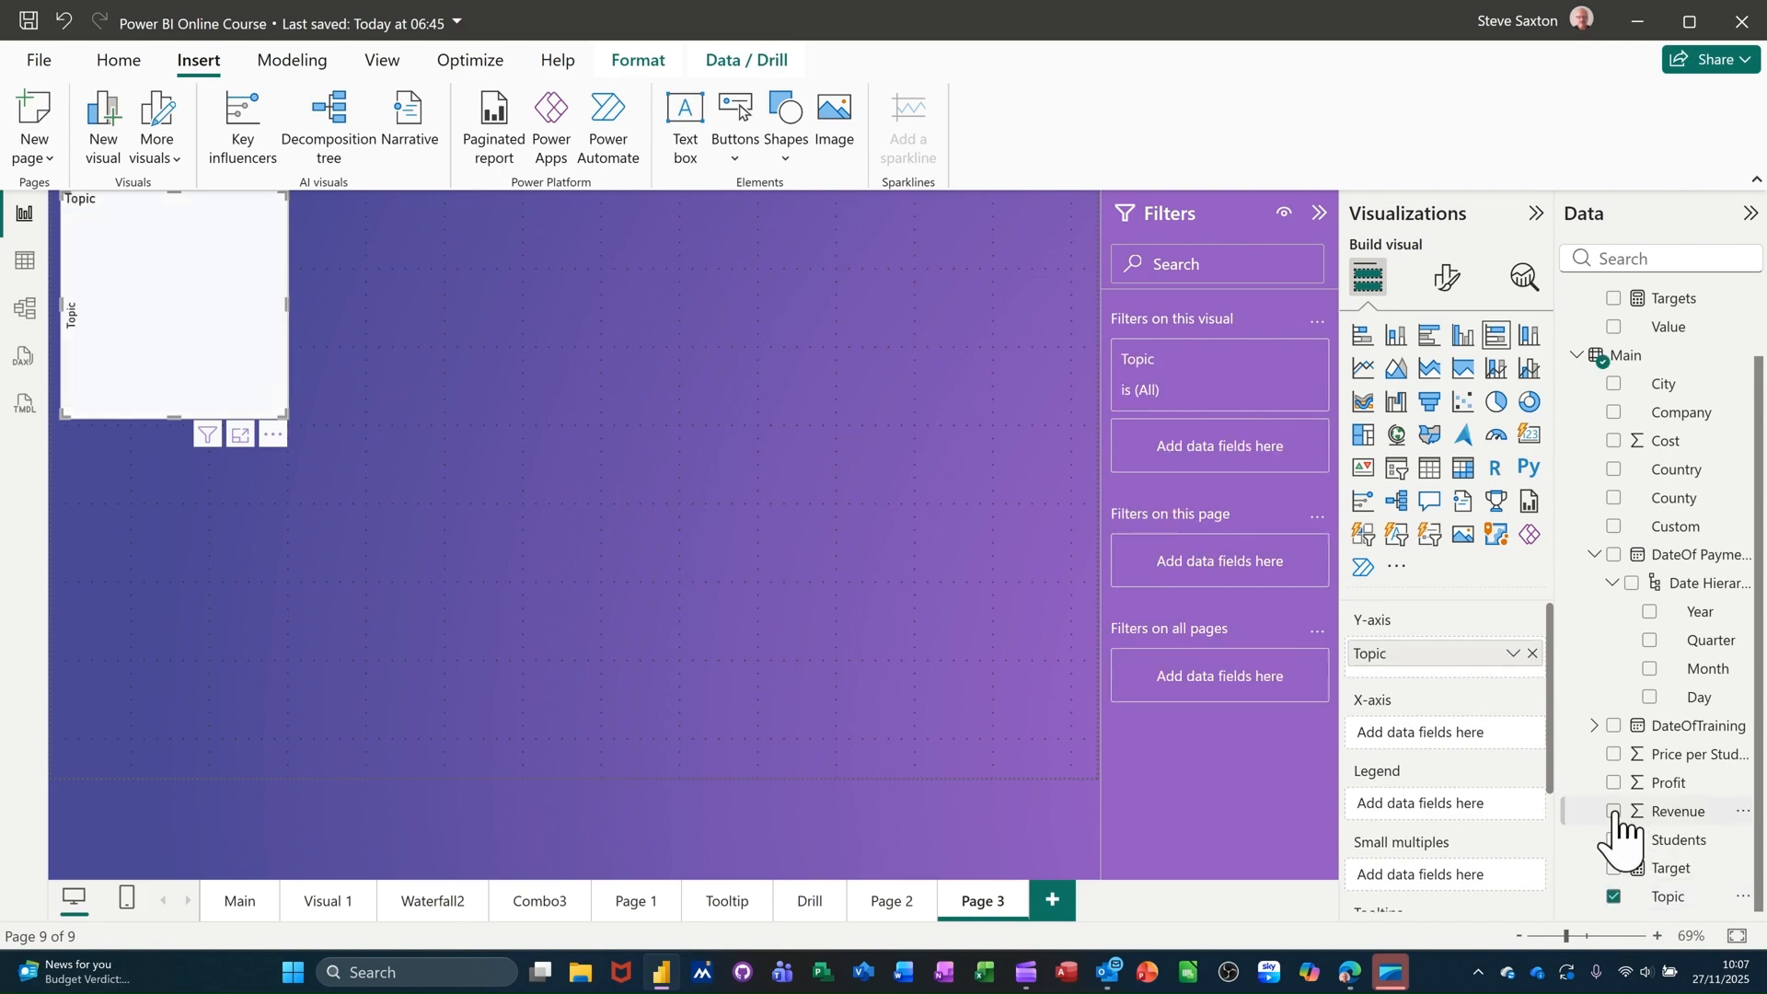
click(1613, 811)
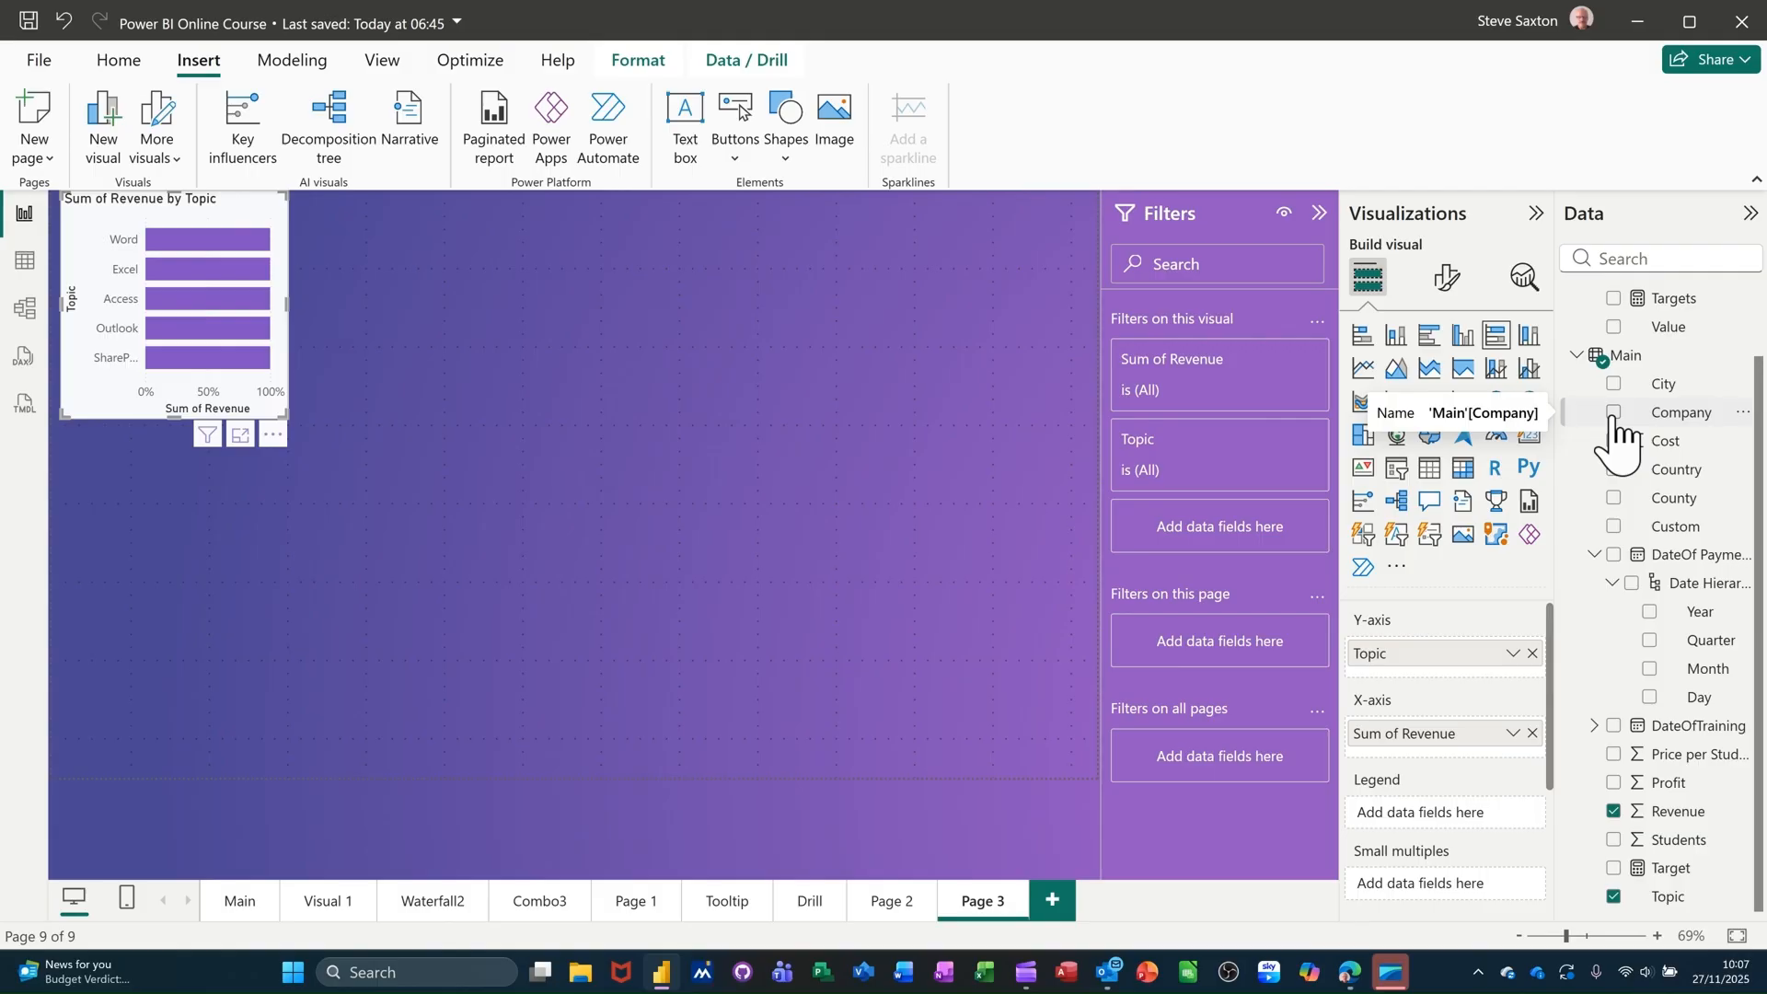
click(1614, 415)
click(1615, 415)
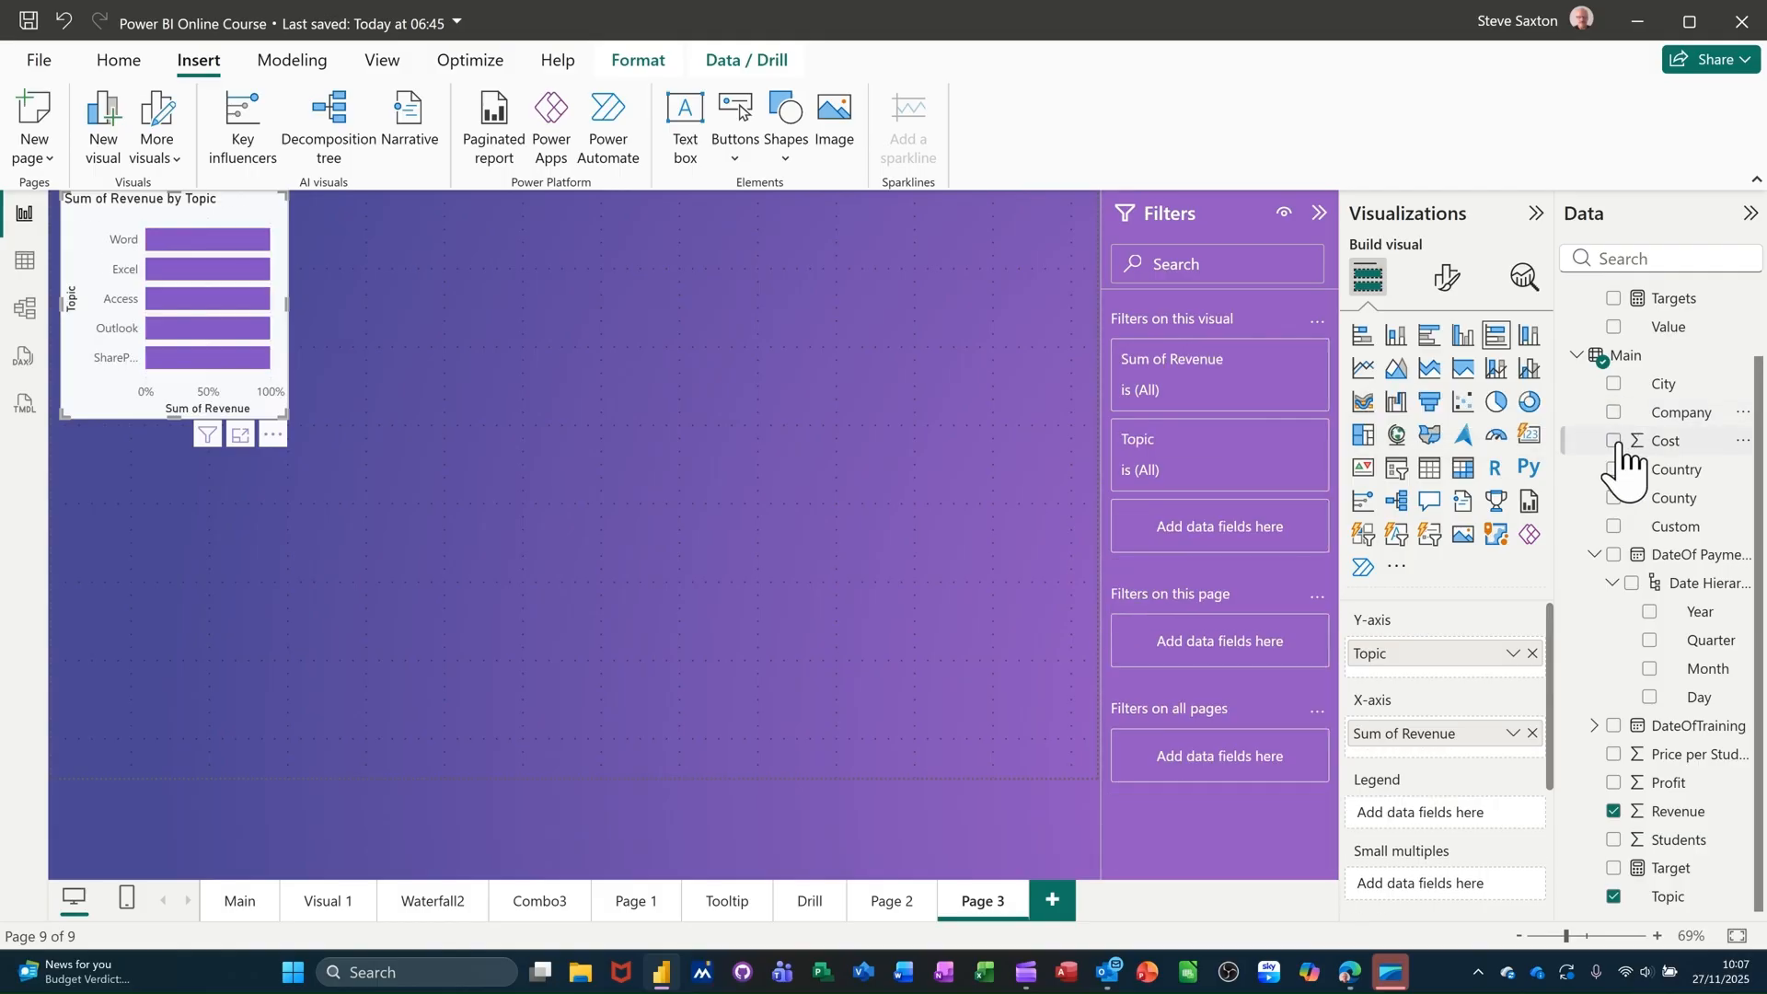
click(1615, 442)
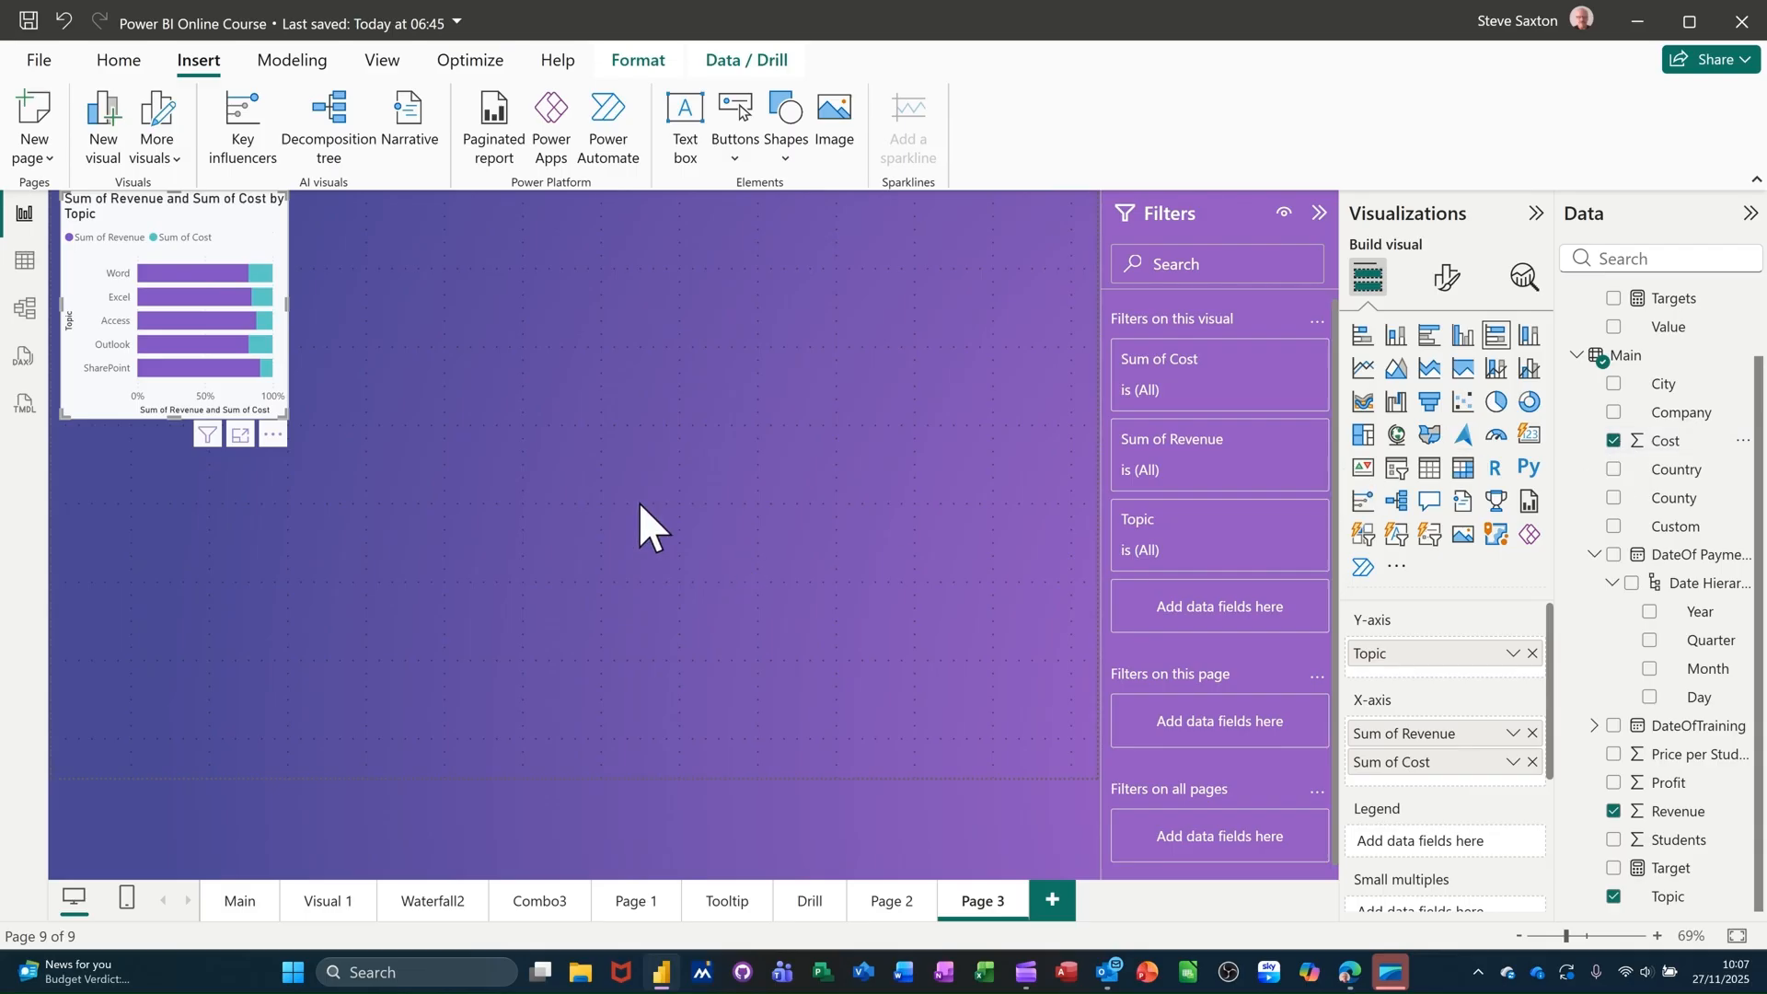
drag(276, 411, 506, 461)
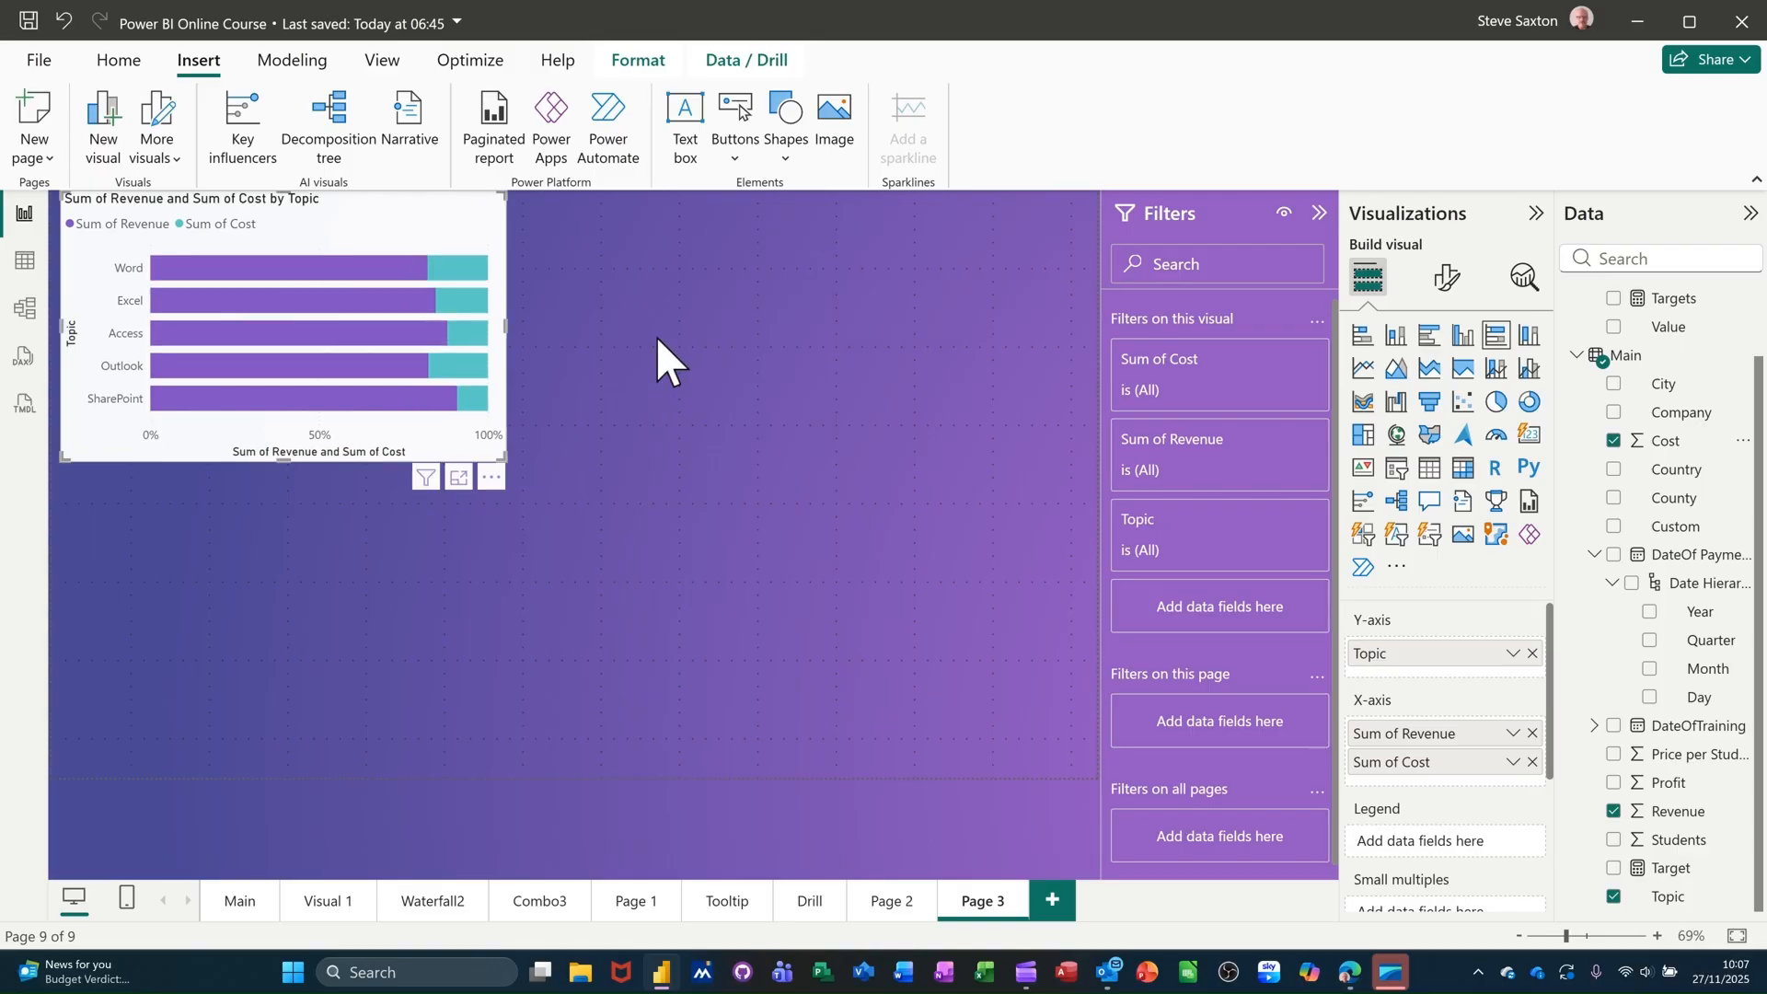
Step: Add a Custom-type narrative visual beside the bar chart and size it to end level with the chart's lower edge
click(716, 358)
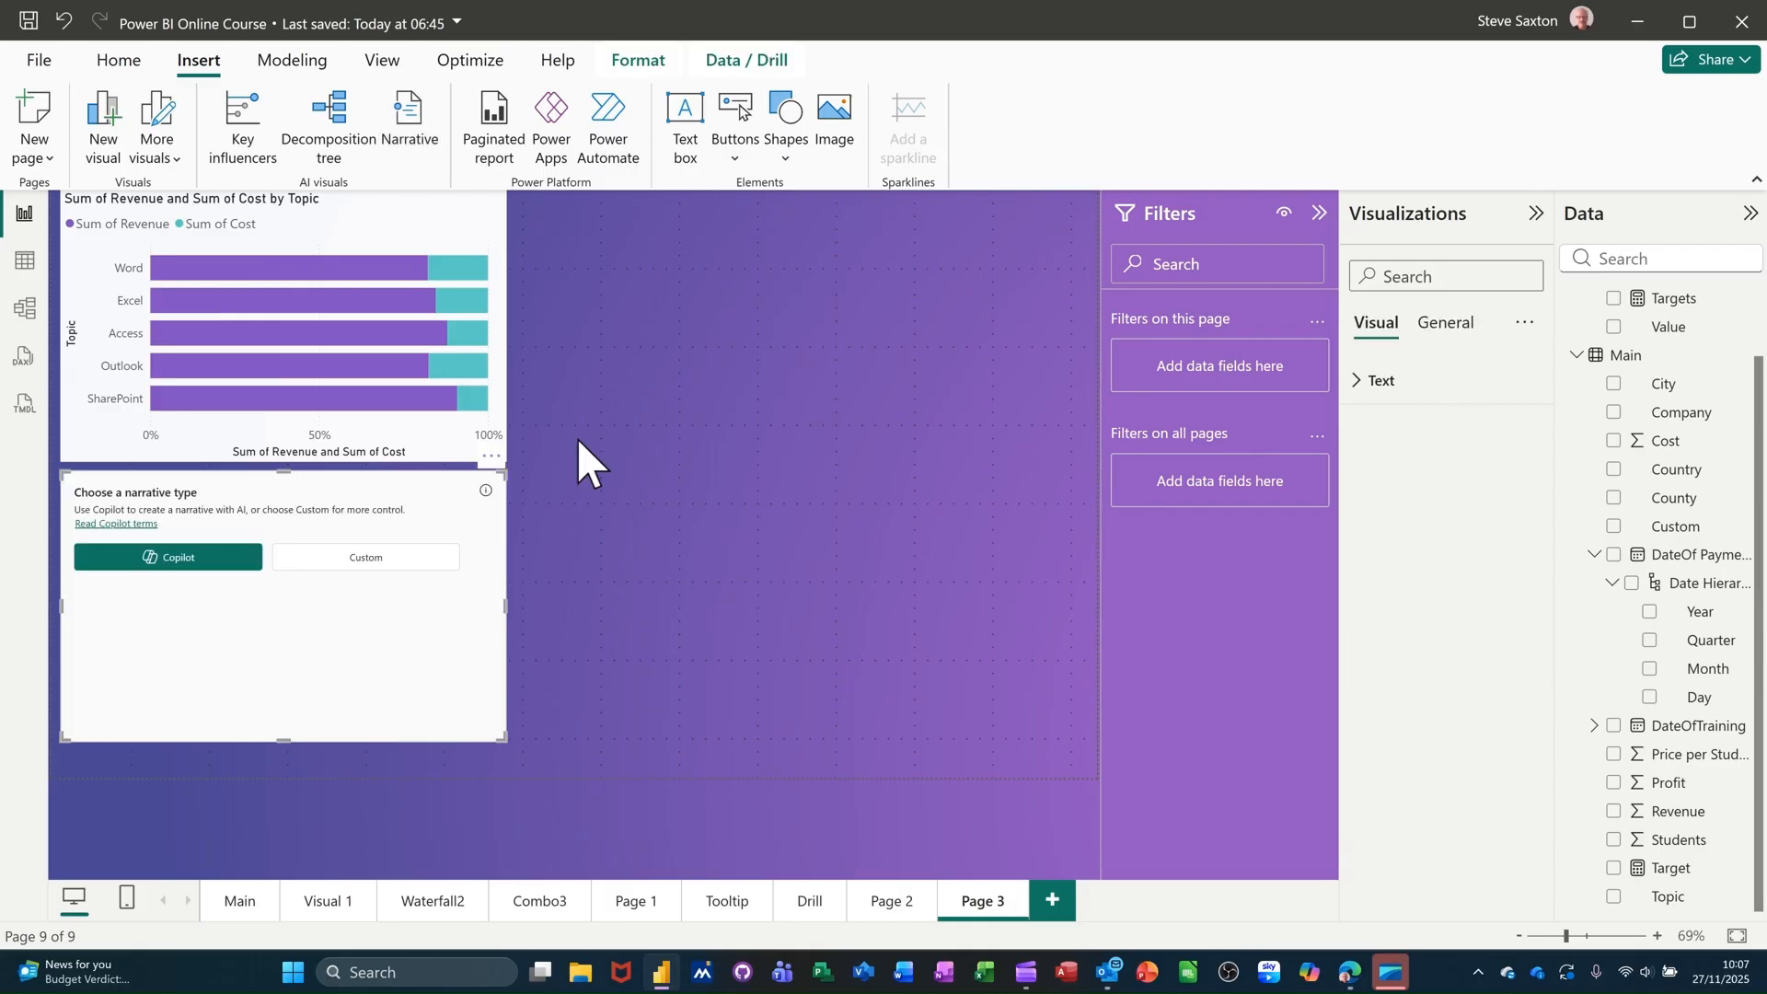
drag(488, 526, 971, 285)
drag(977, 480, 994, 665)
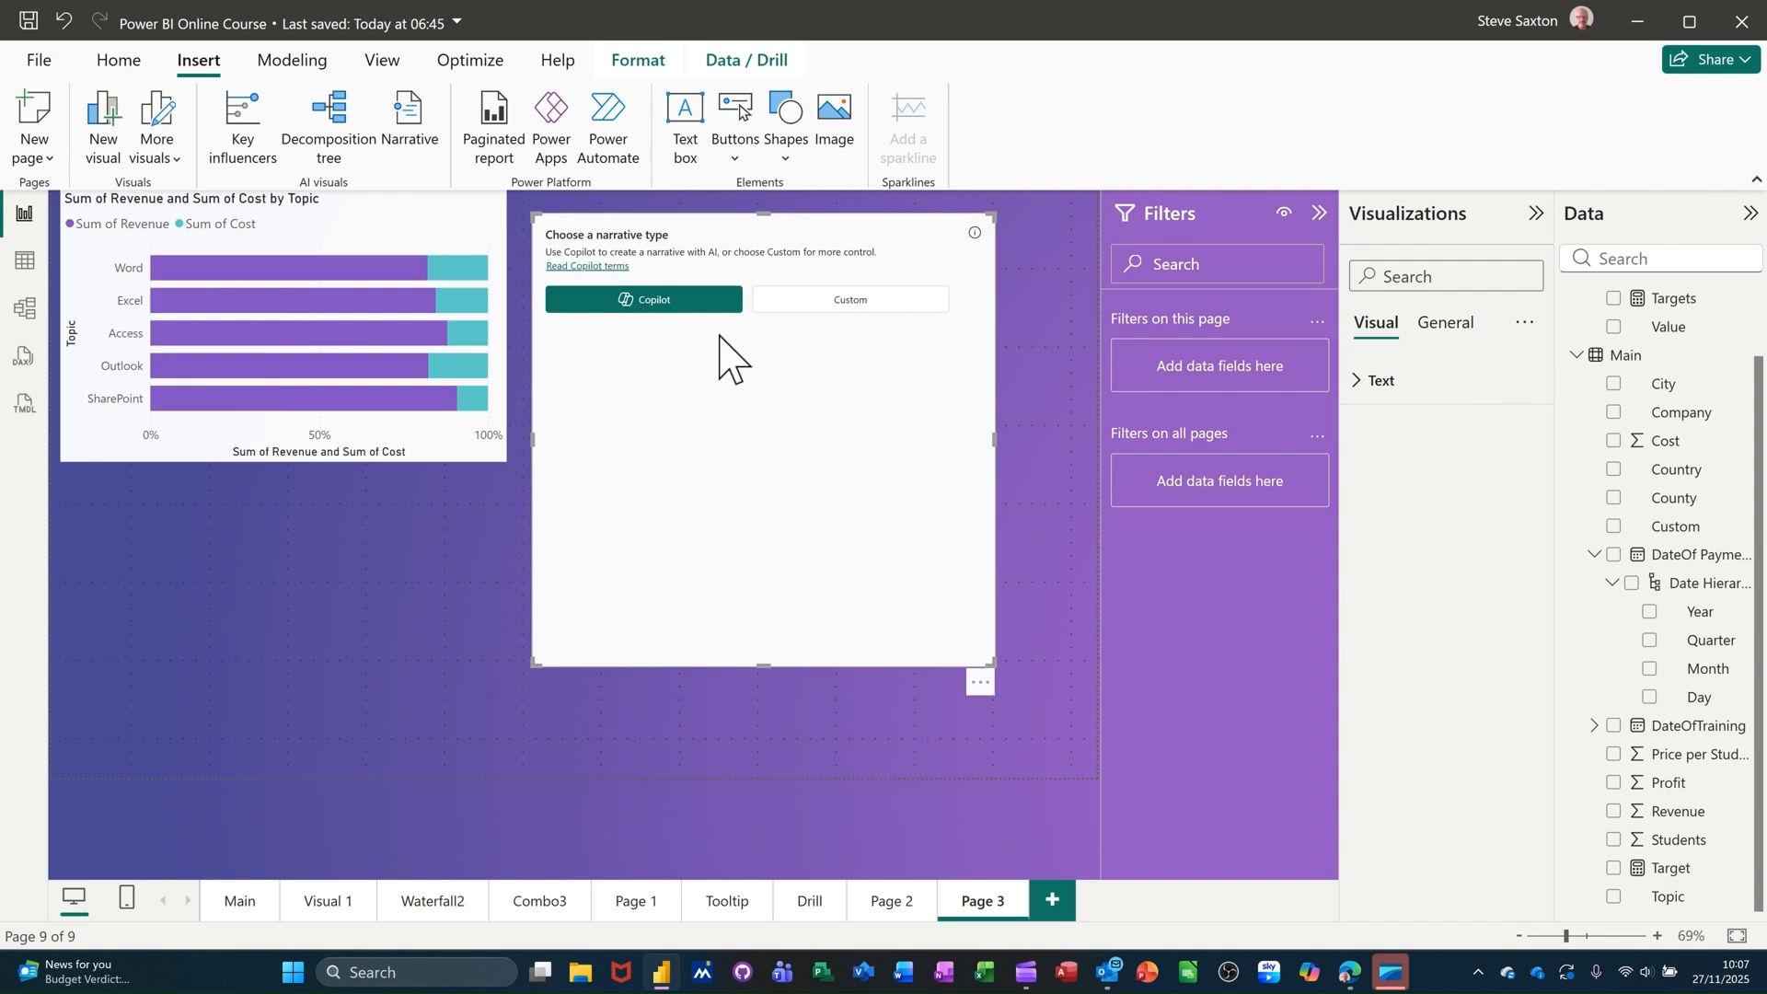
click(839, 303)
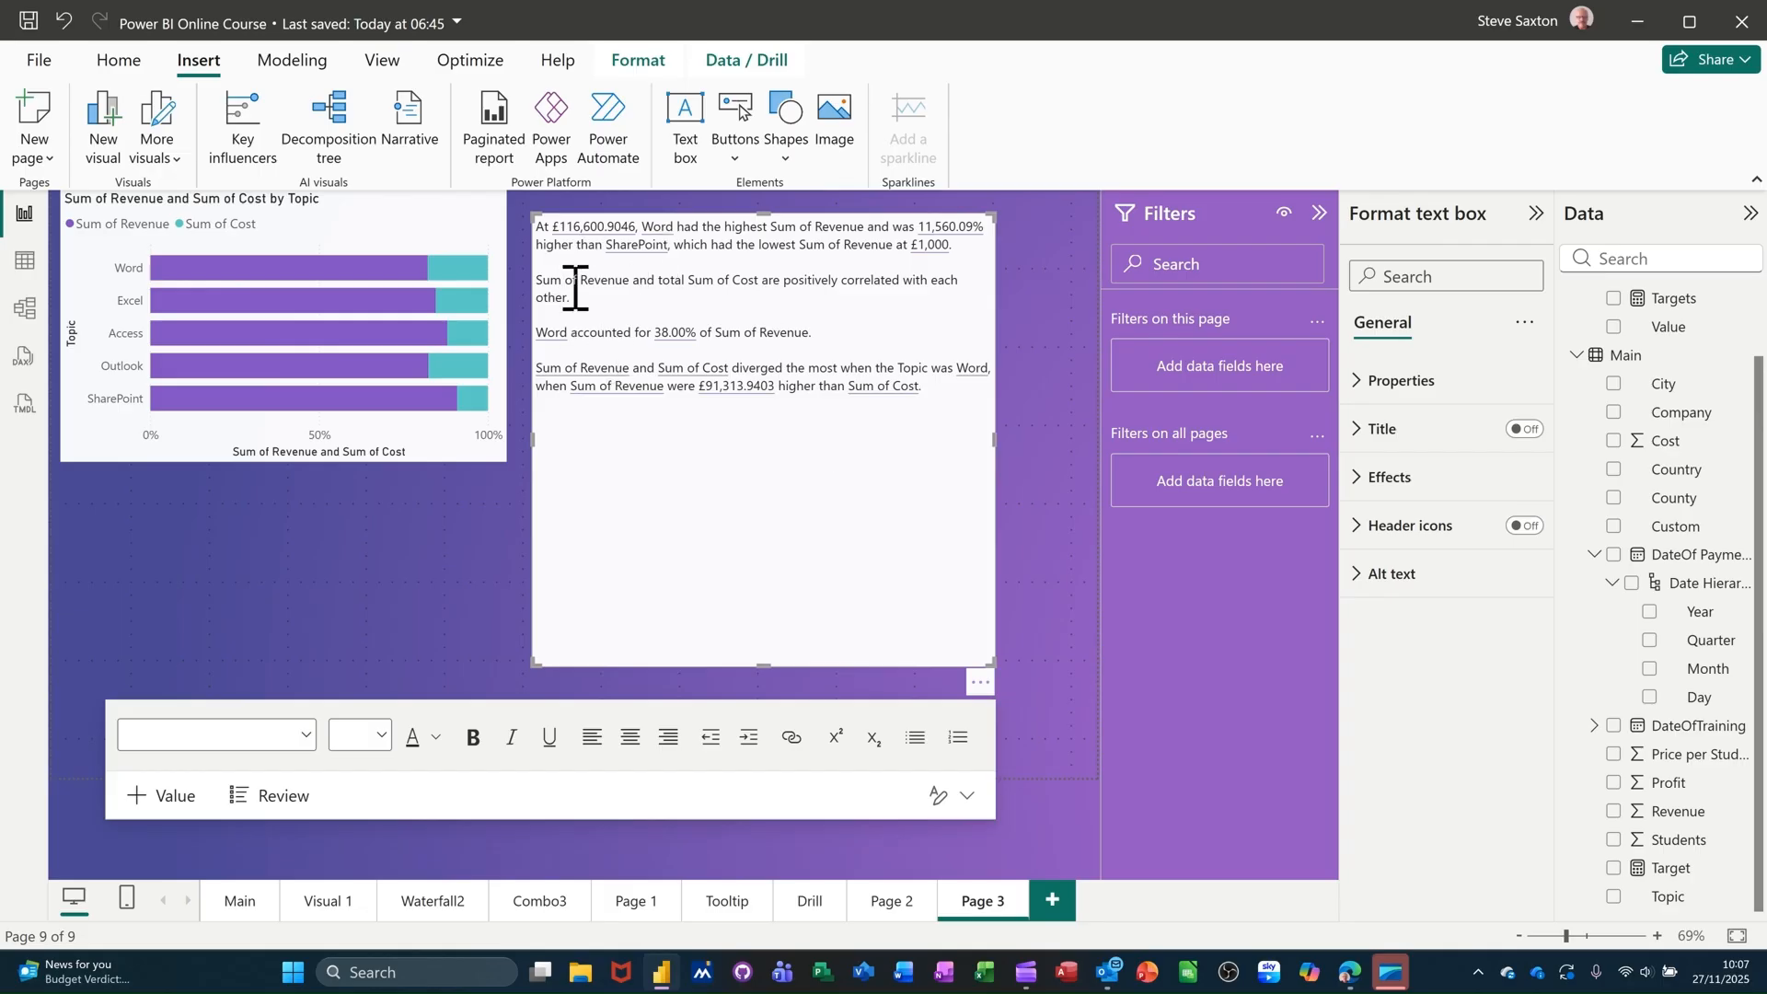
mouse_move(462, 335)
drag(994, 666, 938, 463)
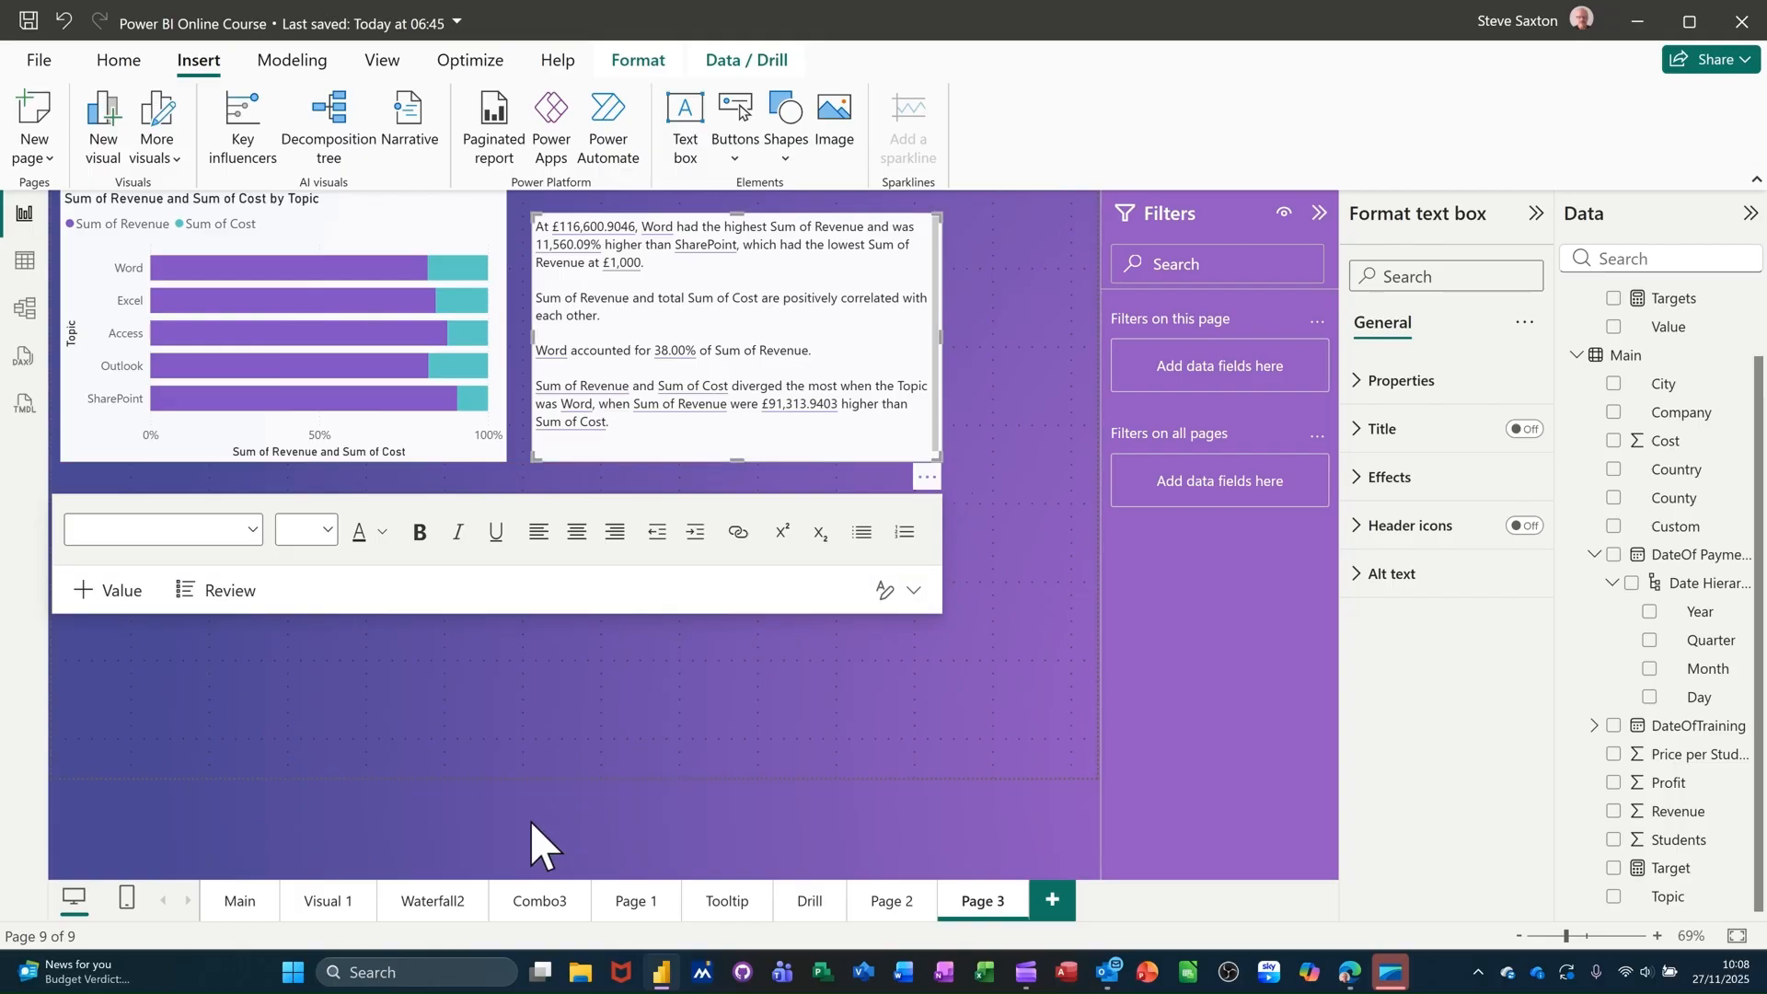
Step: On the Main page, cross-filter the visuals by the Outlook topic and the MendUK company, clearing each selection again
click(240, 902)
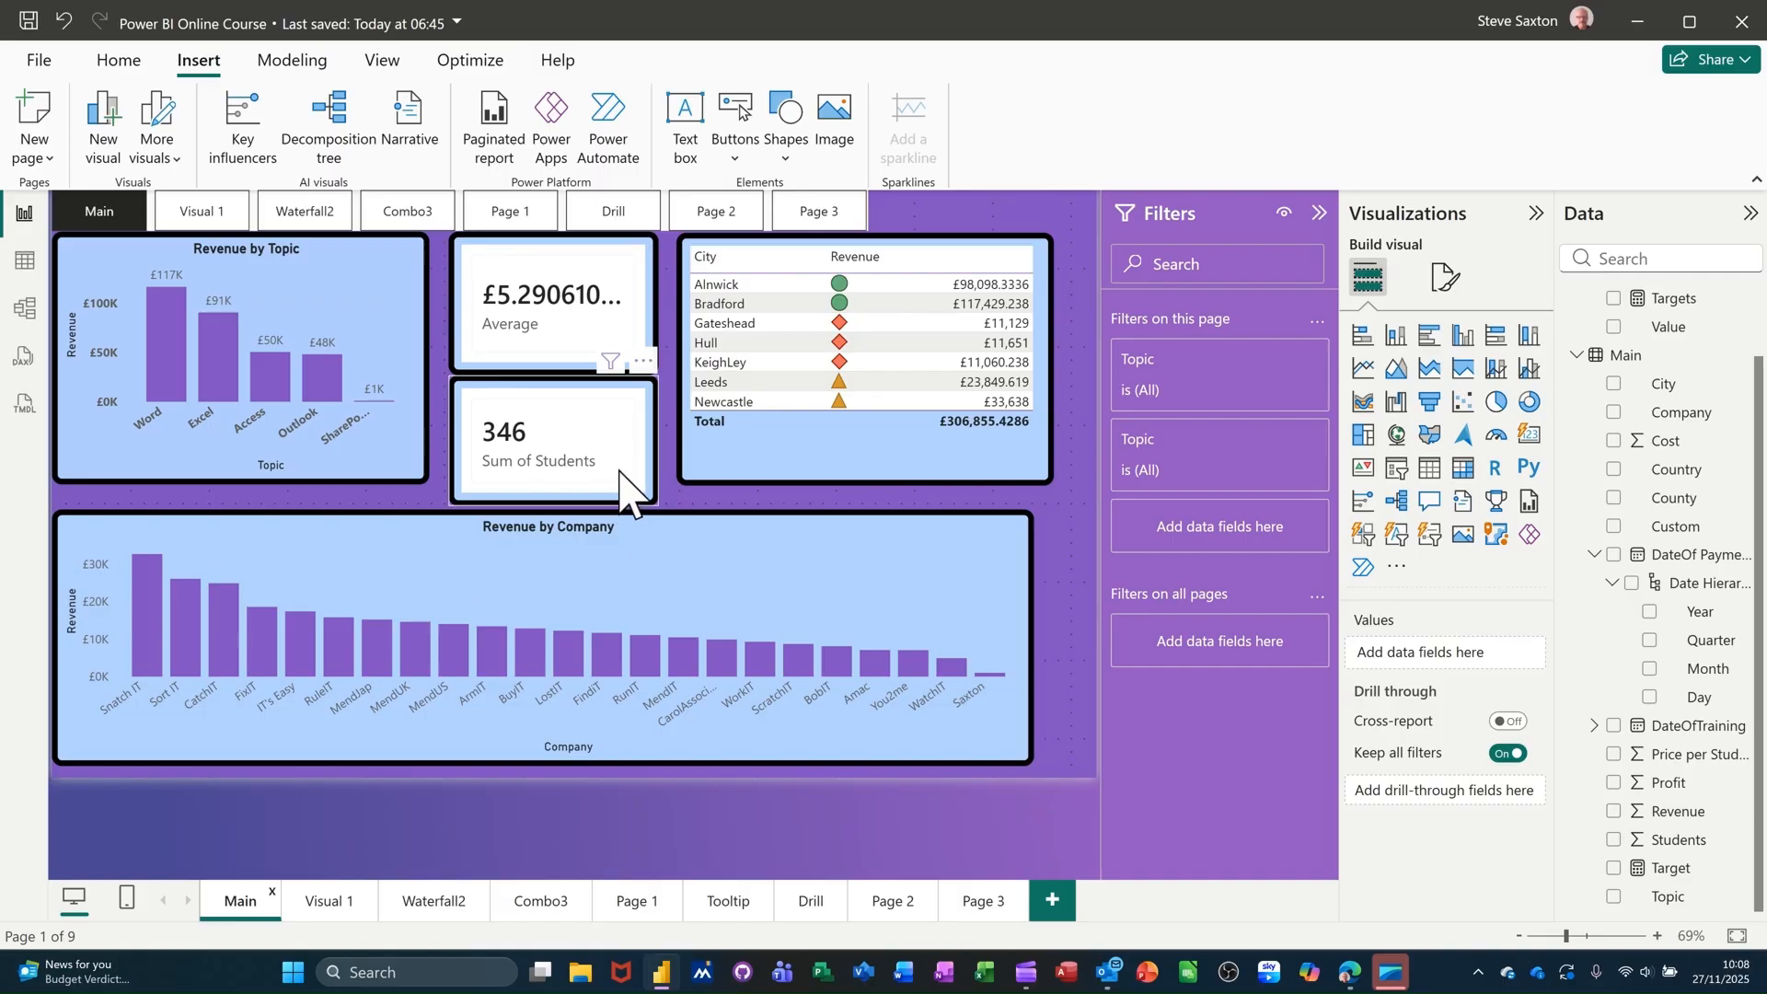
click(320, 381)
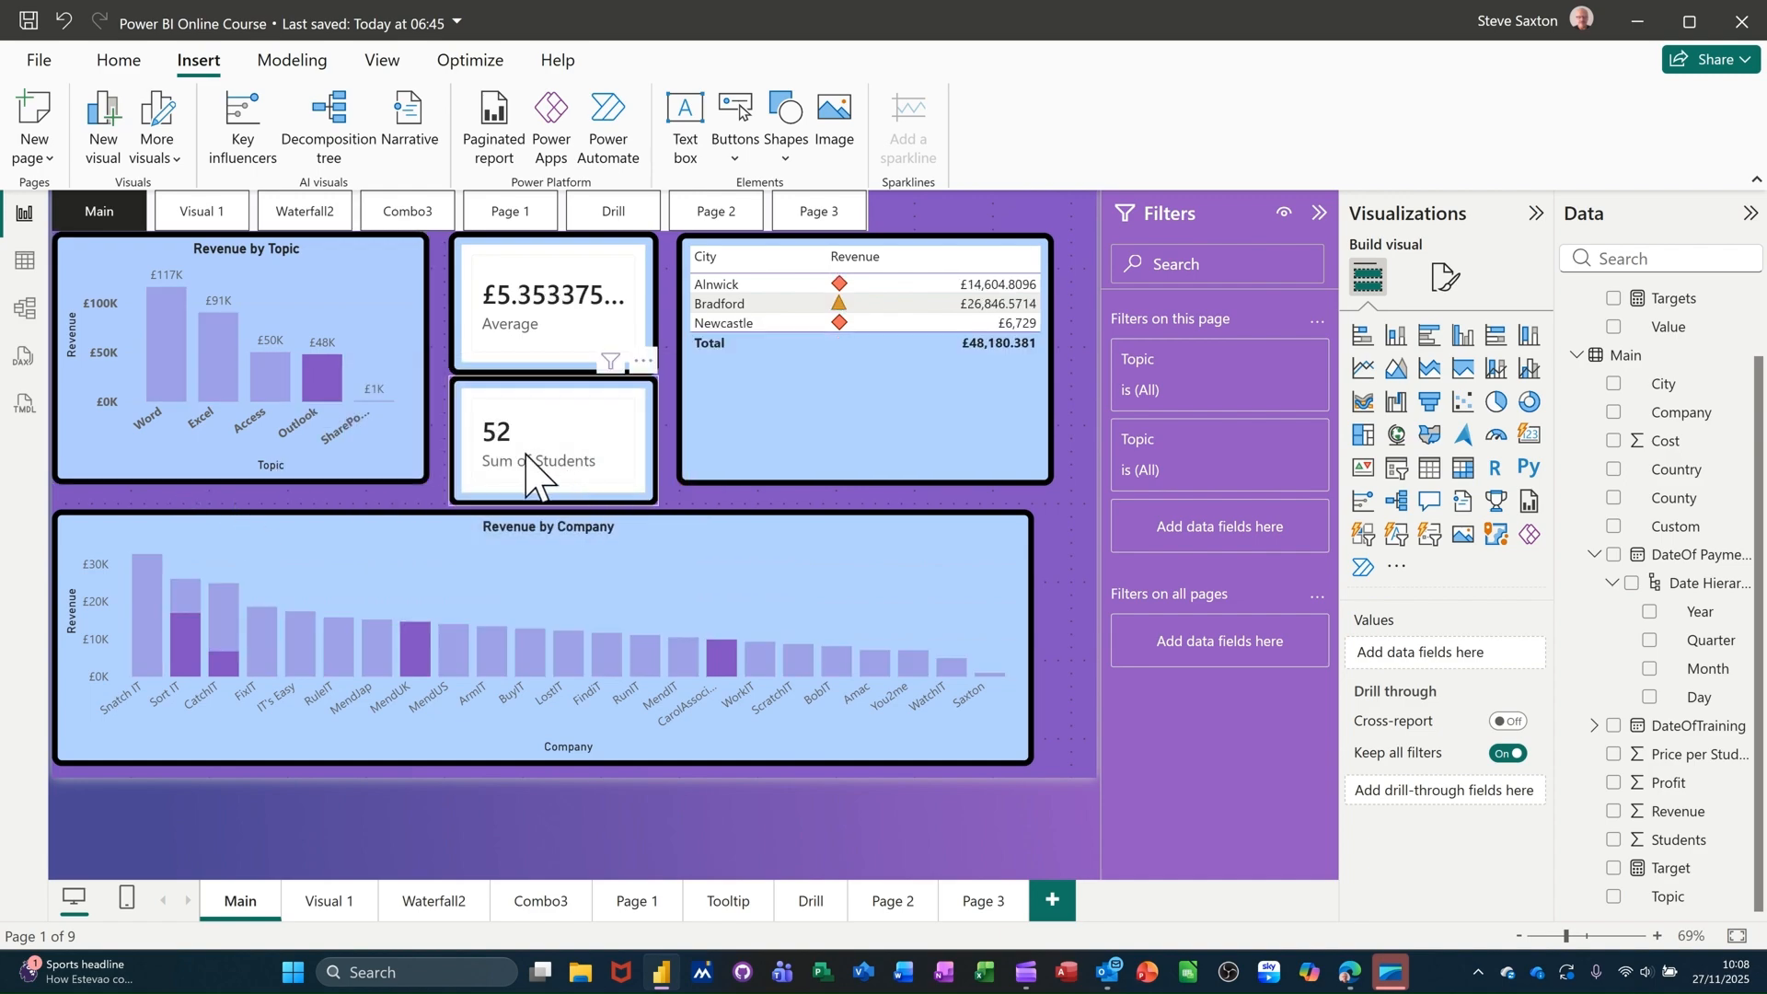
click(317, 386)
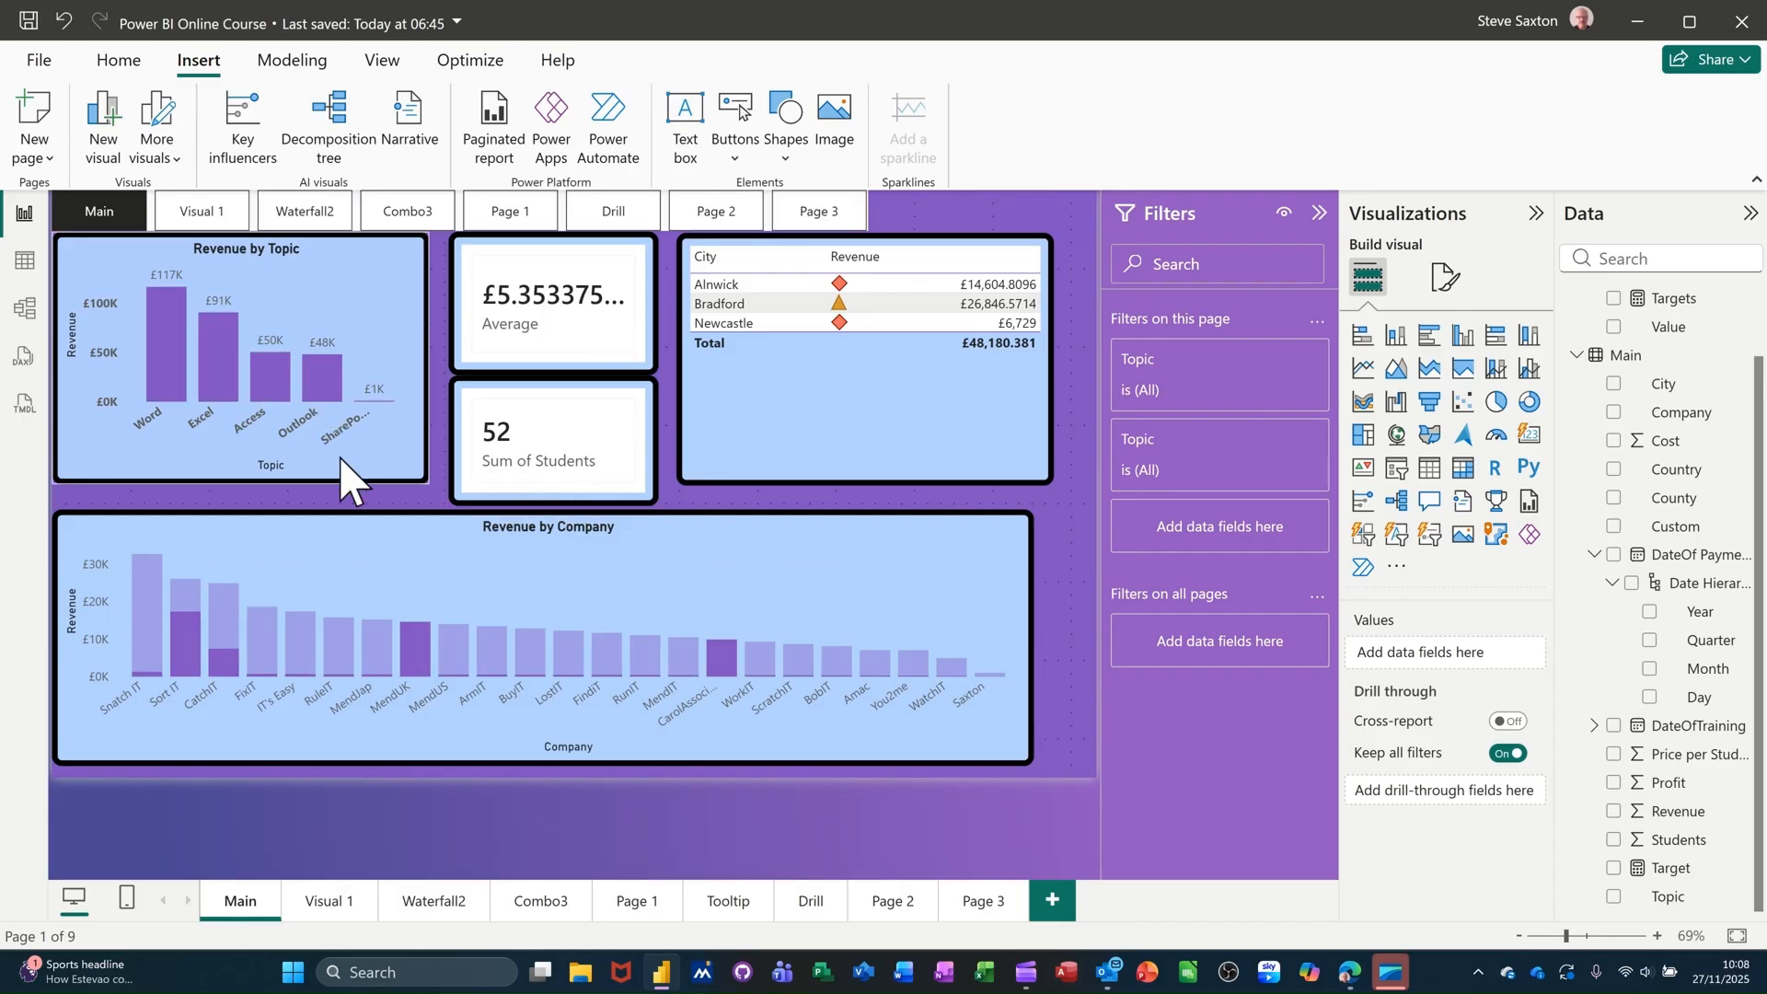
click(422, 670)
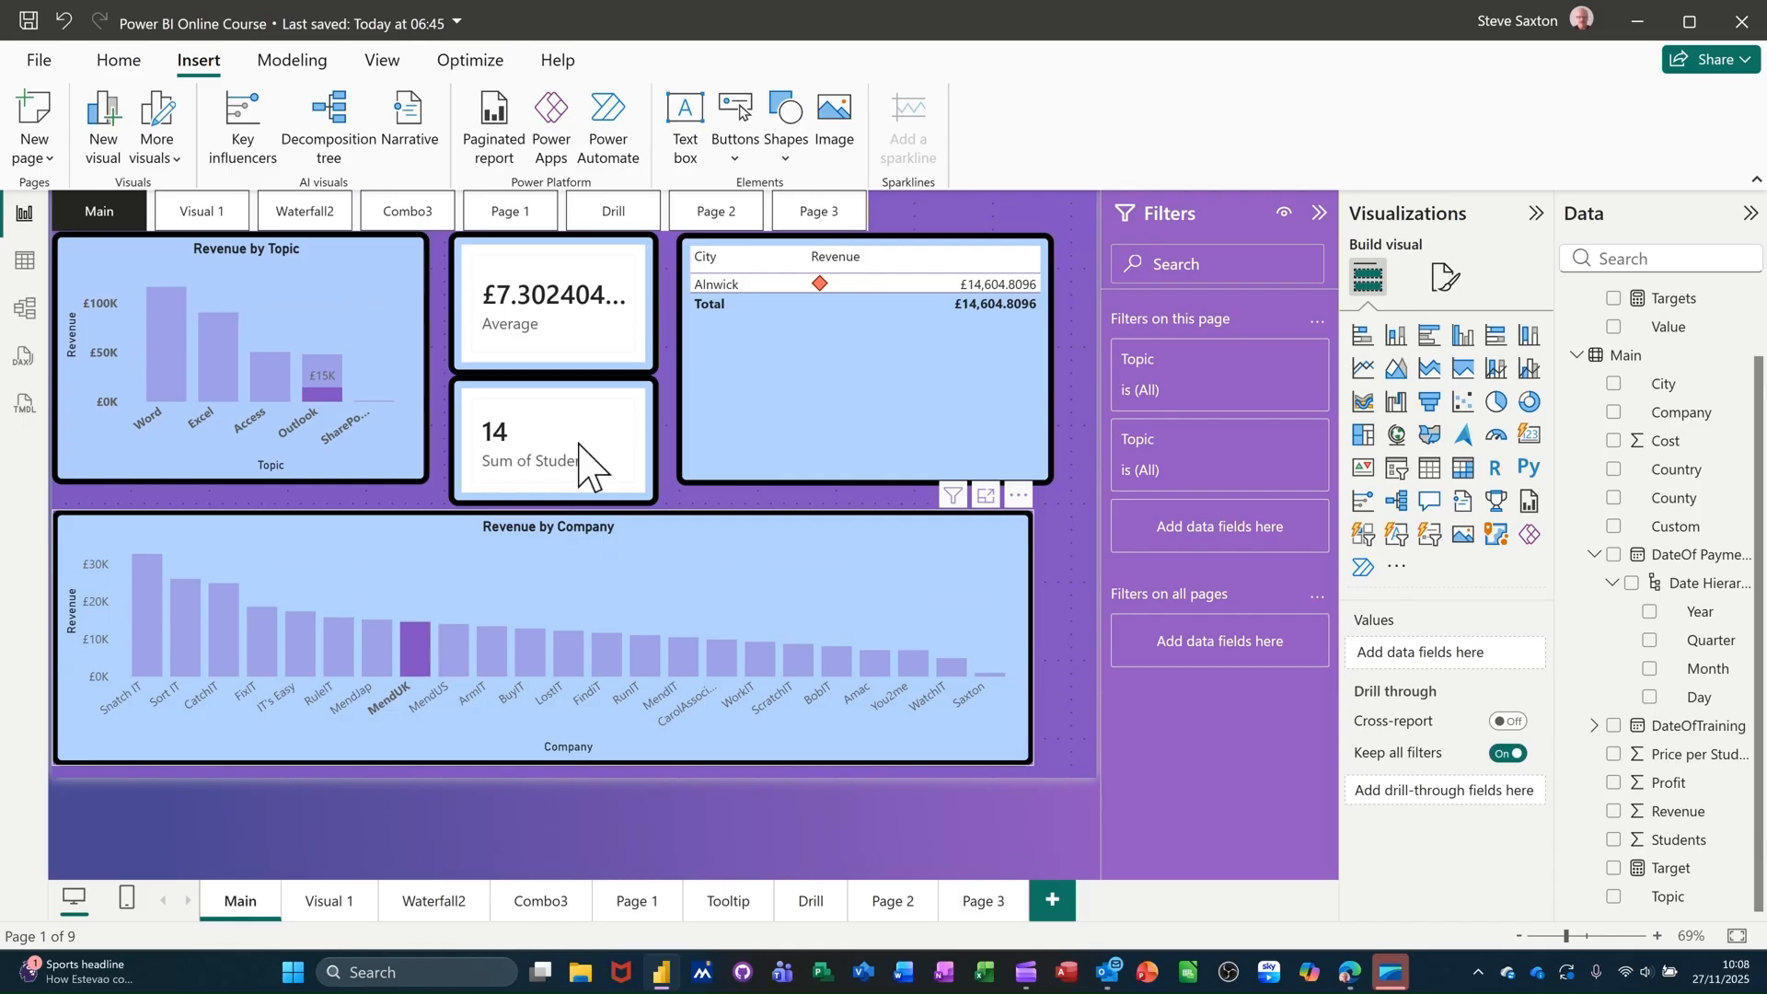
click(414, 650)
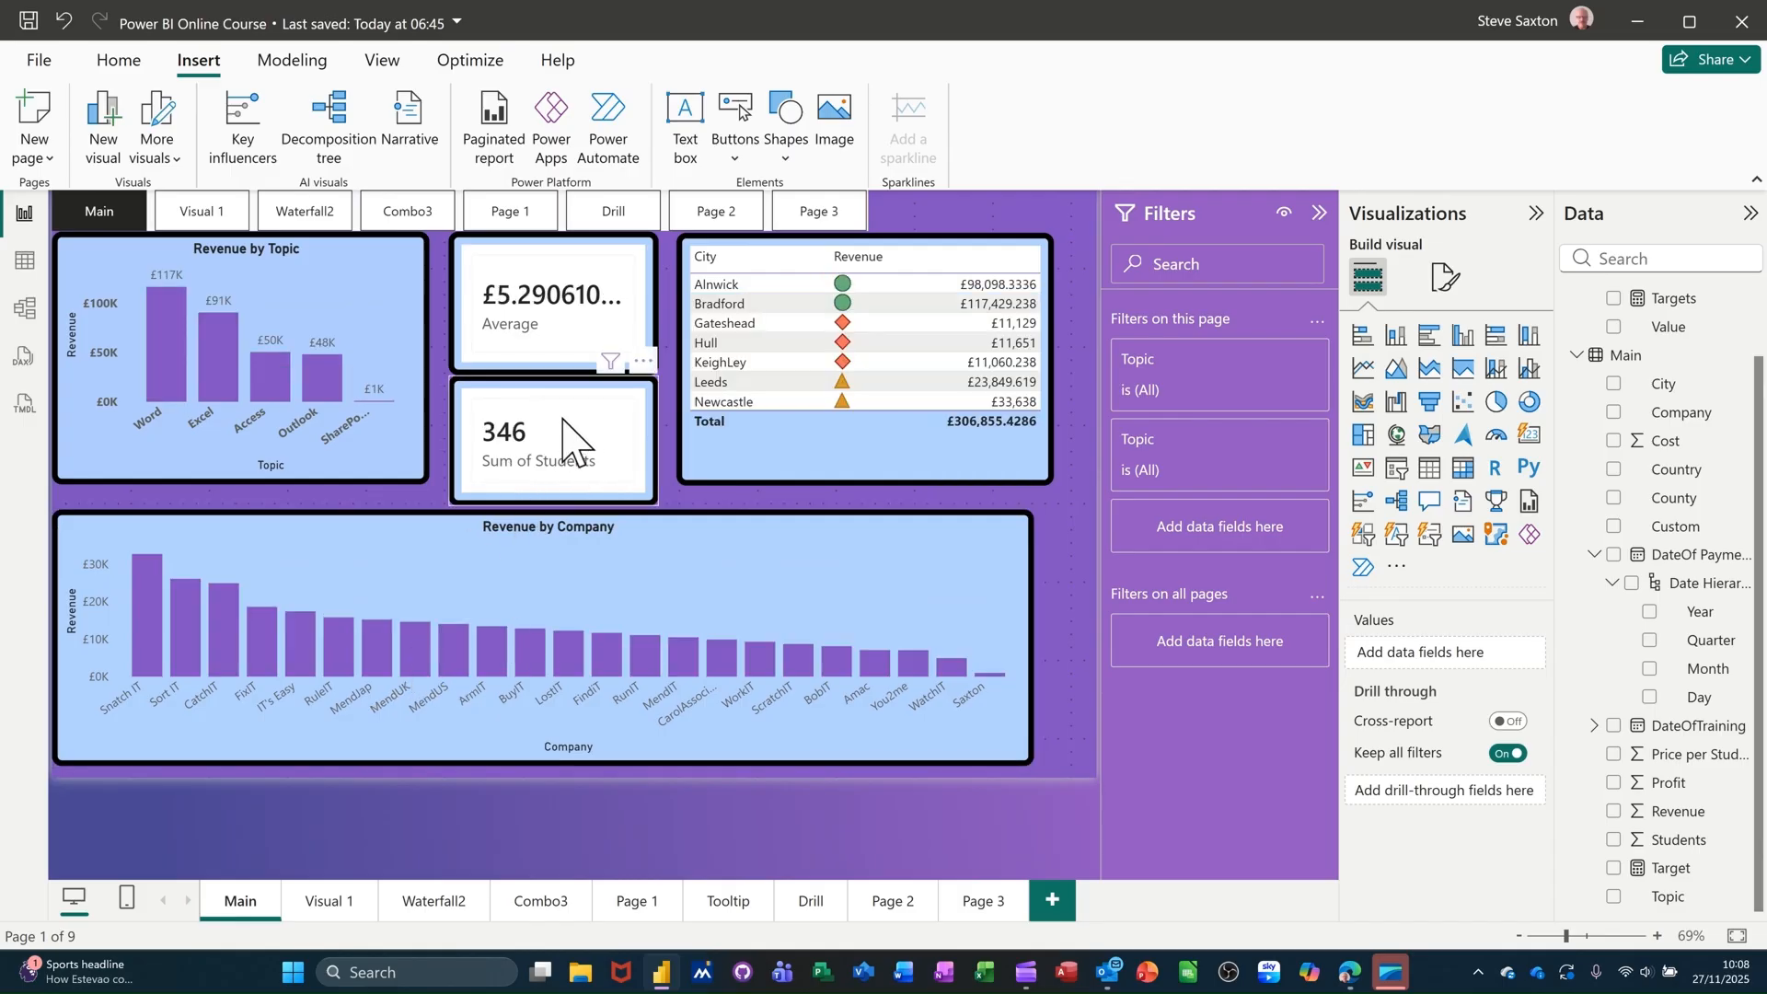
Step: Turn on interaction editing for the Main page visuals and shrink the Revenue by Company chart from its upper corner
click(641, 493)
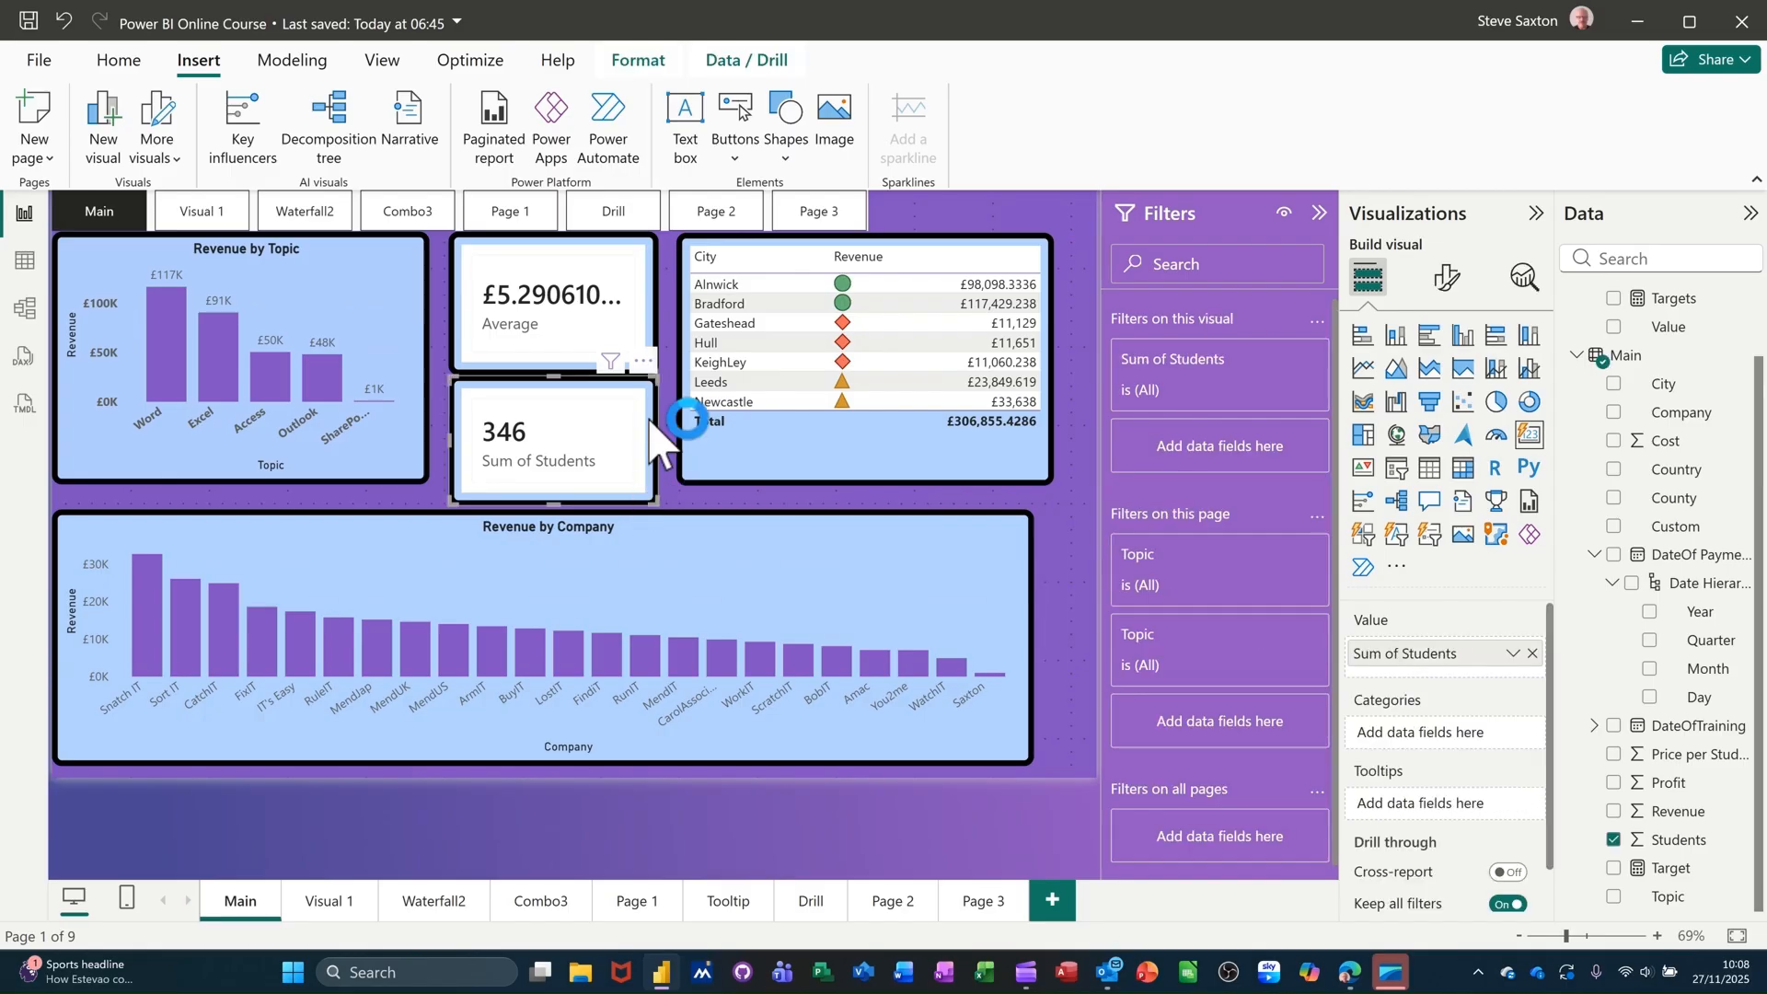
click(647, 67)
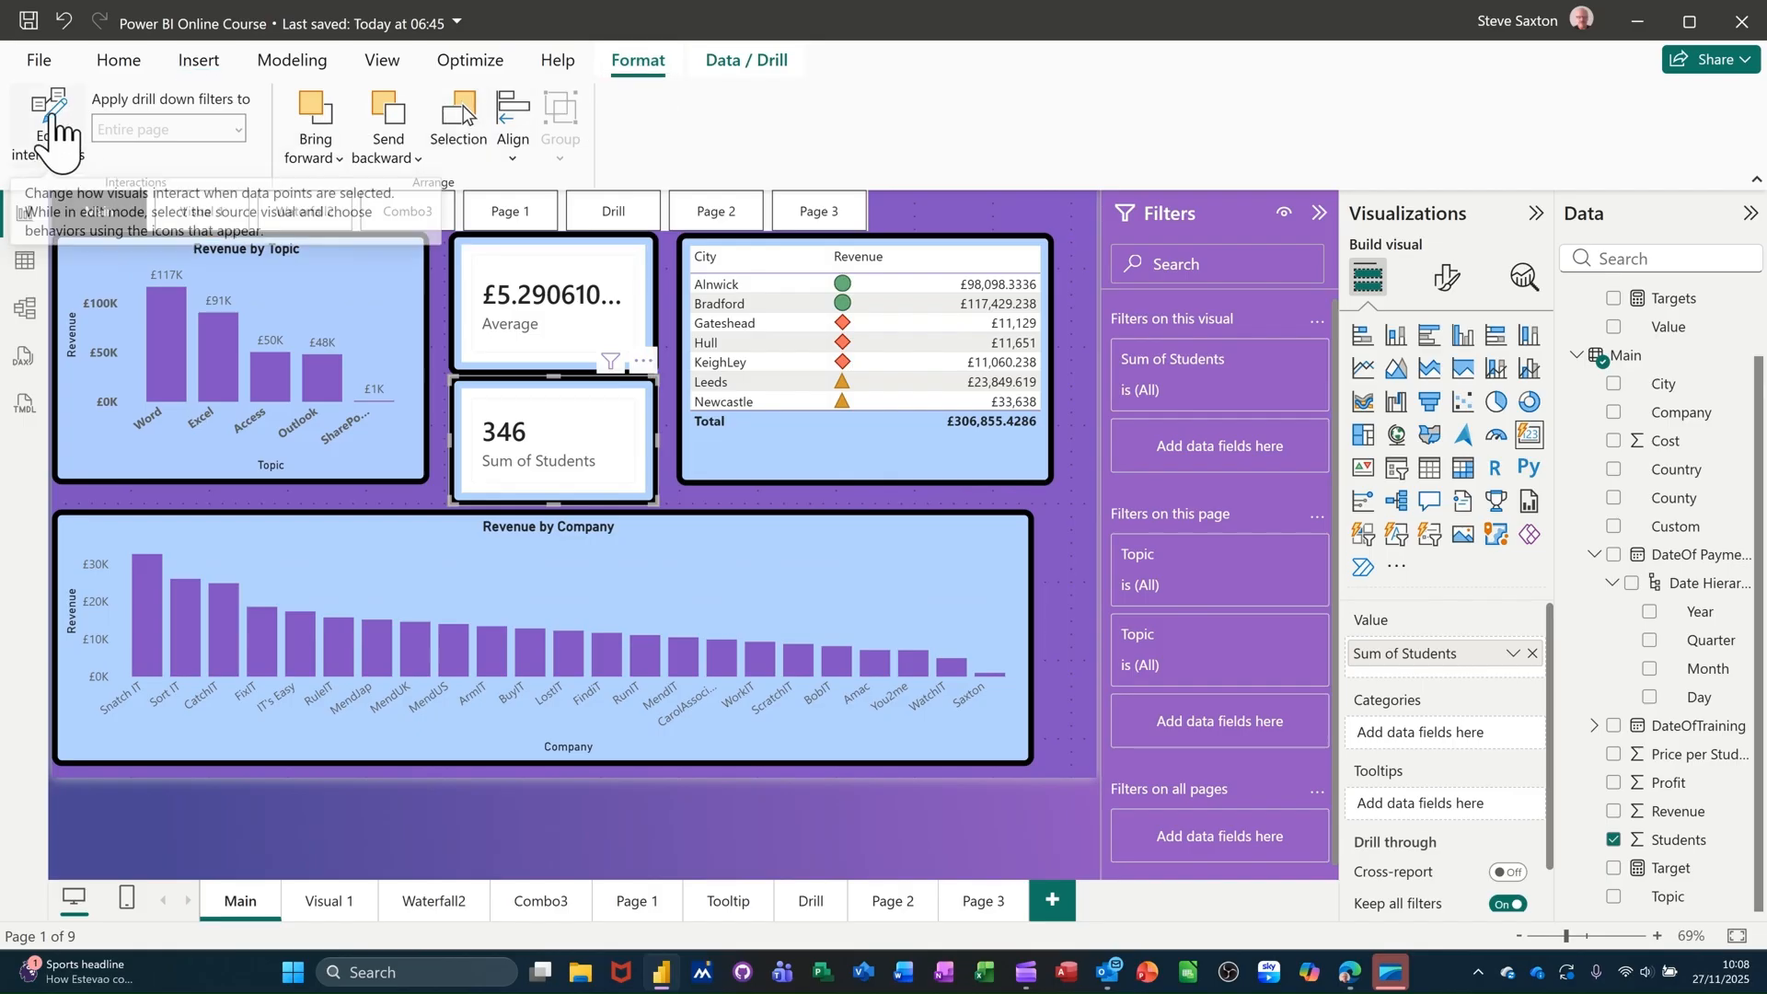
click(57, 131)
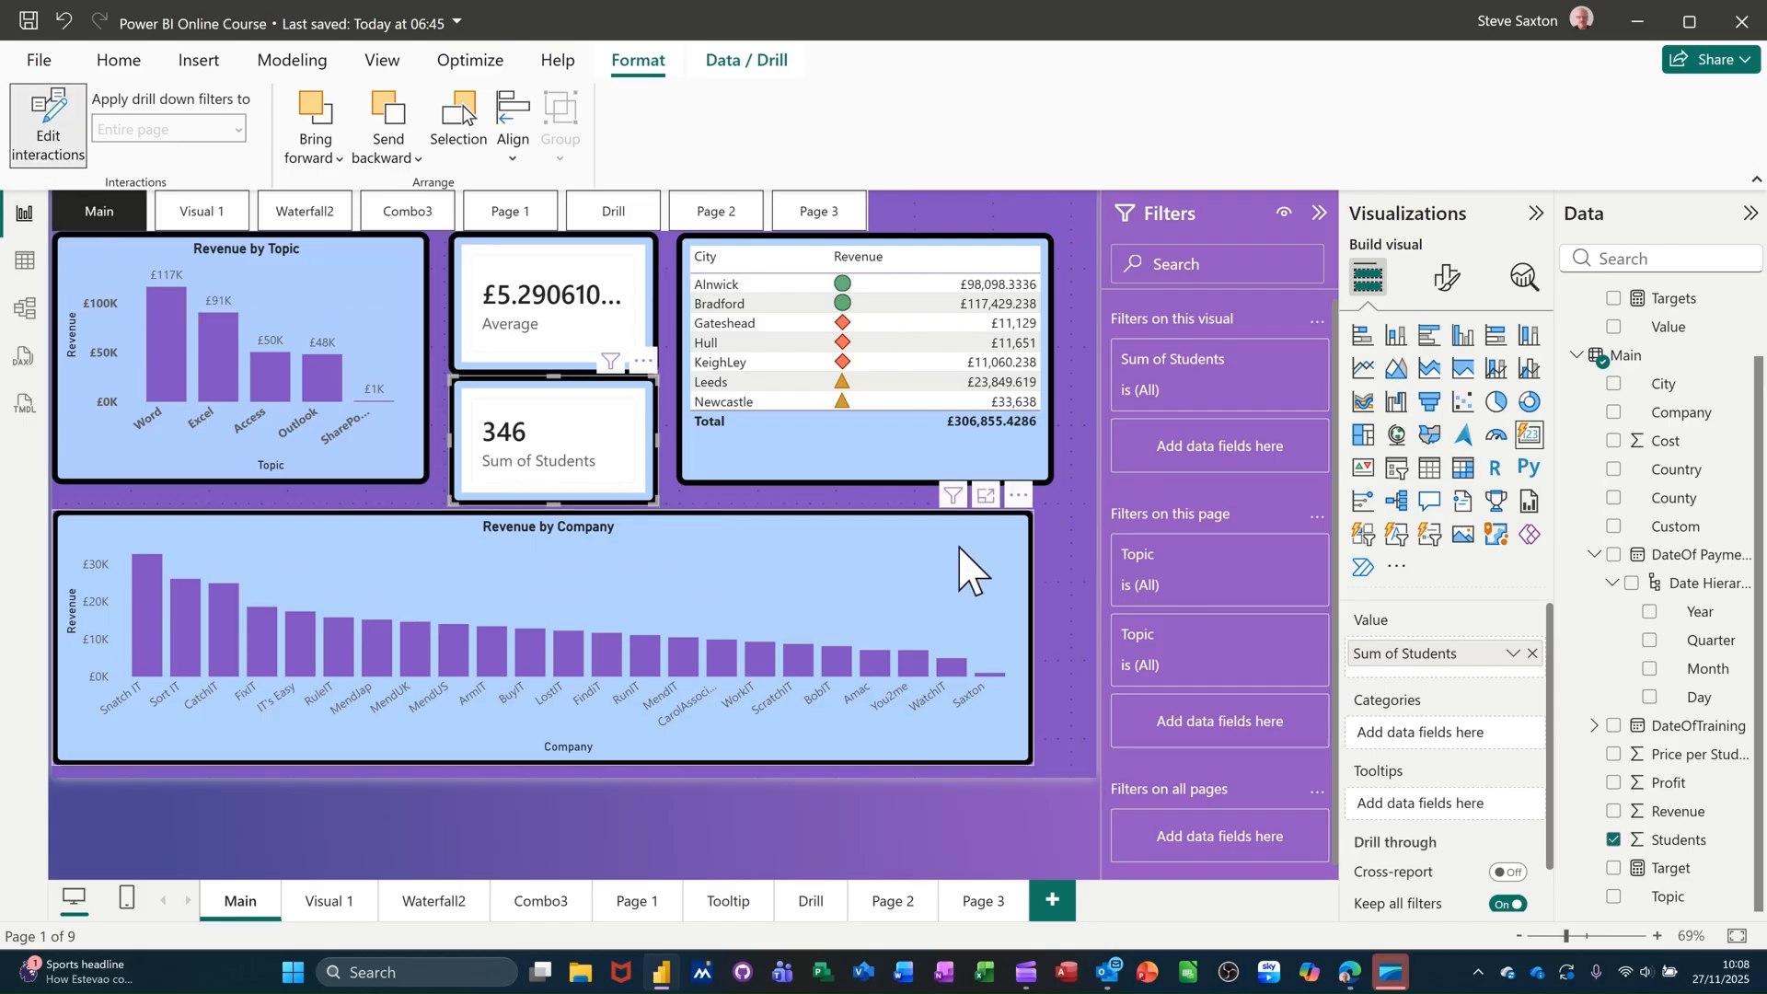
click(1031, 516)
drag(1031, 515, 932, 604)
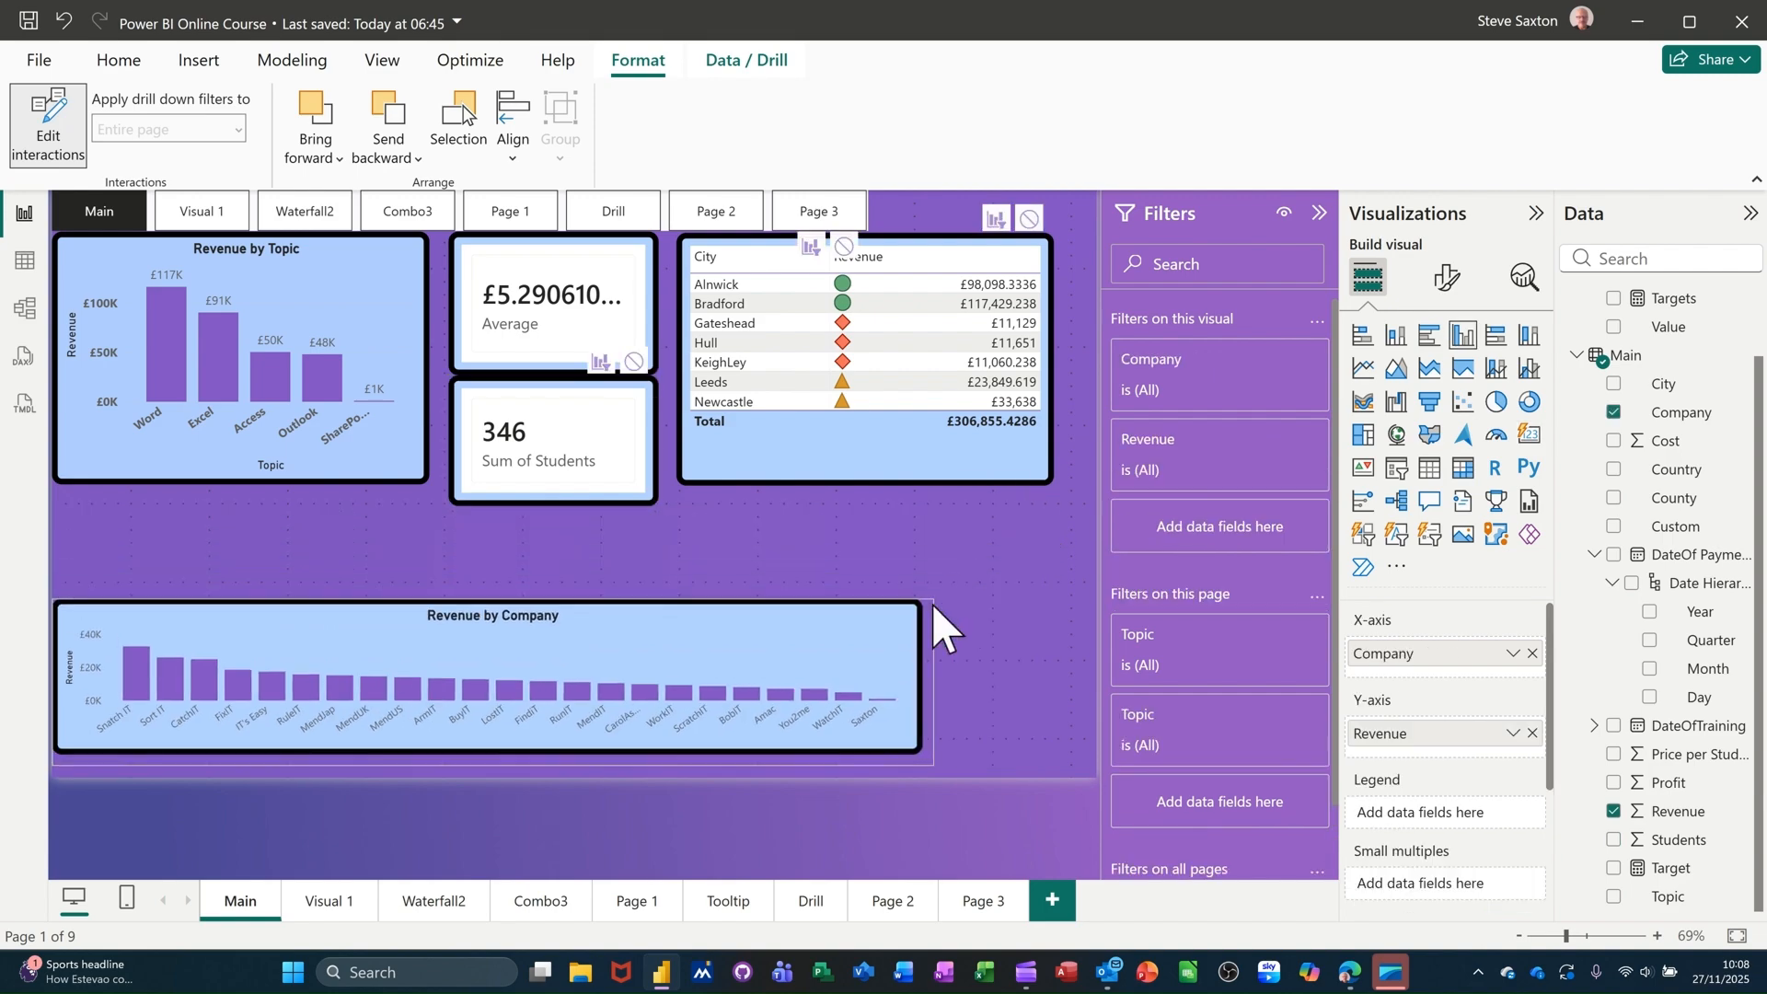
Step: Move the Sum of Students card lower and set it to have no interaction with the City revenue table
click(641, 466)
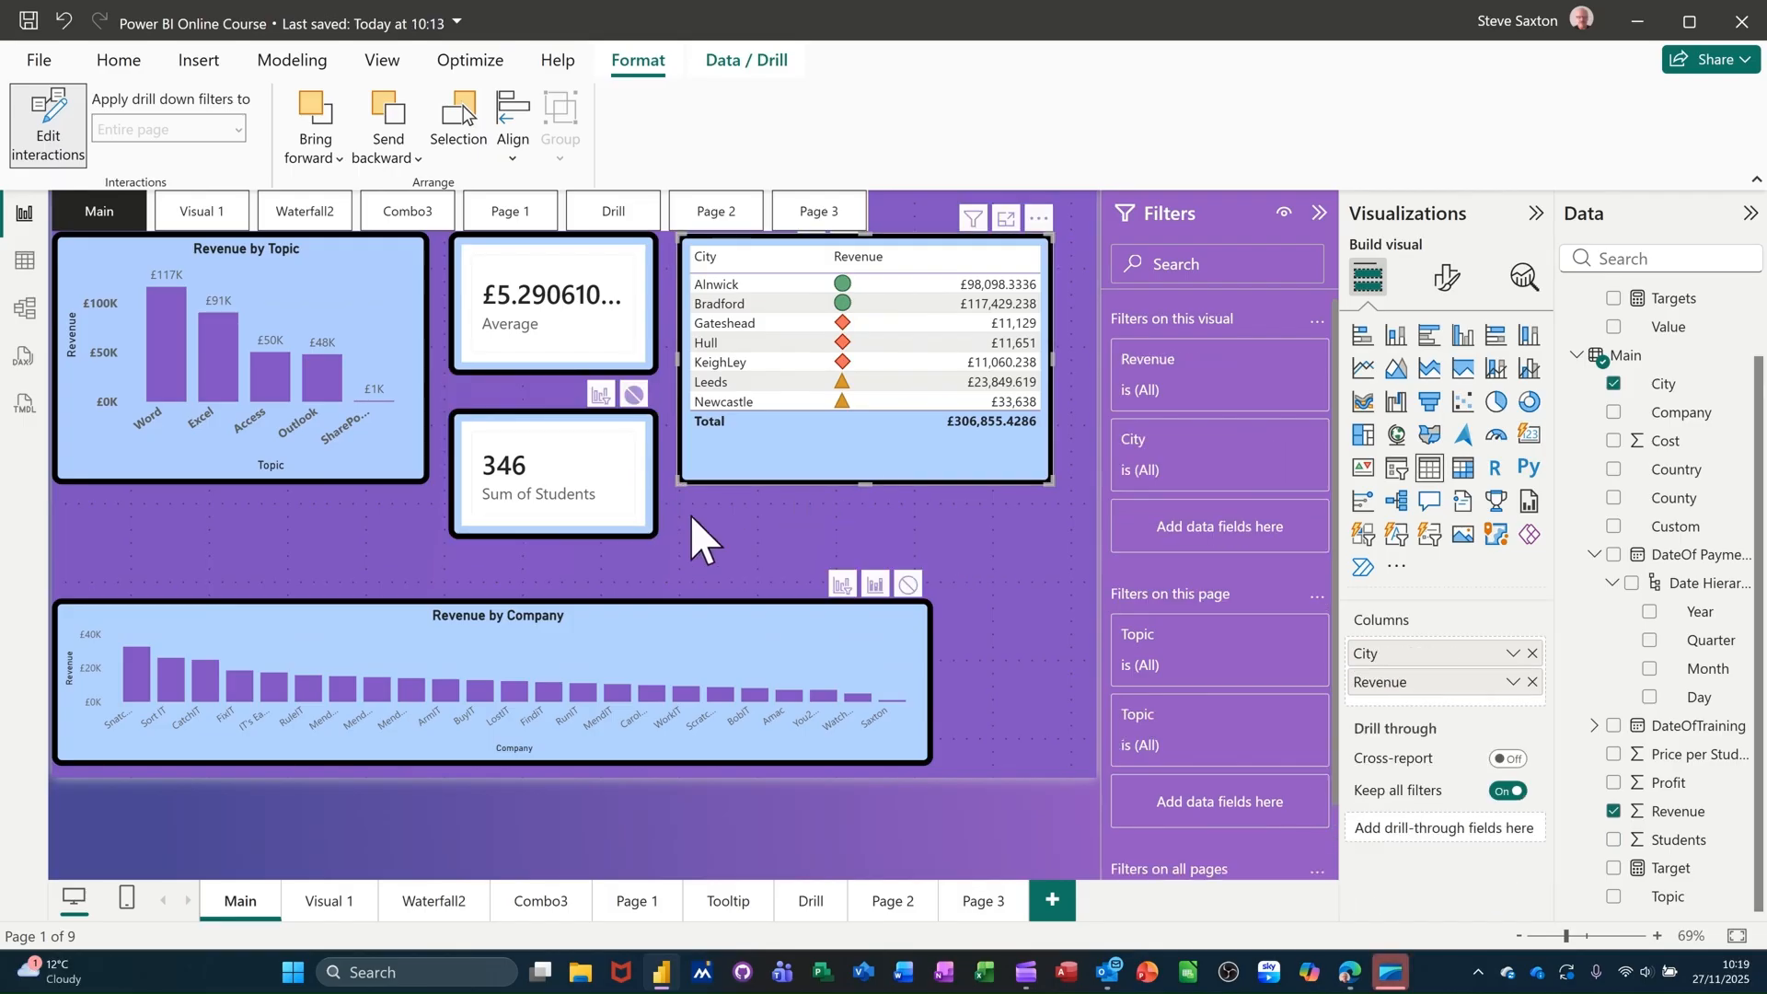
click(633, 394)
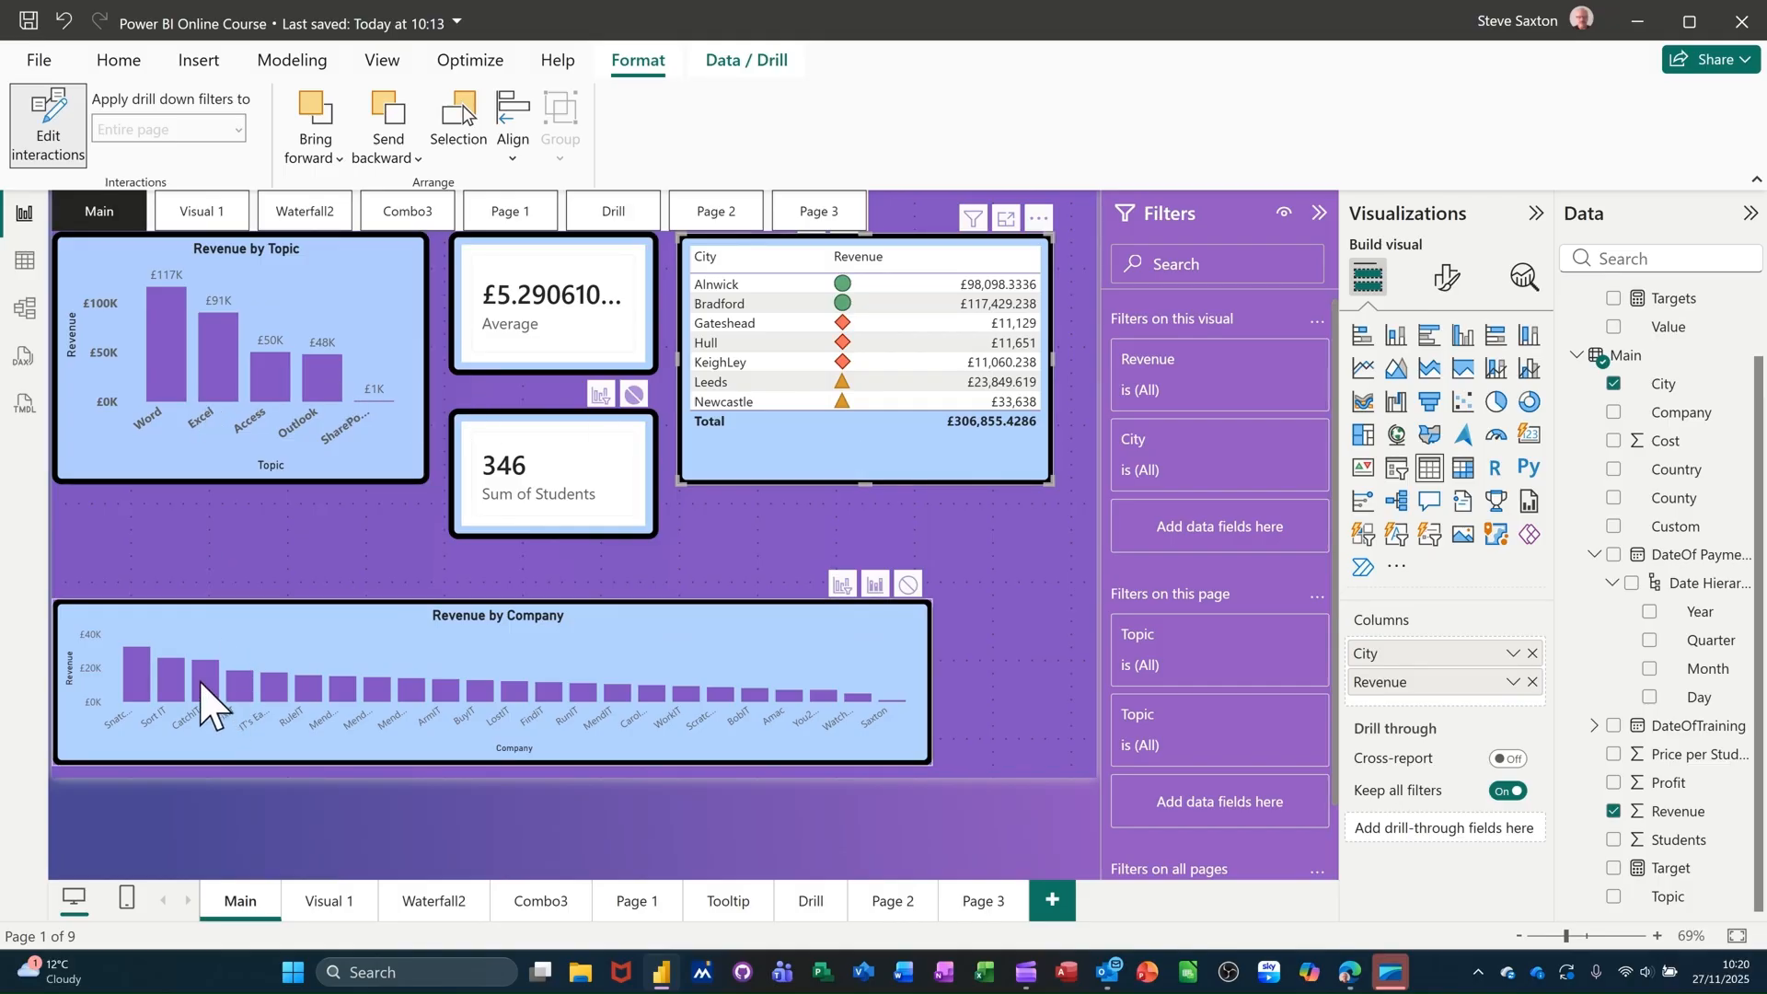
mouse_move(202, 683)
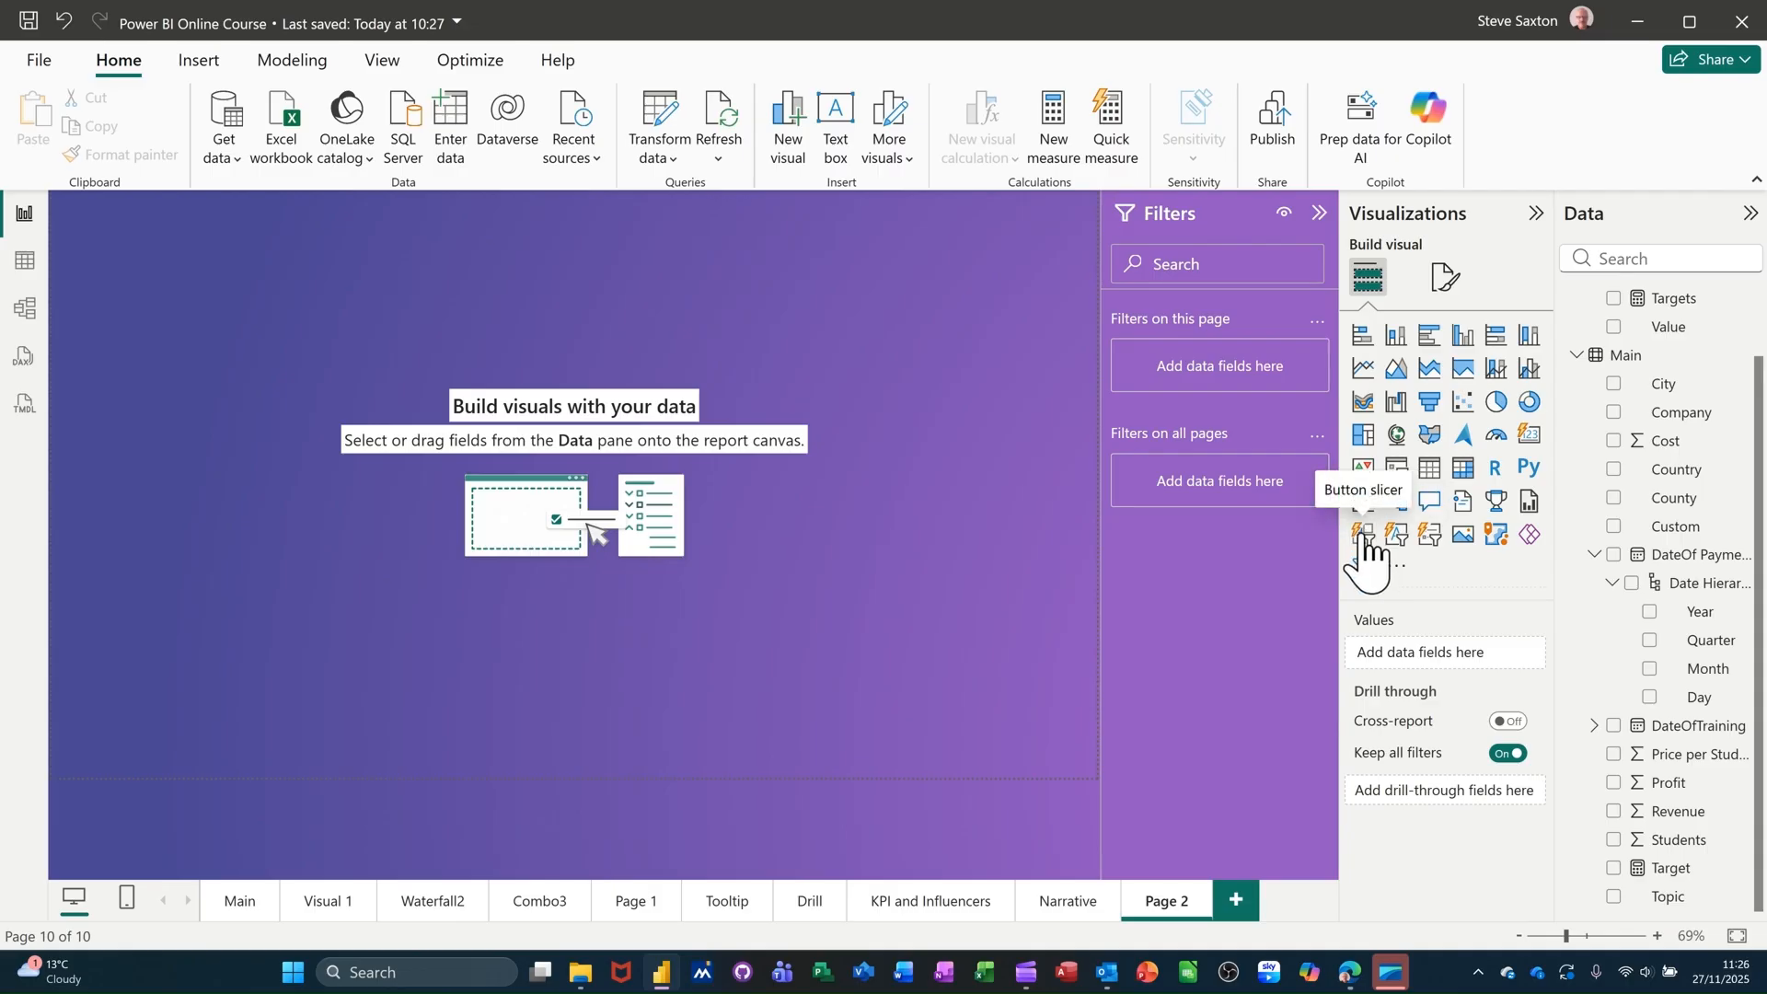
Step: Add a button slicer for Topic to the empty Page 2 and enlarge it to fit all the topic buttons
click(1363, 536)
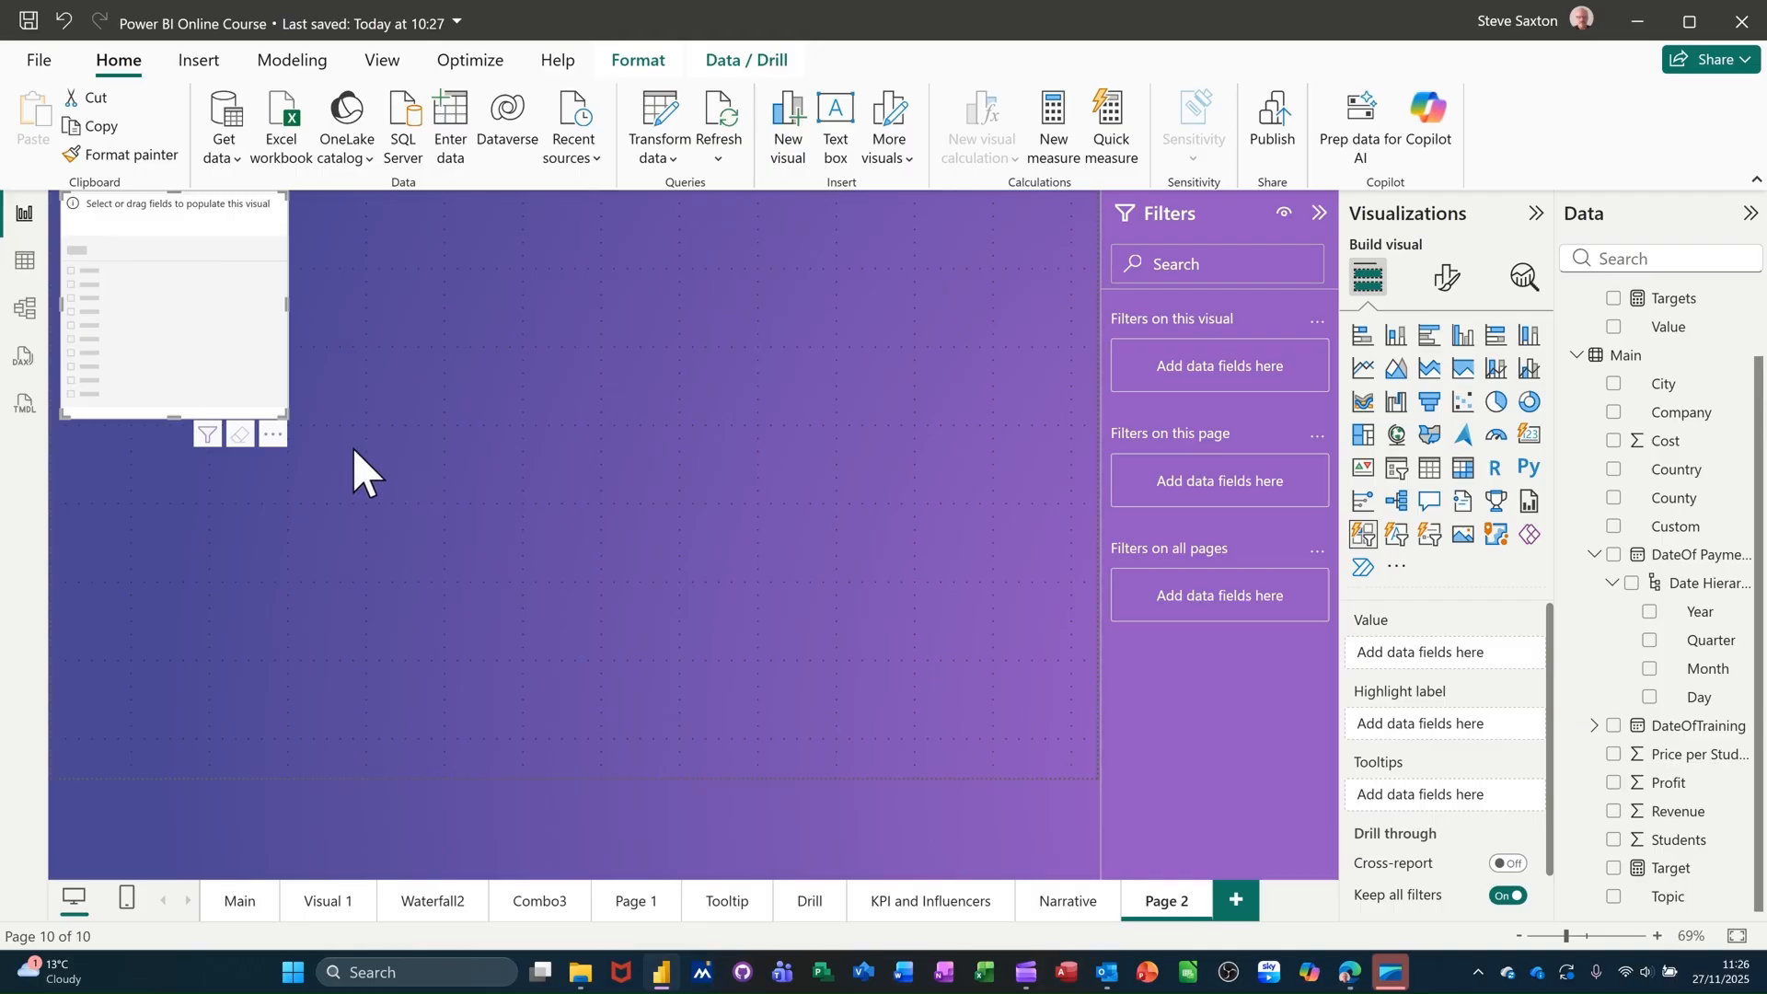
click(1615, 898)
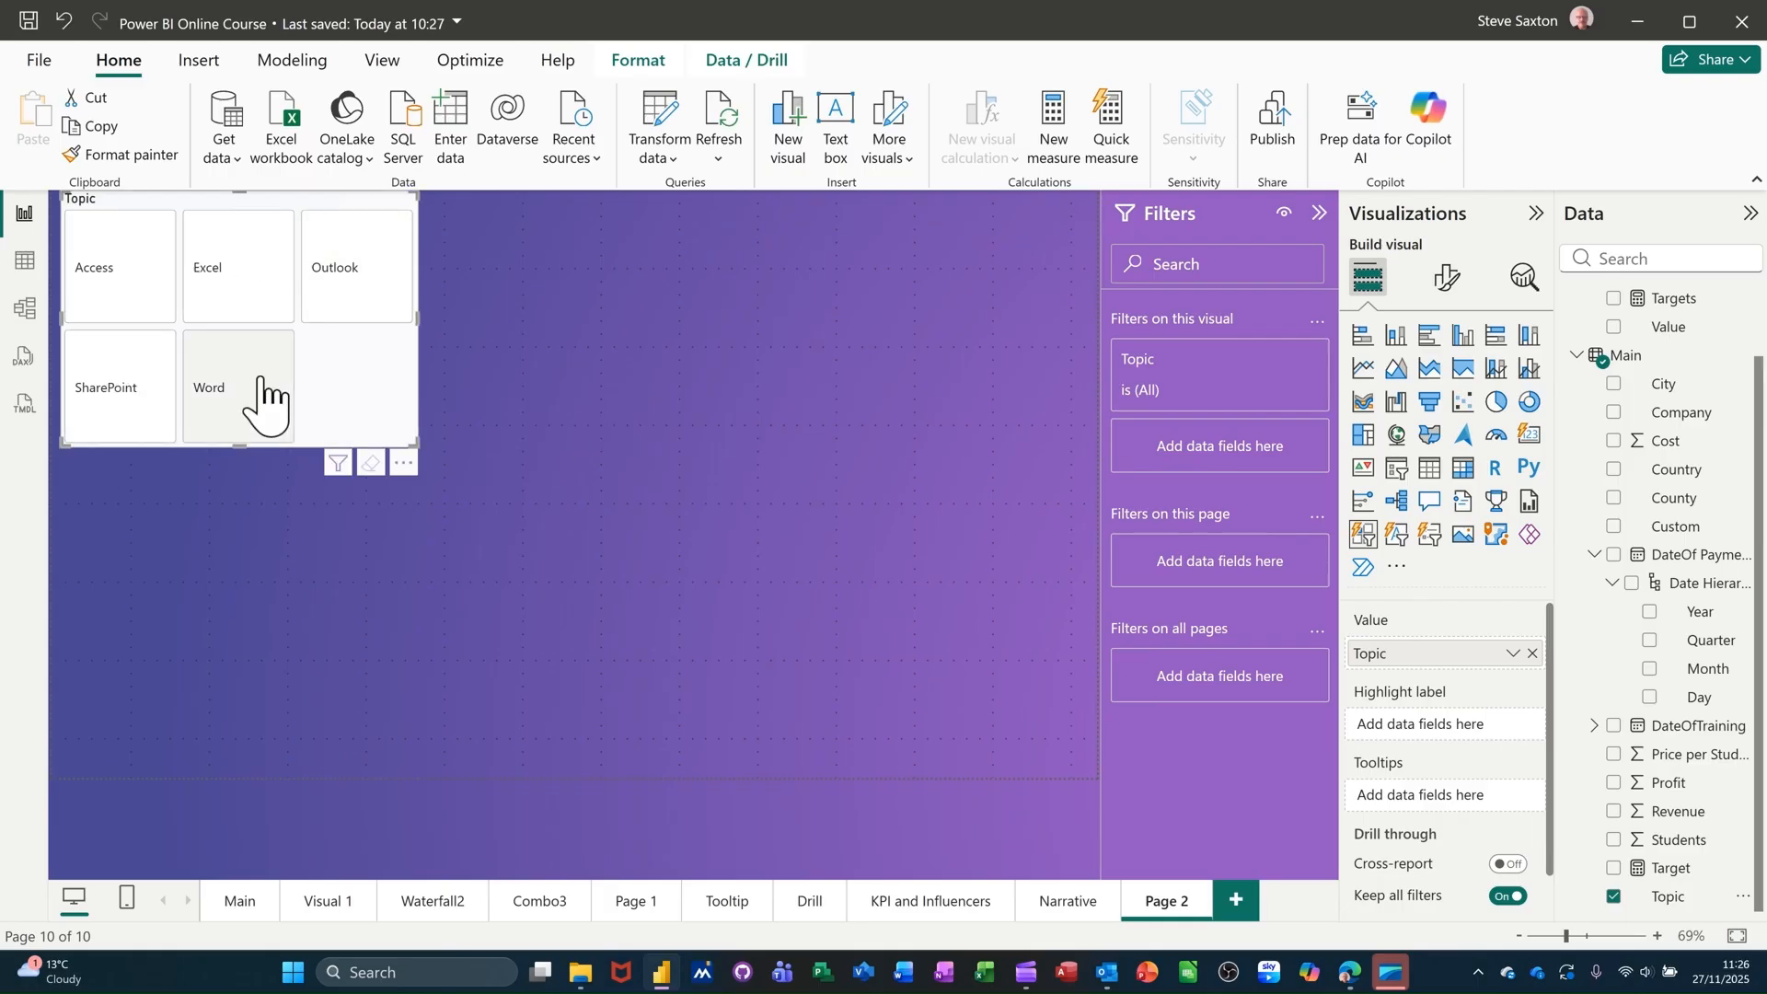
click(517, 252)
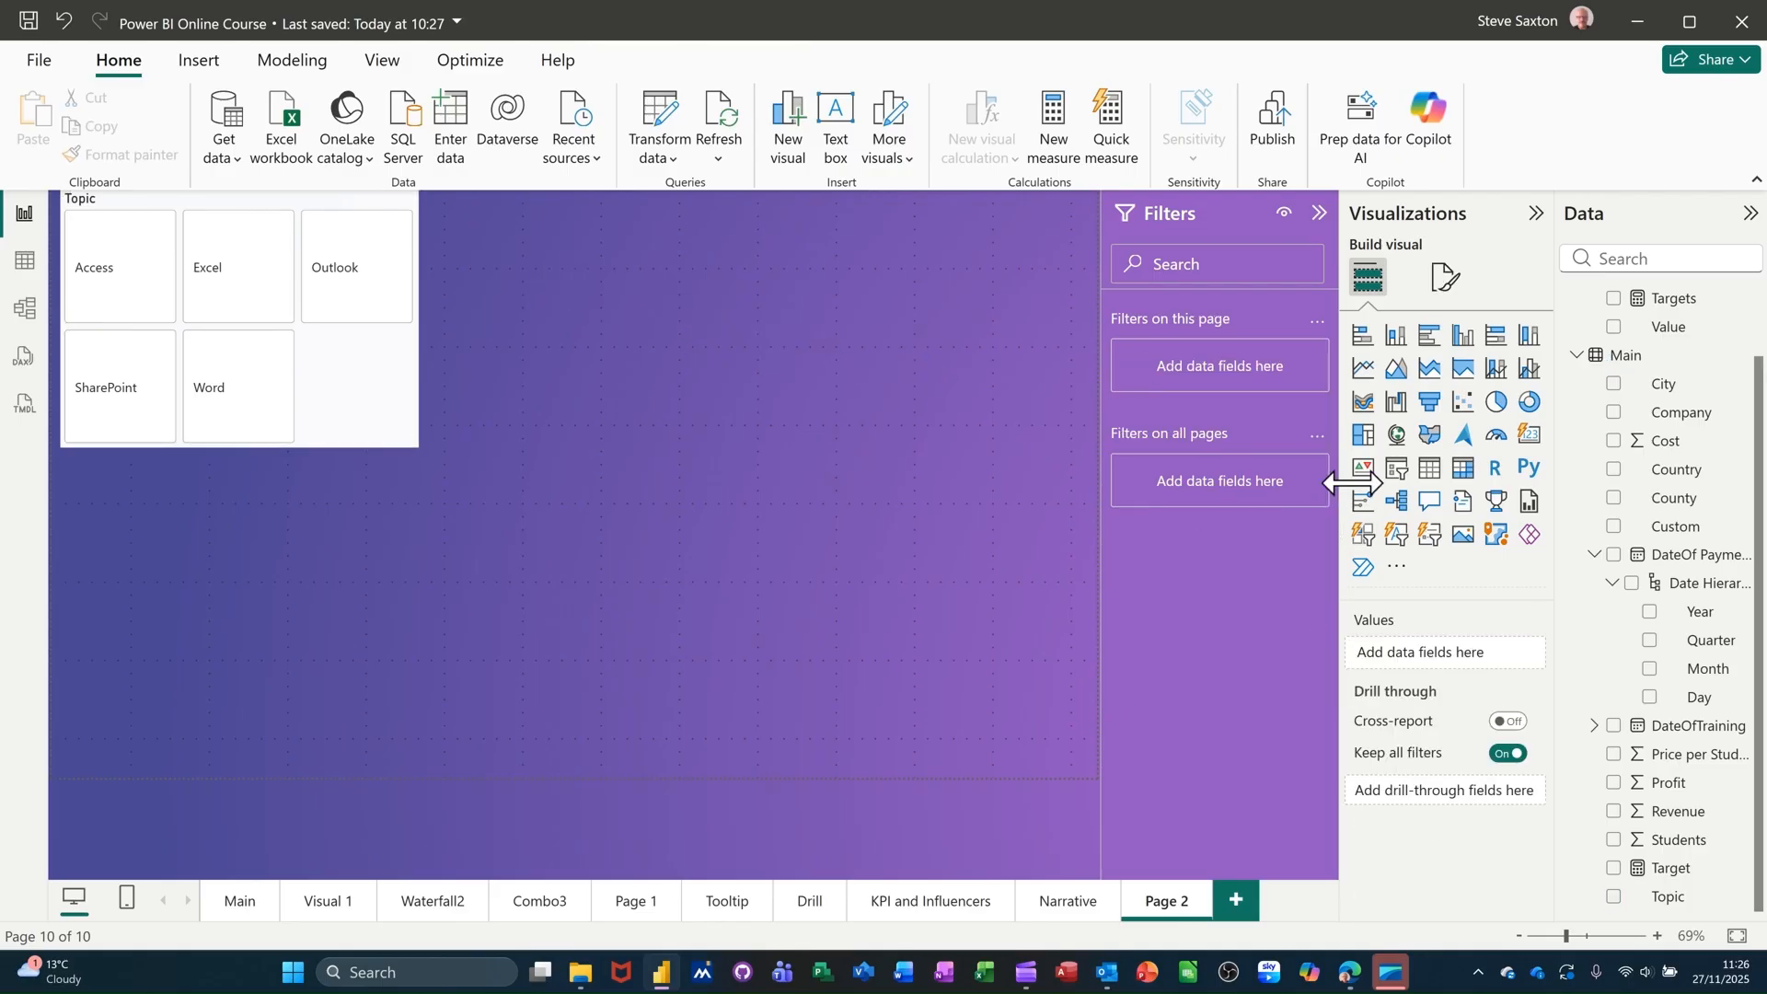
Step: Add a standard slicer for Topic beside the button slicer and open its visual format settings
click(1396, 468)
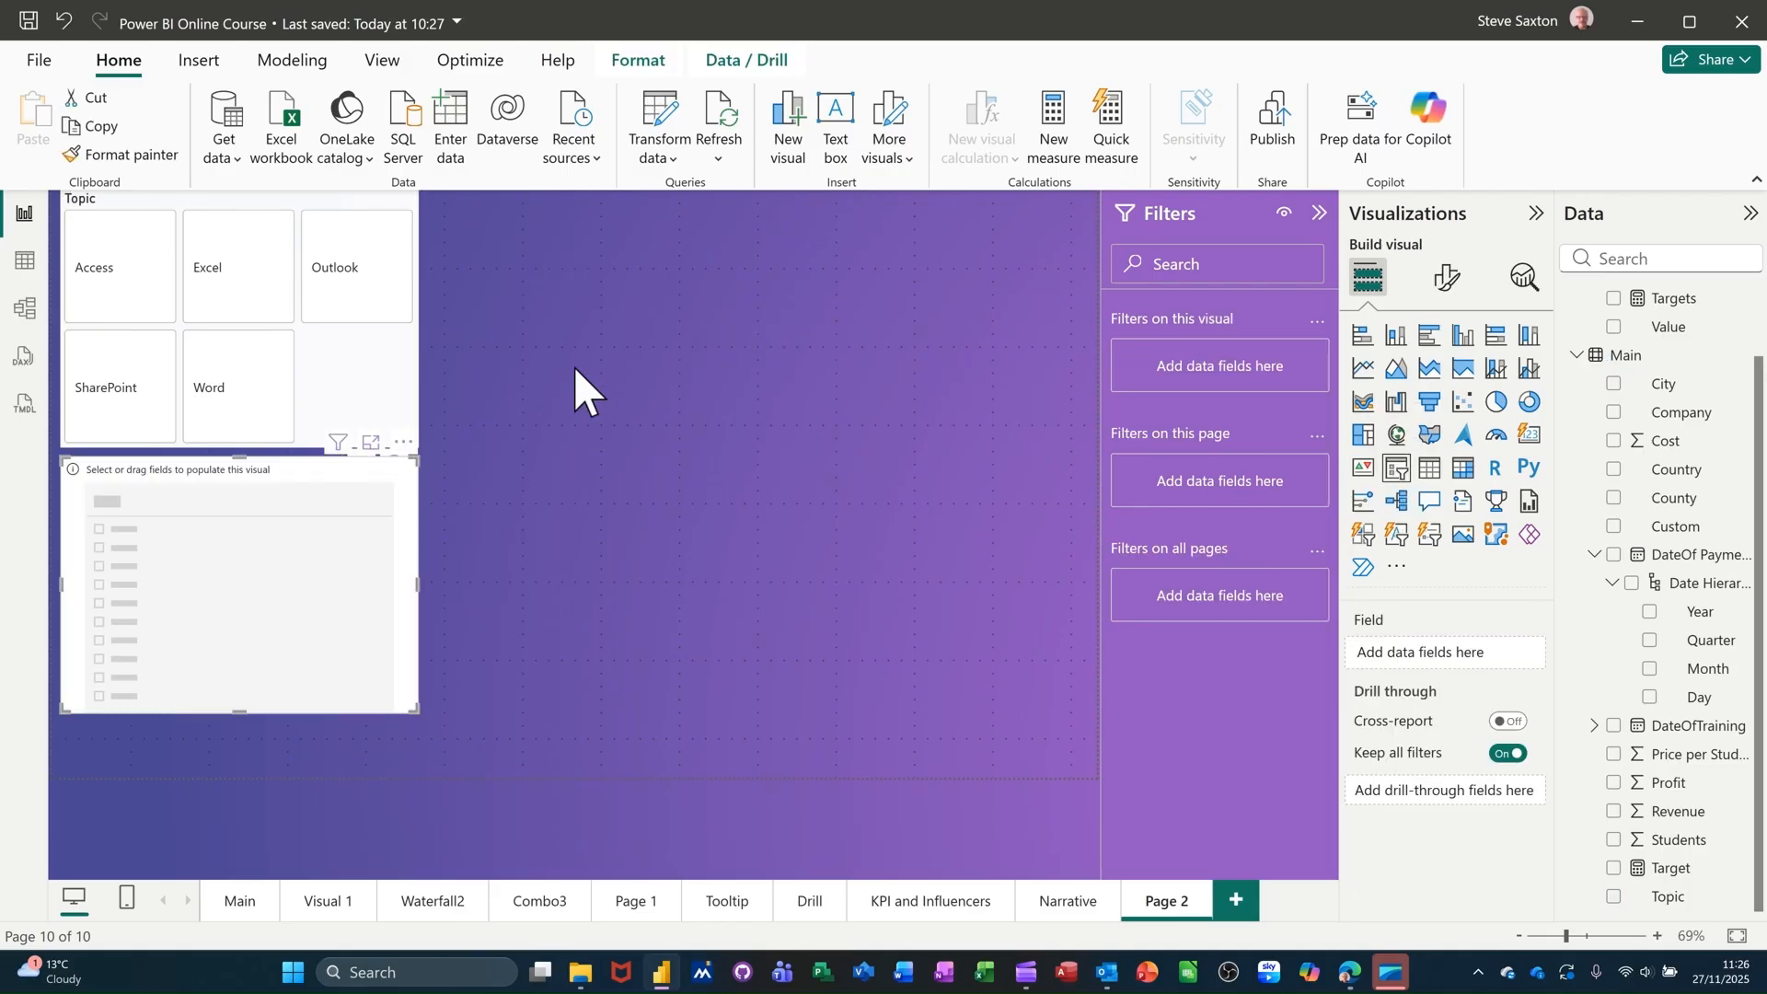
drag(396, 562, 939, 323)
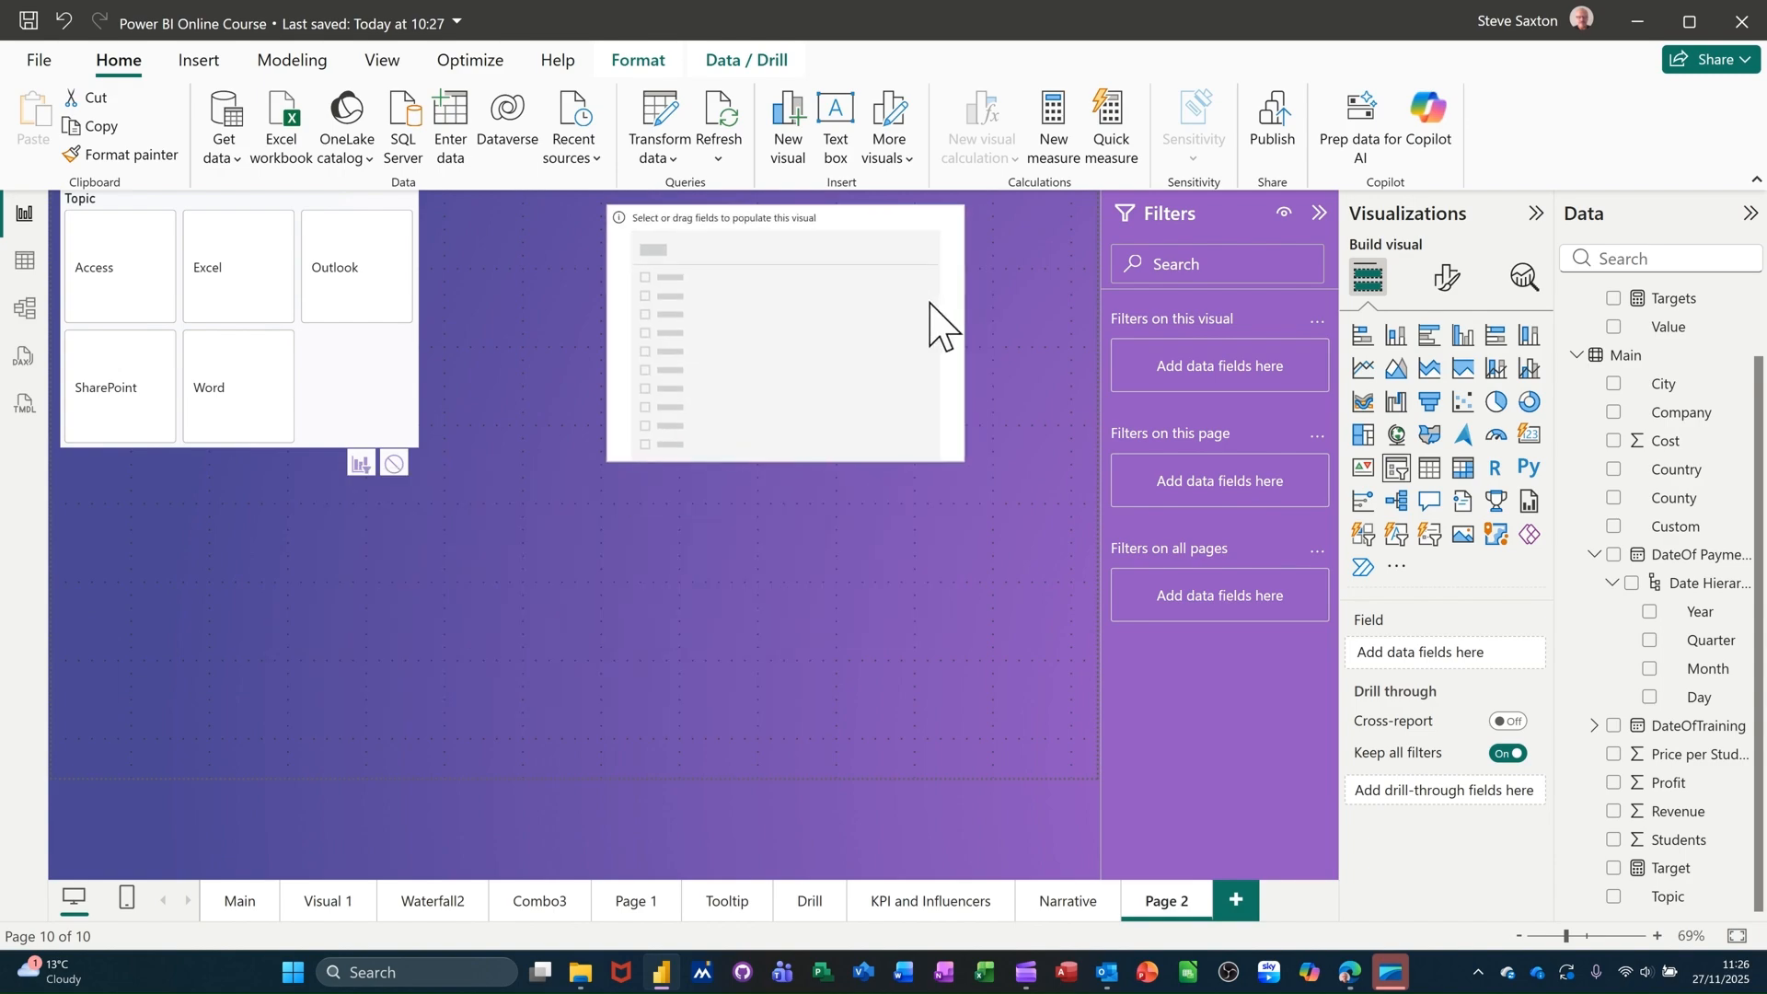
click(1616, 899)
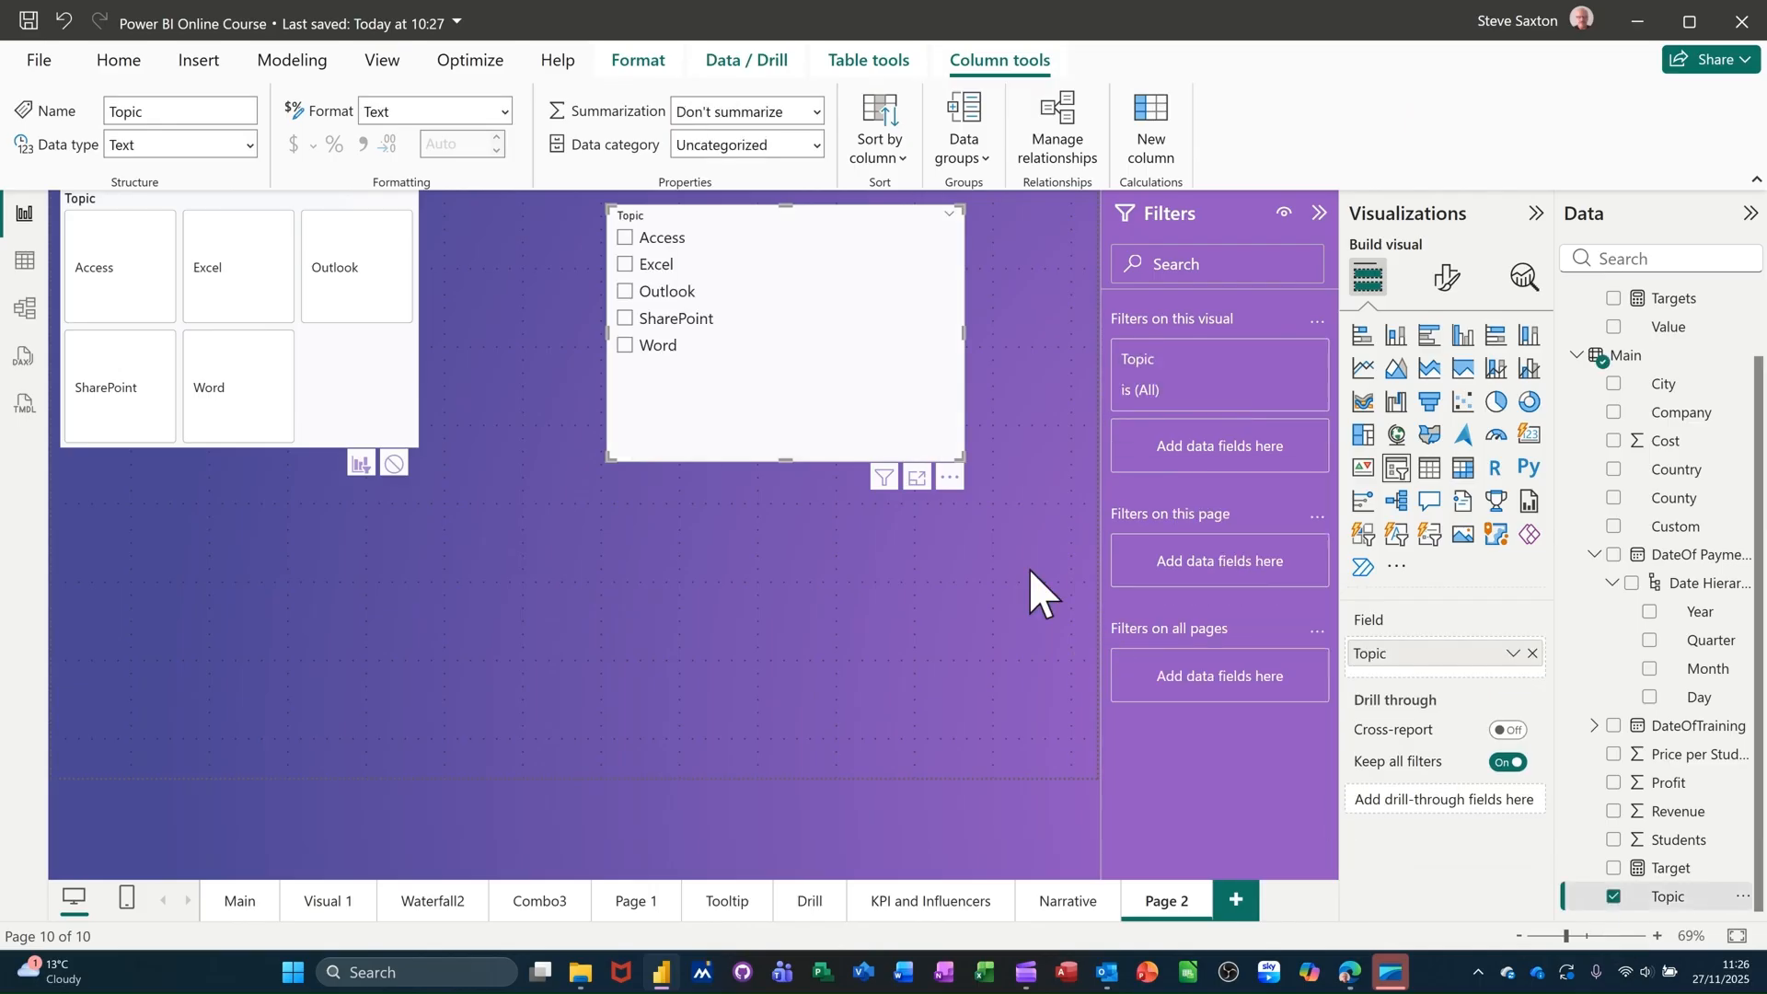
click(1447, 278)
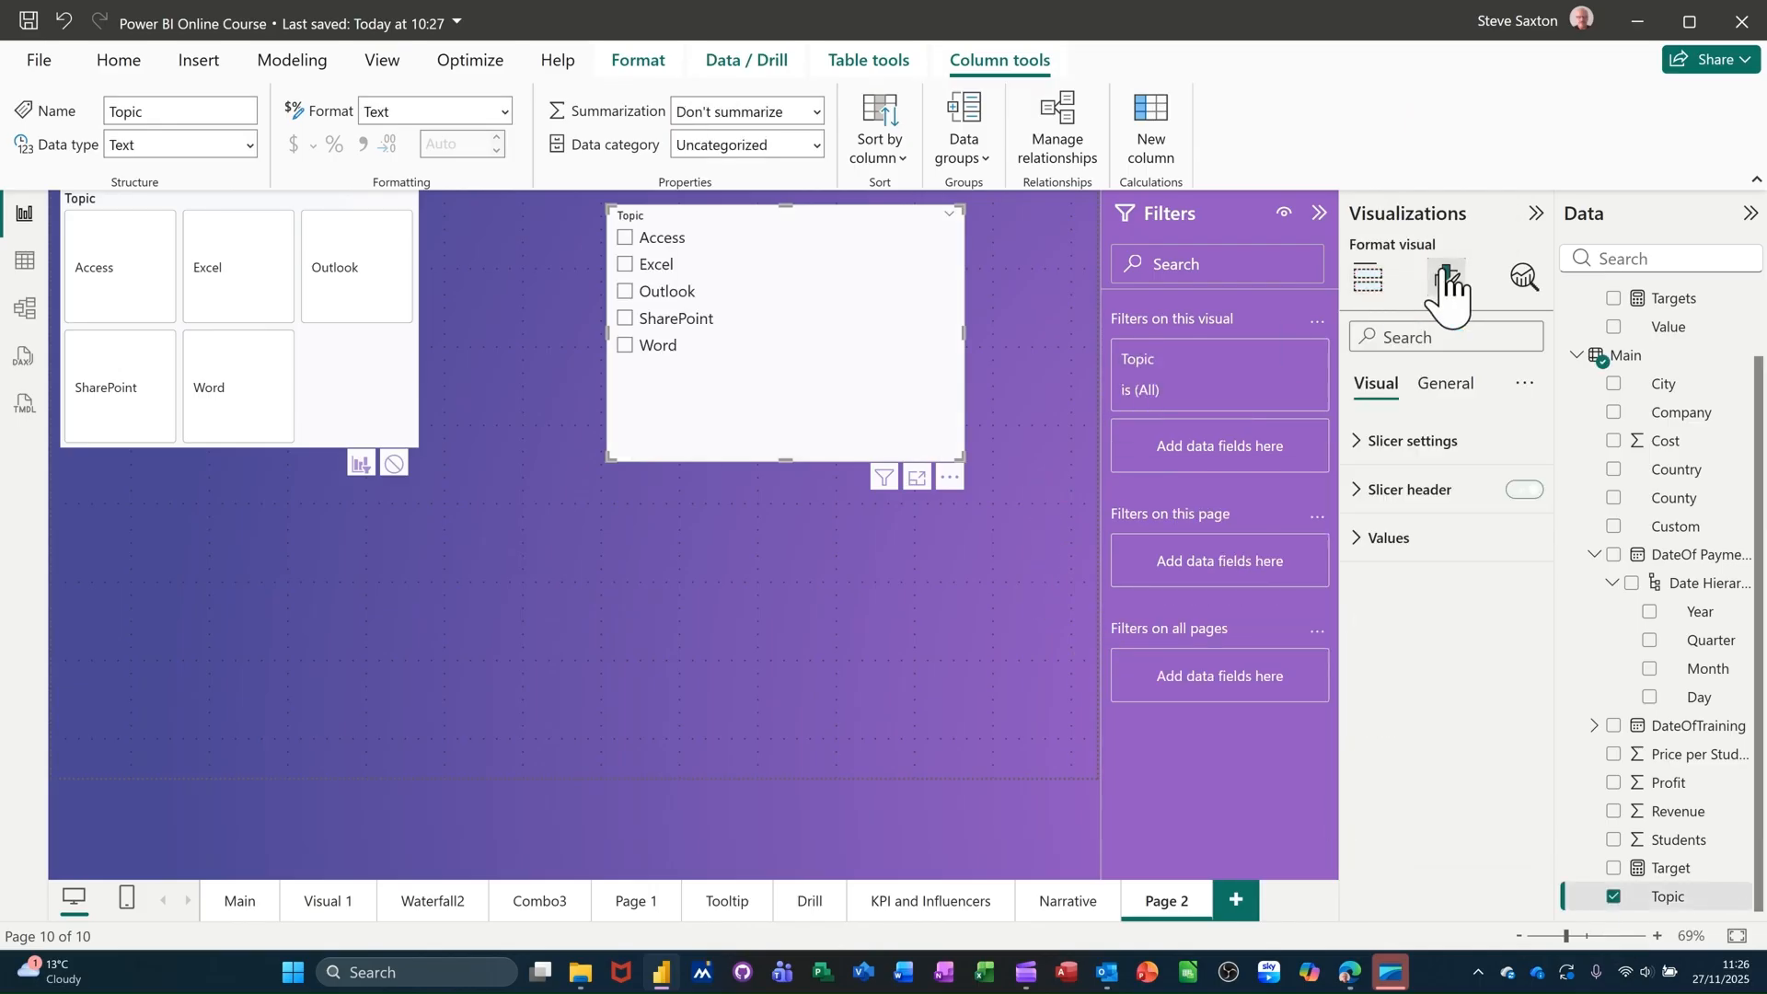
Step: Set the standard Topic slicer's style to Tile in its slicer settings
click(1366, 441)
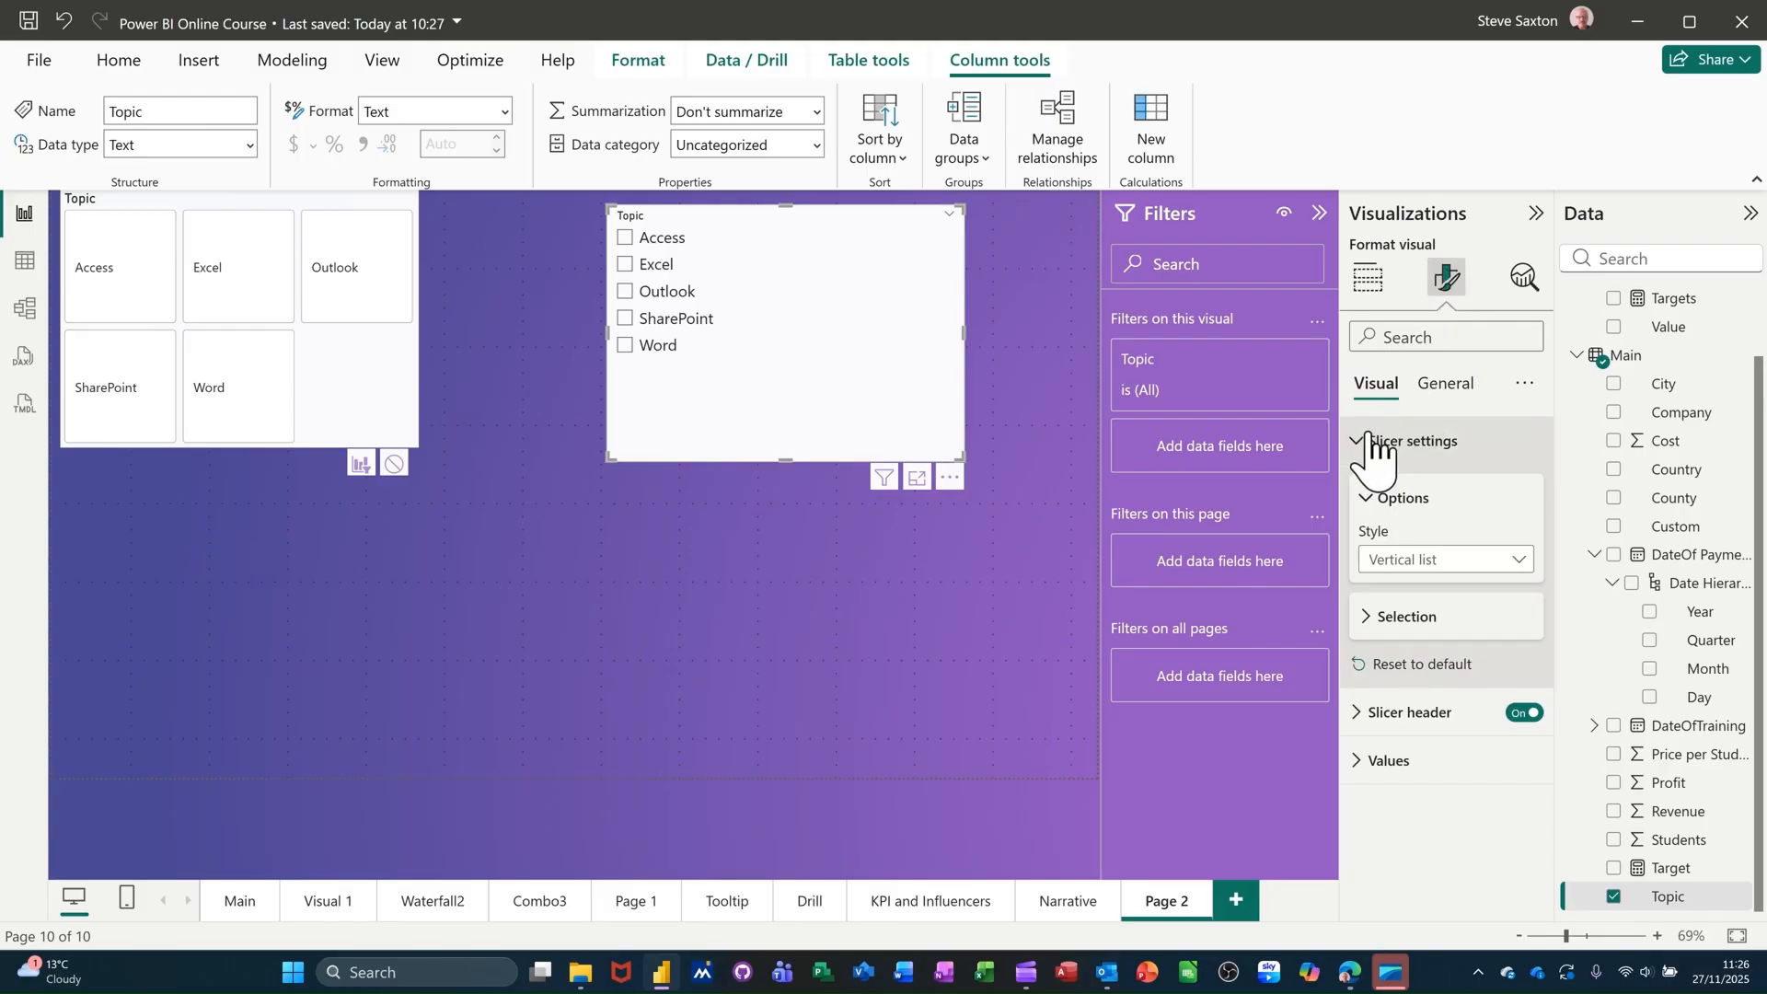
click(1487, 561)
click(1393, 624)
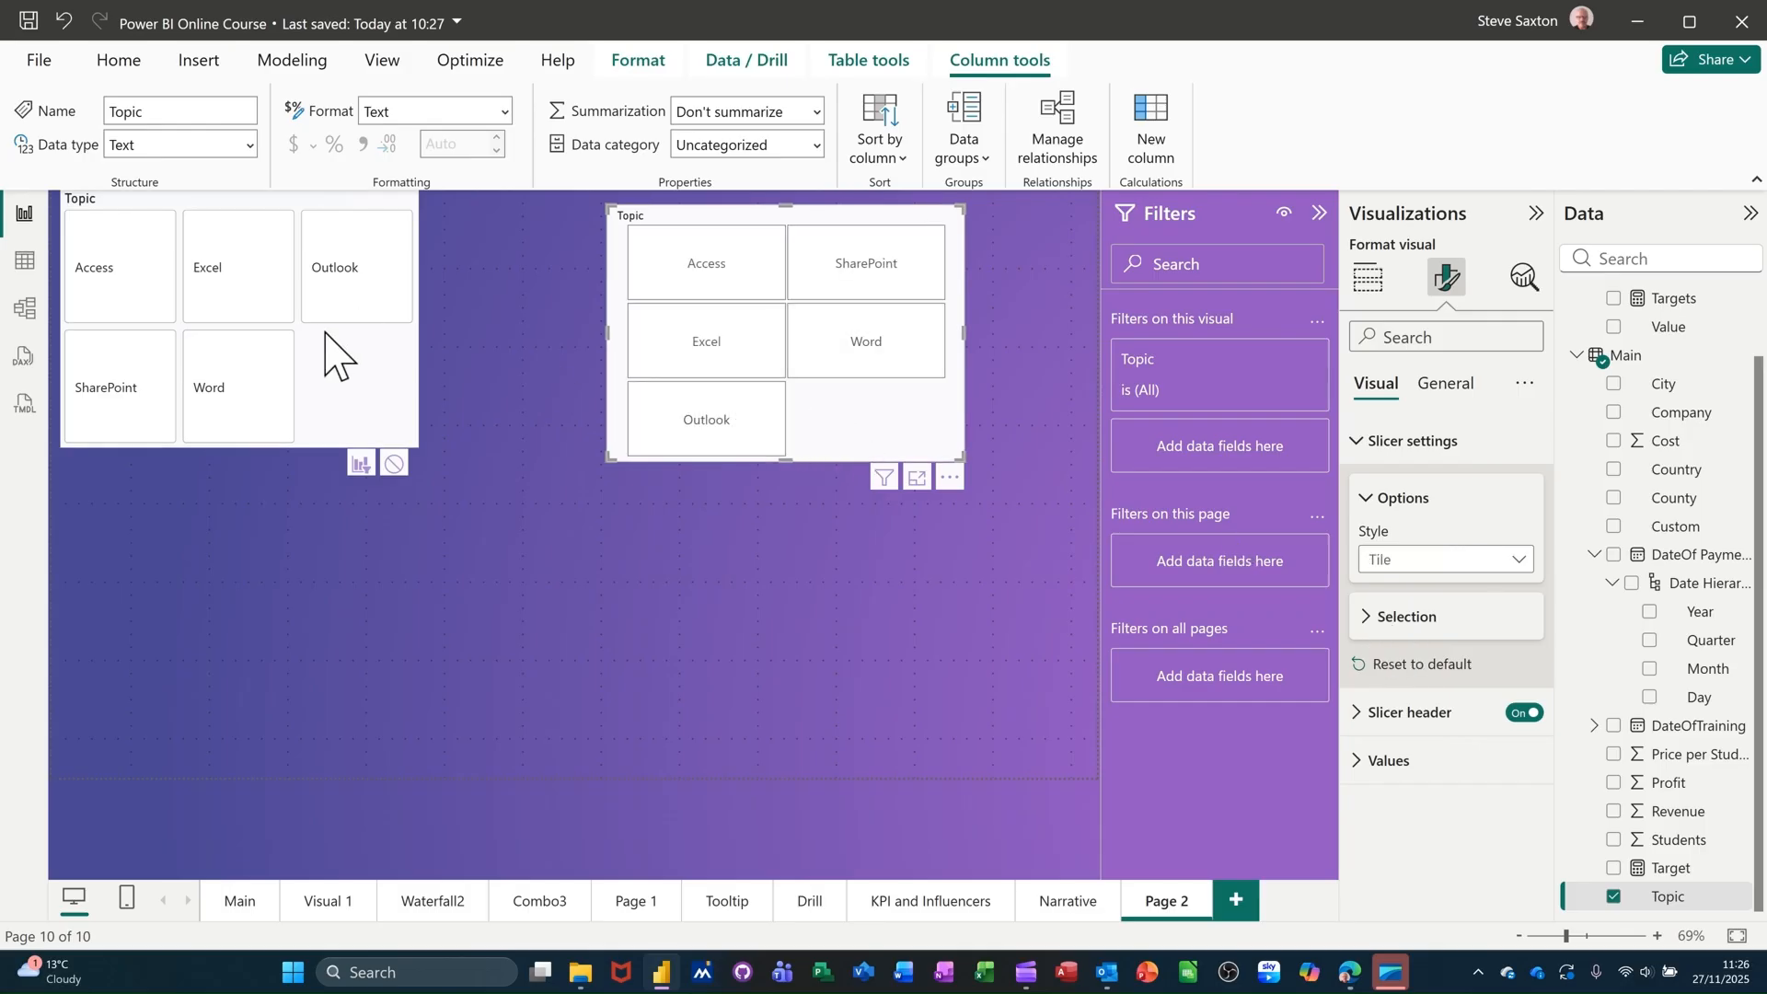
Step: Remove the tile-style Topic slicer from Page 2
click(1368, 281)
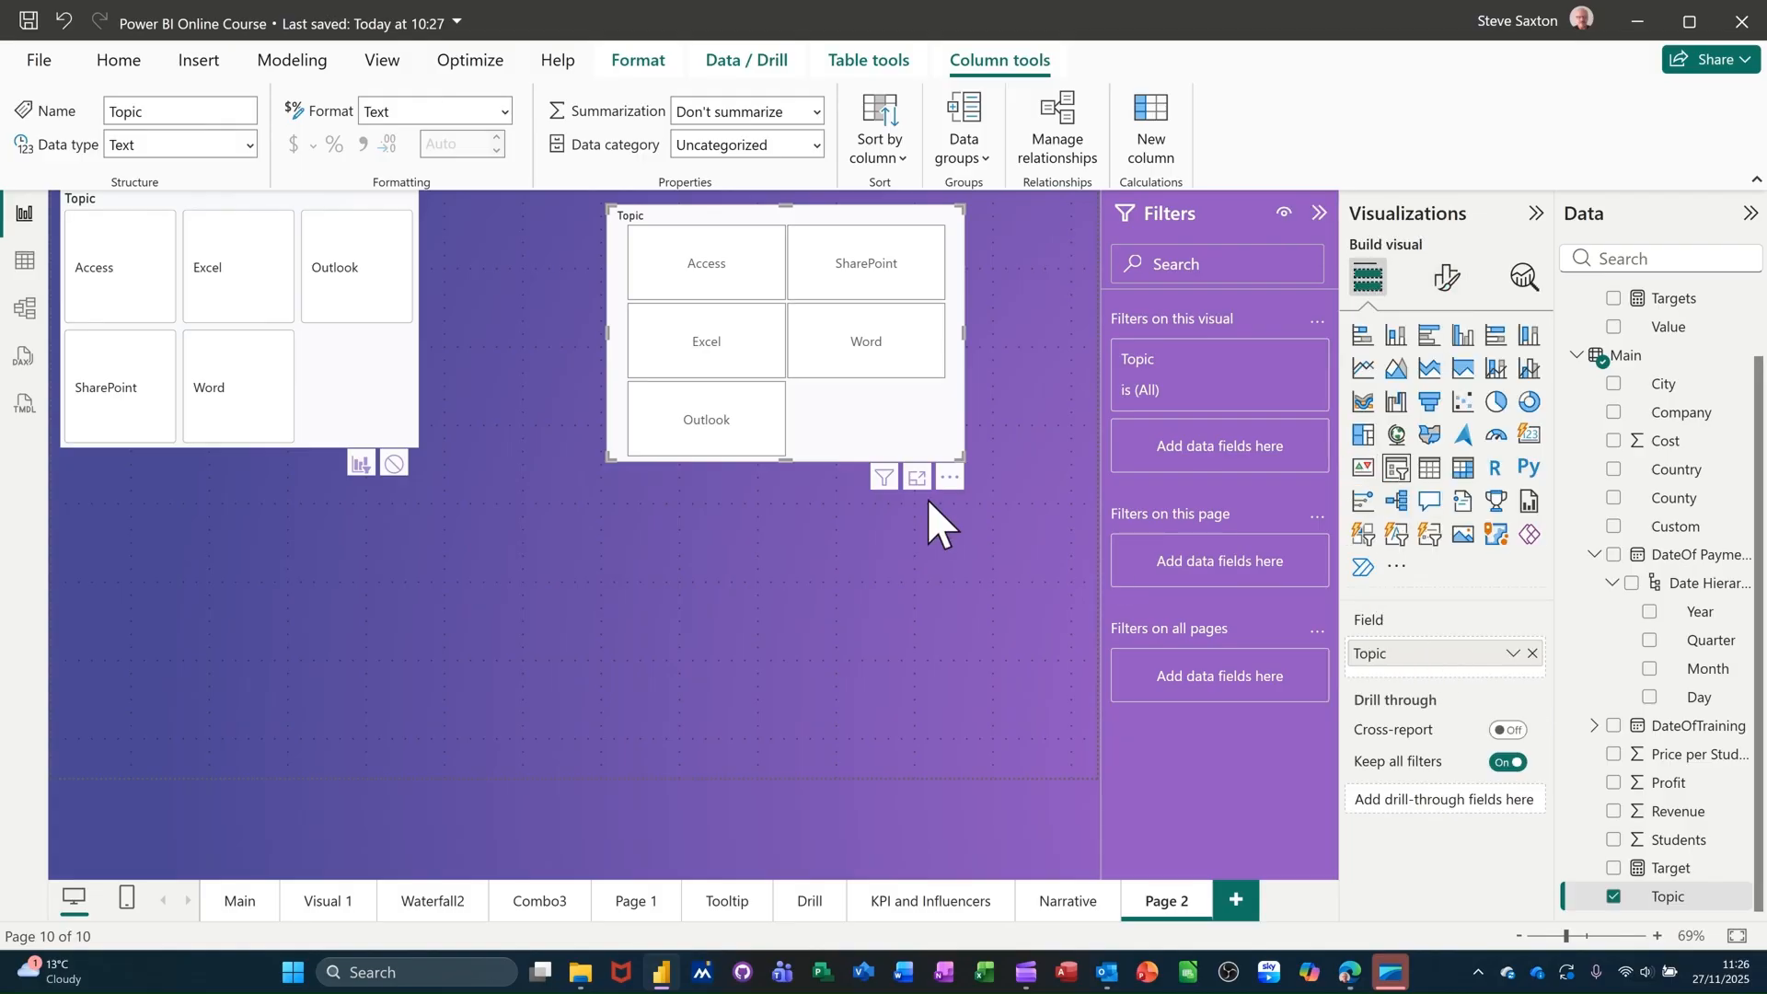
click(949, 476)
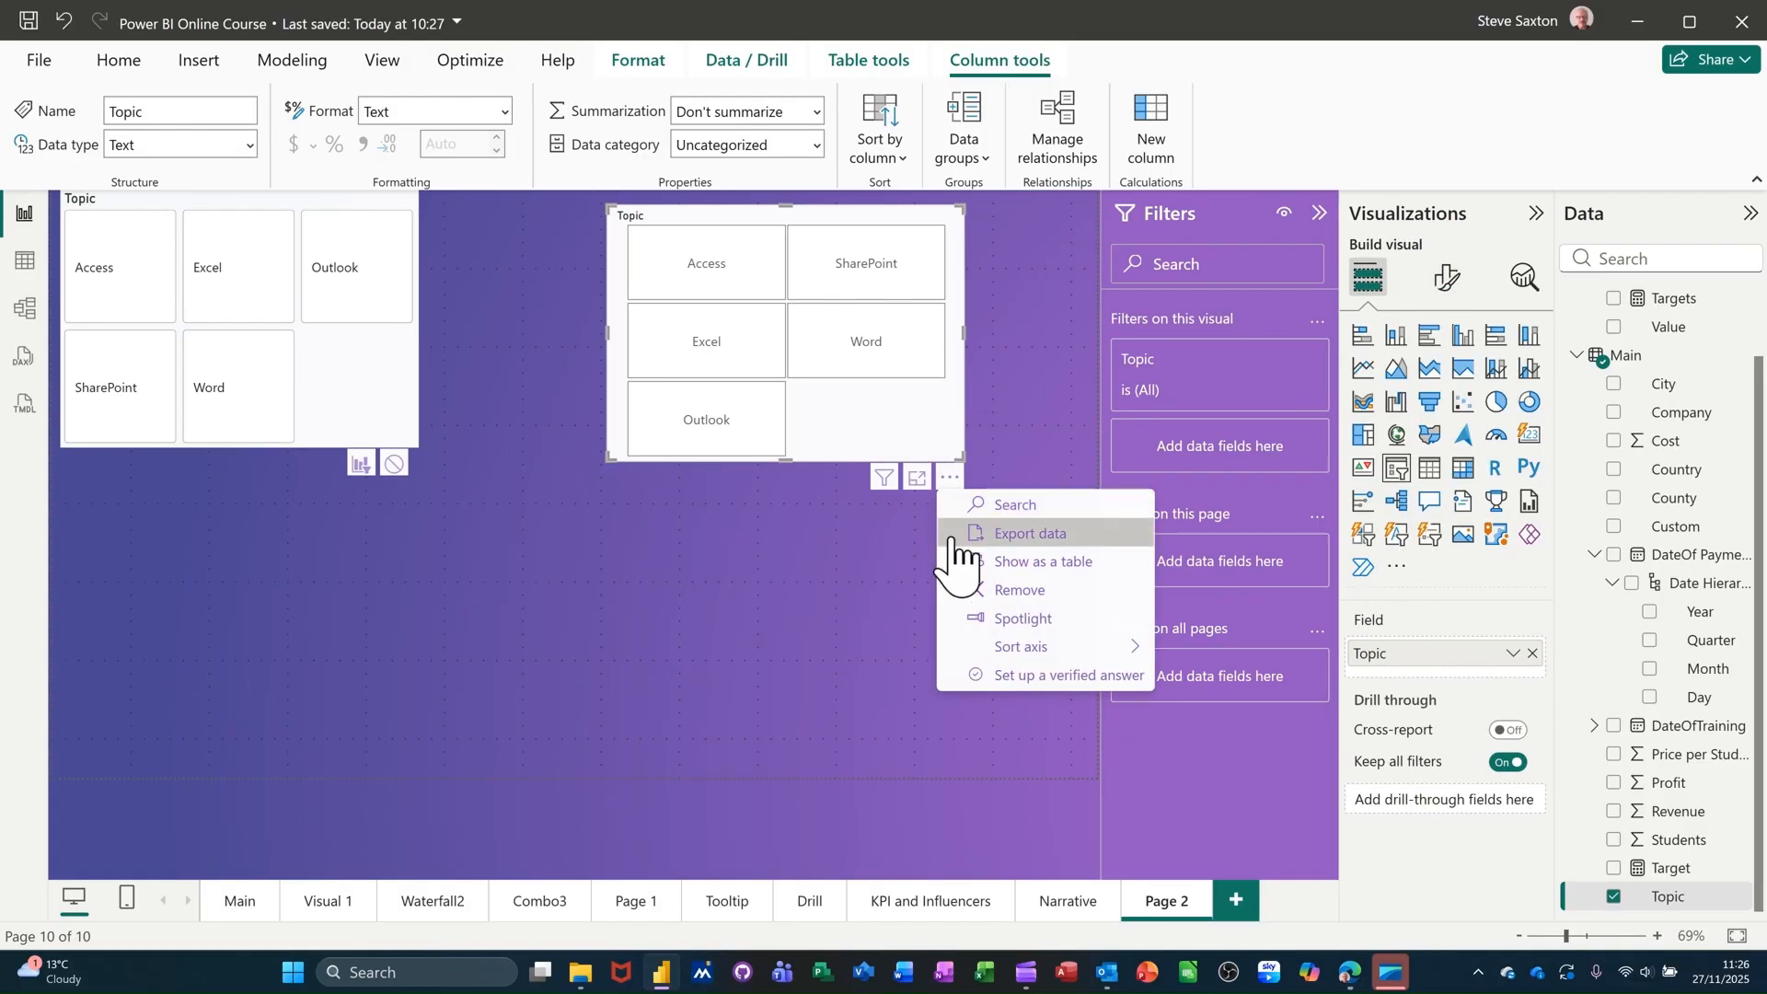
click(984, 590)
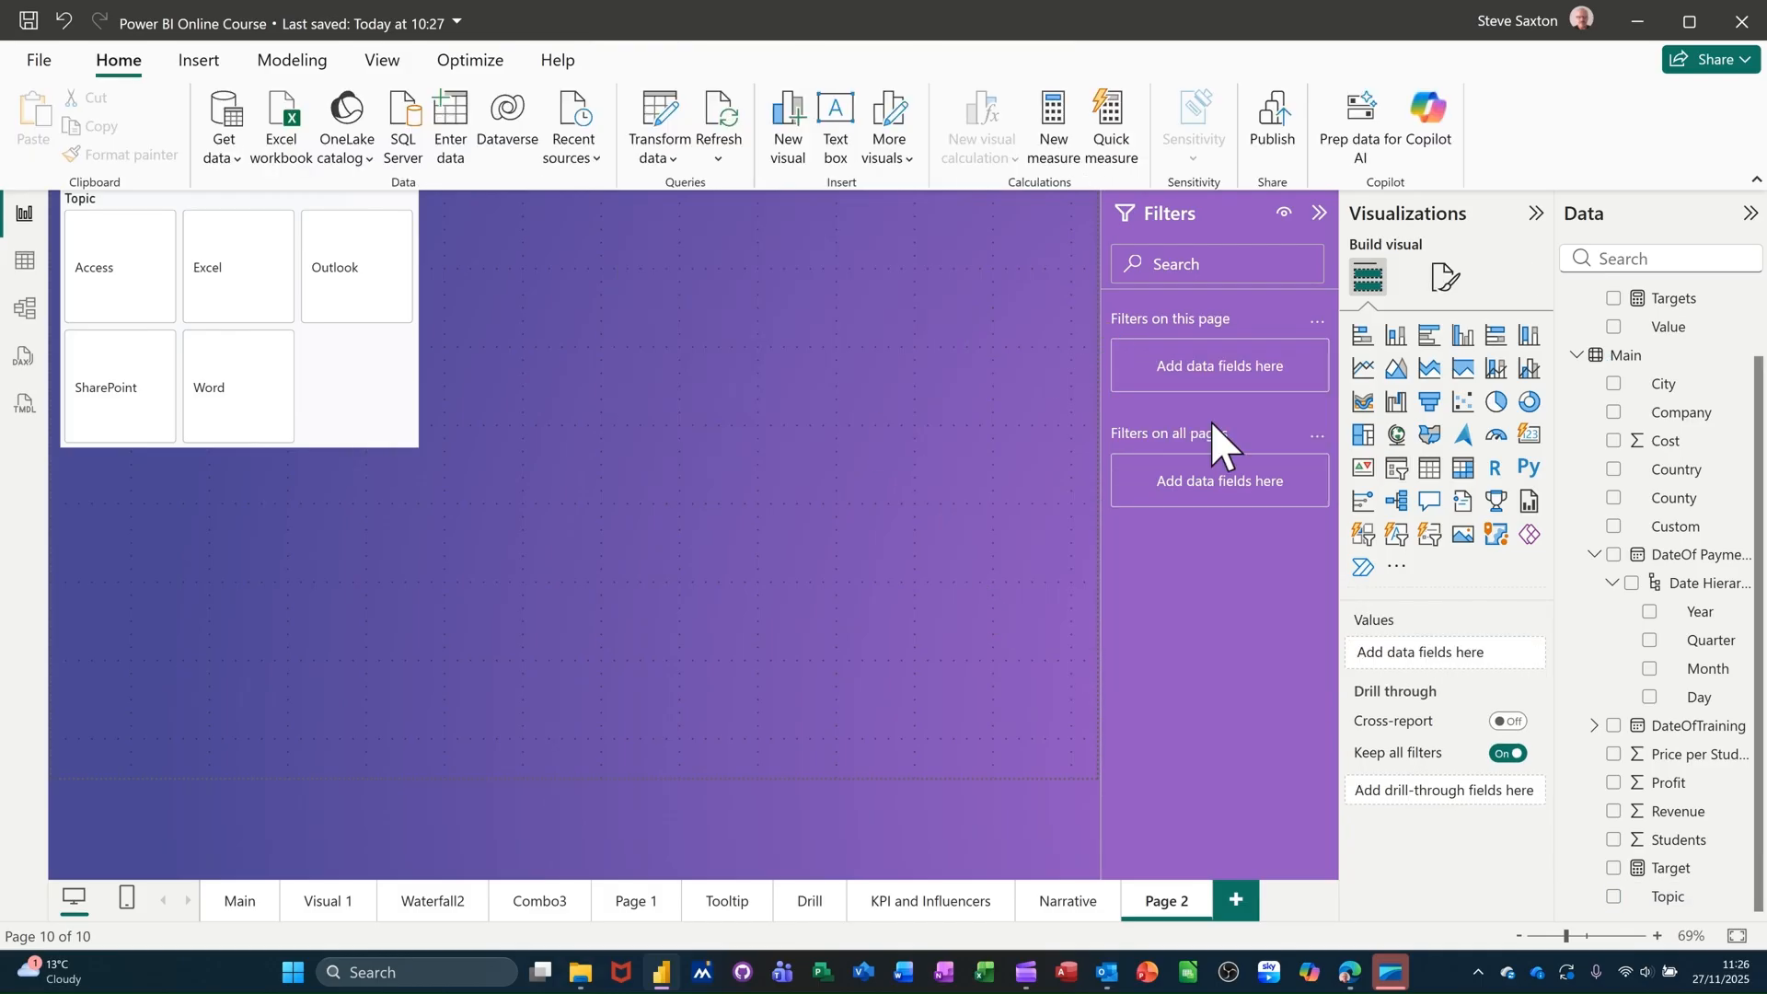
Step: Add a text slicer for Topic beside the button slicer and filter the page with the keyword access
click(1397, 536)
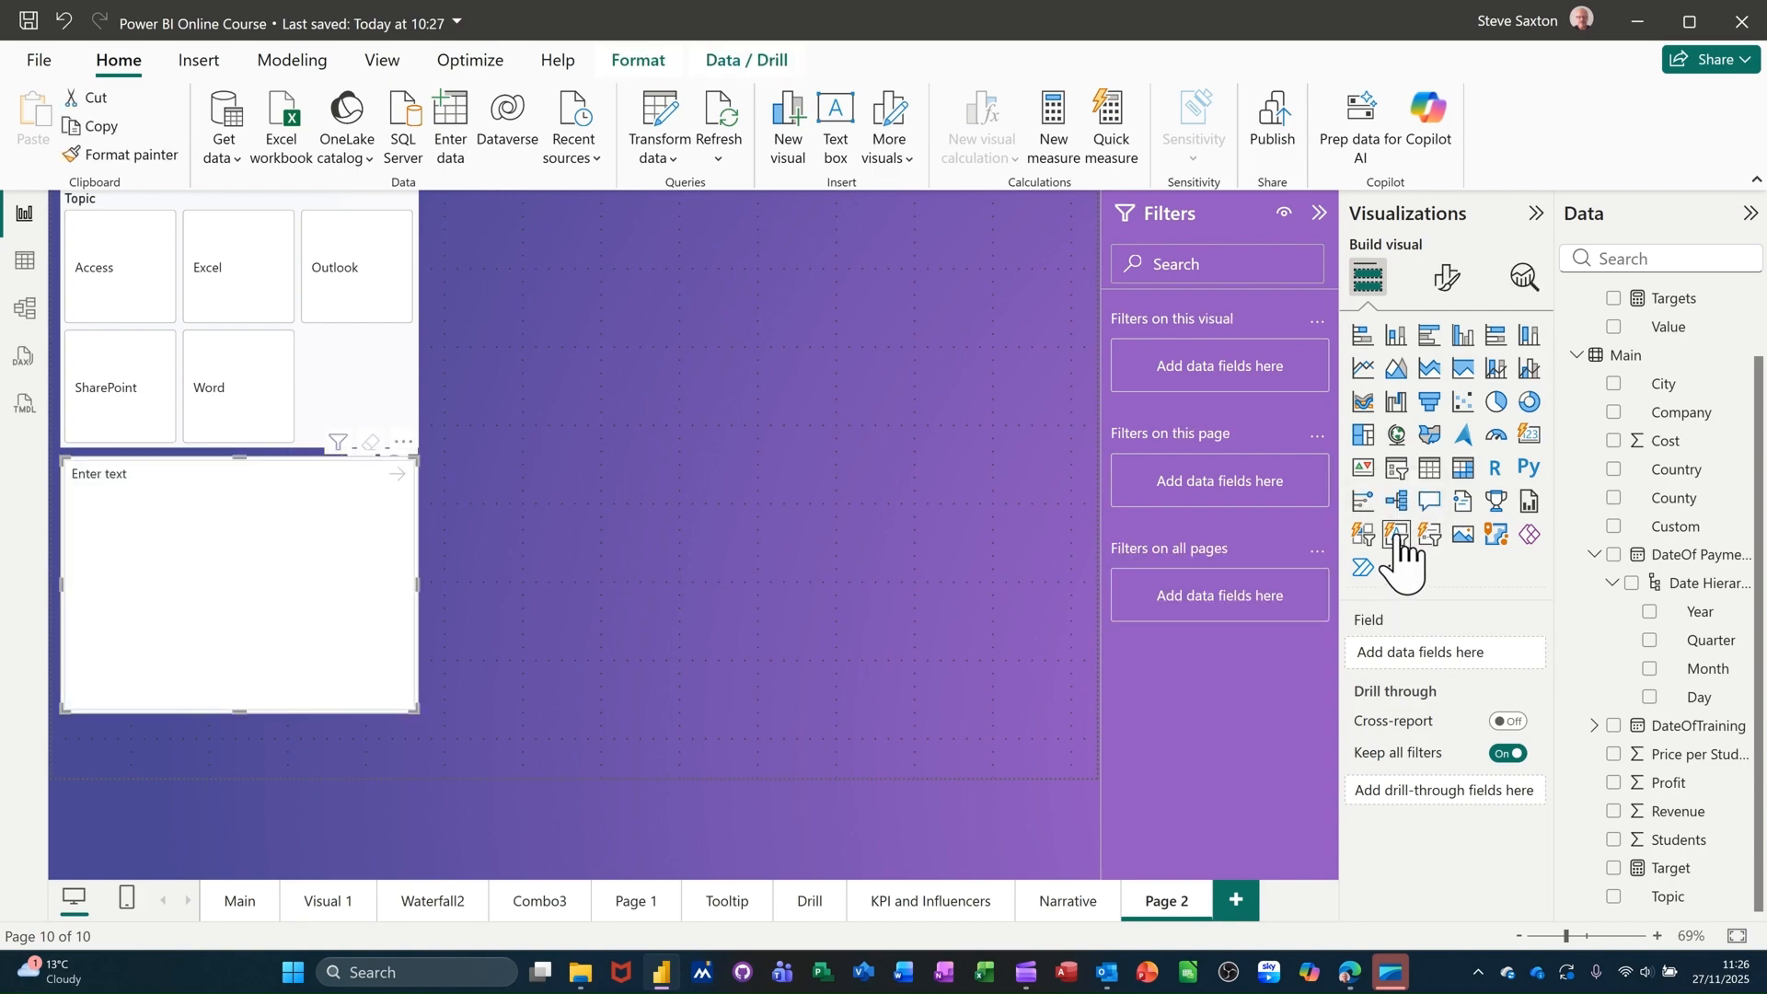
drag(434, 525, 799, 334)
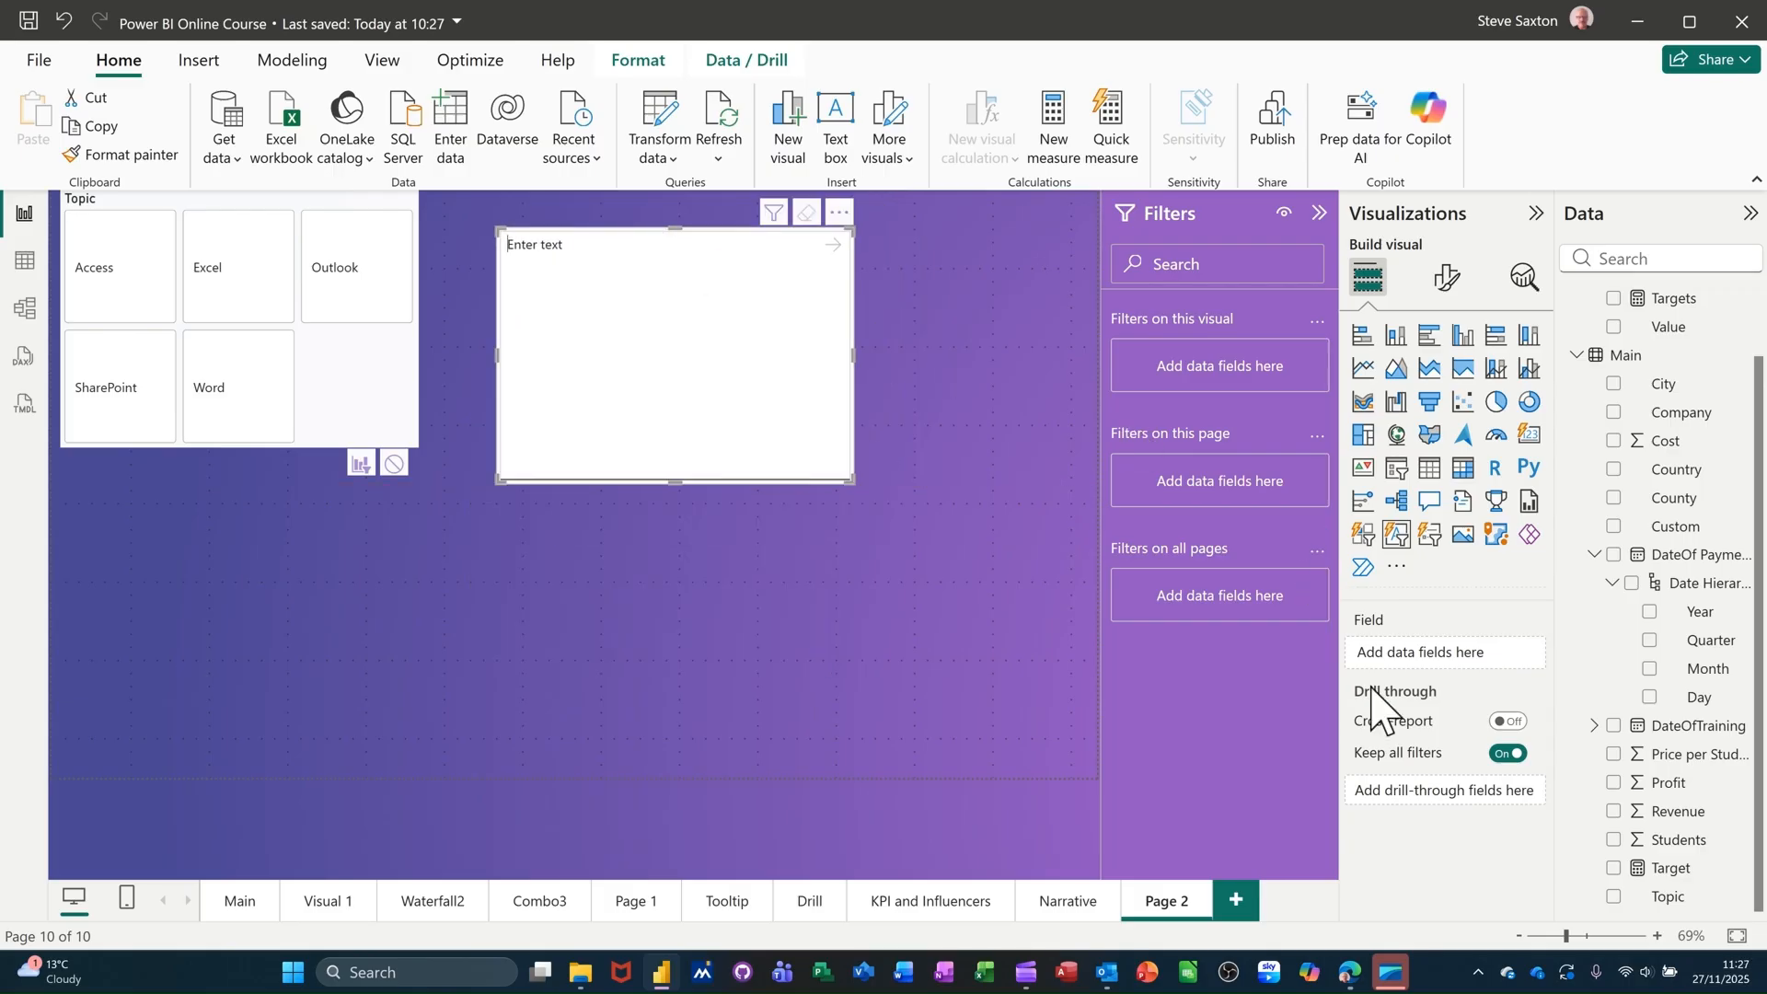
click(1606, 897)
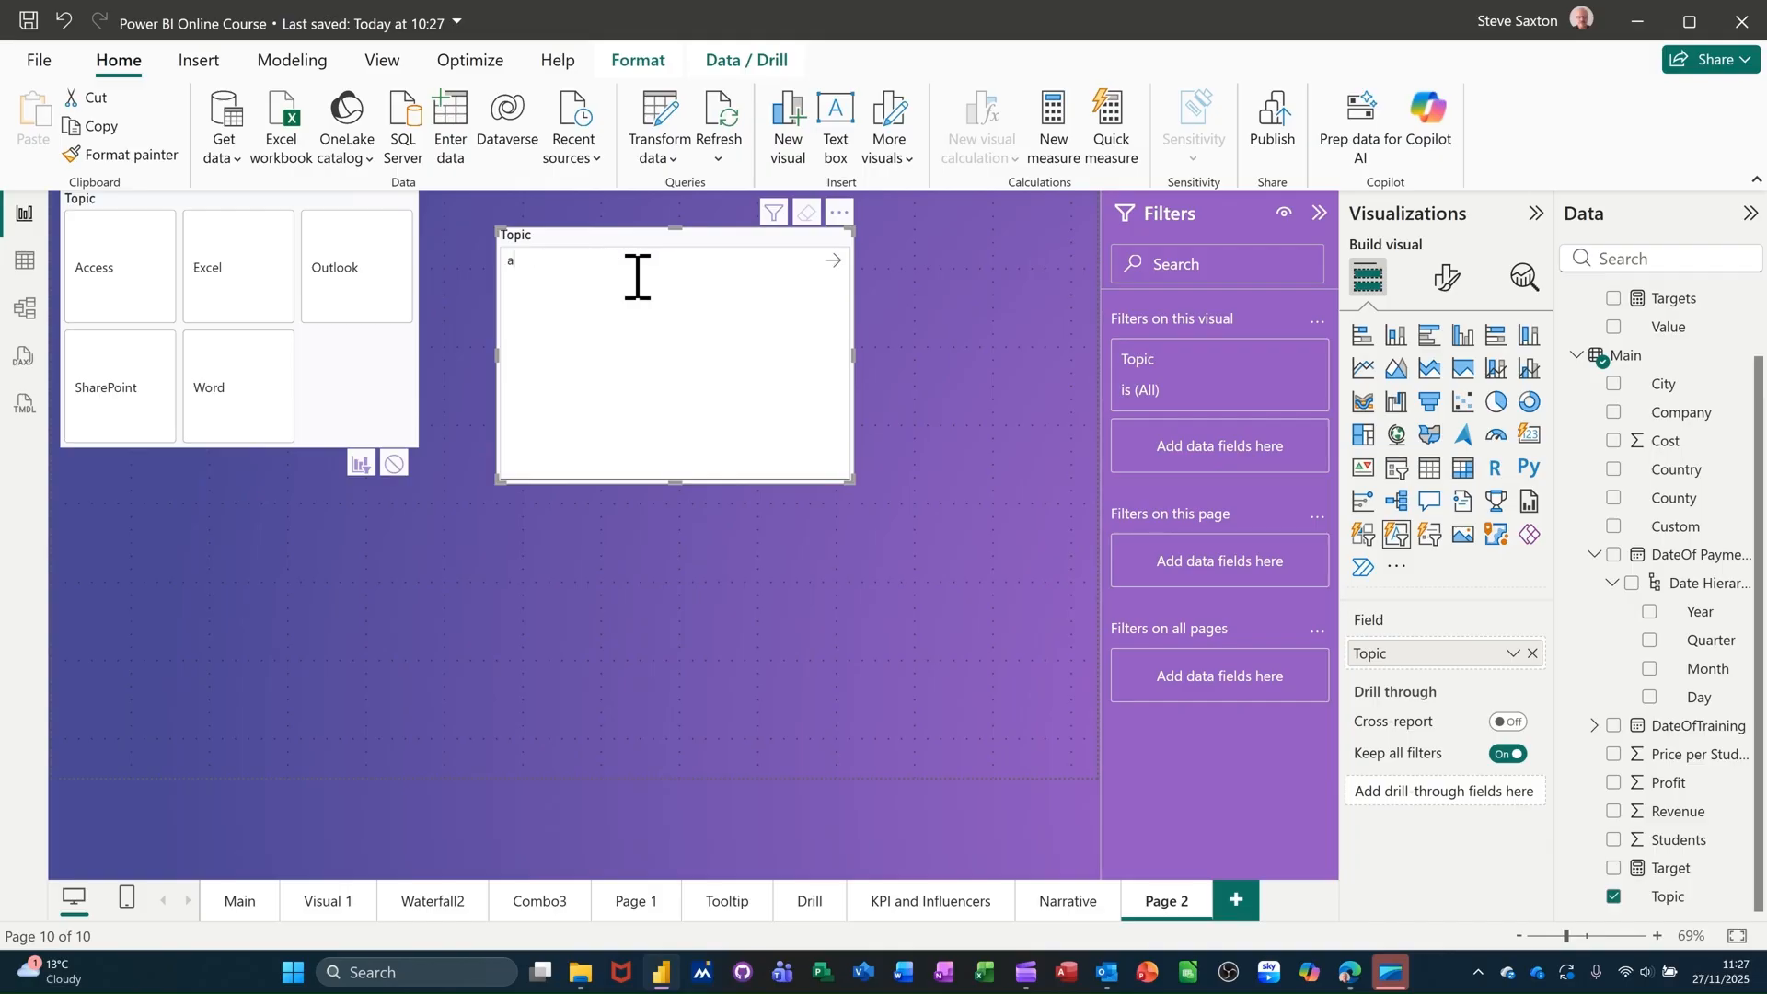
key(Return)
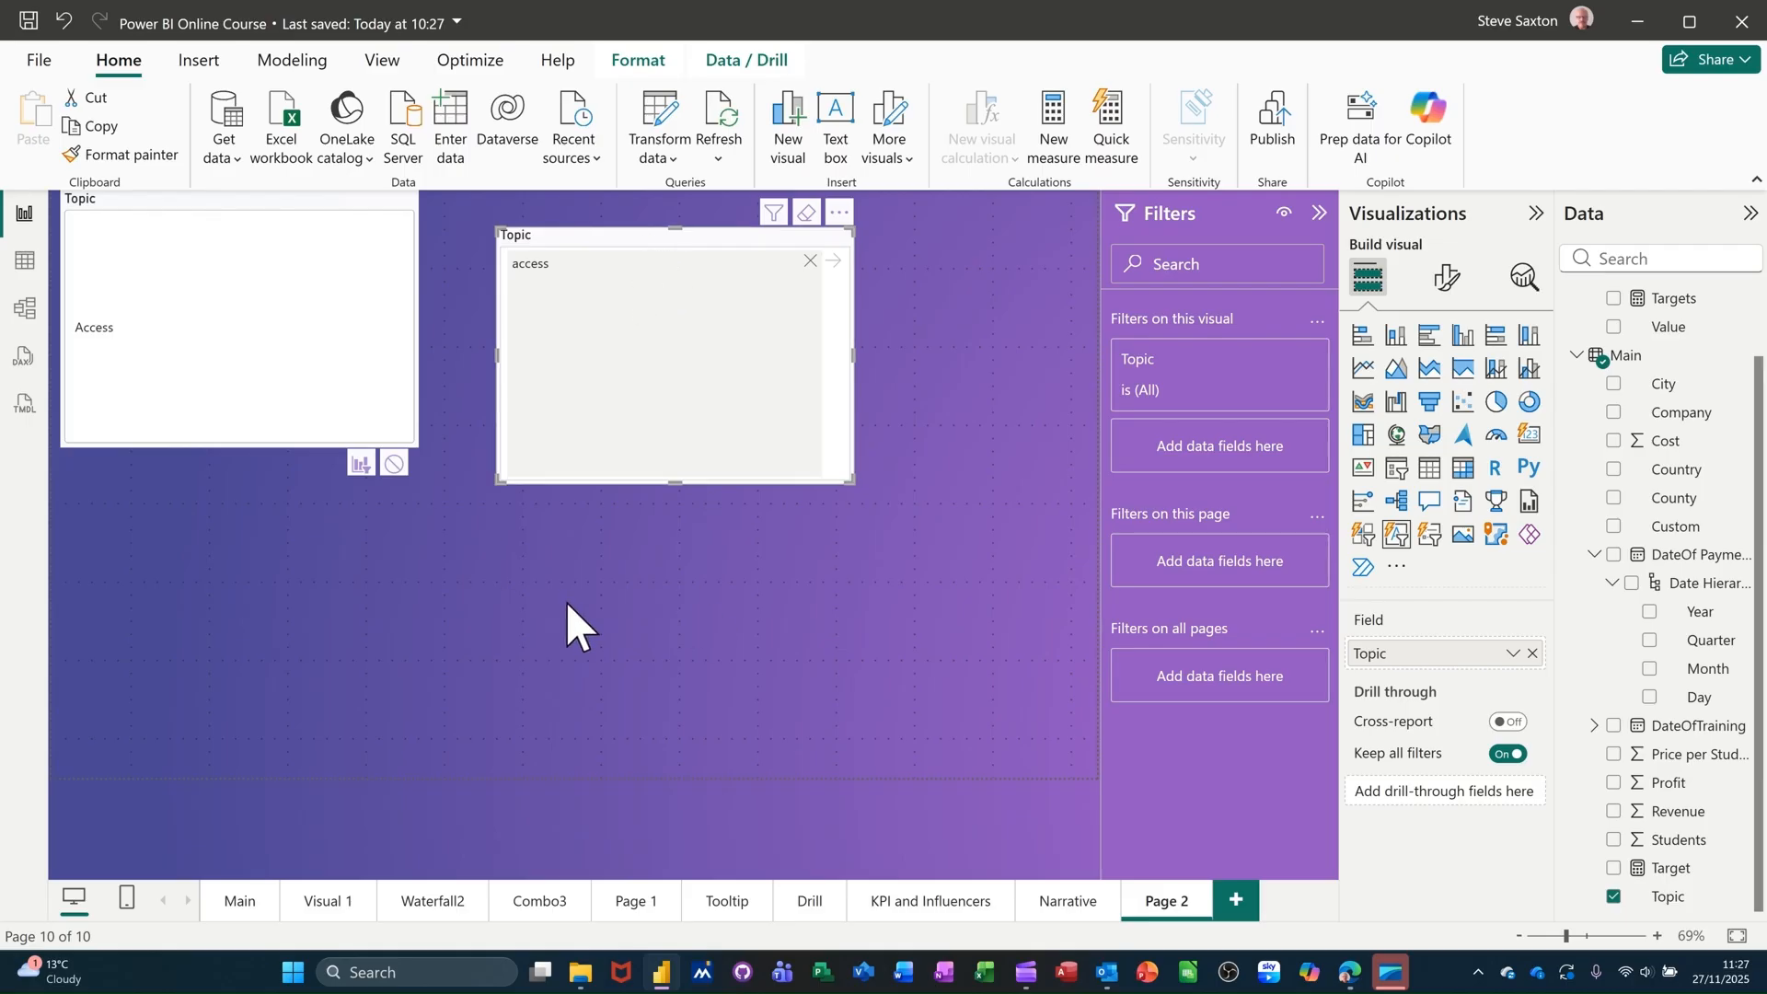
Step: Add a clustered column chart of Revenue by Topic below the button slicer
click(981, 527)
click(1462, 343)
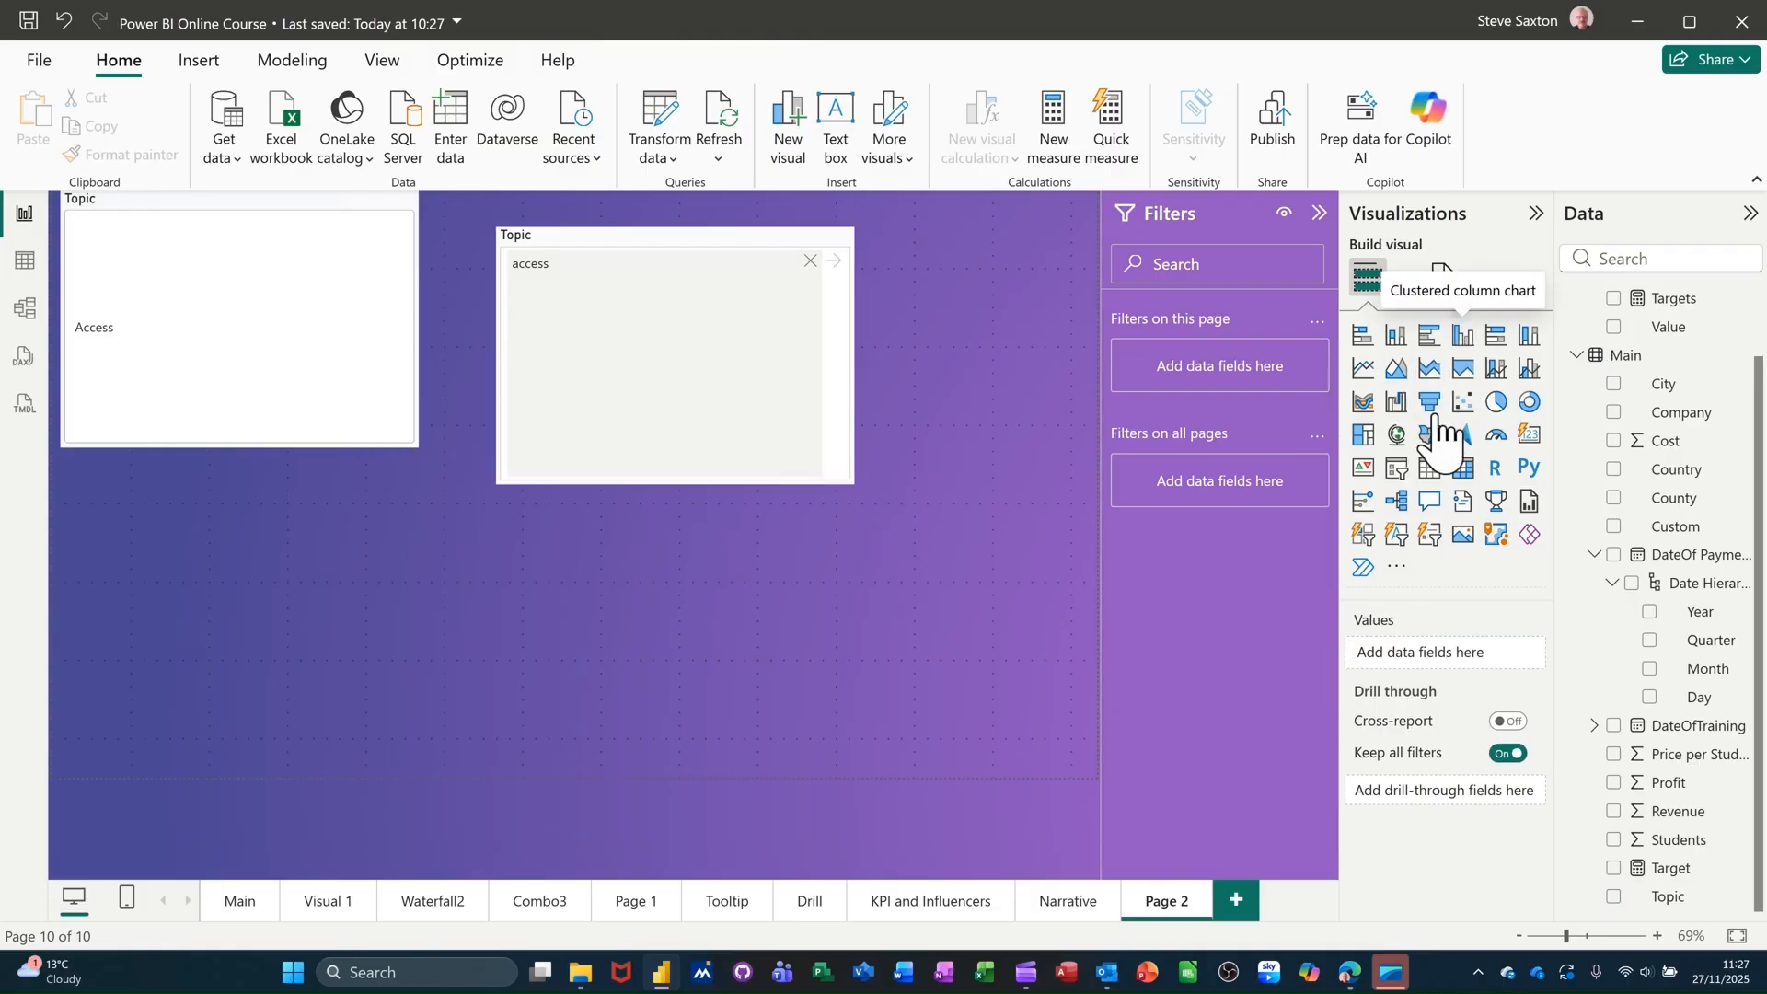
click(1616, 897)
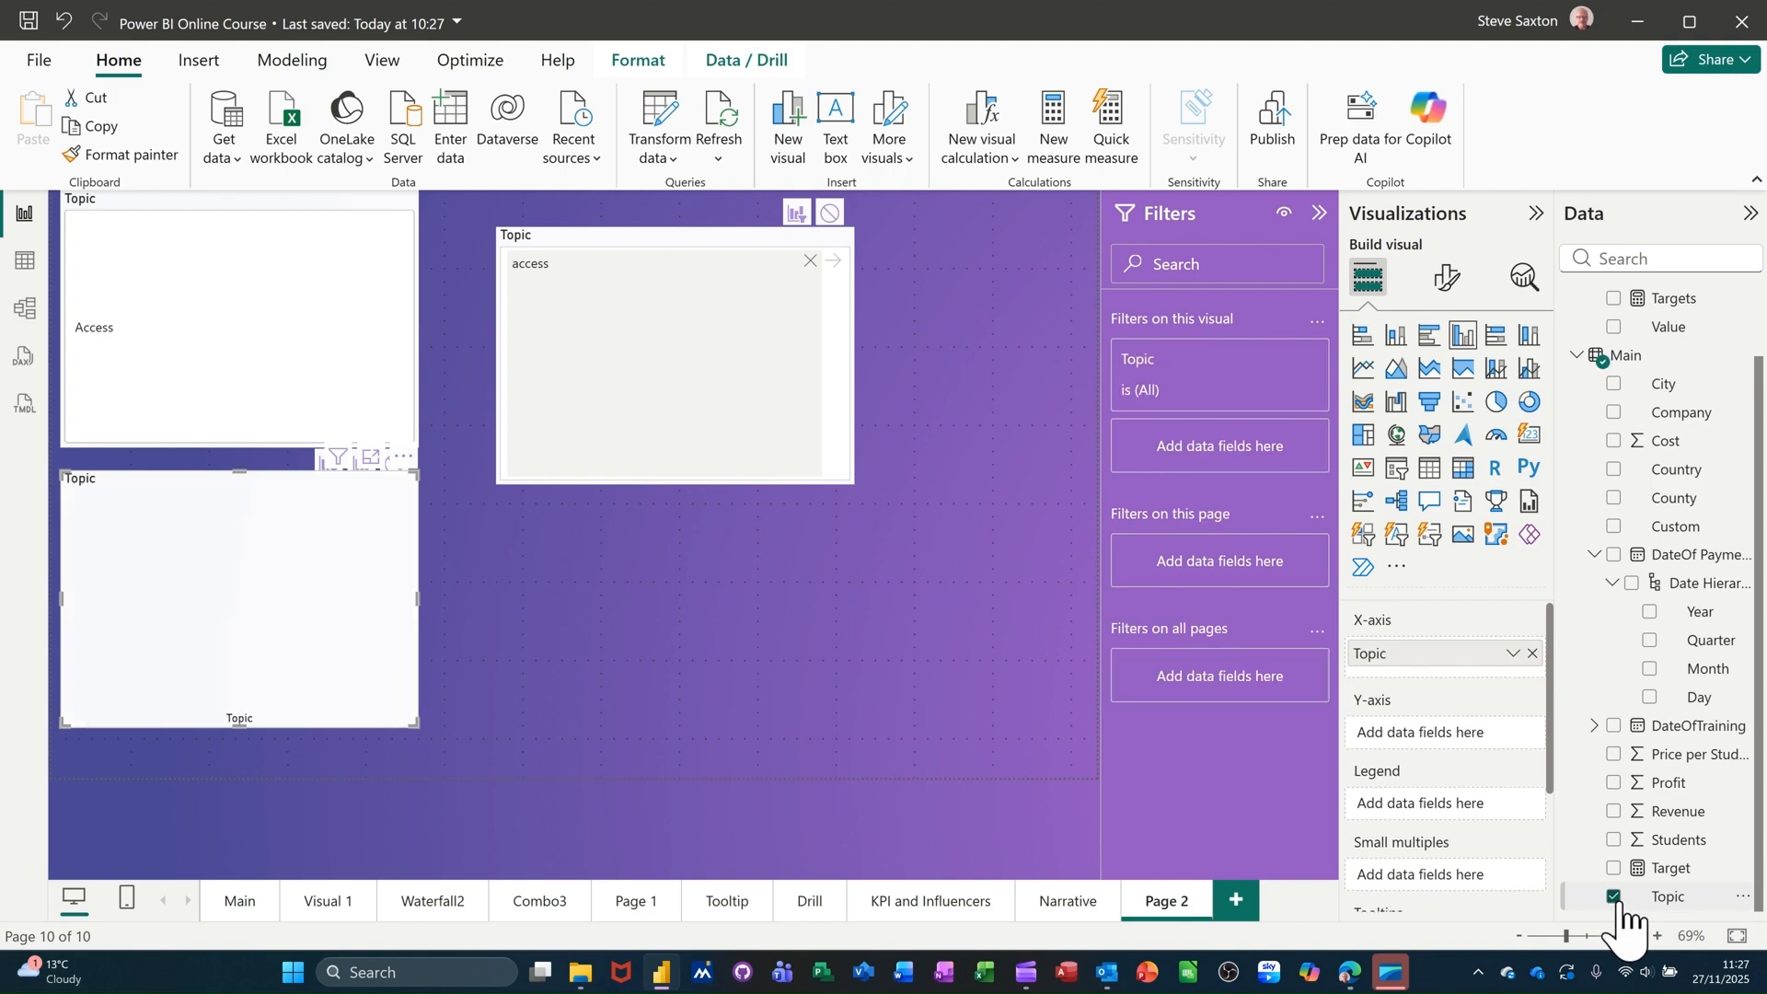
click(1613, 811)
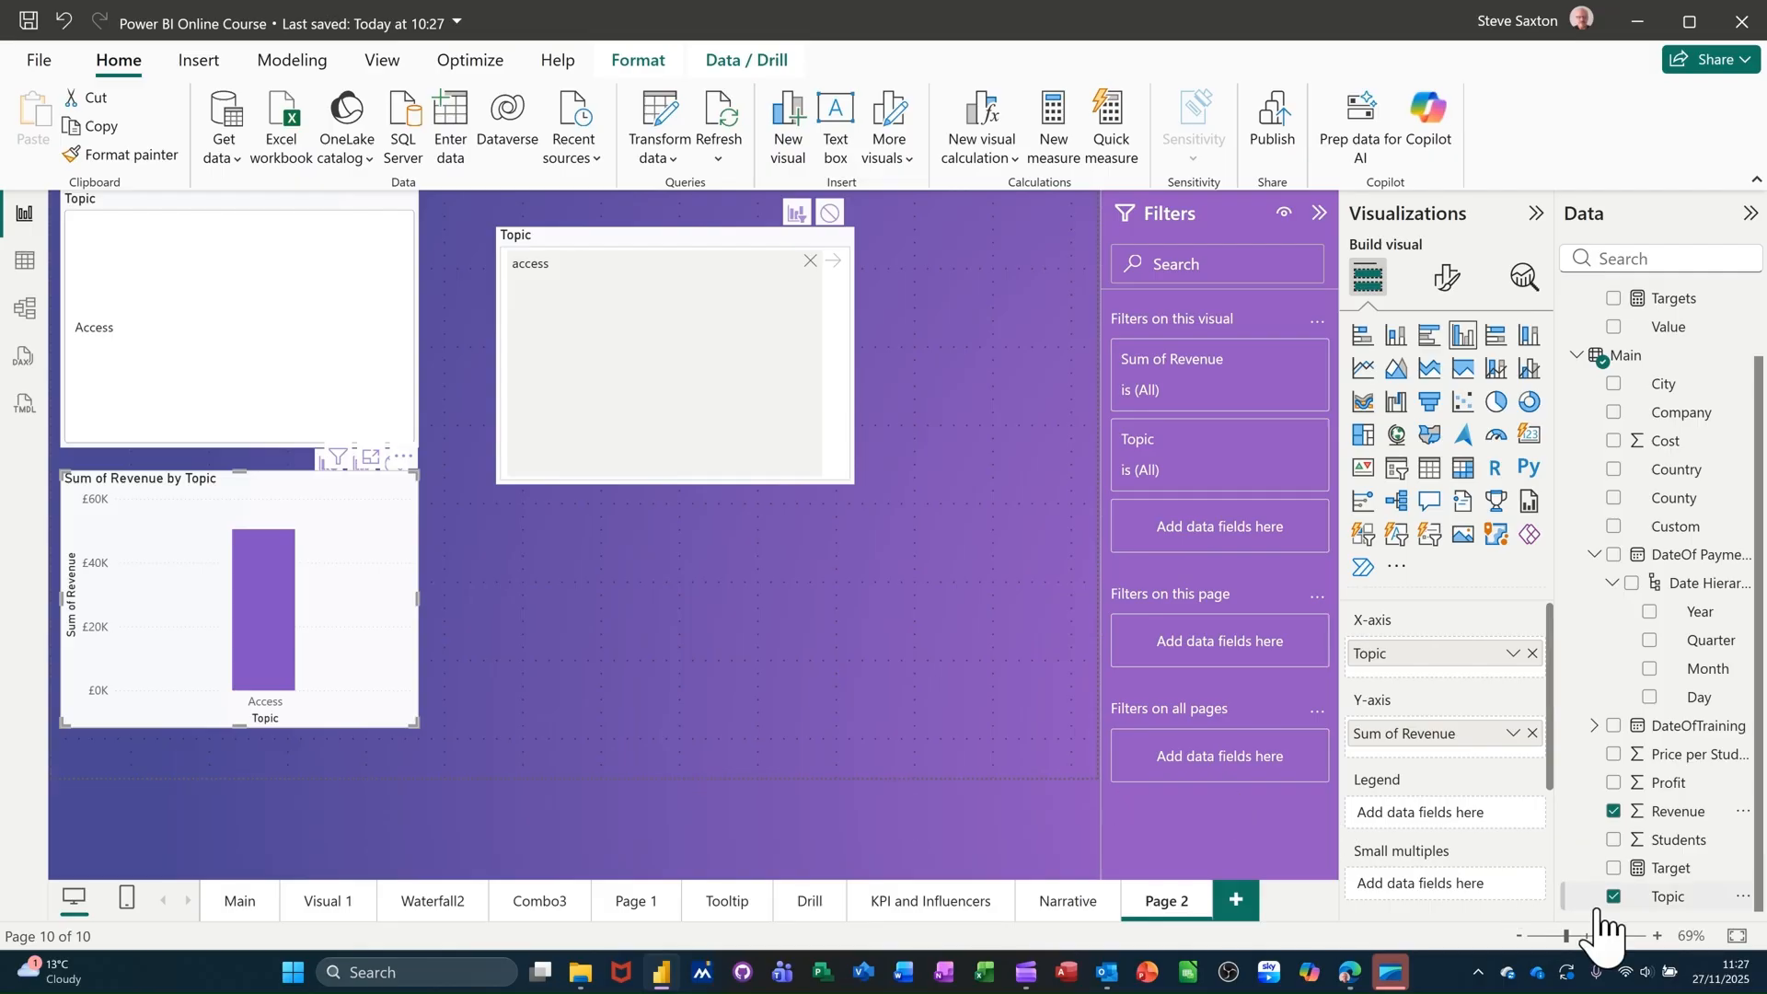
Step: Replace the text slicer's keyword with Excel to filter the chart, and clear the keyword again
click(810, 262)
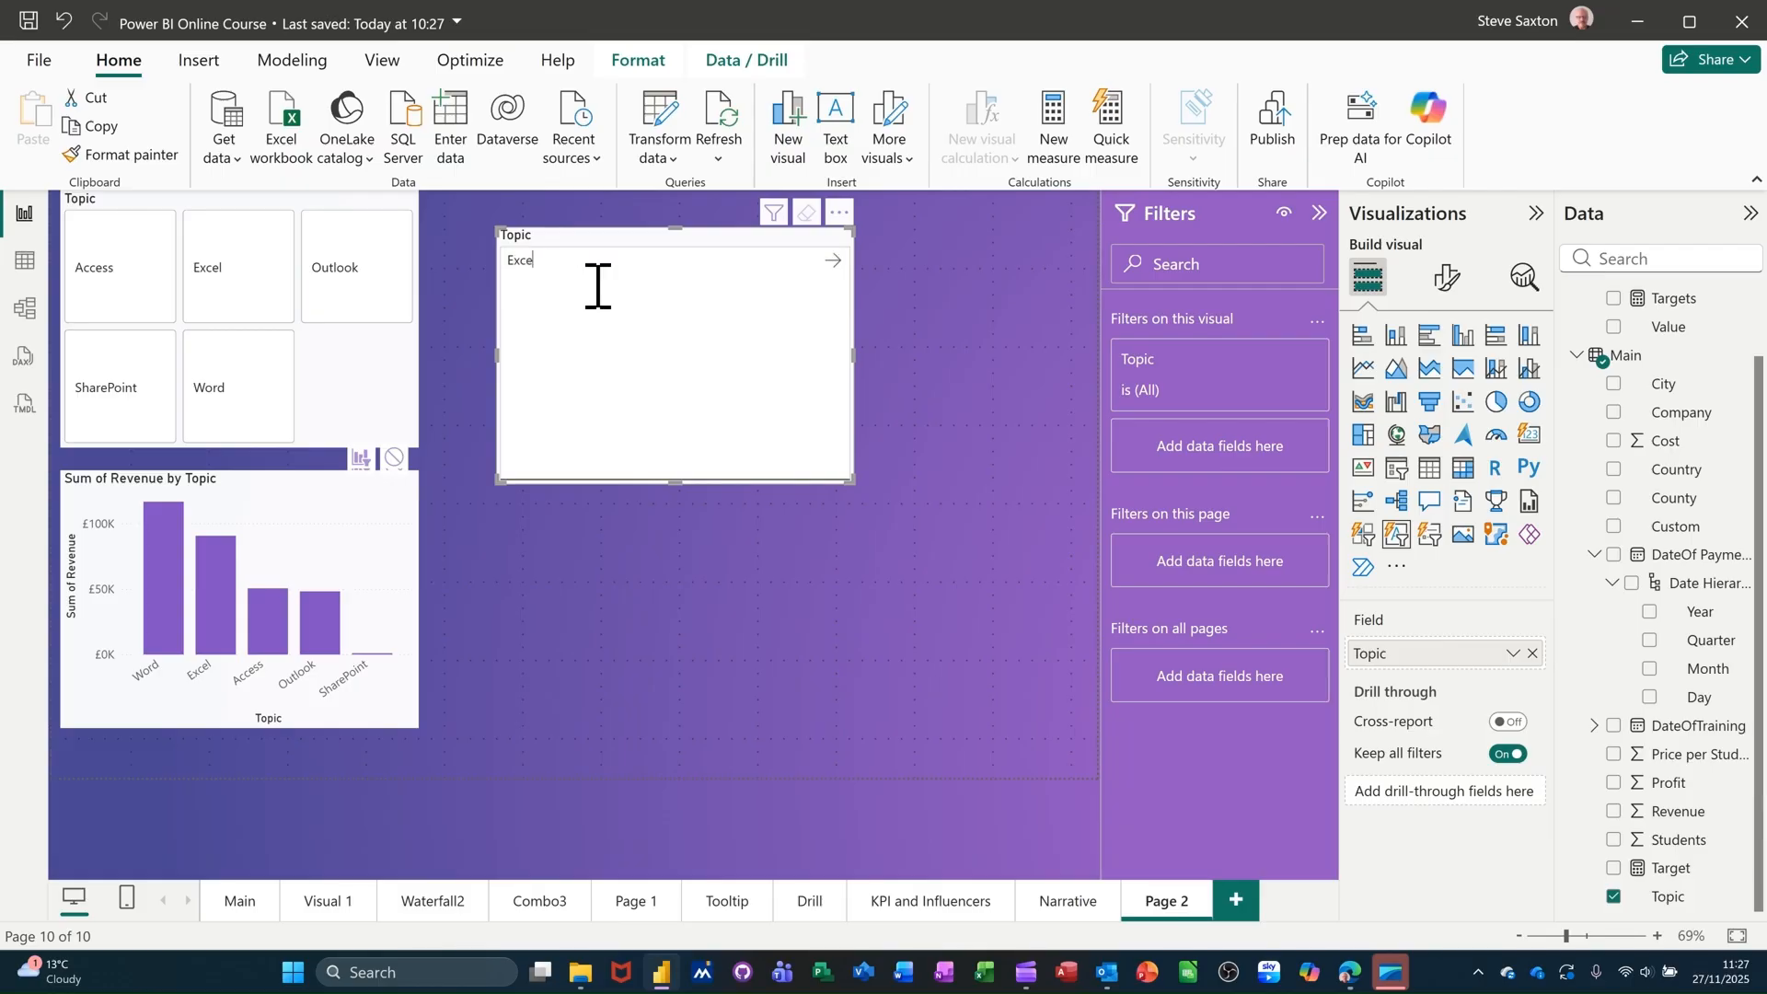
key(Return)
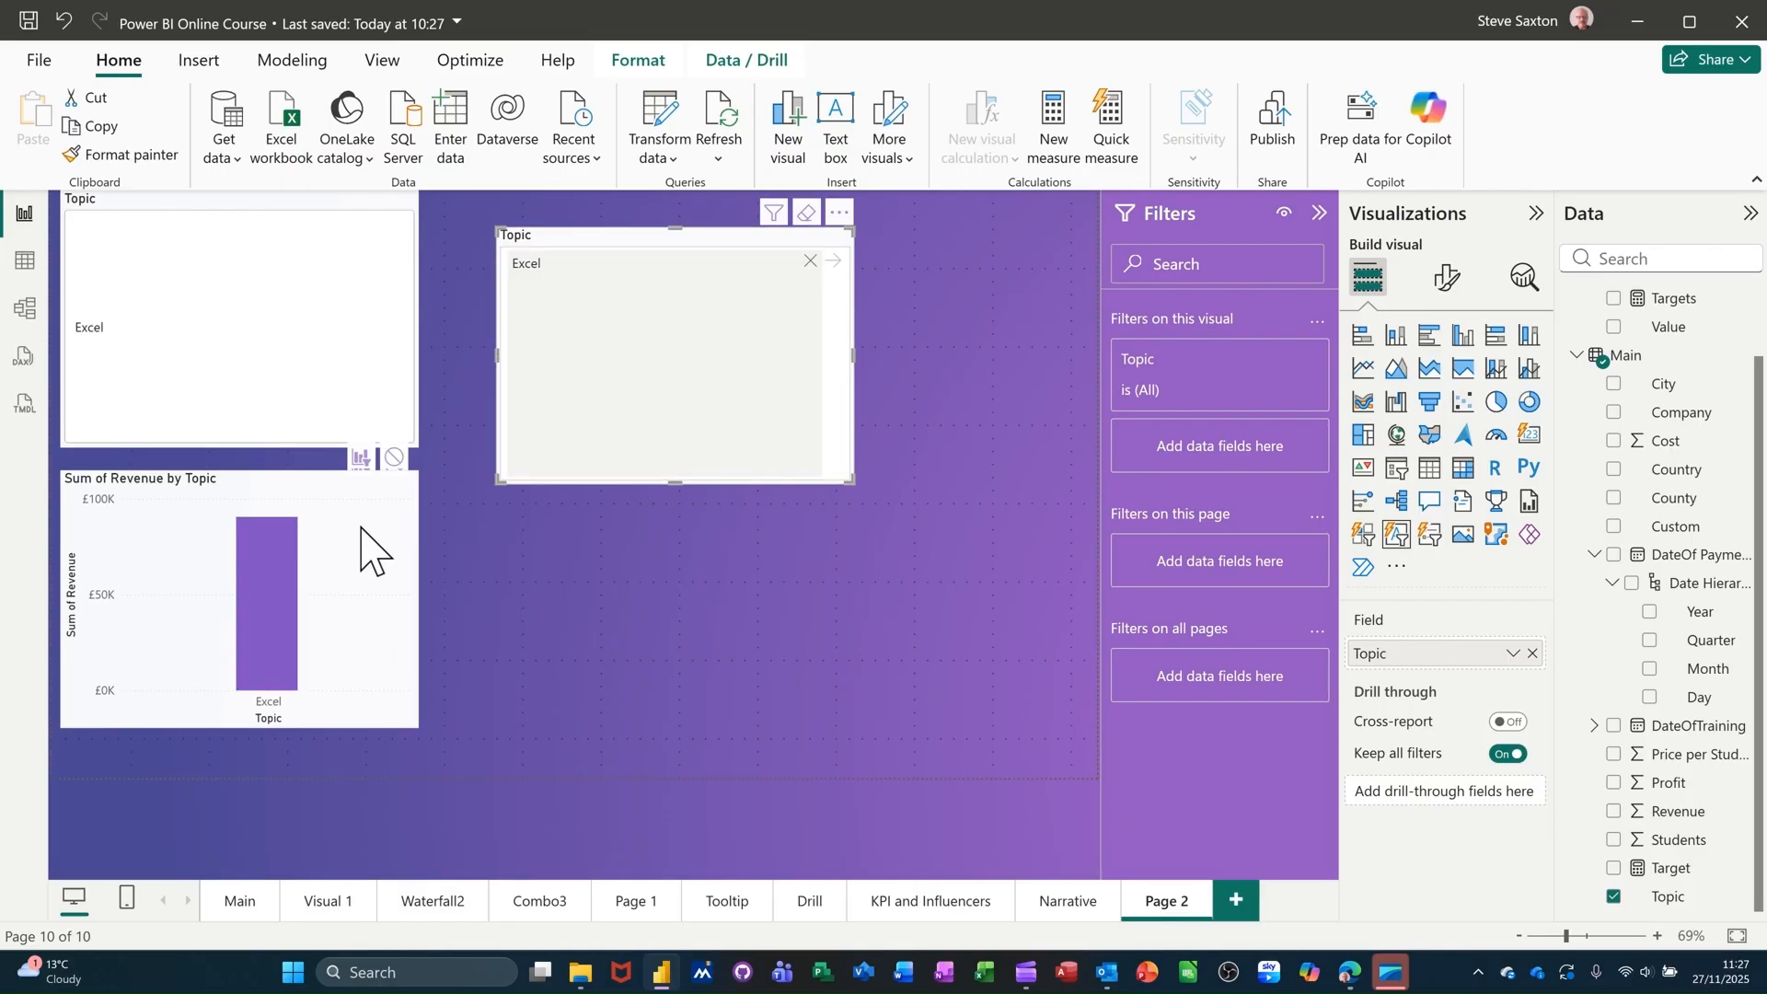
click(810, 261)
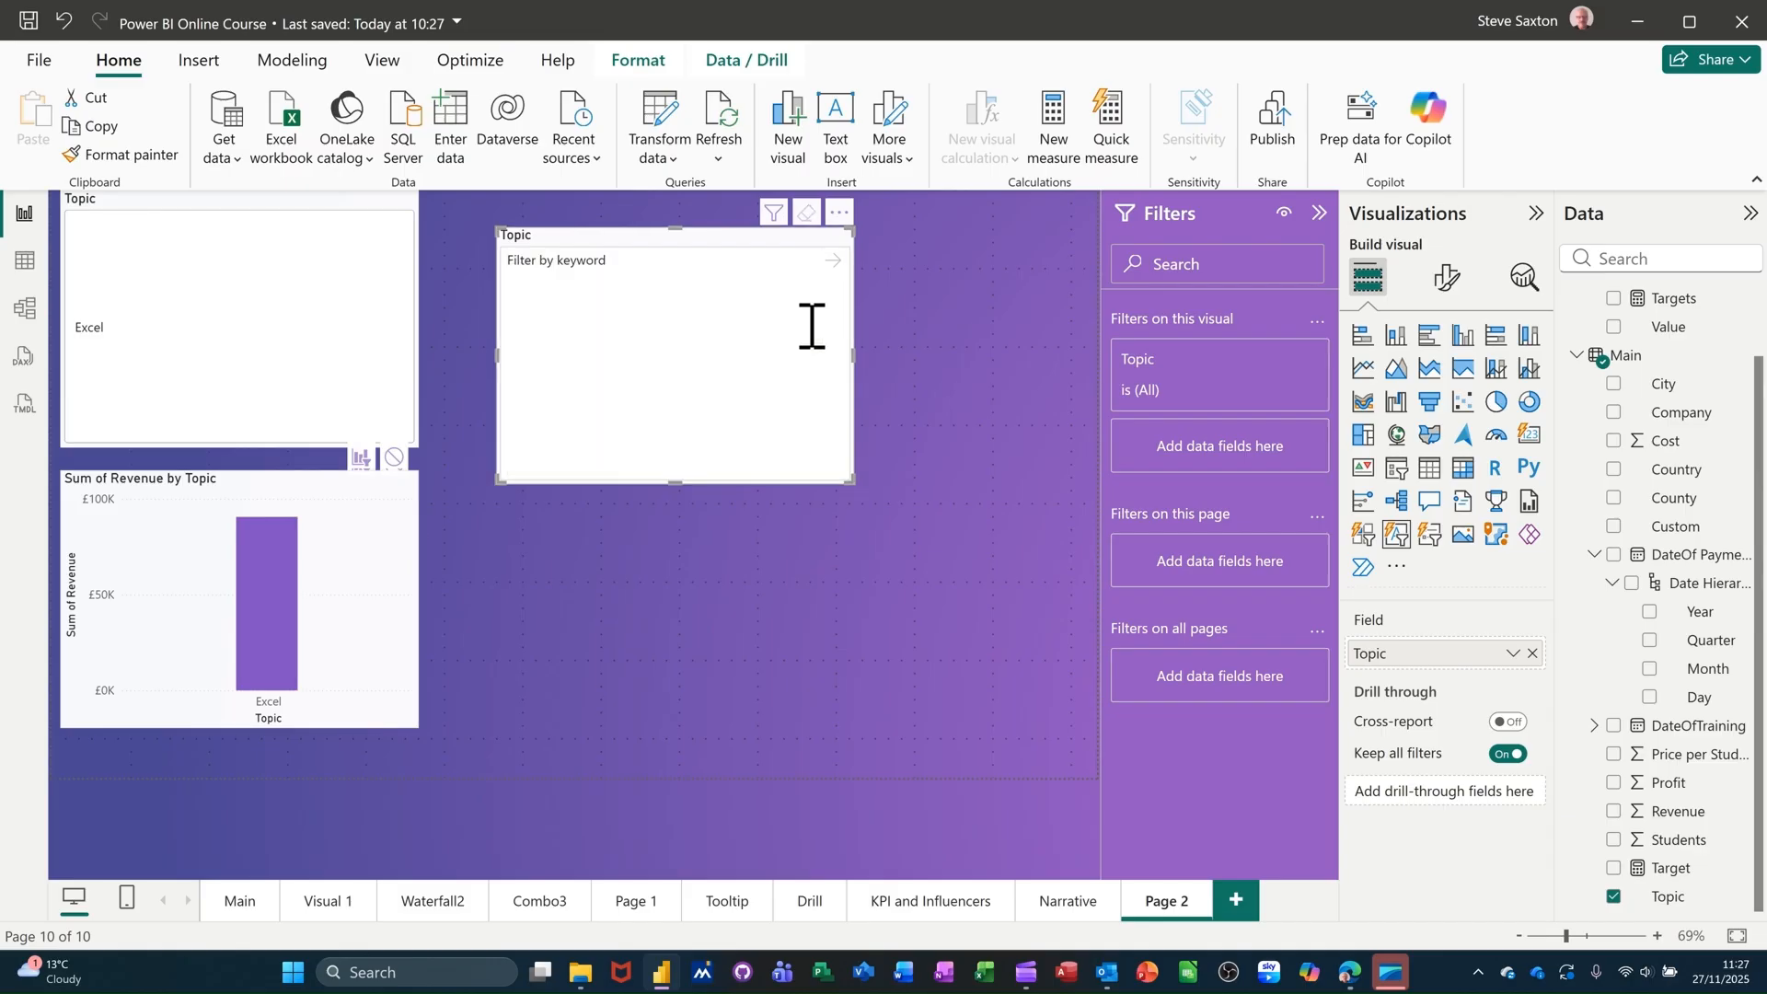
Step: Convert the text slicer to a list slicer and resize it to show all the topics
drag(851, 484, 765, 317)
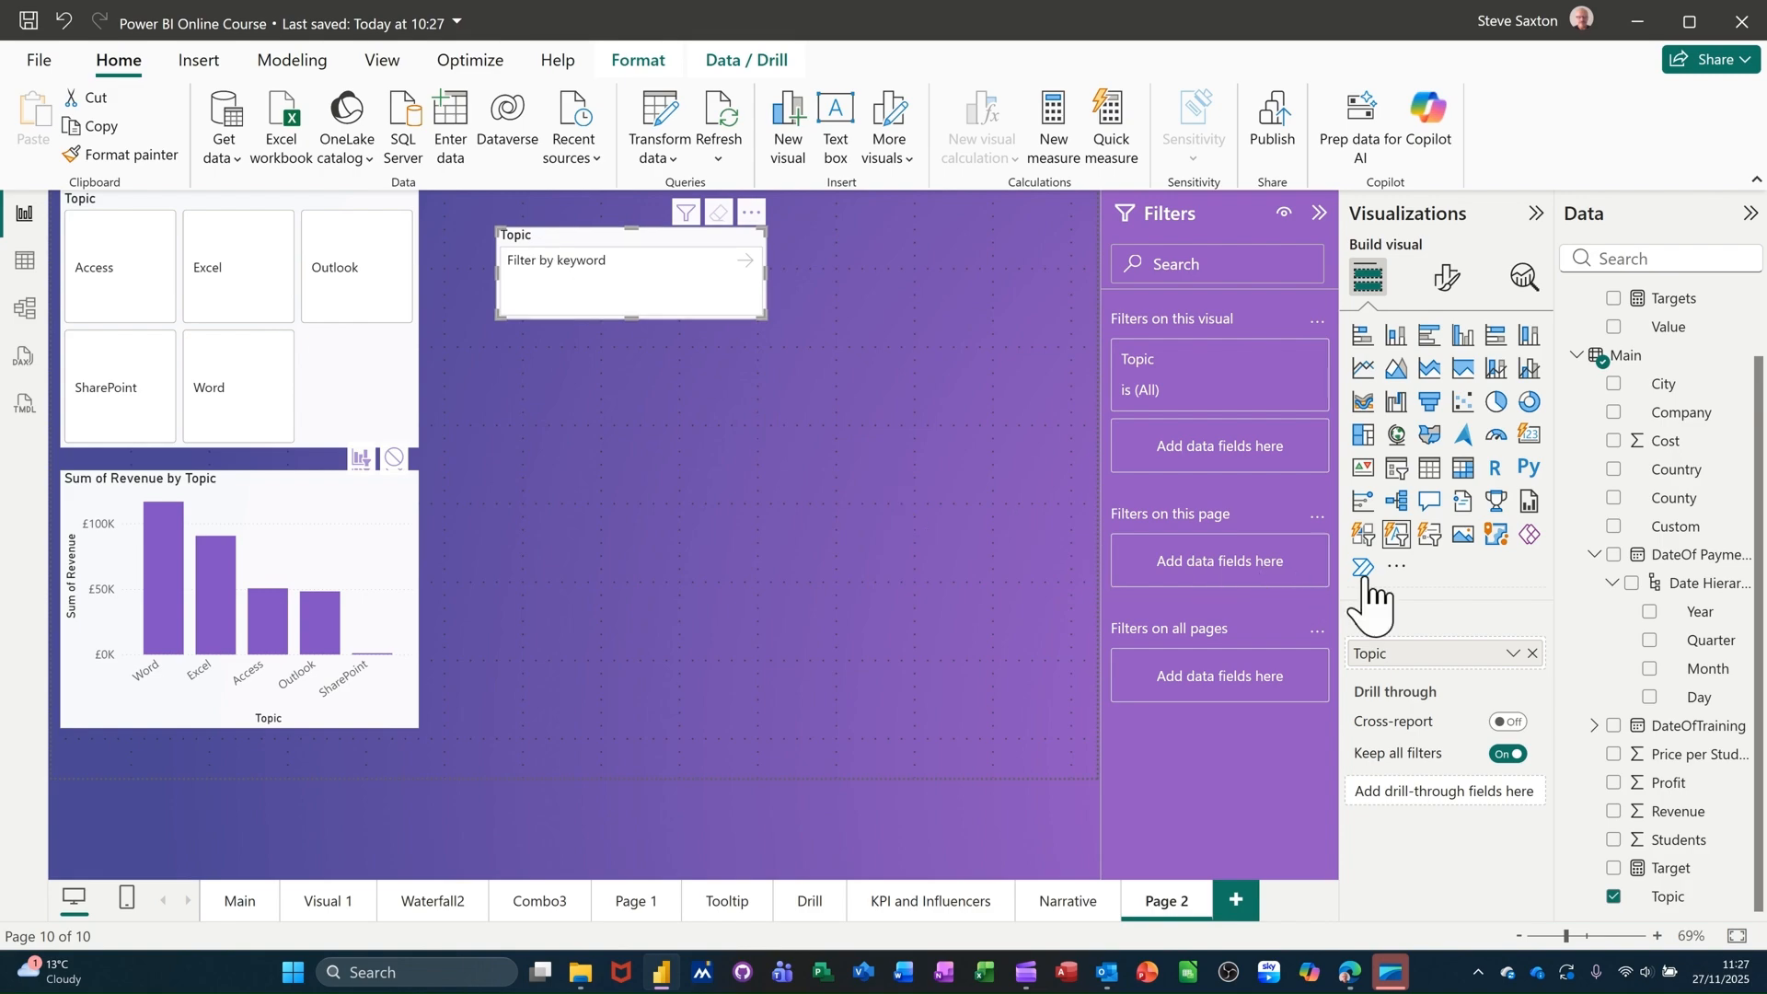
click(1430, 536)
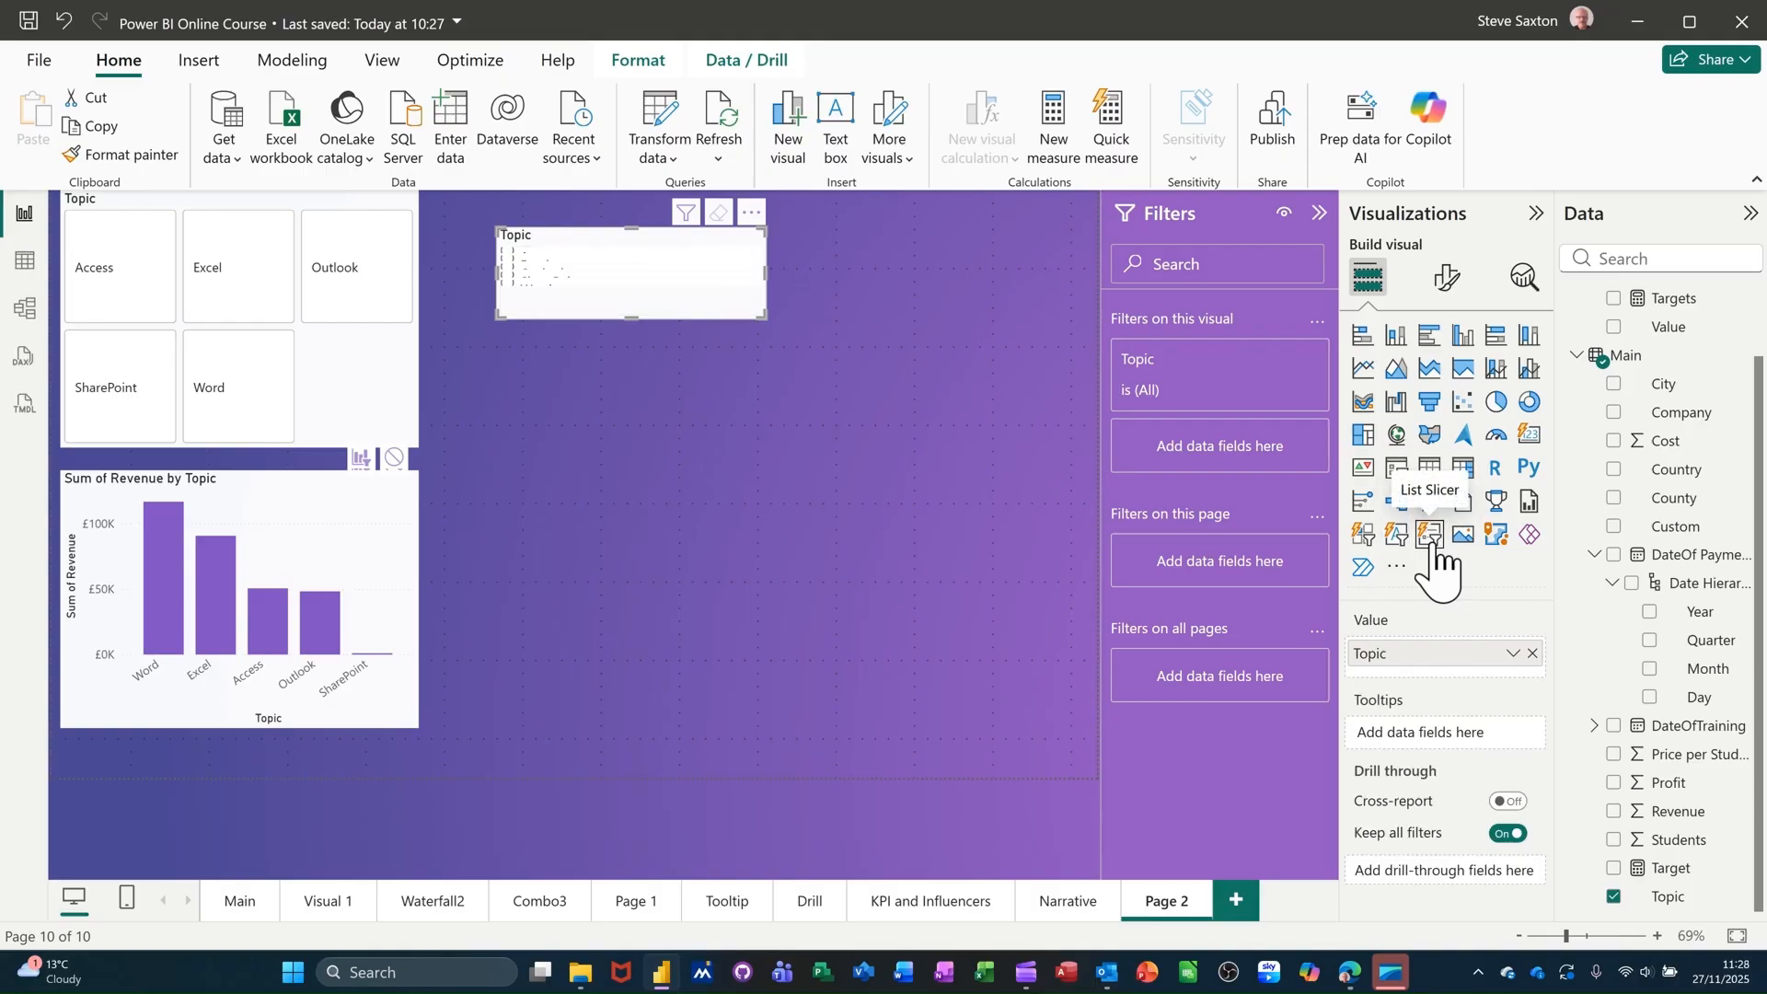
drag(765, 319, 859, 389)
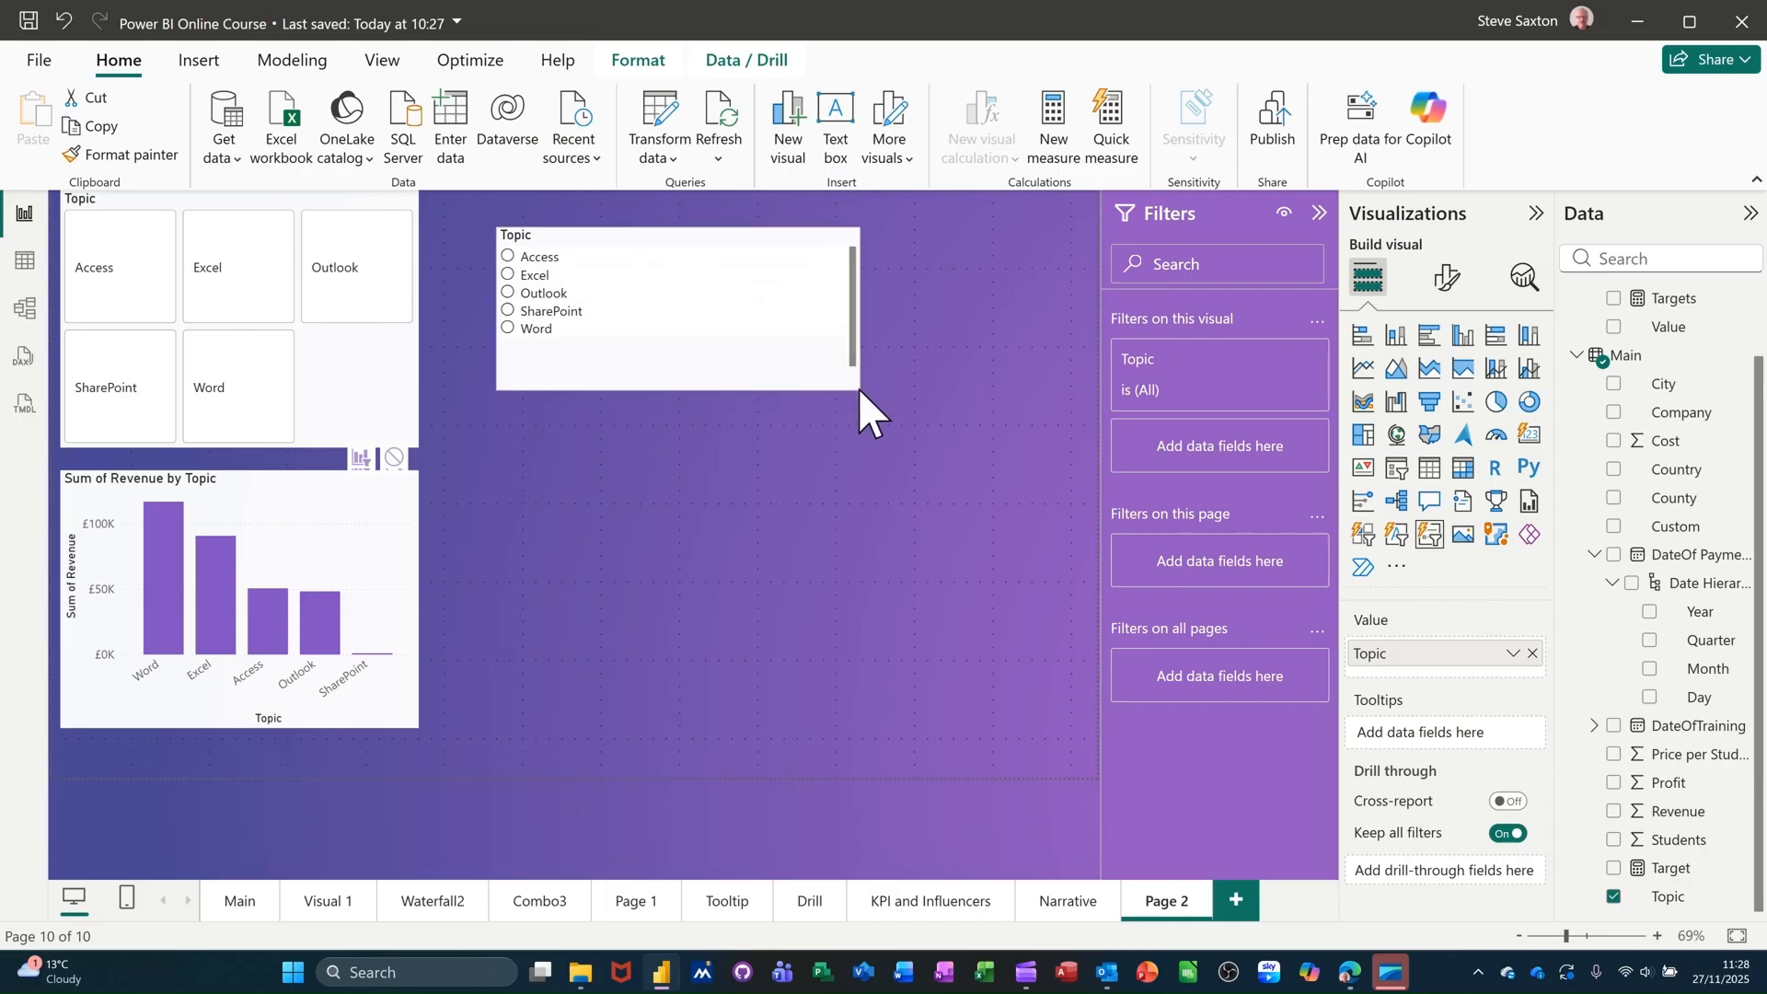
Step: Test the list slicer by selecting Excel and Outlook in turn, and clear the selection
click(508, 275)
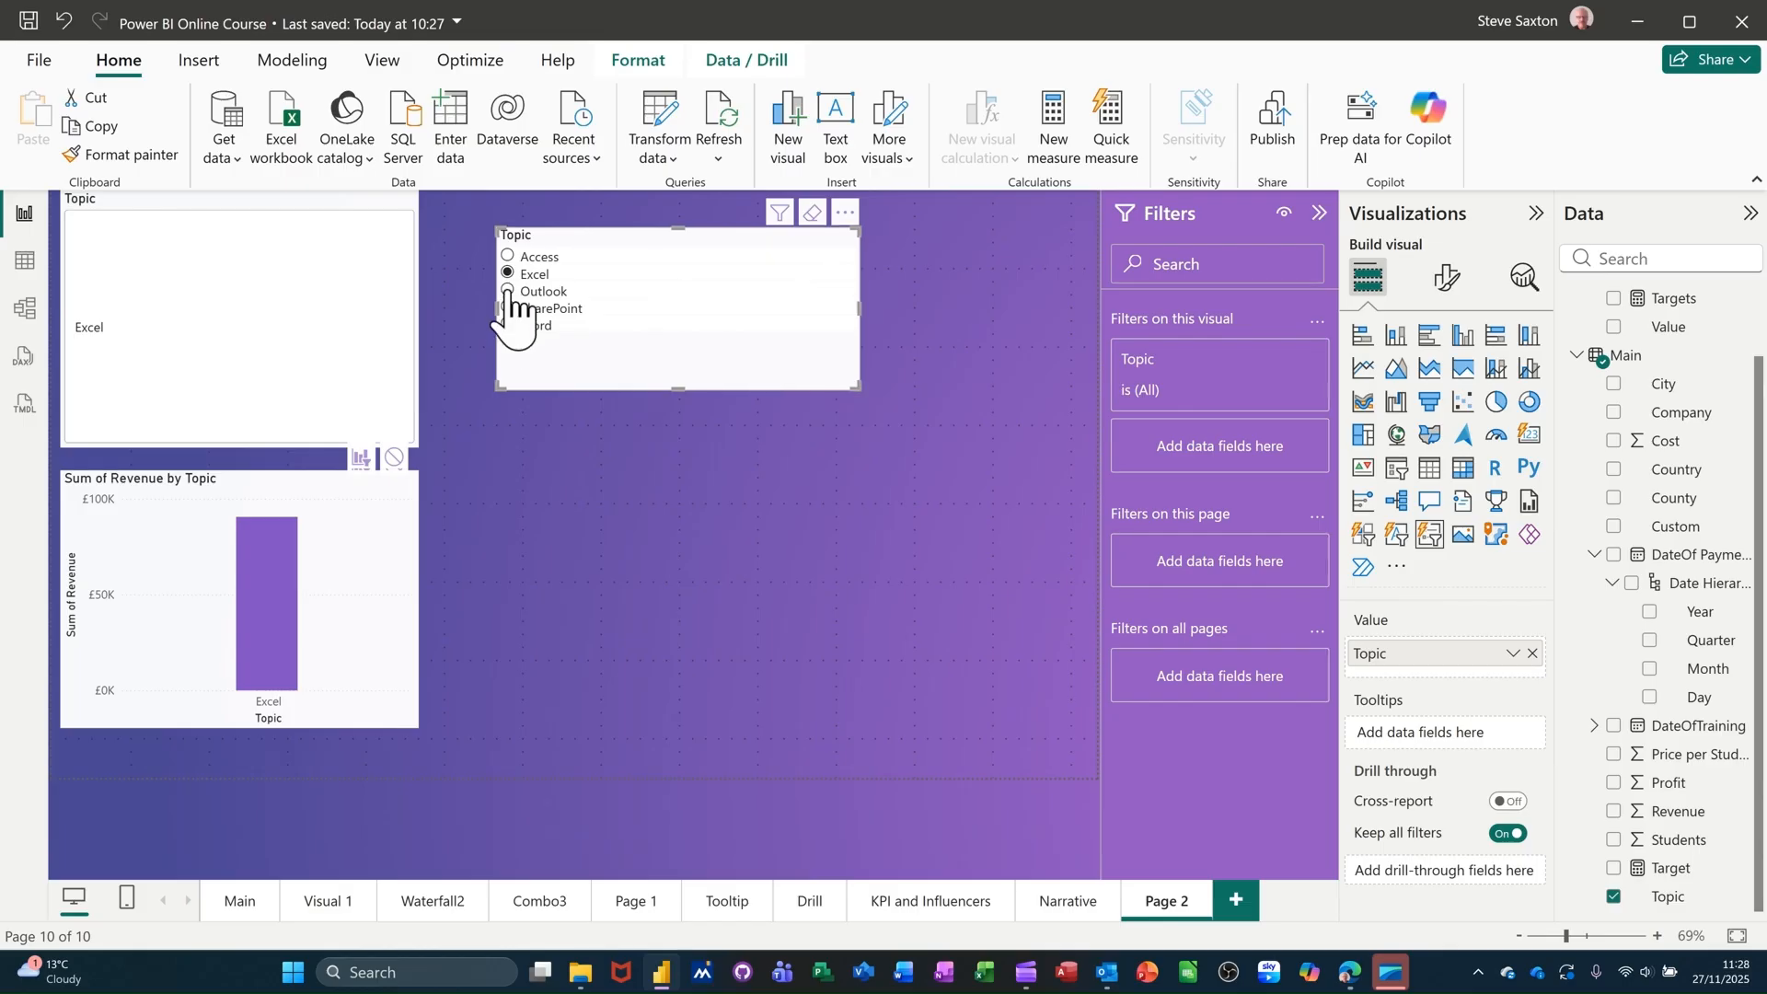
click(509, 293)
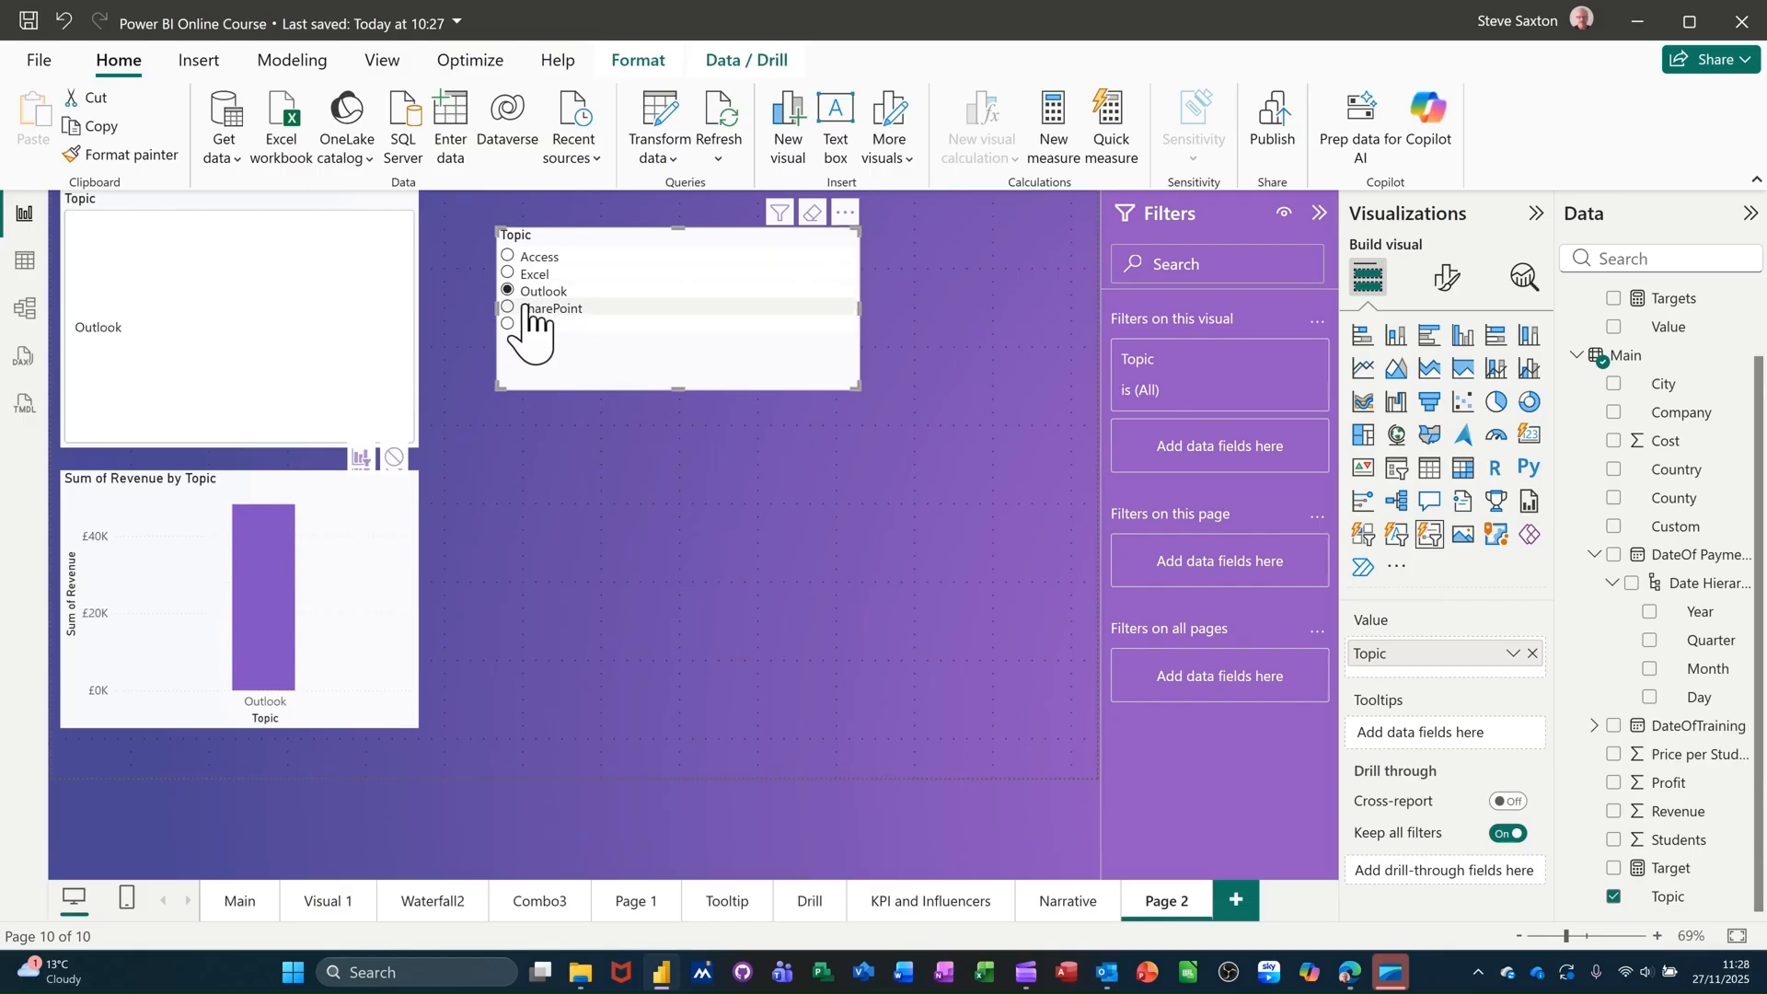
click(554, 350)
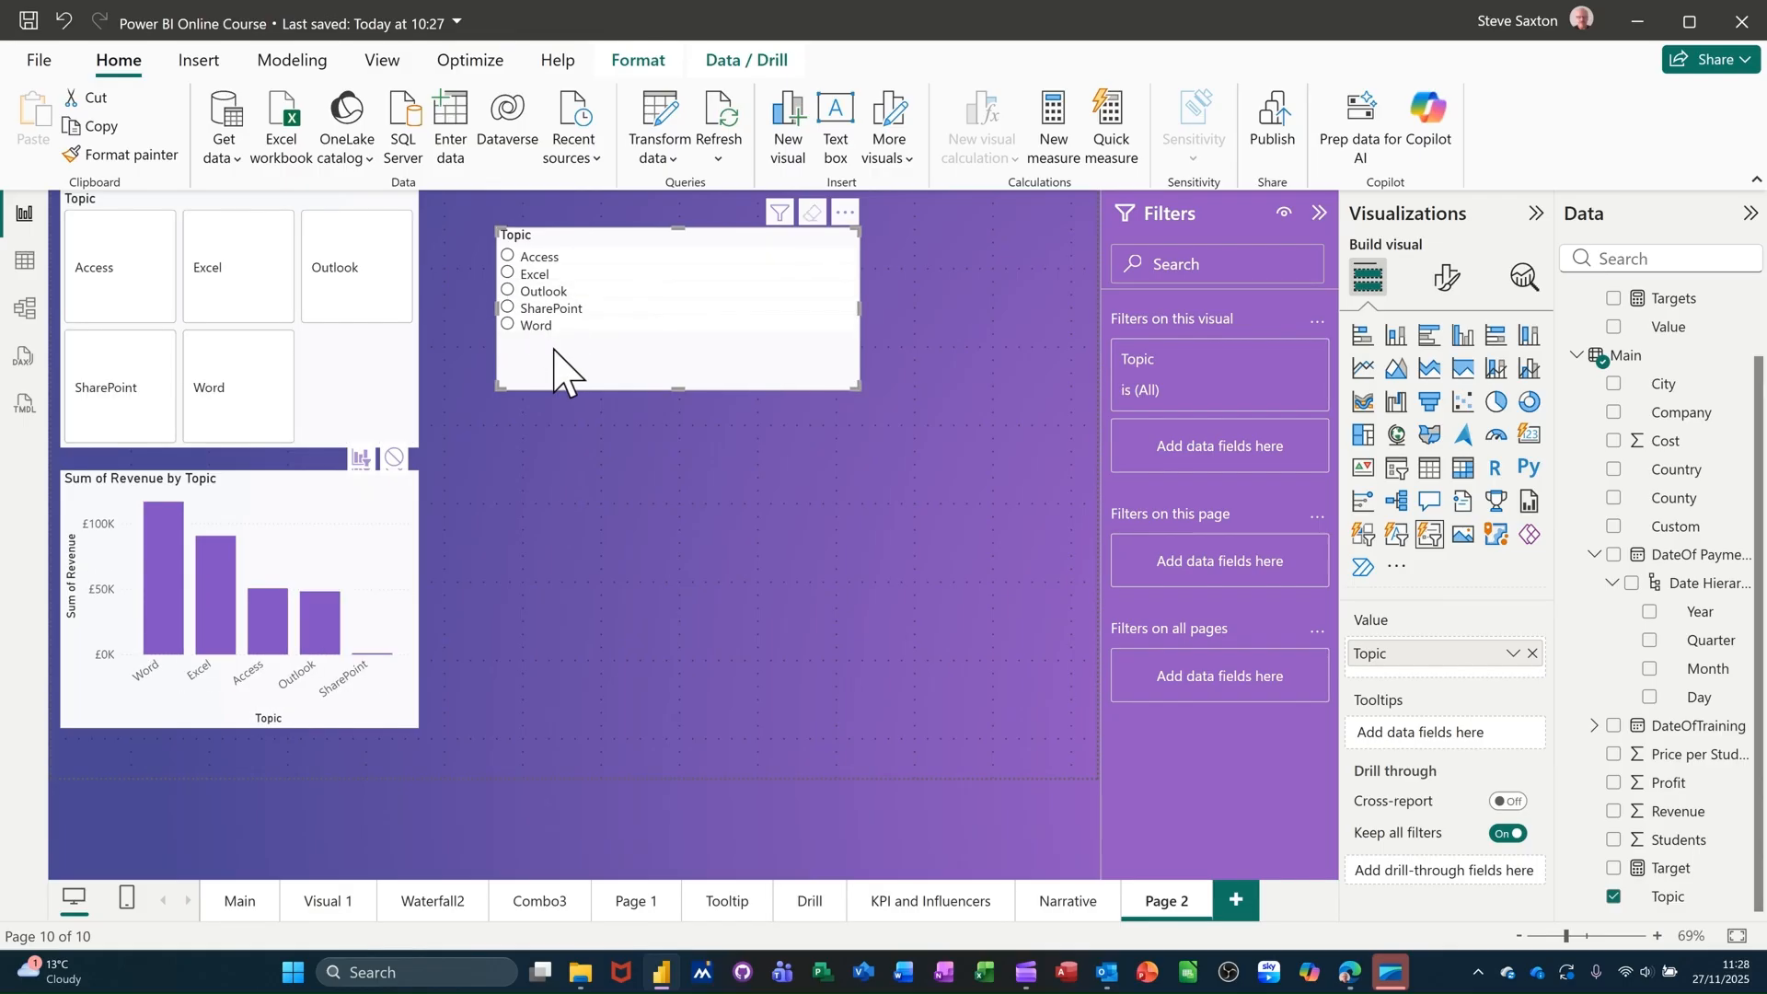
Step: Move the list slicer closer to the Topic button slicer
click(889, 375)
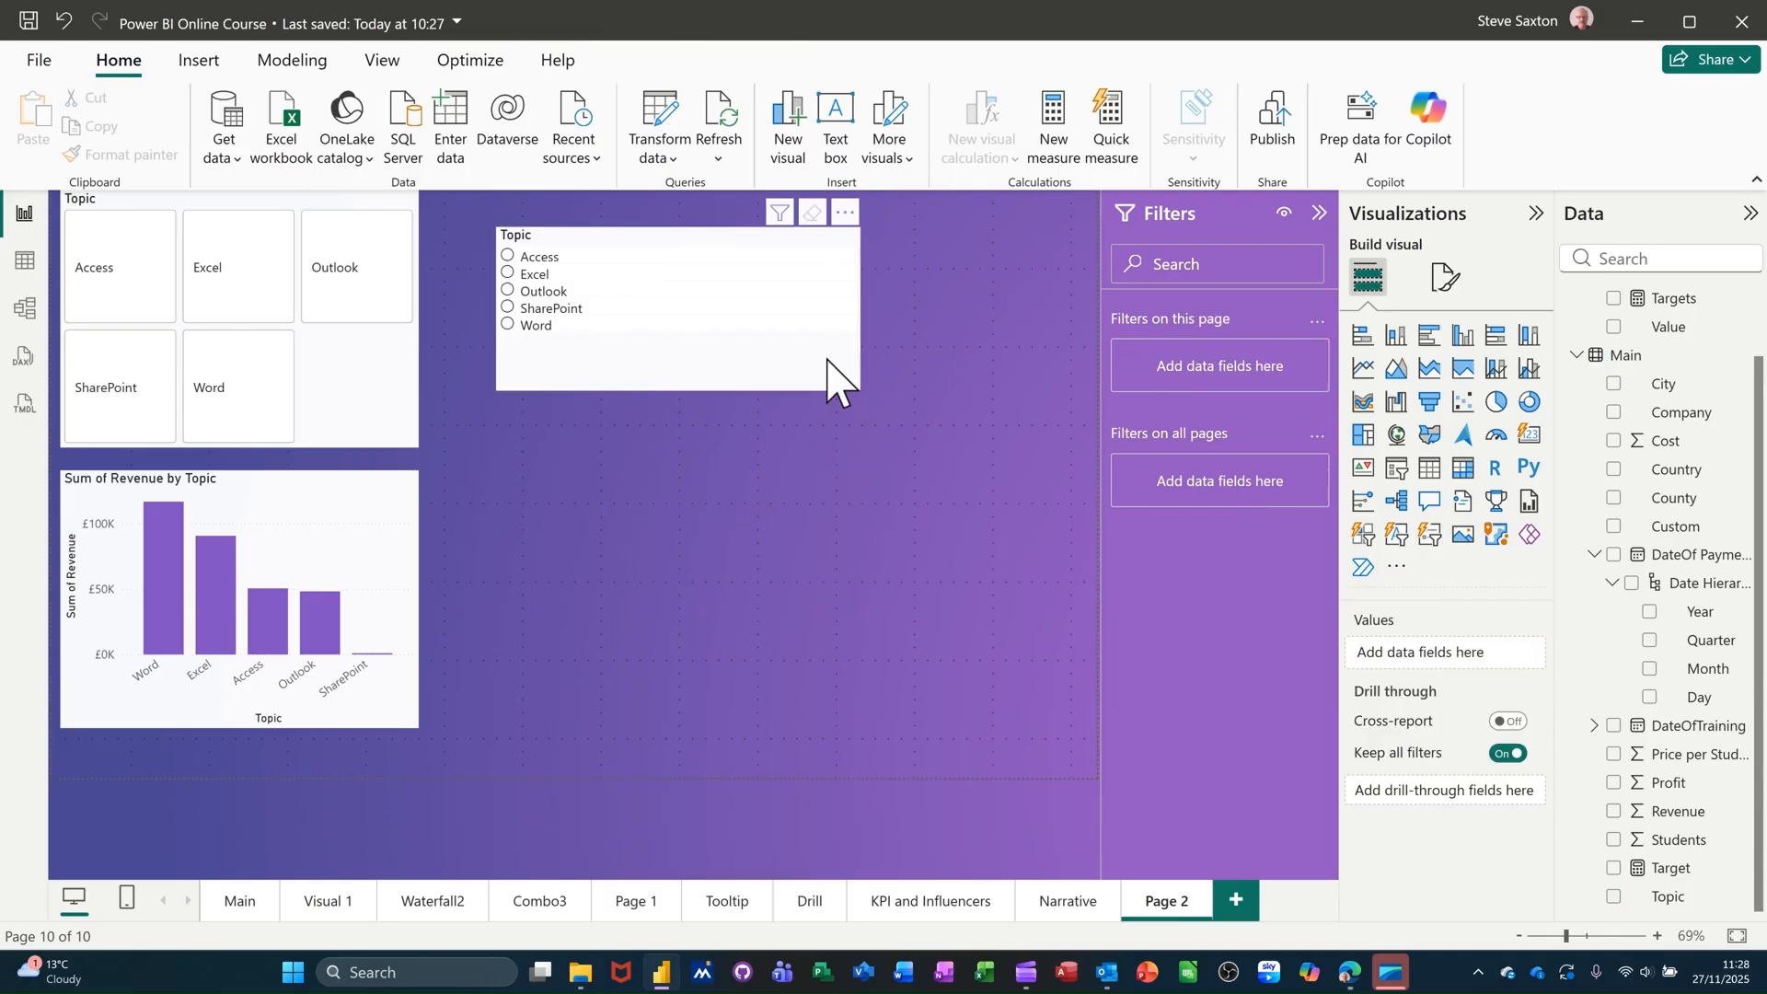
drag(793, 348, 746, 332)
click(966, 423)
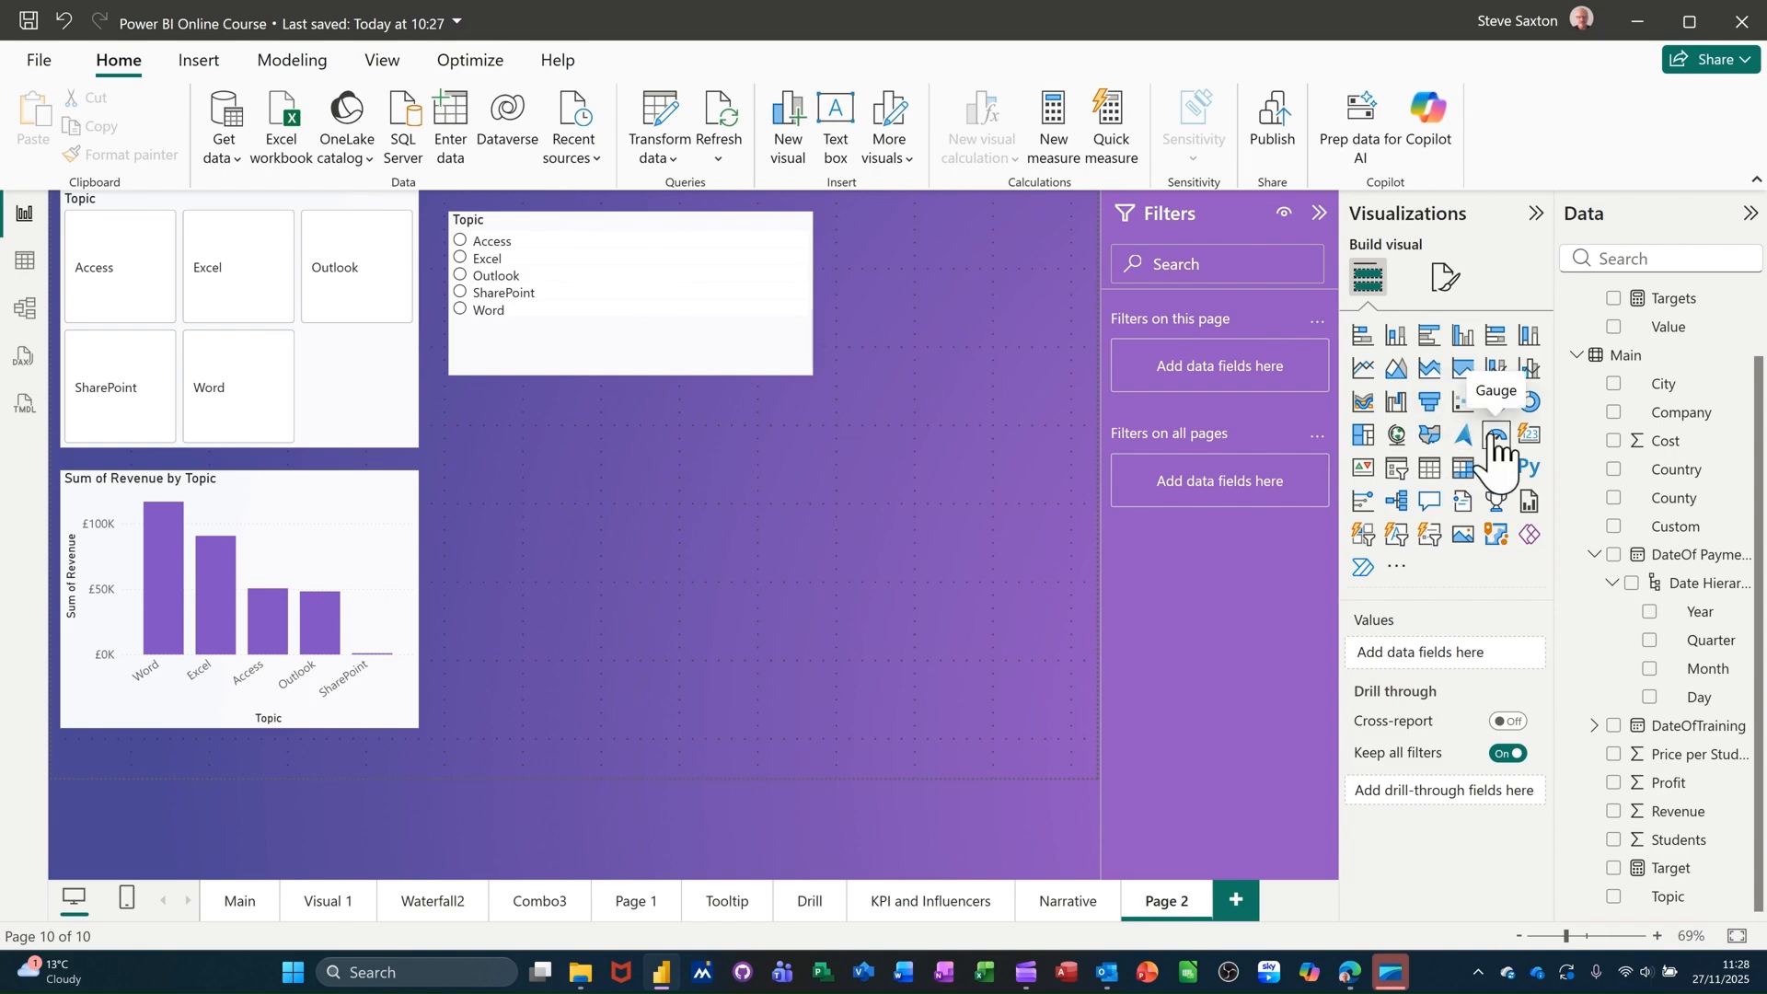
Step: Add a gauge below the list slicer with the Topic and Revenue fields
drag(1493, 440, 810, 508)
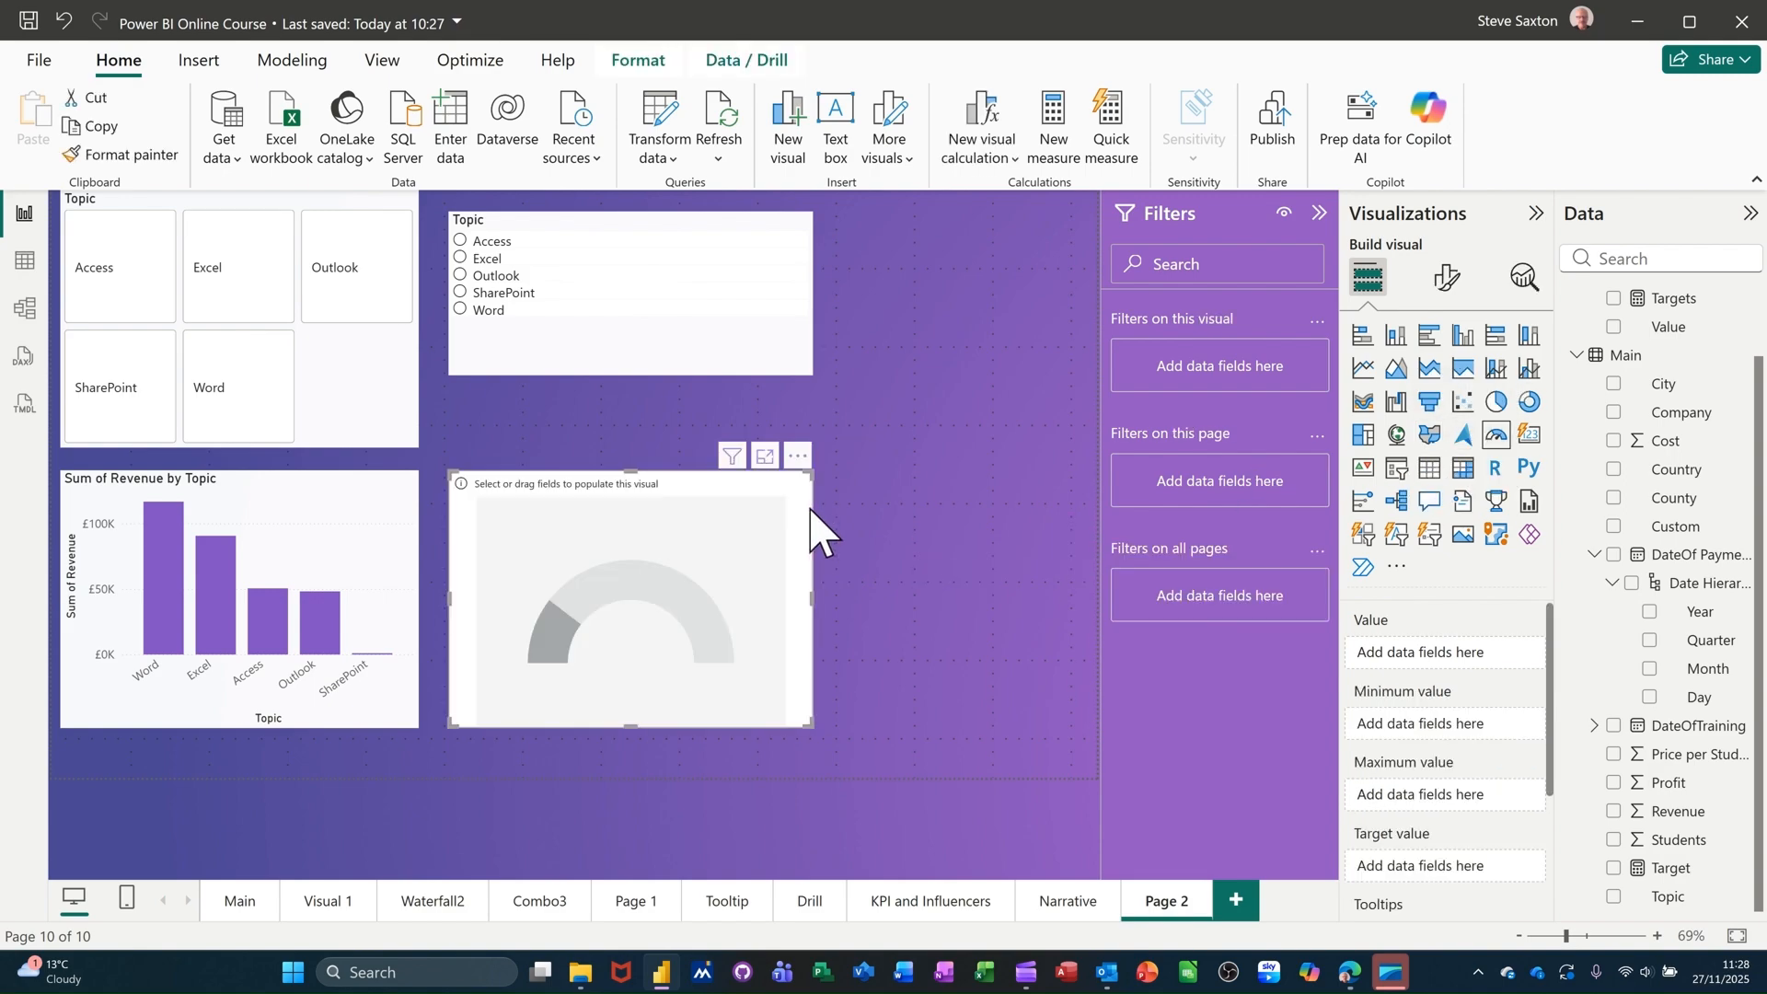
click(1615, 898)
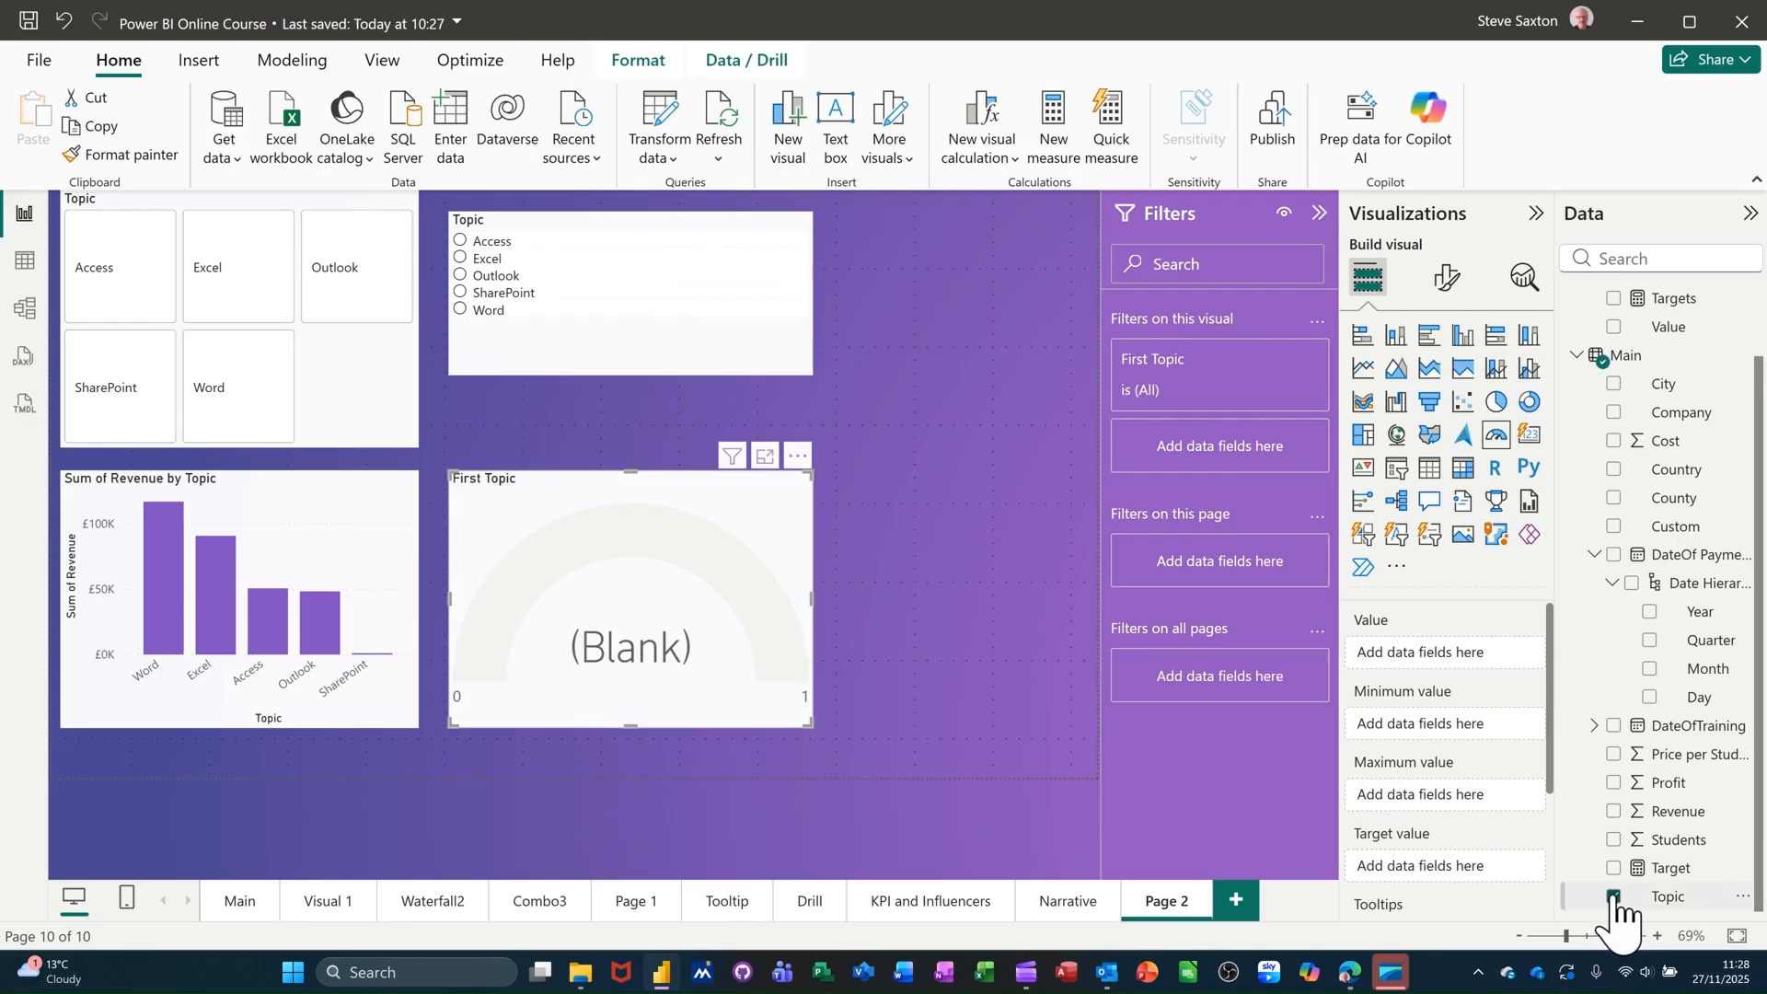
click(1614, 812)
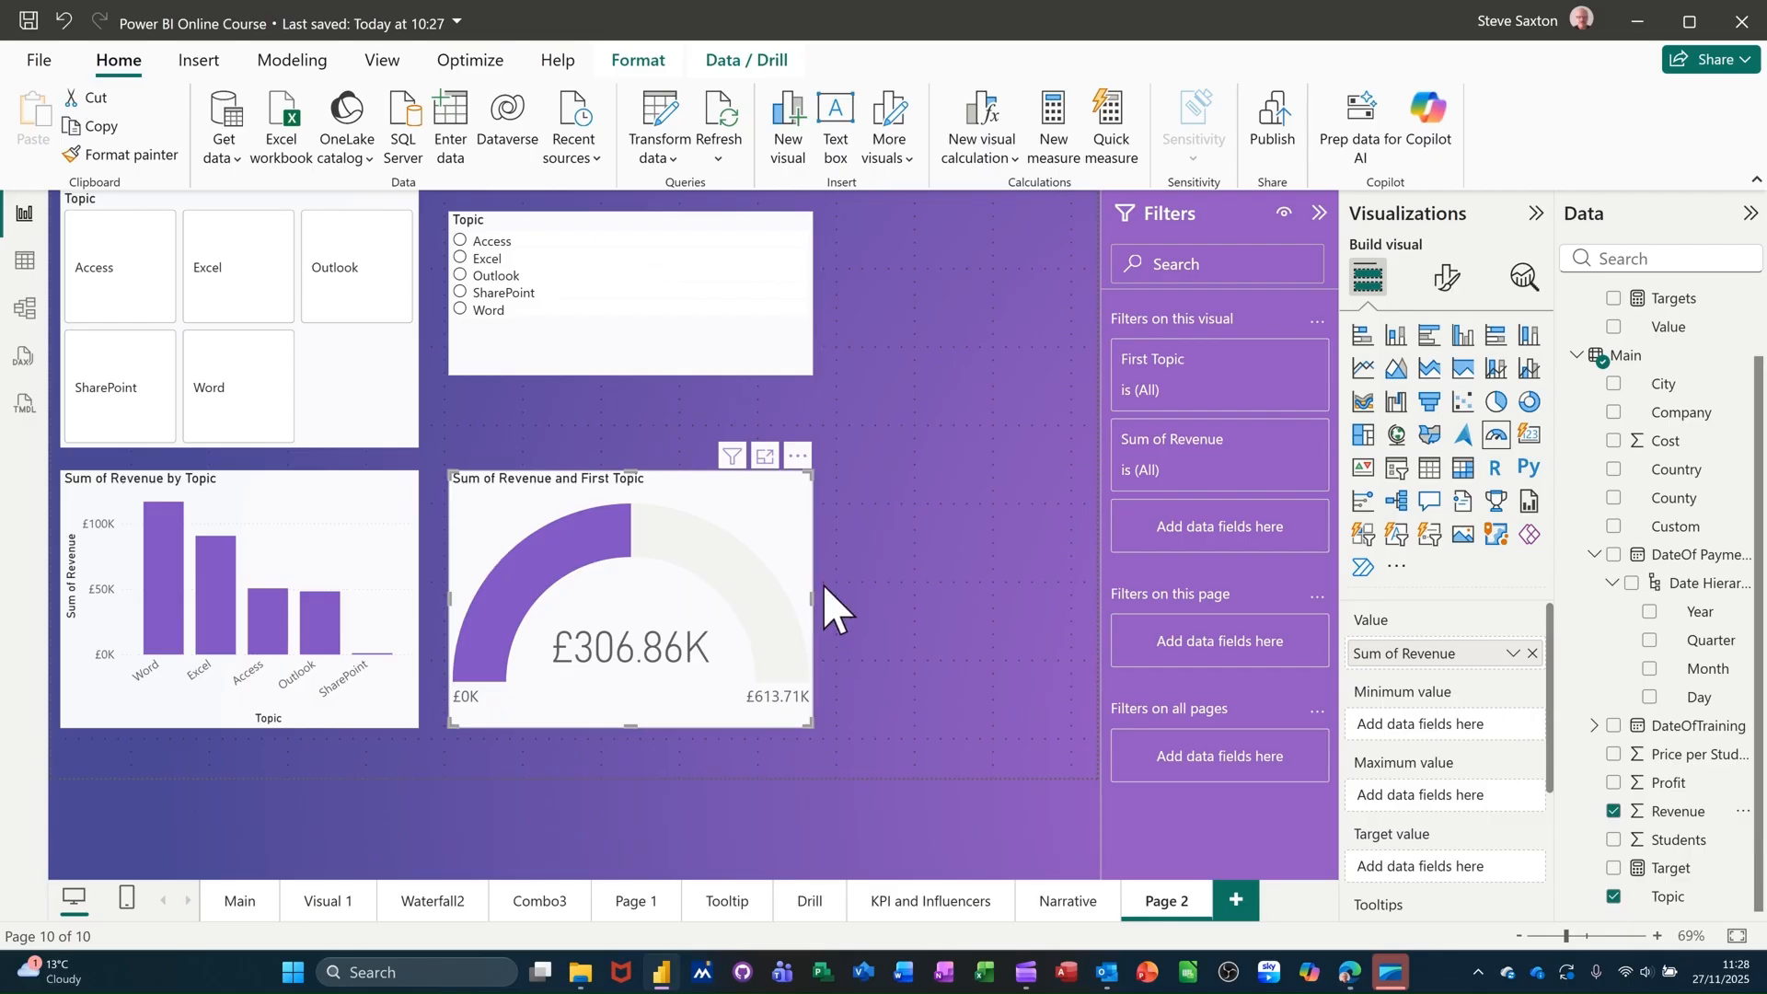
click(904, 383)
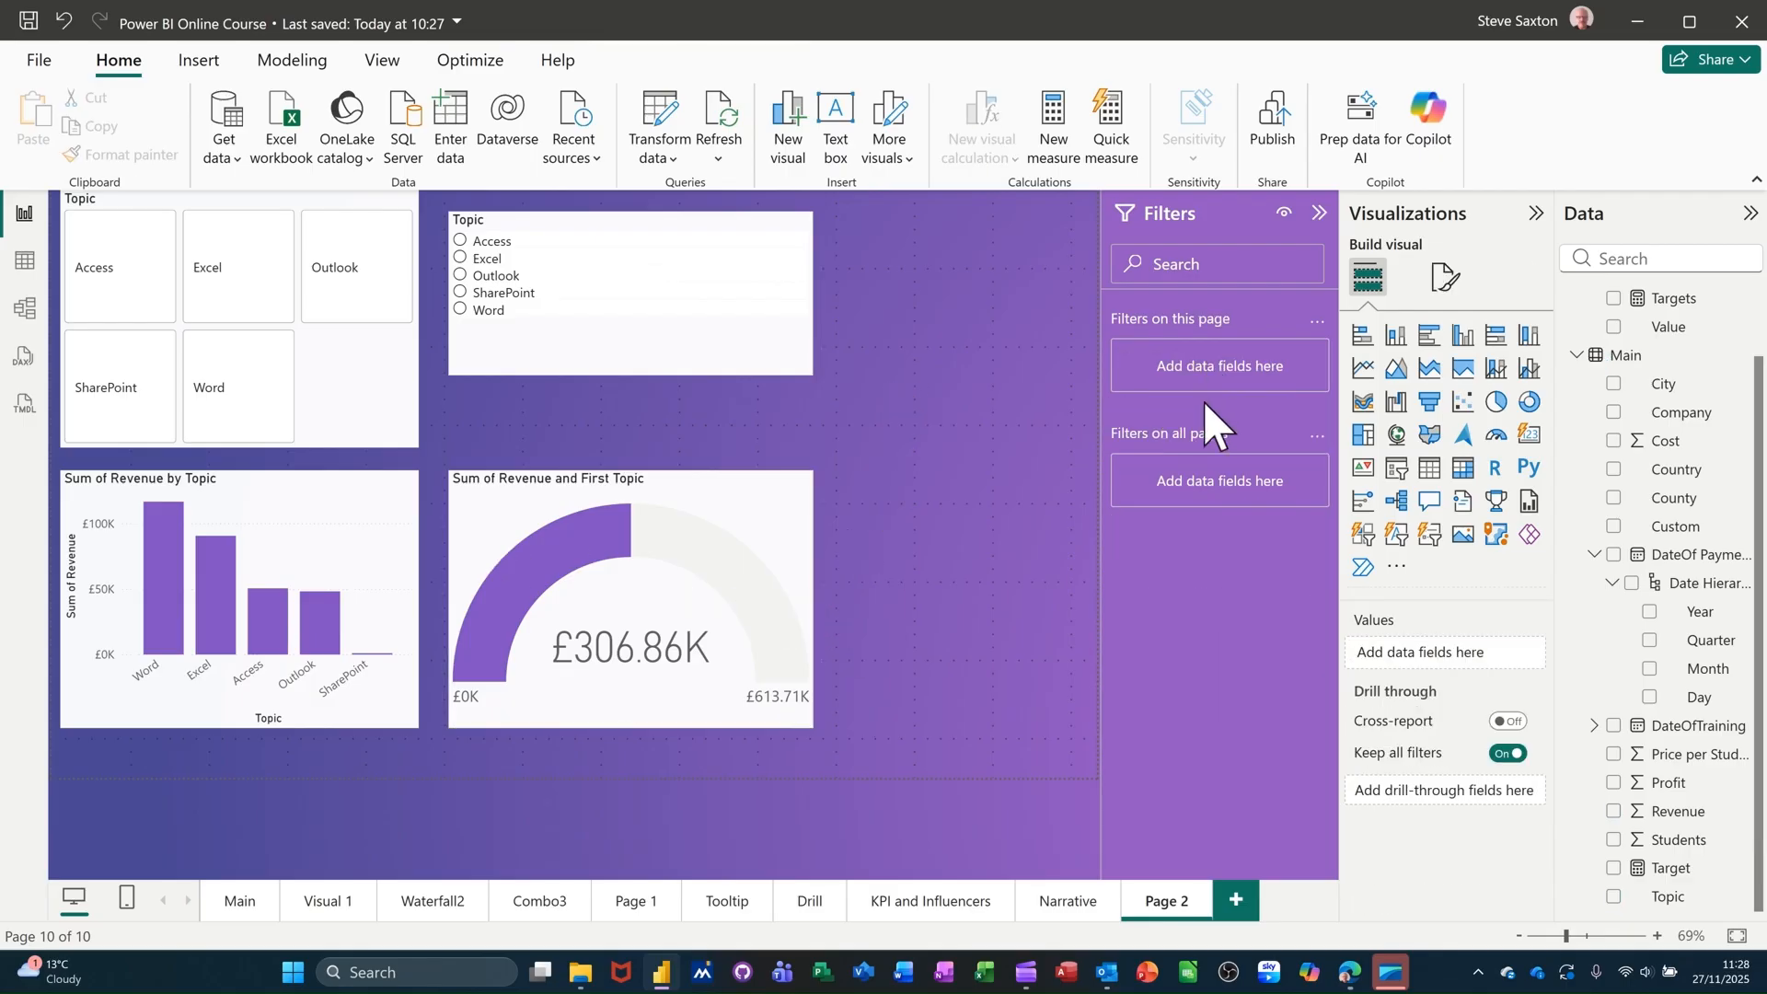
Step: Add a scatter chart beside the list slicer with Revenue on the X axis and the DateOf Payment Year as values
click(1464, 402)
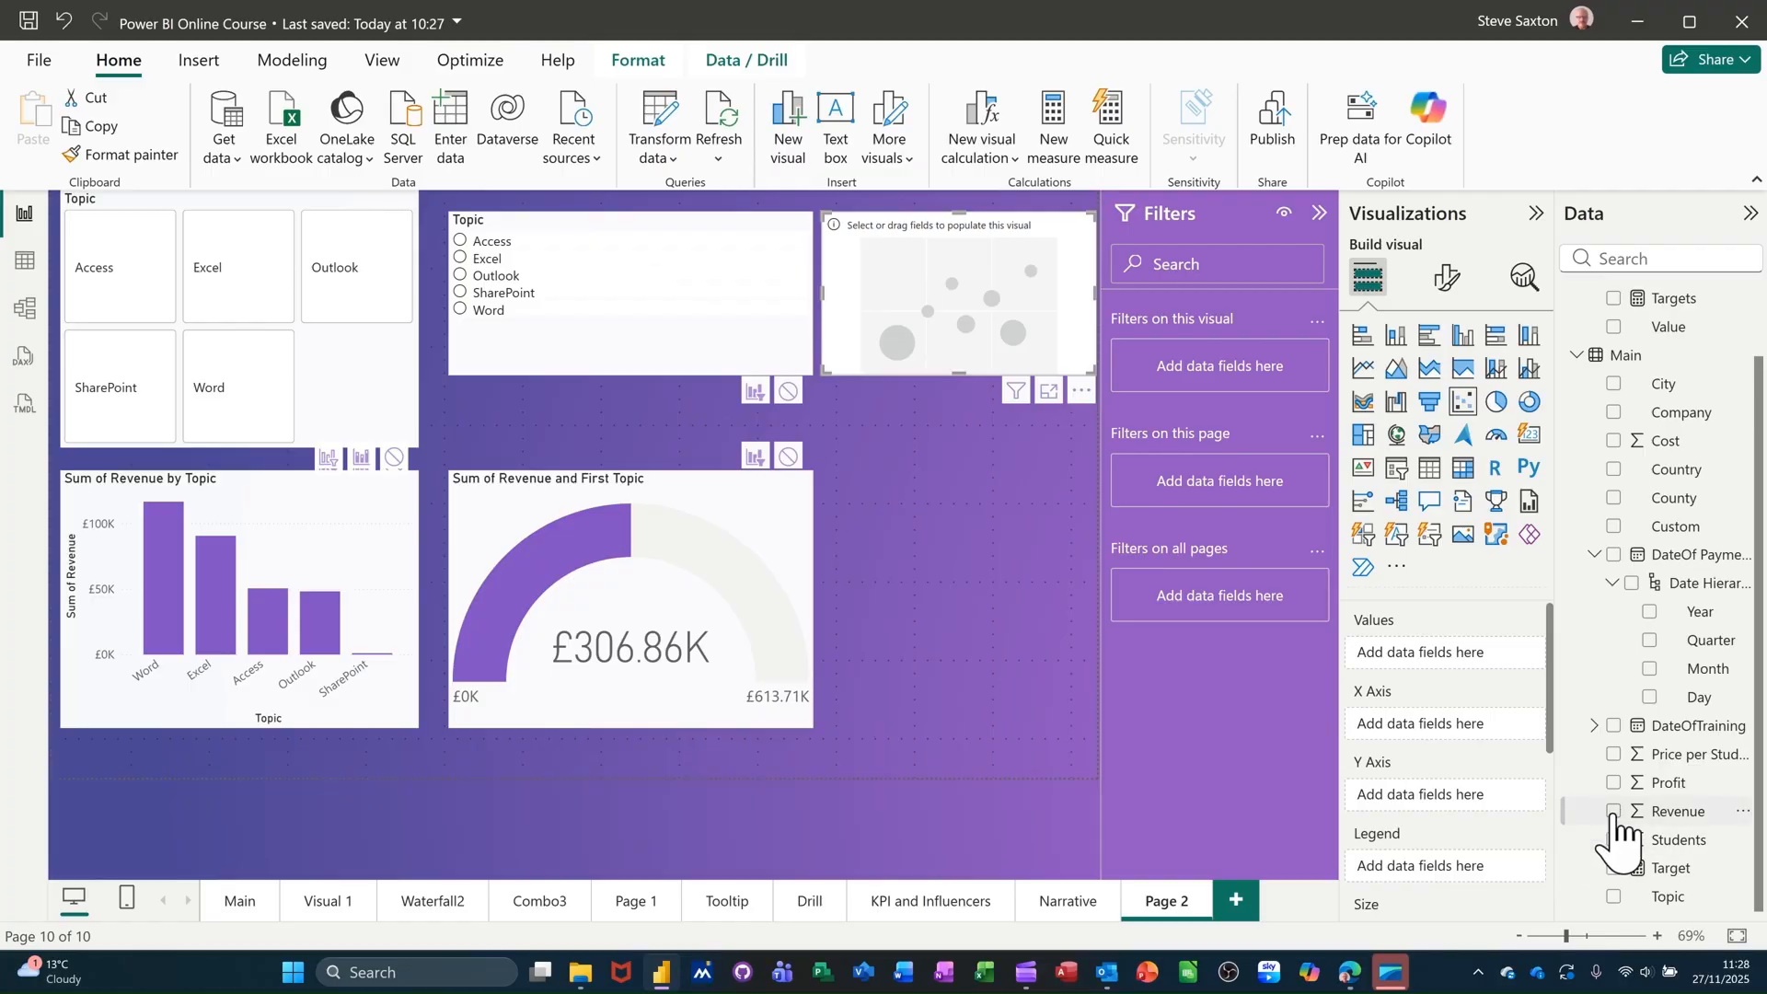
click(1580, 816)
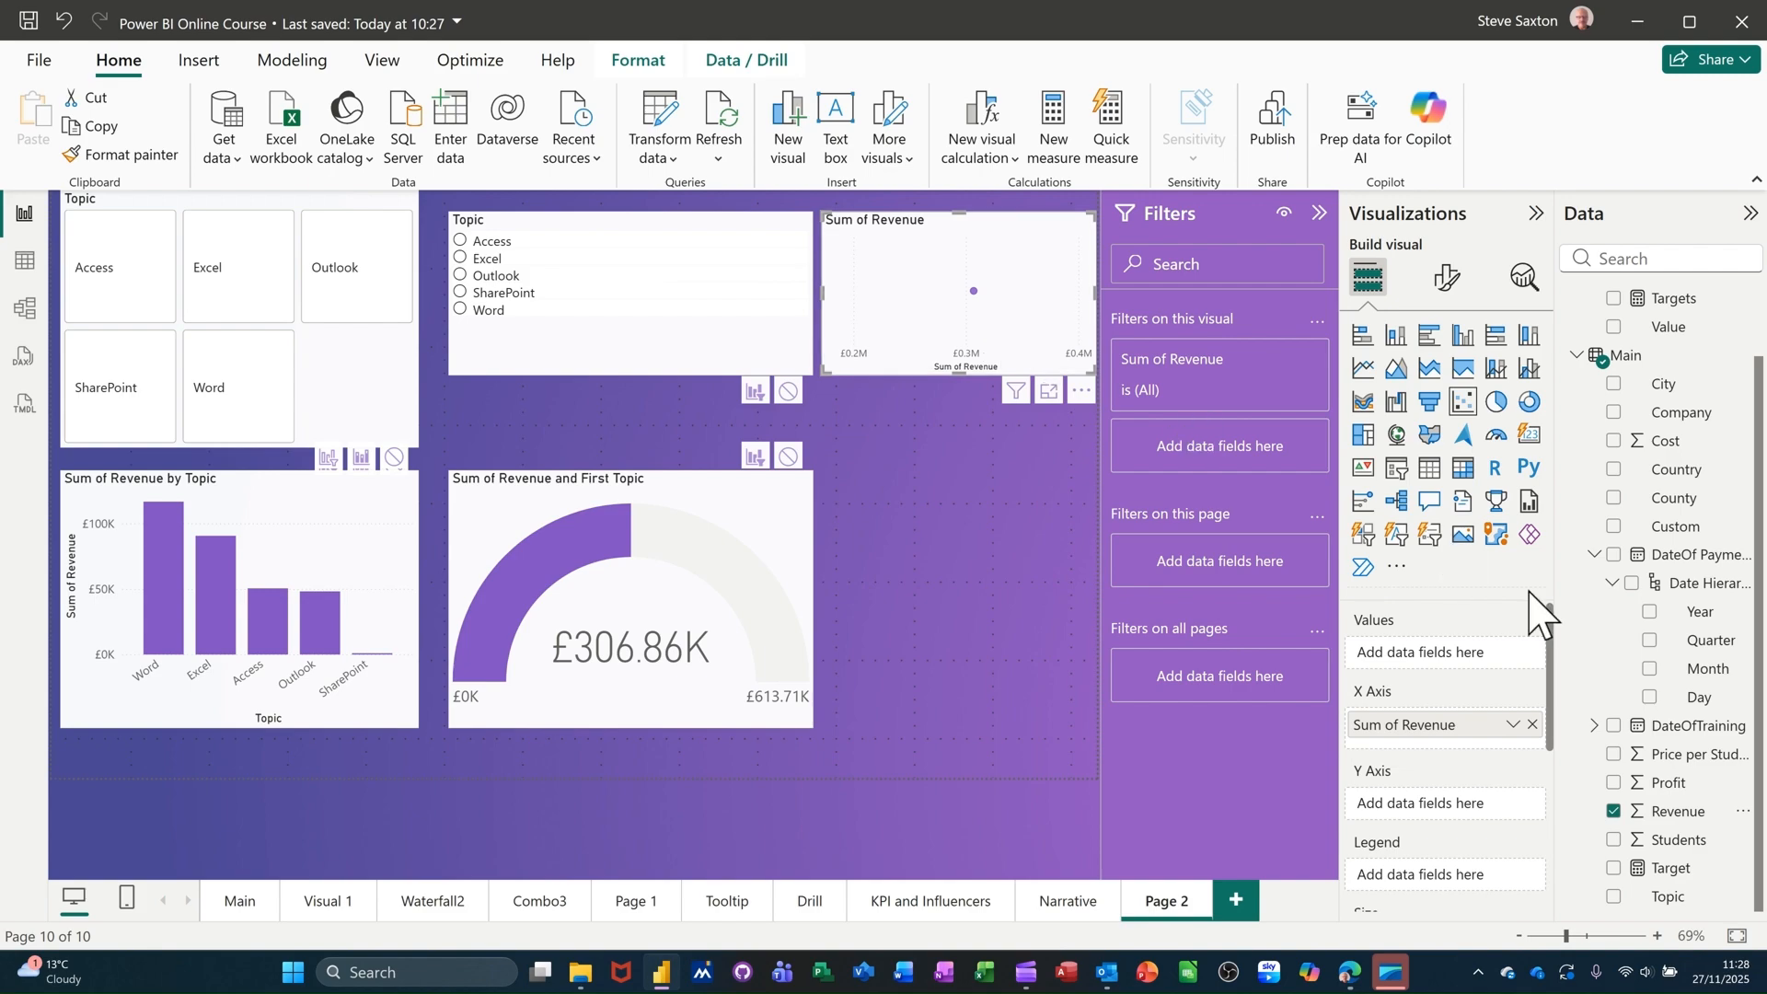
click(1644, 614)
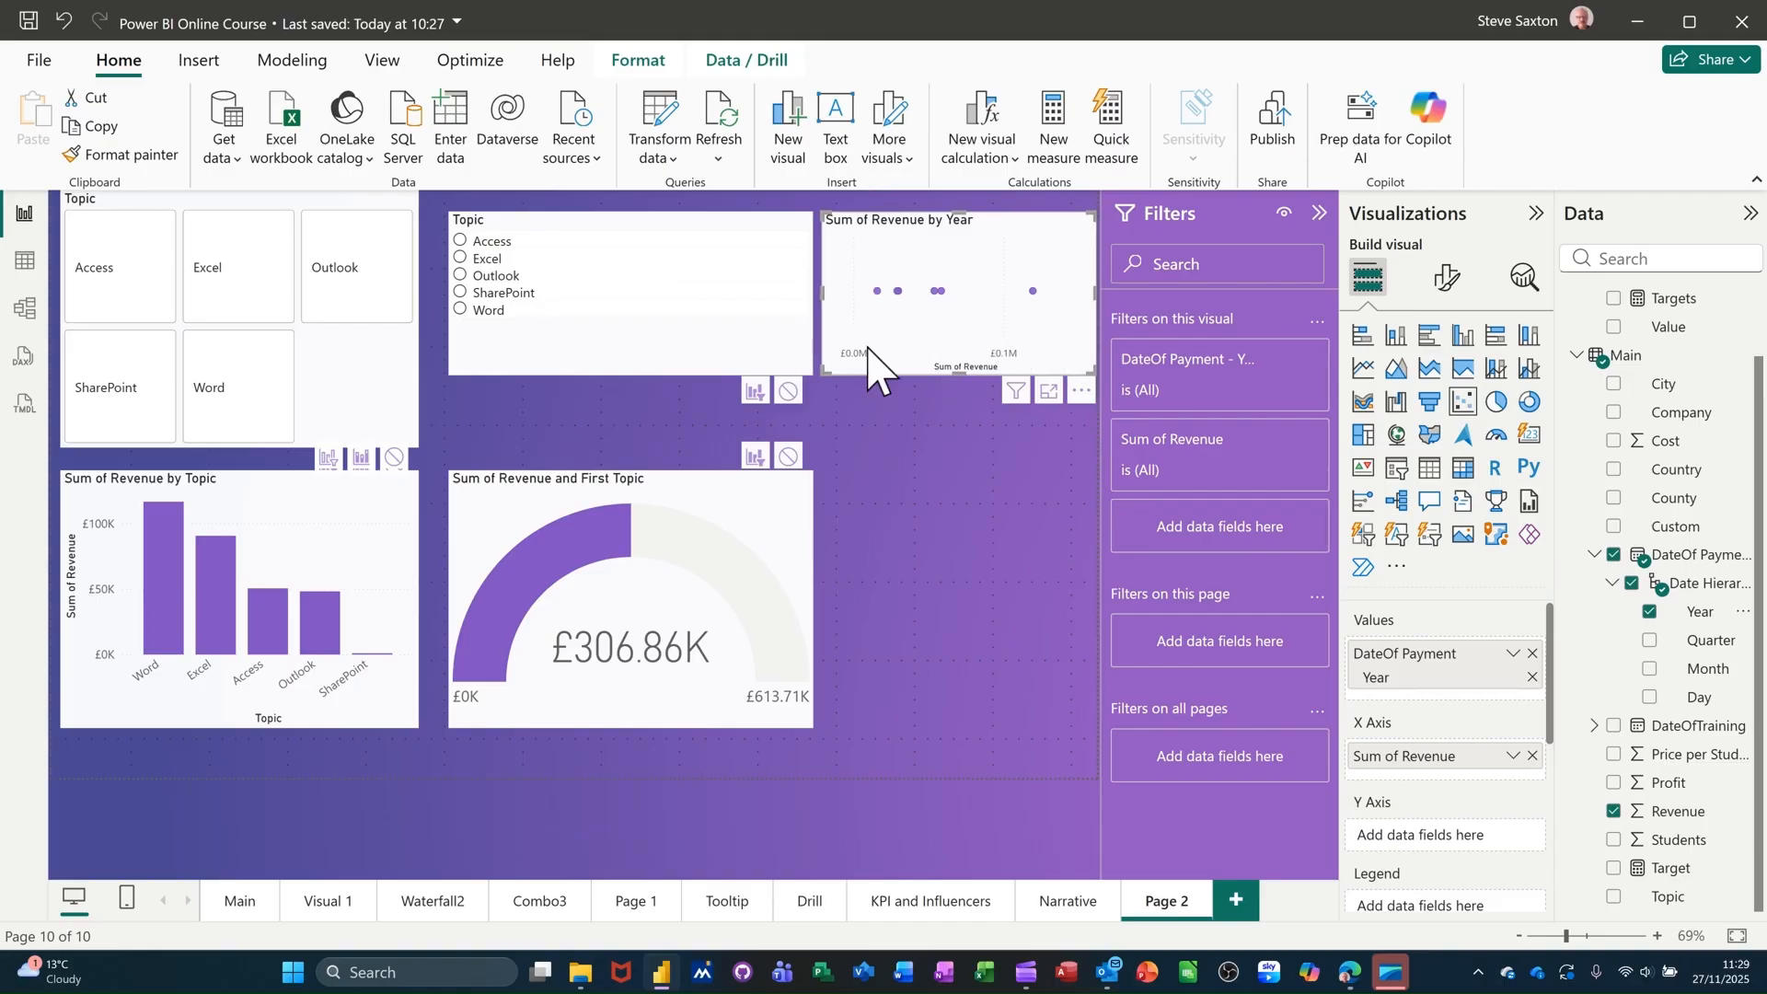
click(854, 430)
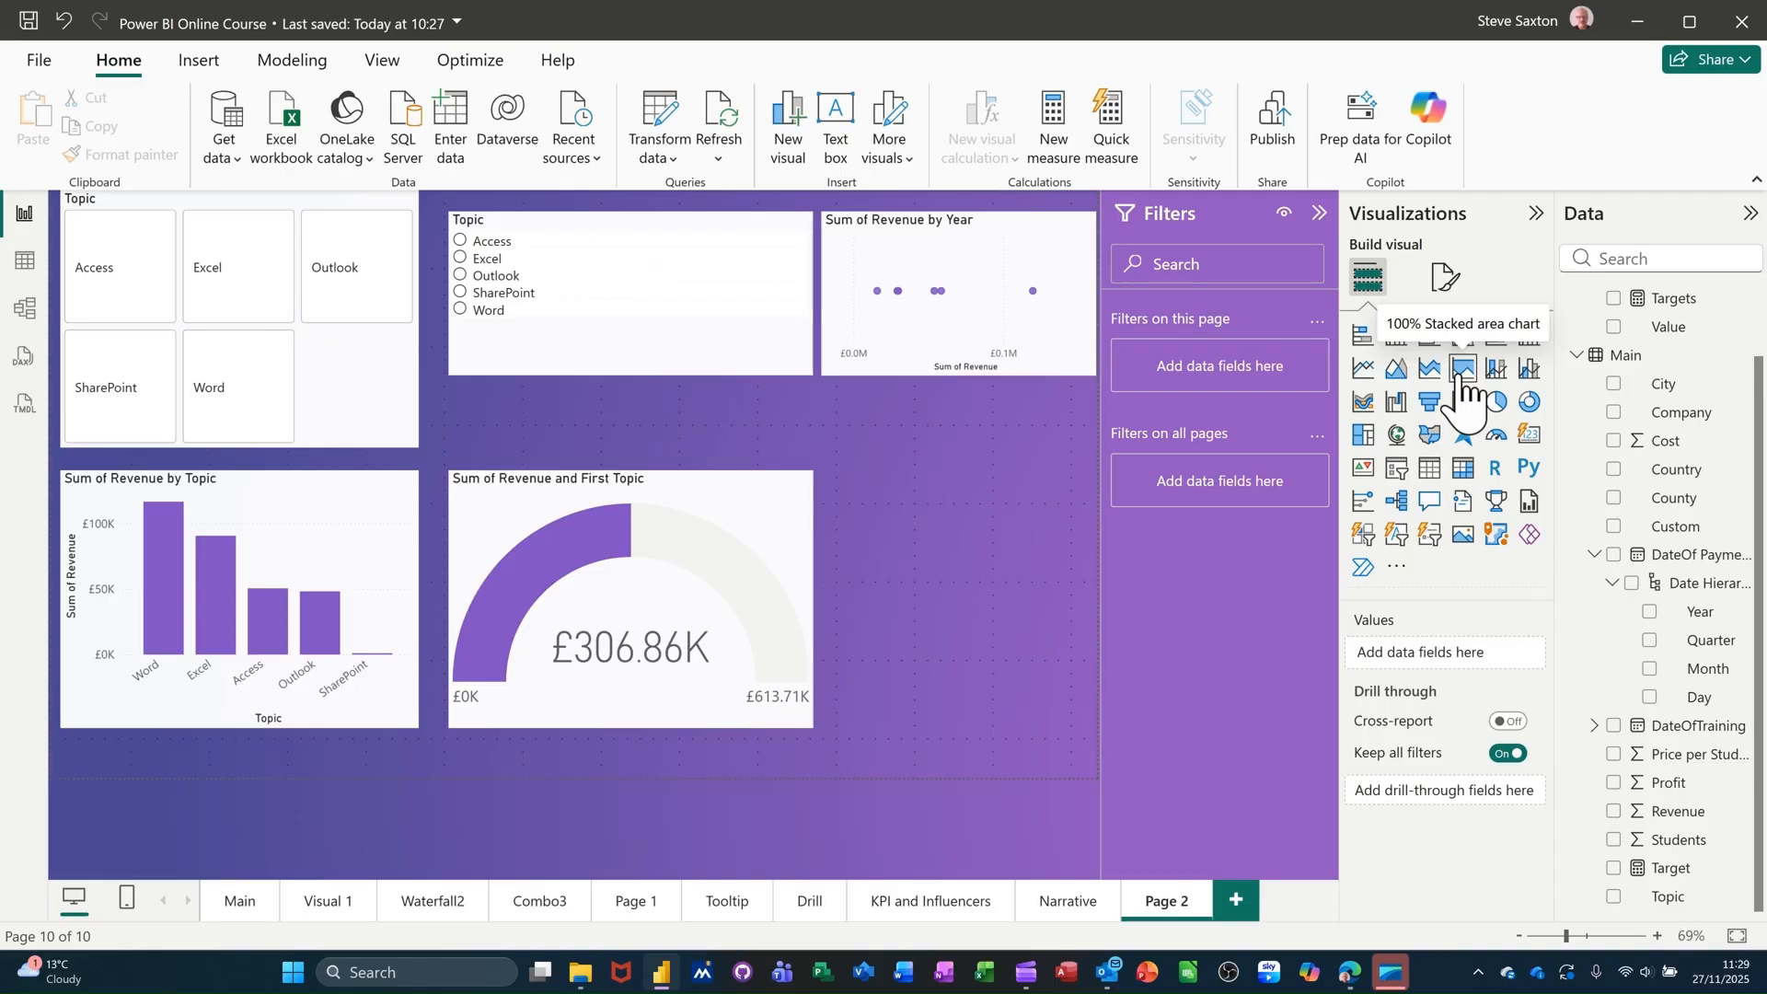
Step: Add a 100% stacked area chart of Revenue by Topic beside the gauge, with City as the legend
drag(1464, 391, 1013, 597)
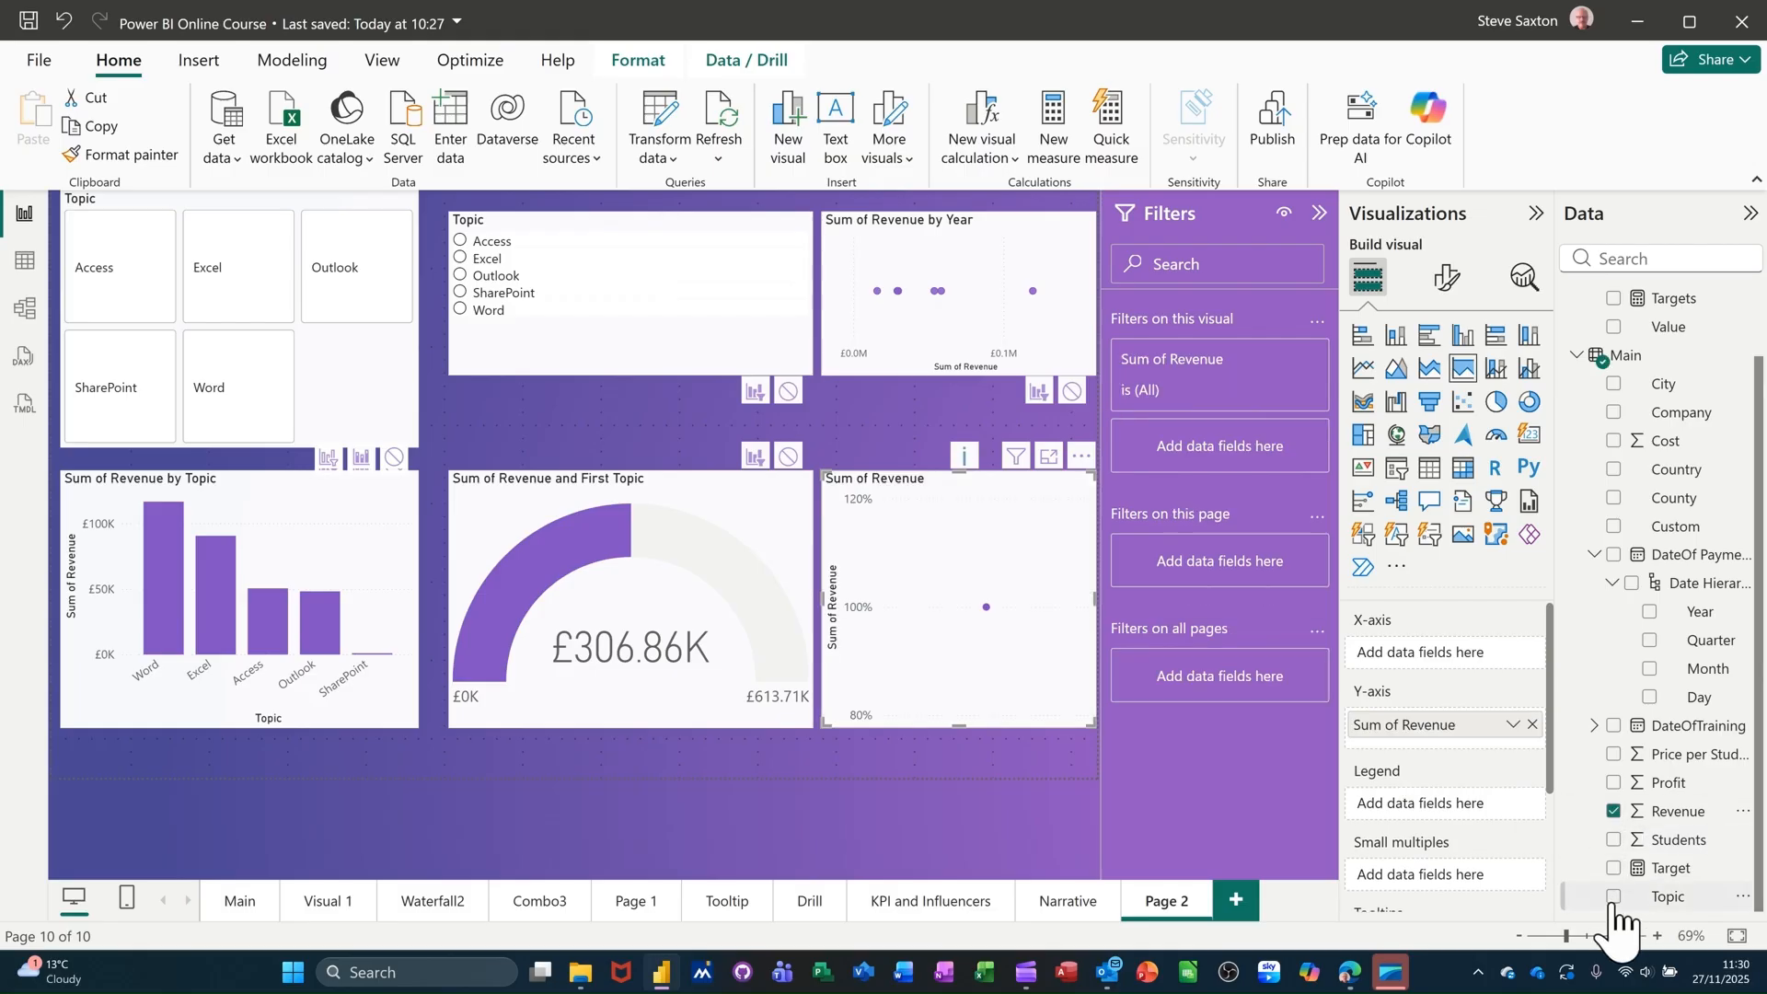
click(1613, 897)
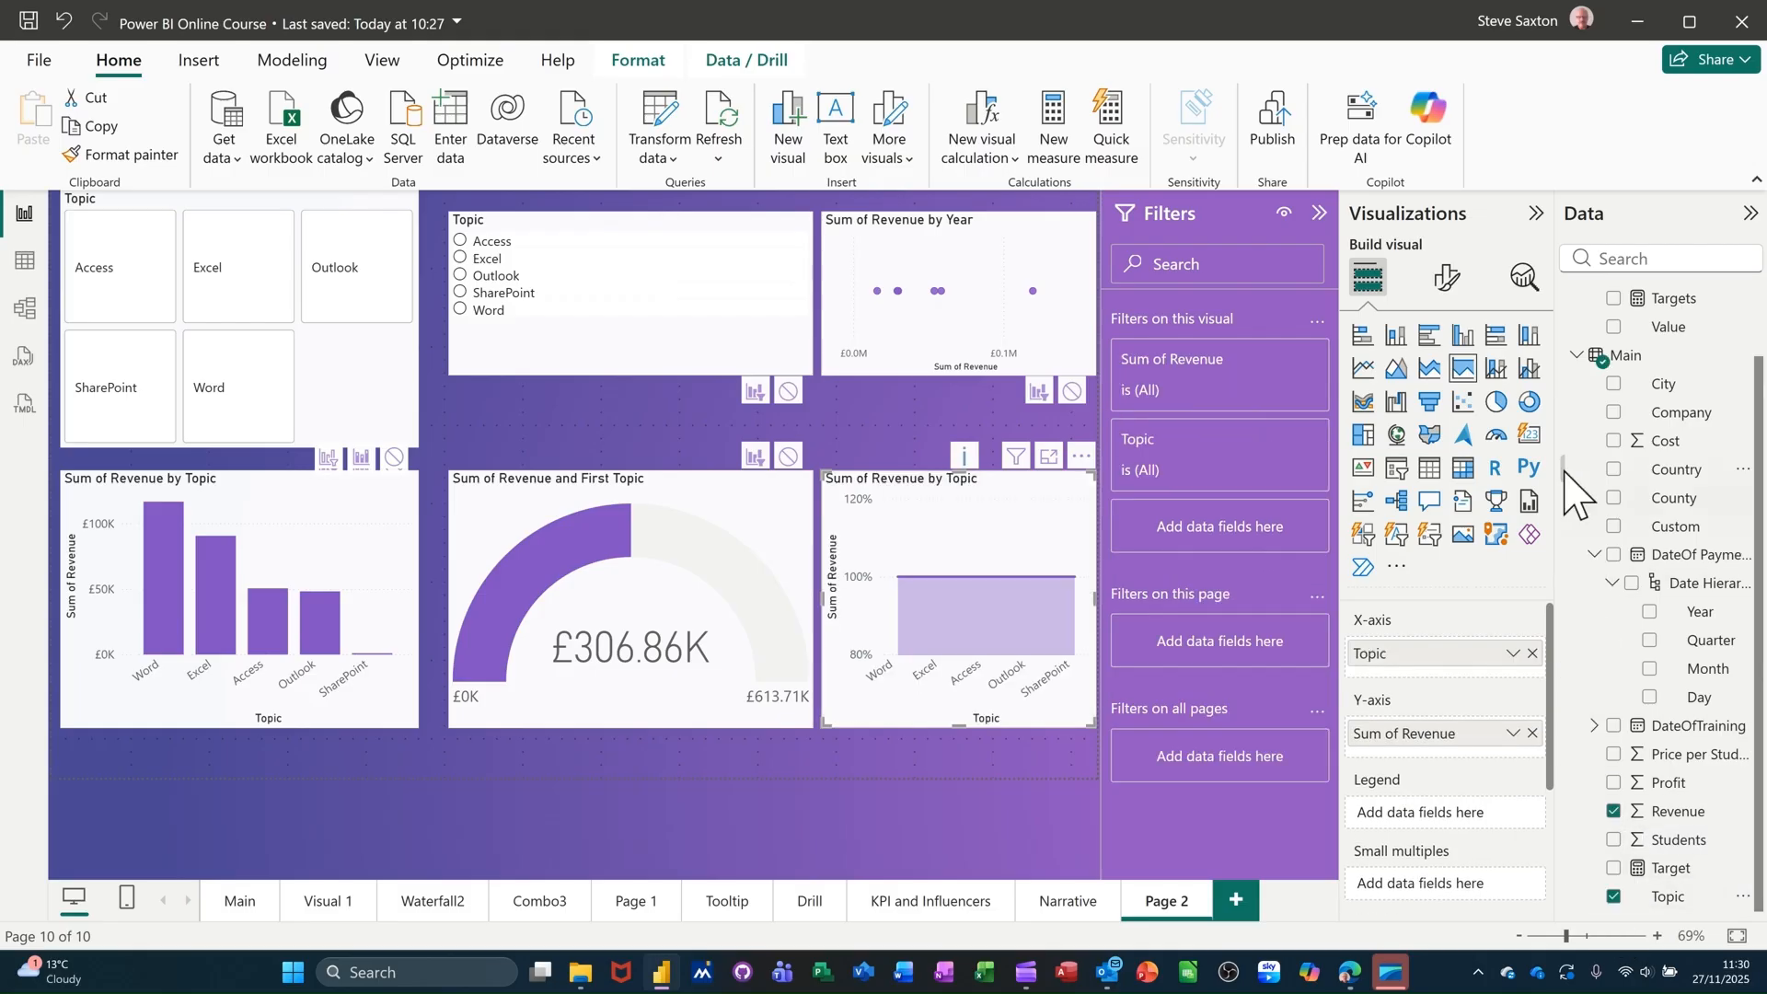
click(1614, 387)
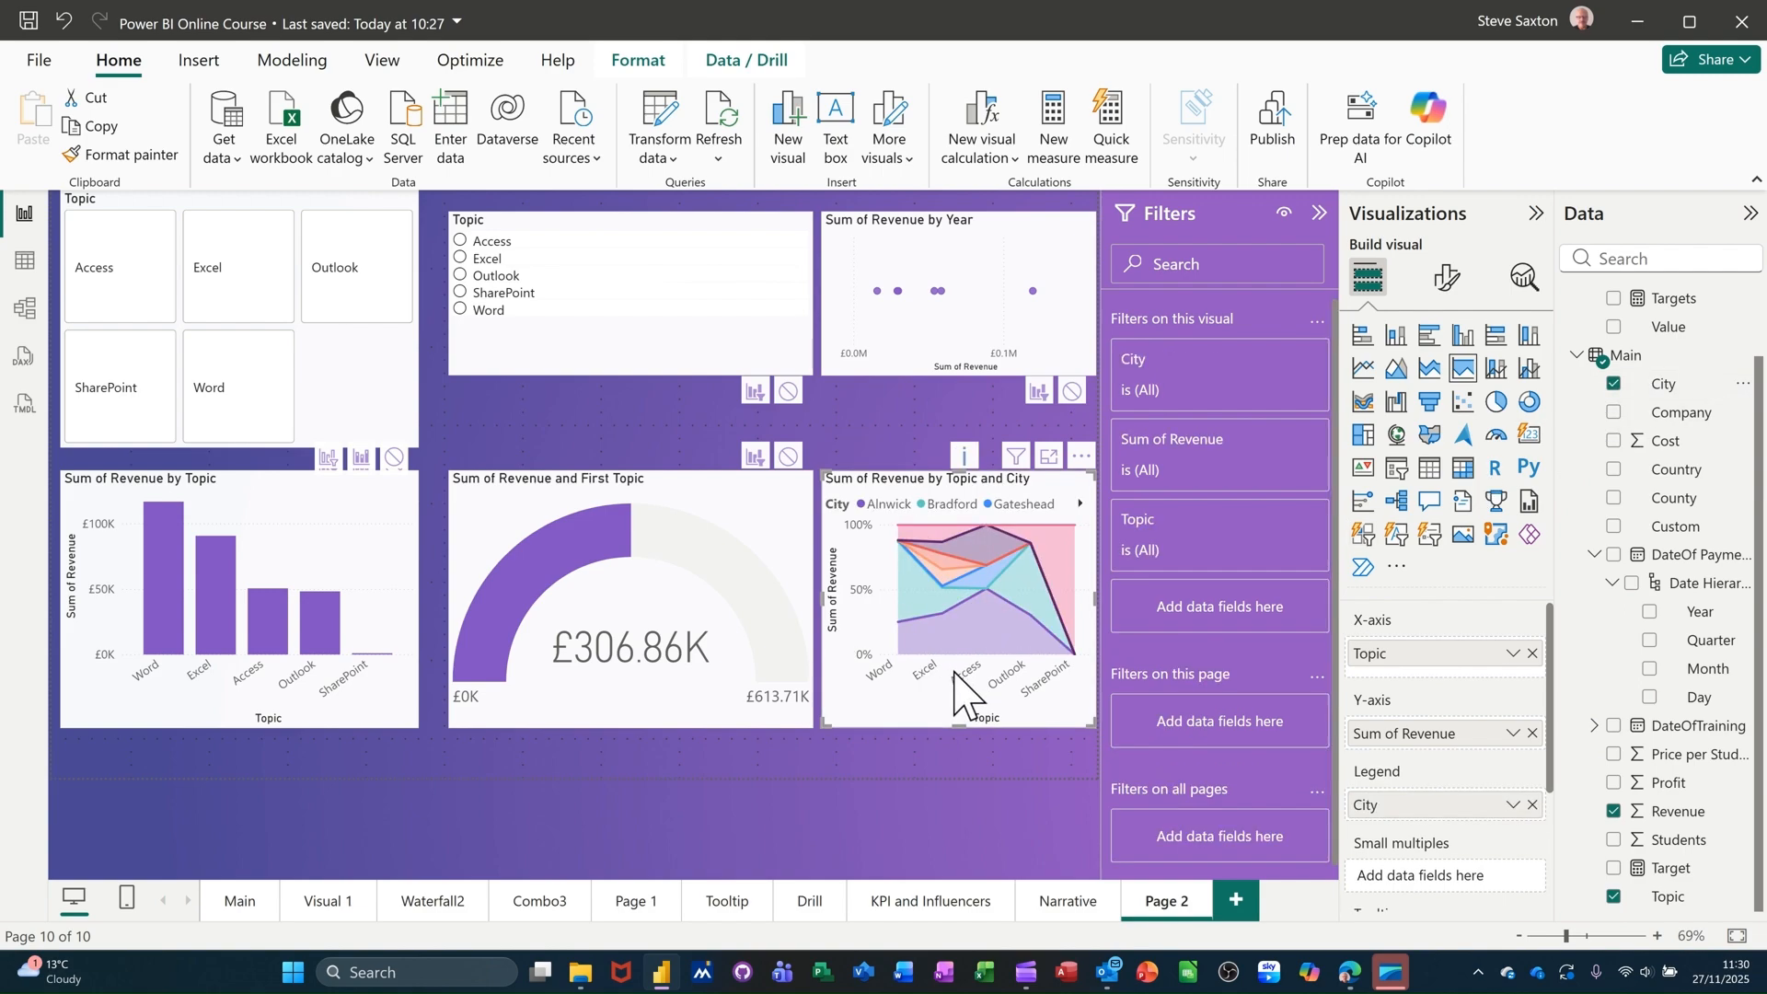
Step: Add a new report page and place an enlarged treemap on it showing Revenue by Topic
click(1236, 900)
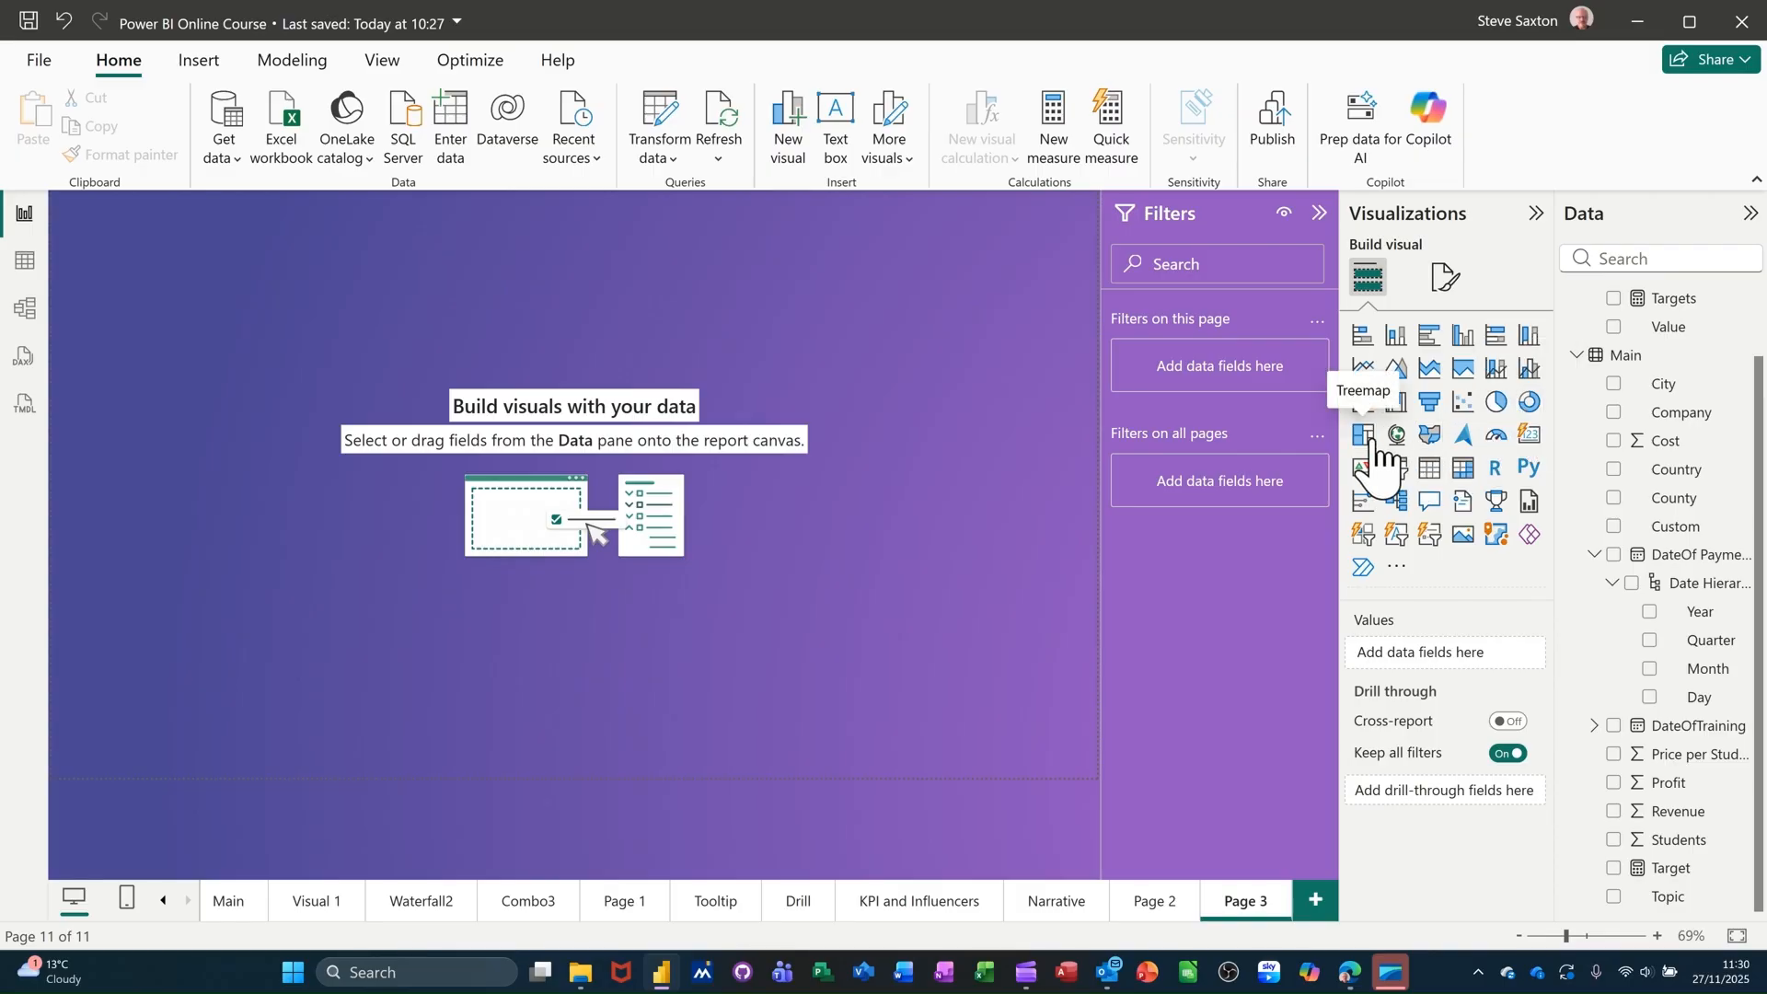
click(1372, 440)
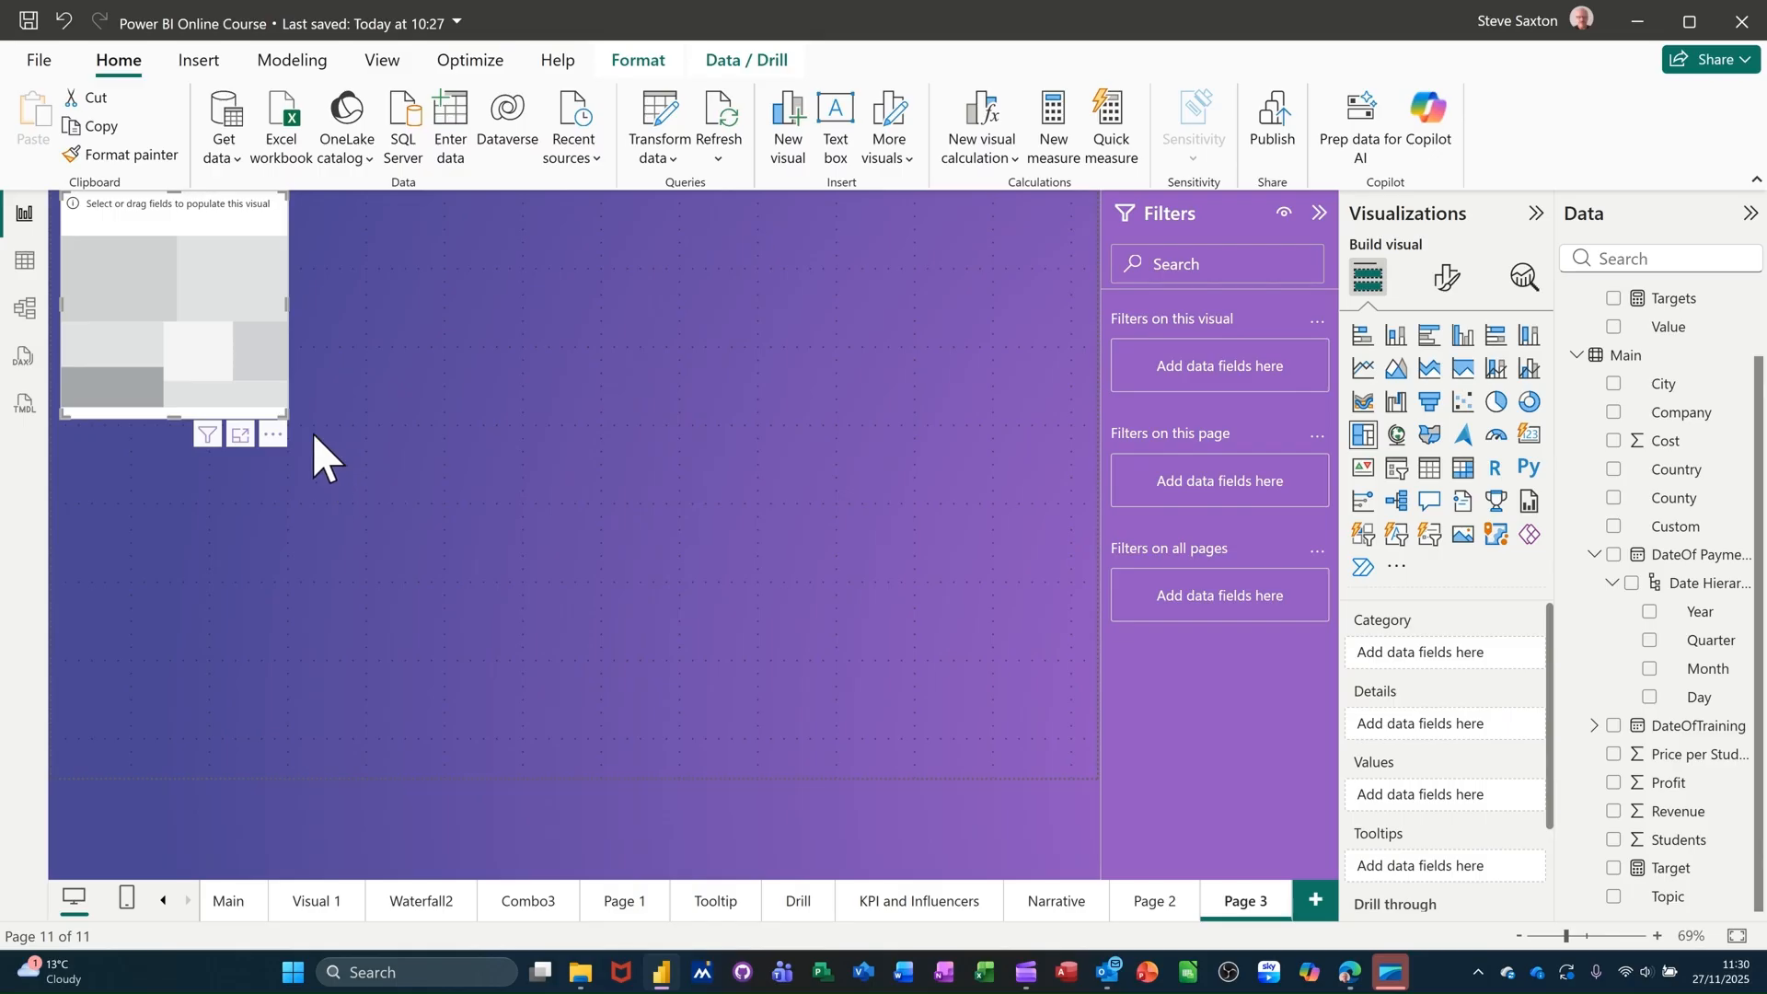
drag(287, 418, 408, 524)
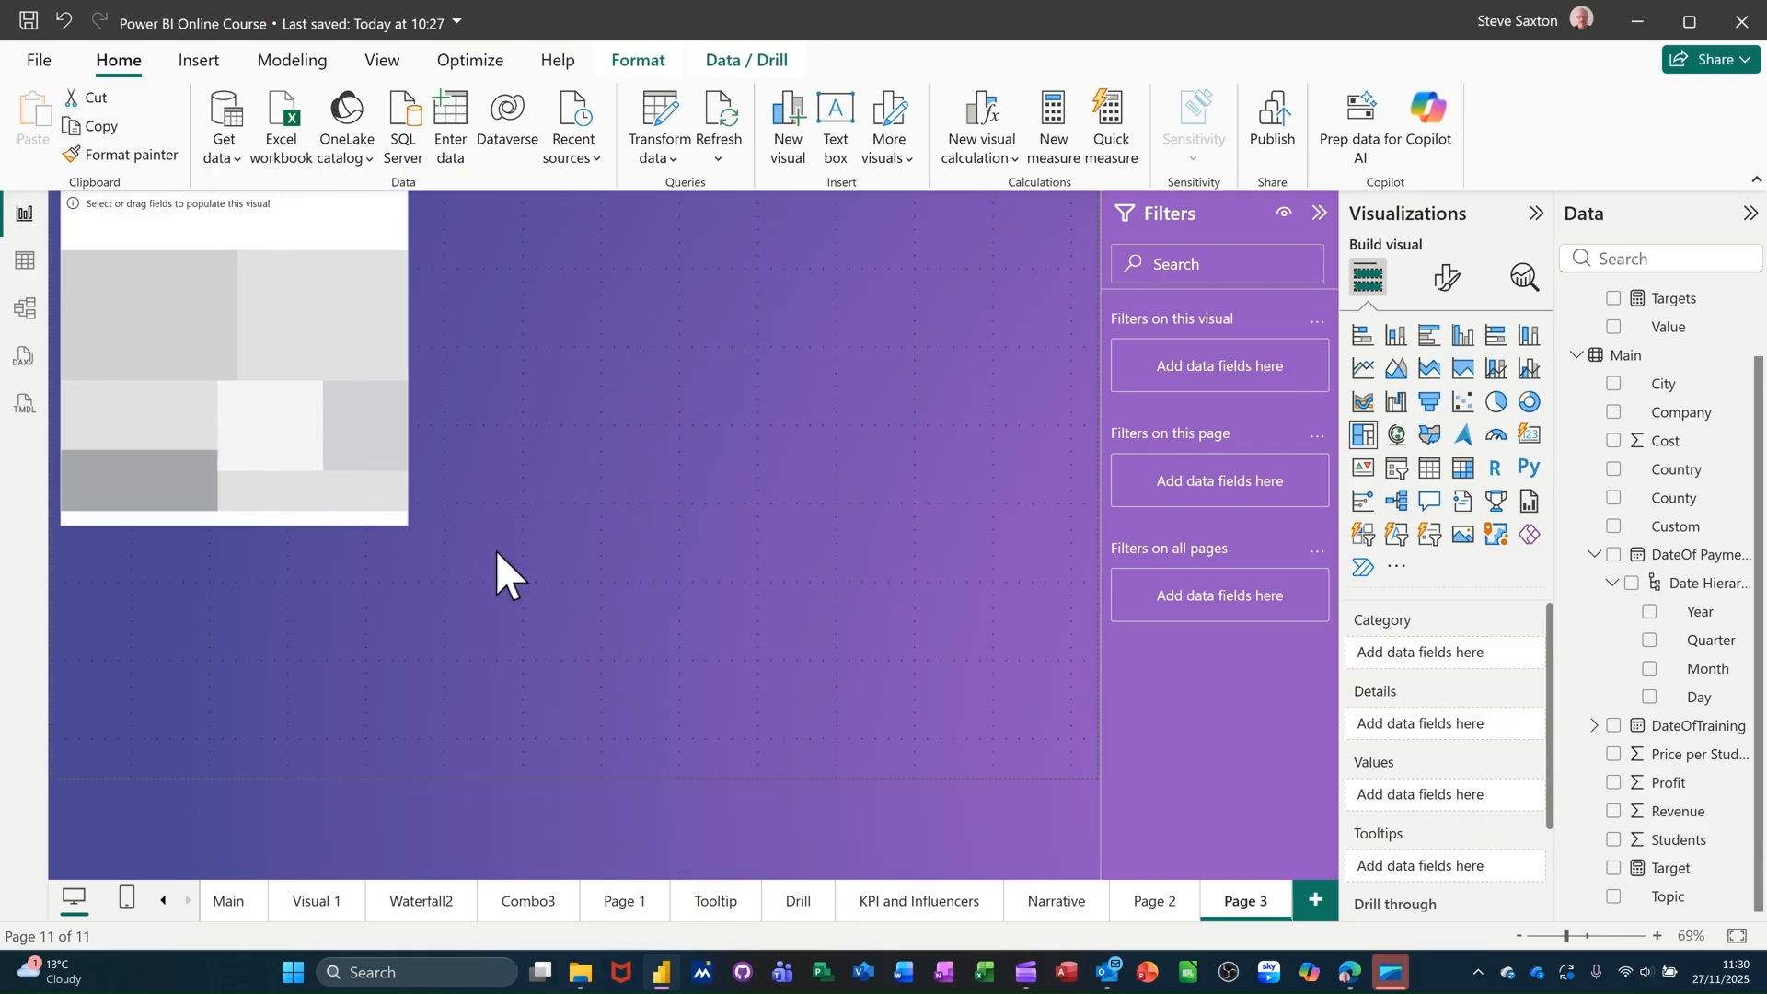
click(1597, 891)
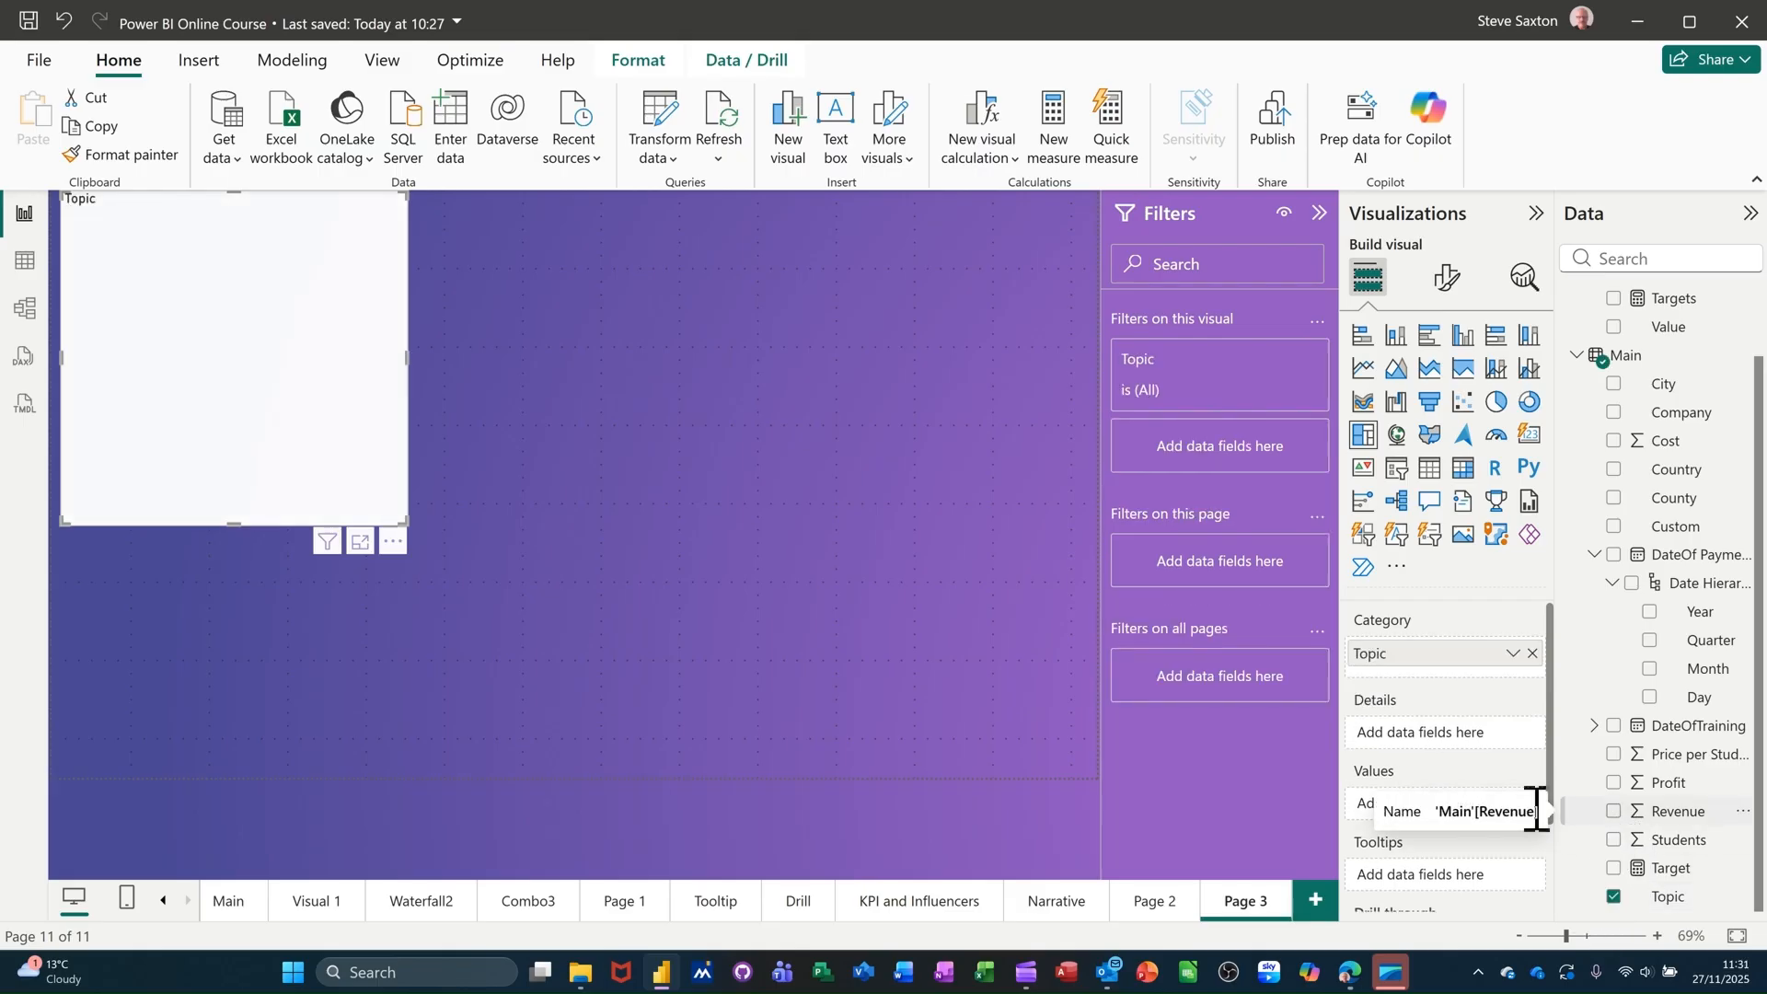
click(1613, 810)
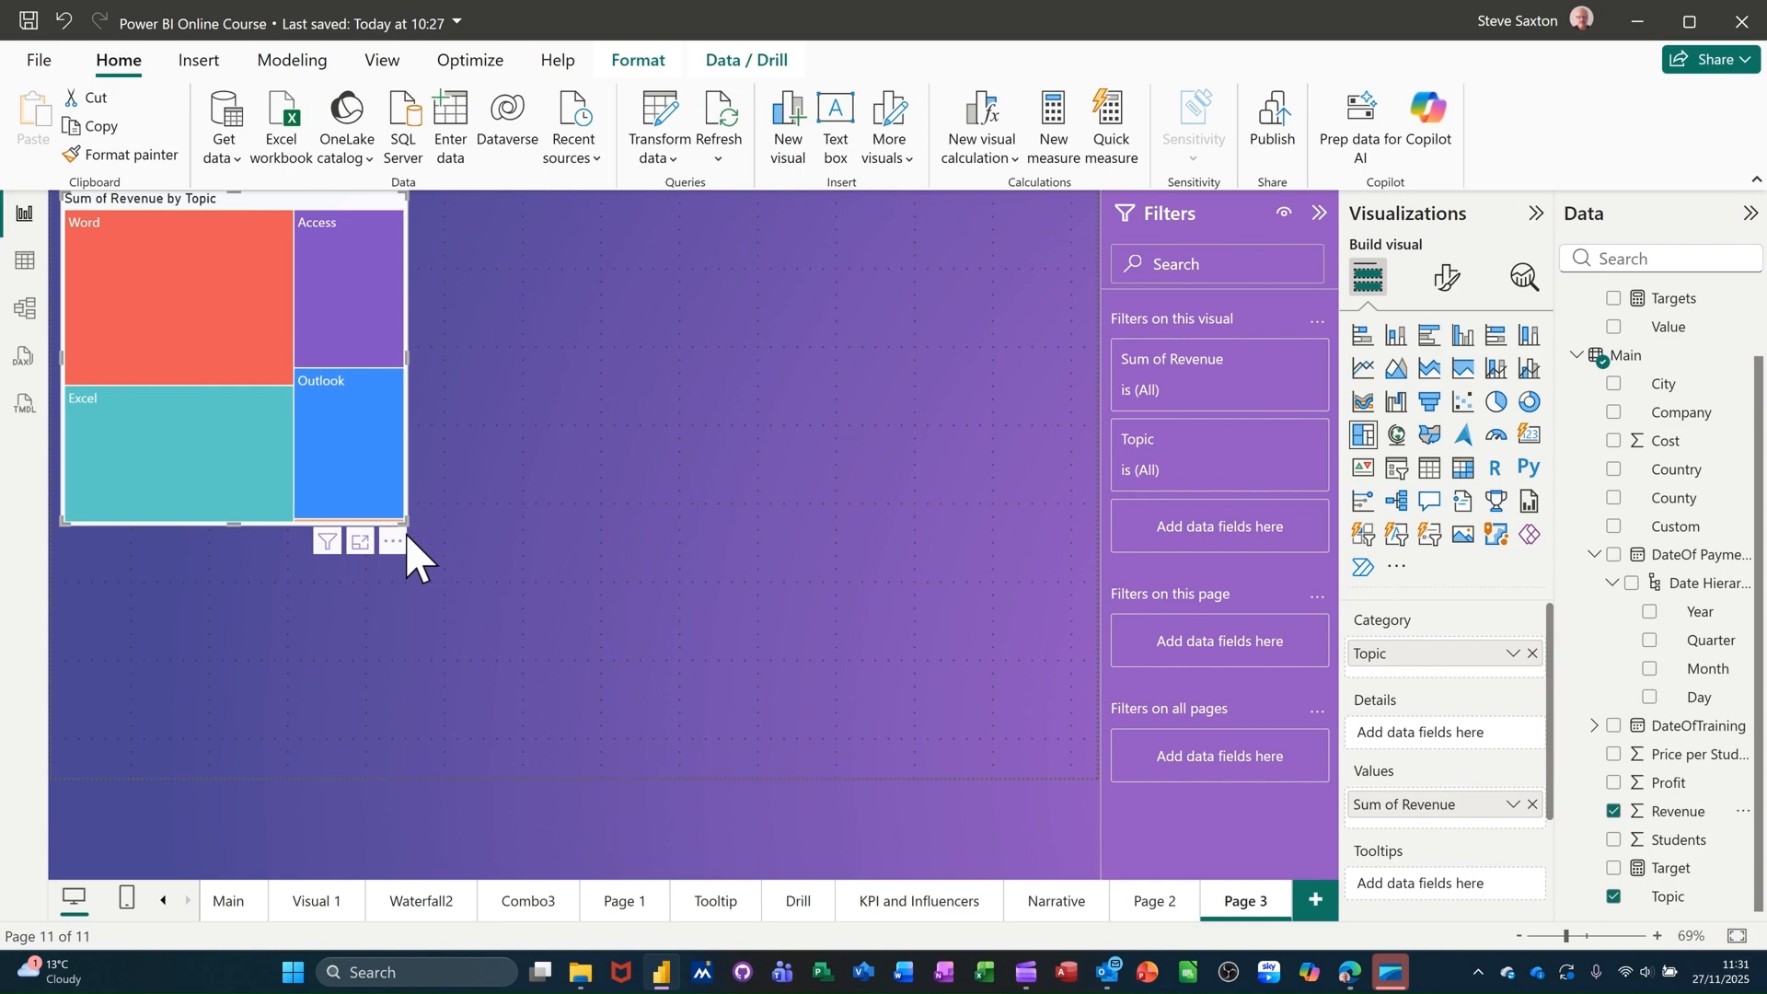
Step: Try the treemap at a wider size, and shrink it to a compact, nearly square block in the page corner
drag(414, 513, 650, 511)
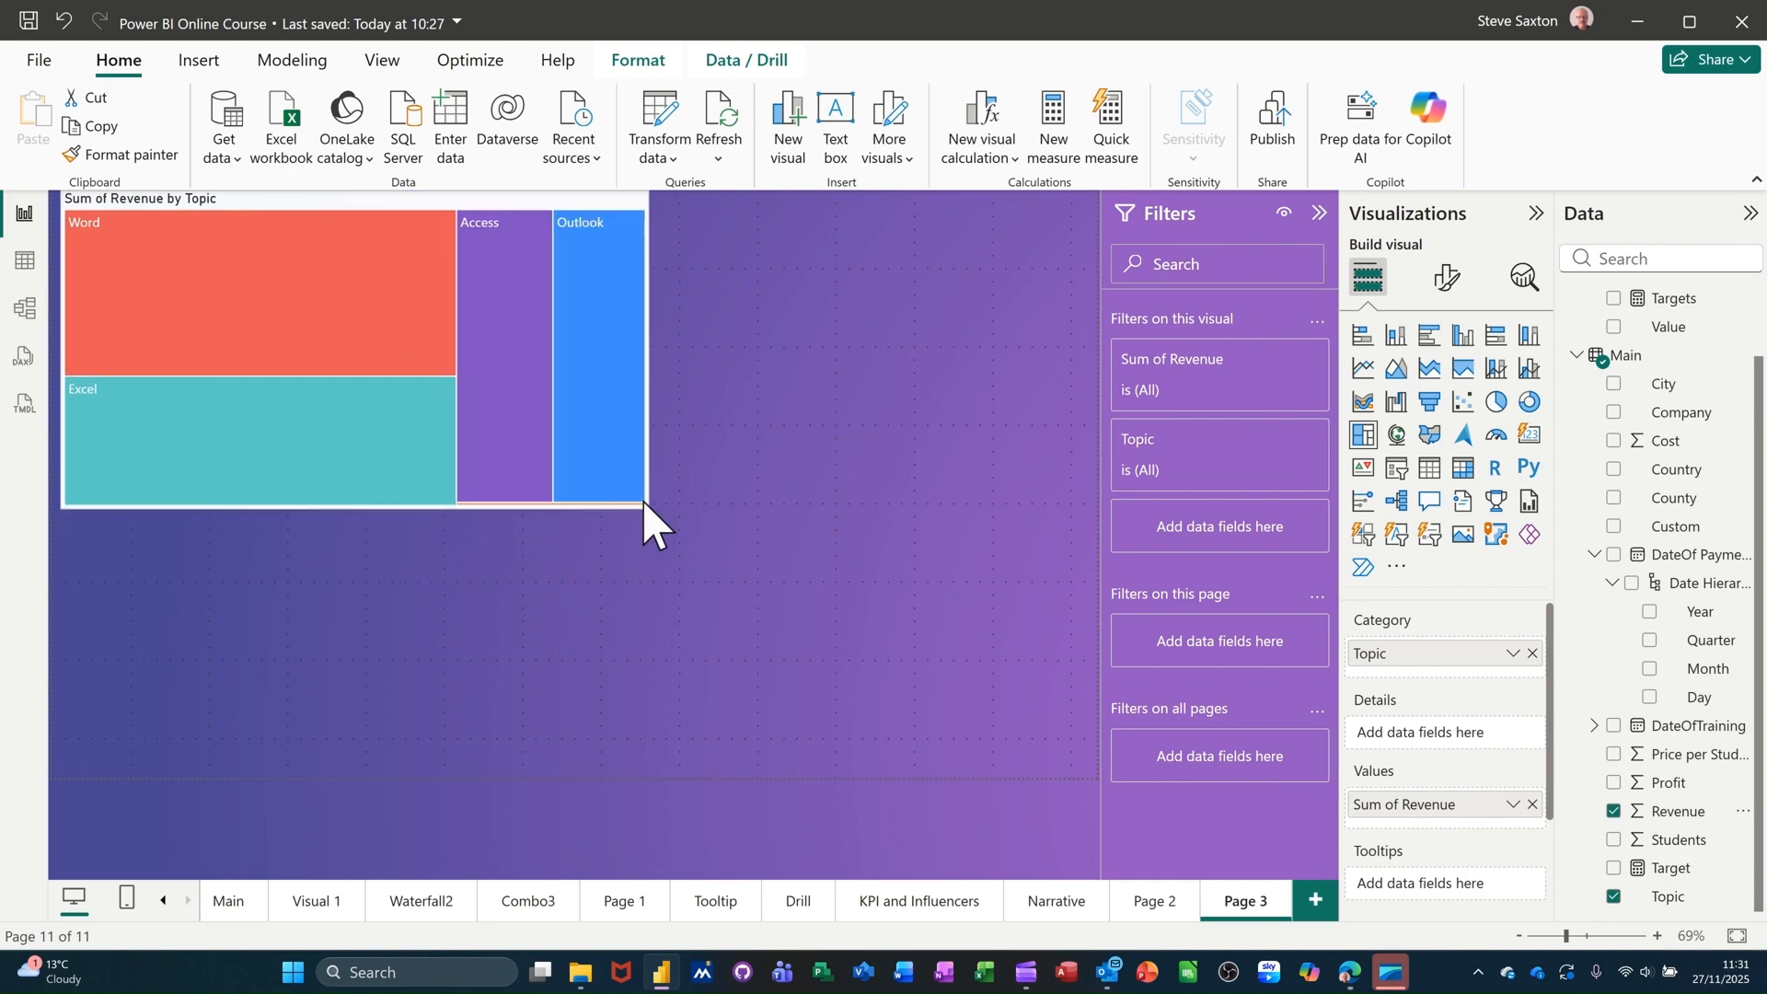
mouse_move(298, 344)
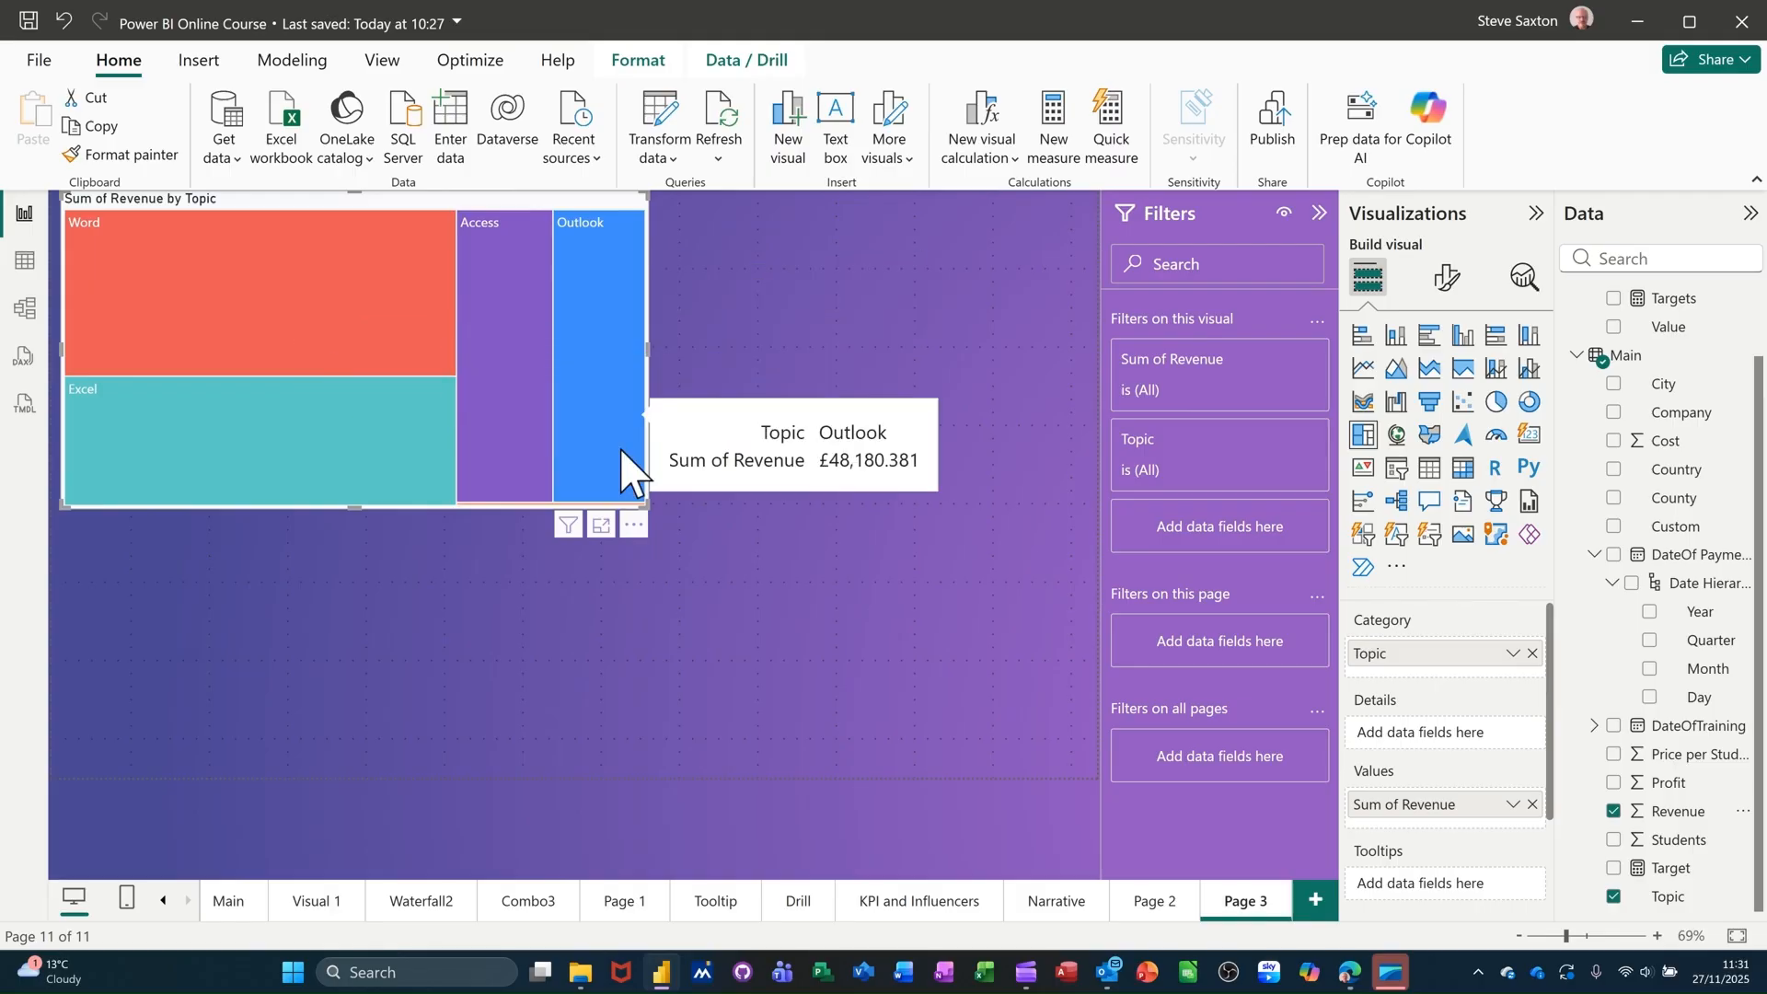
drag(644, 508, 346, 493)
click(368, 478)
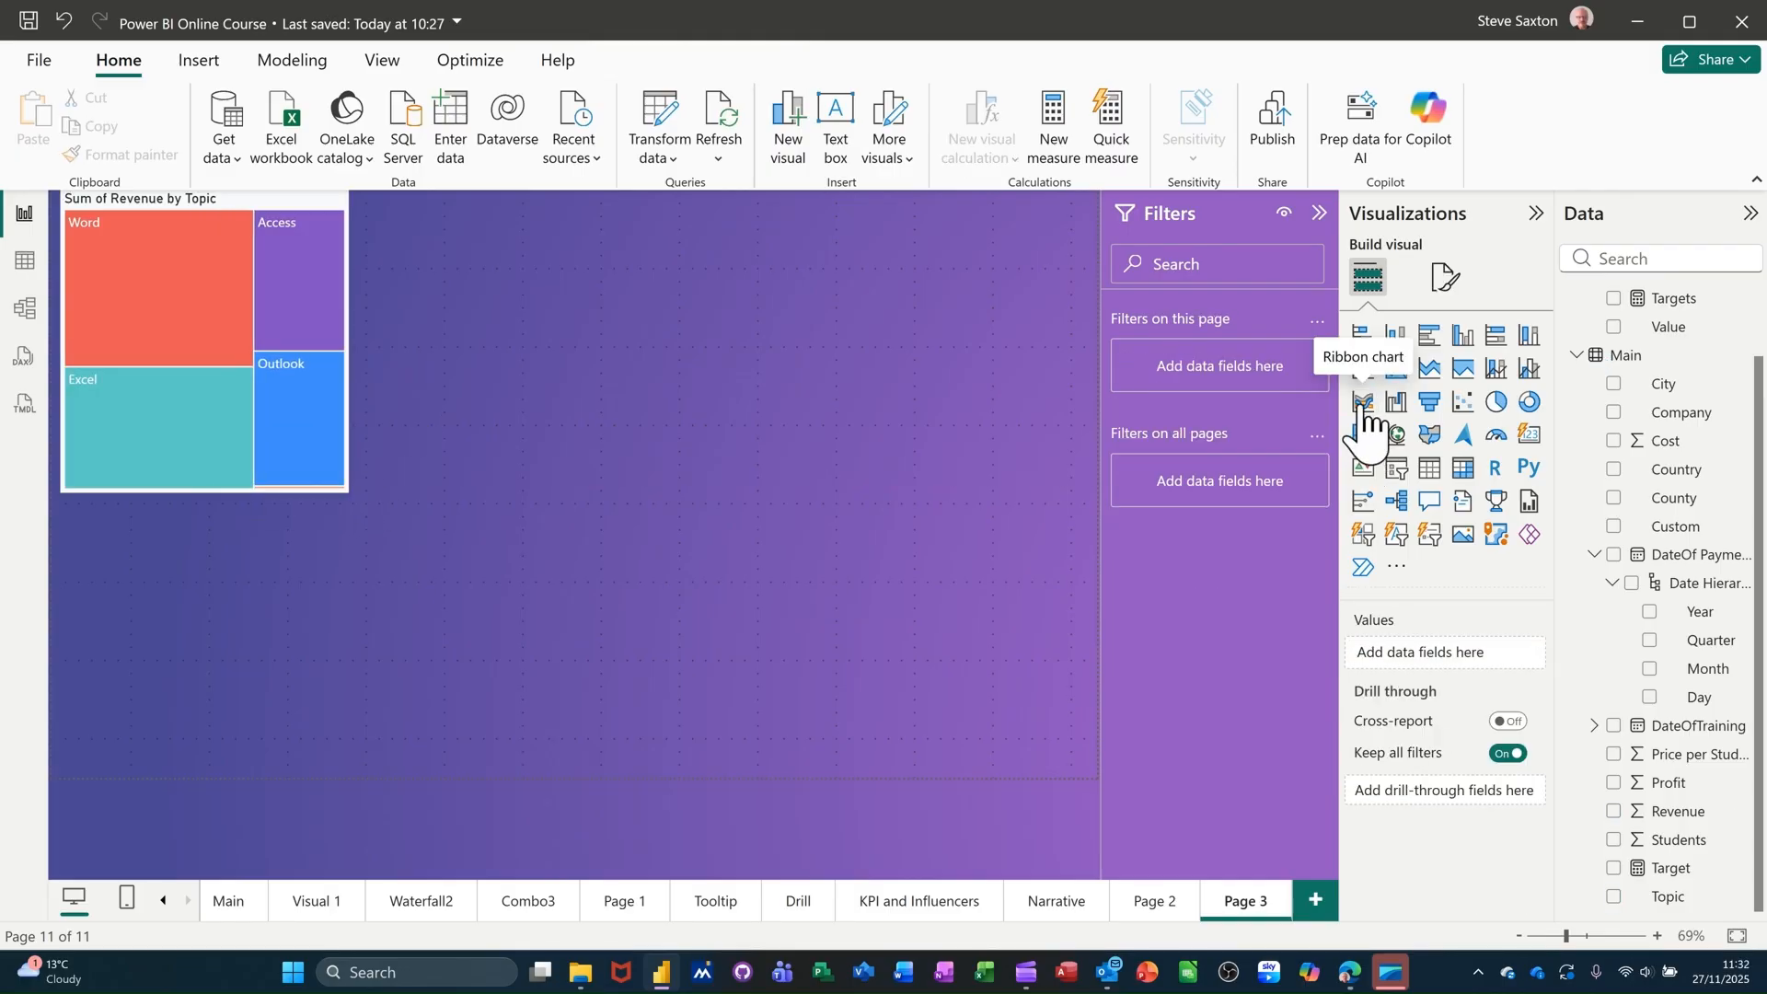
Step: Add a ribbon chart beside the treemap with Revenue and Students by DateOf Payment Year, and enlarge it
click(1363, 402)
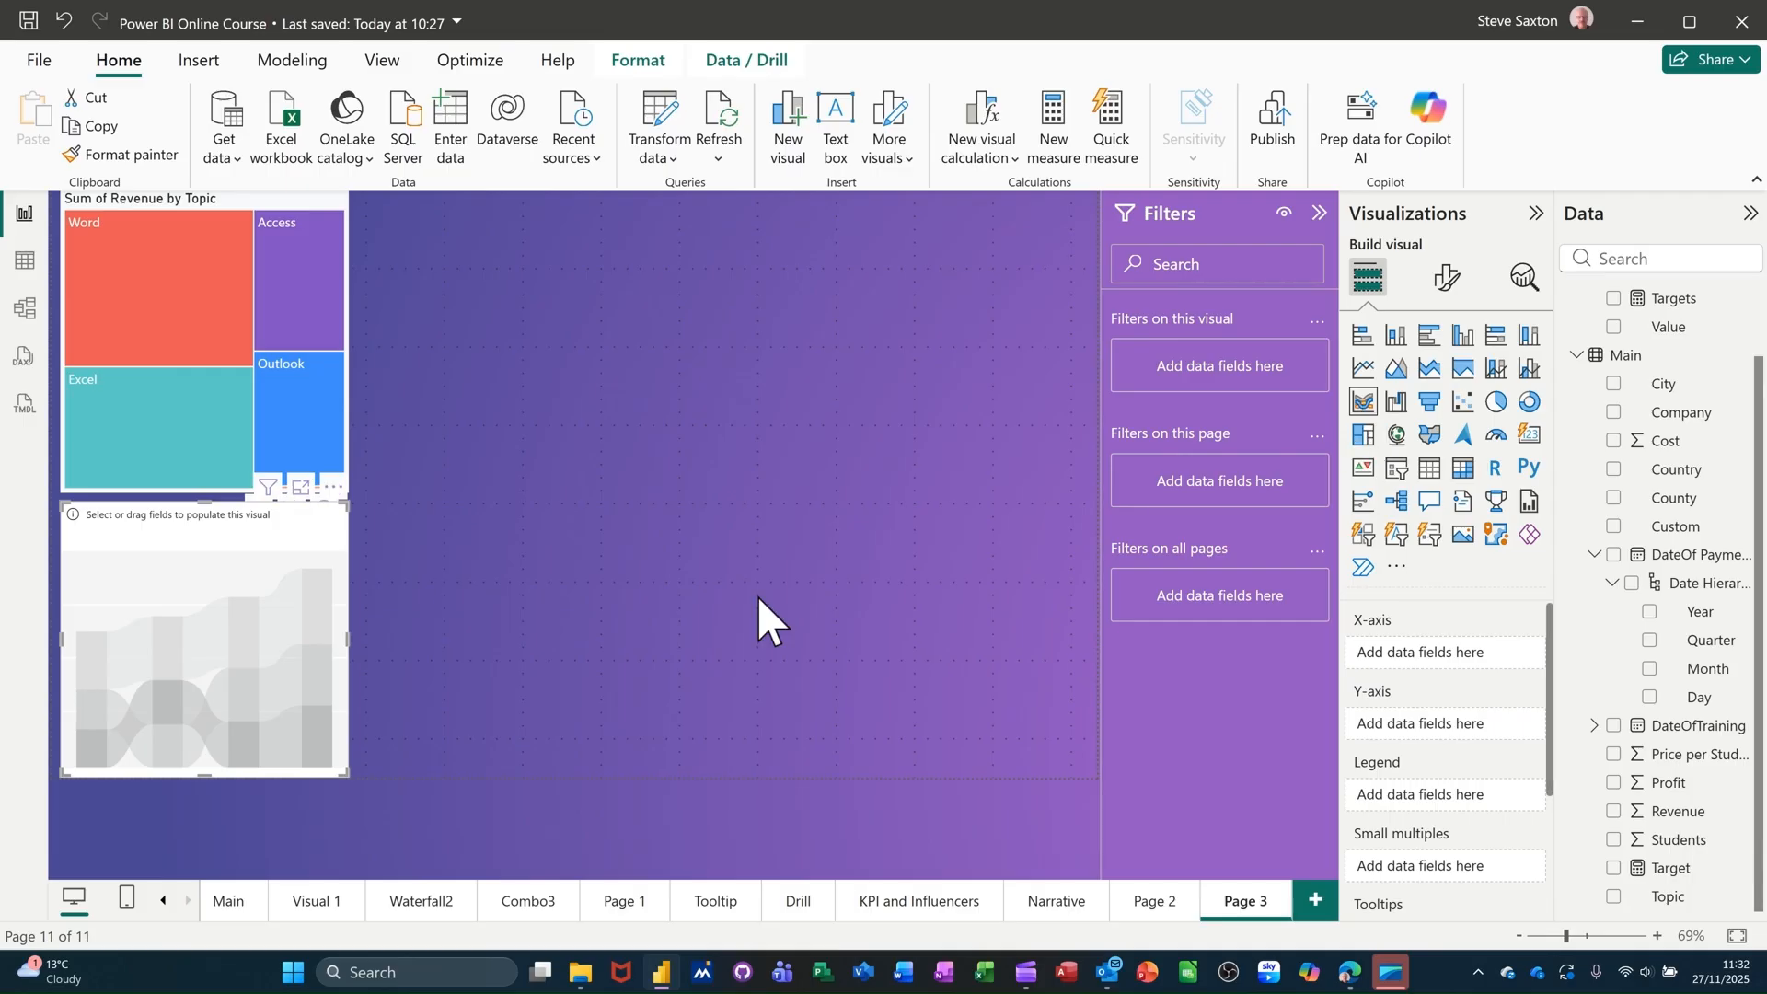
drag(301, 635, 655, 350)
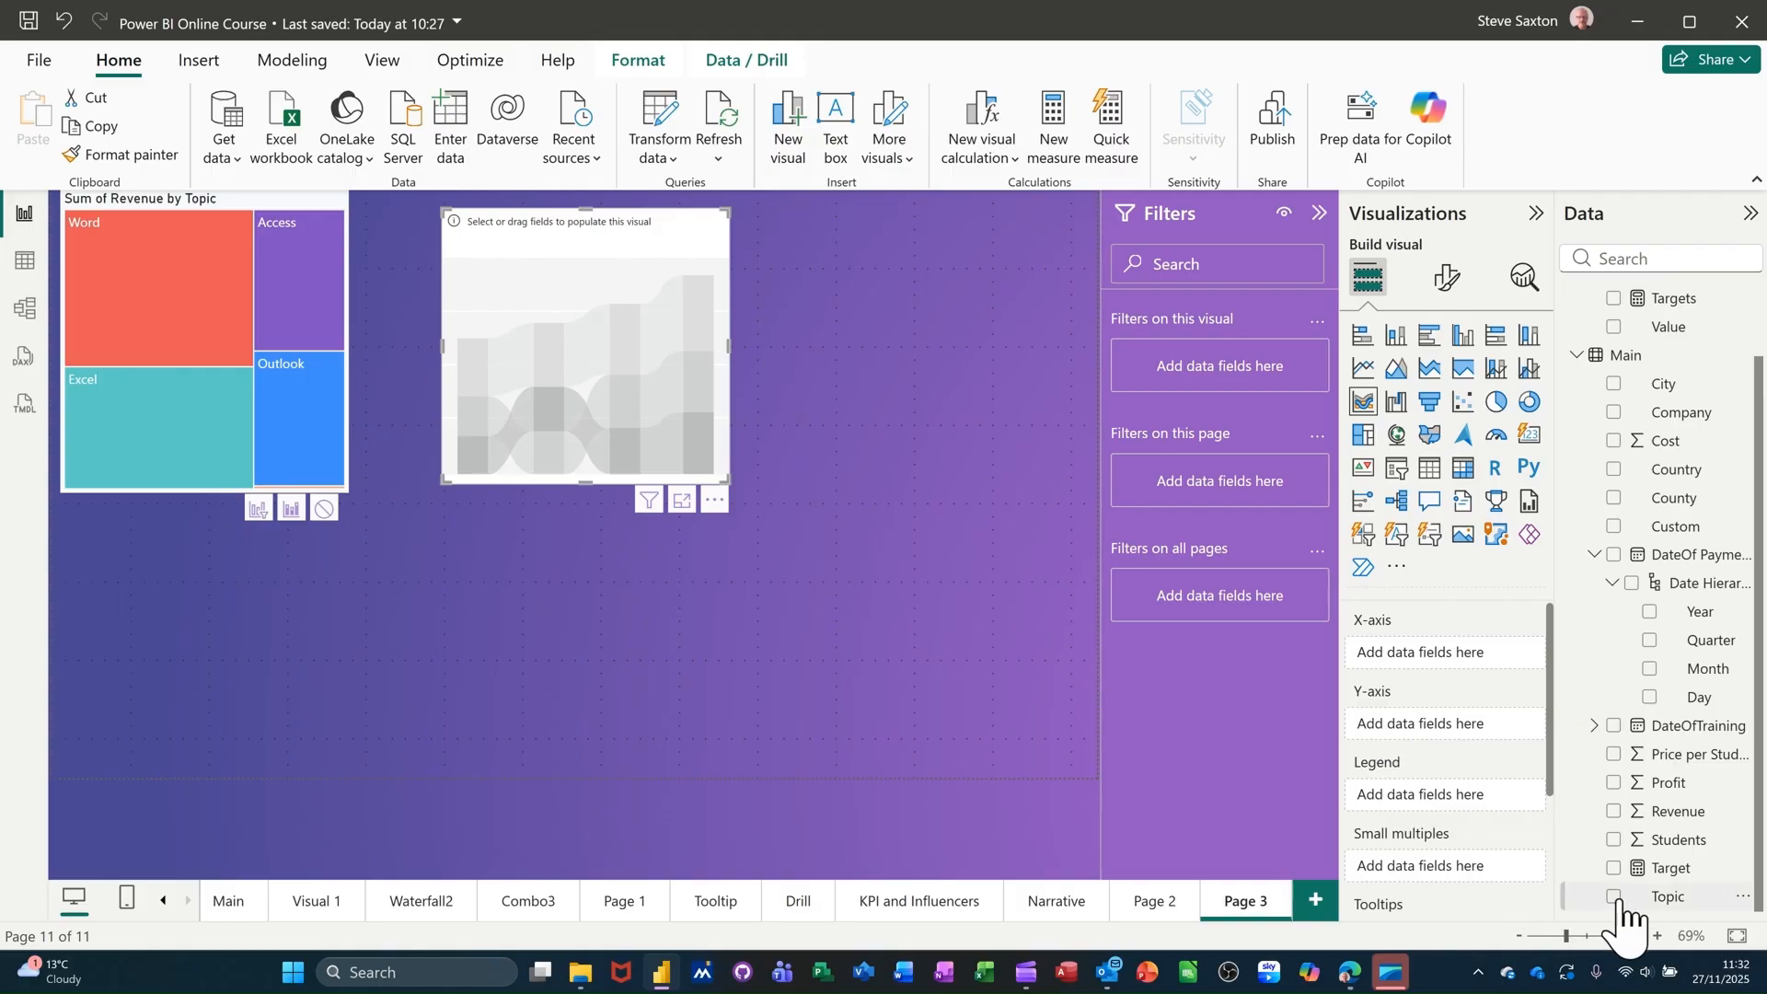
click(1613, 812)
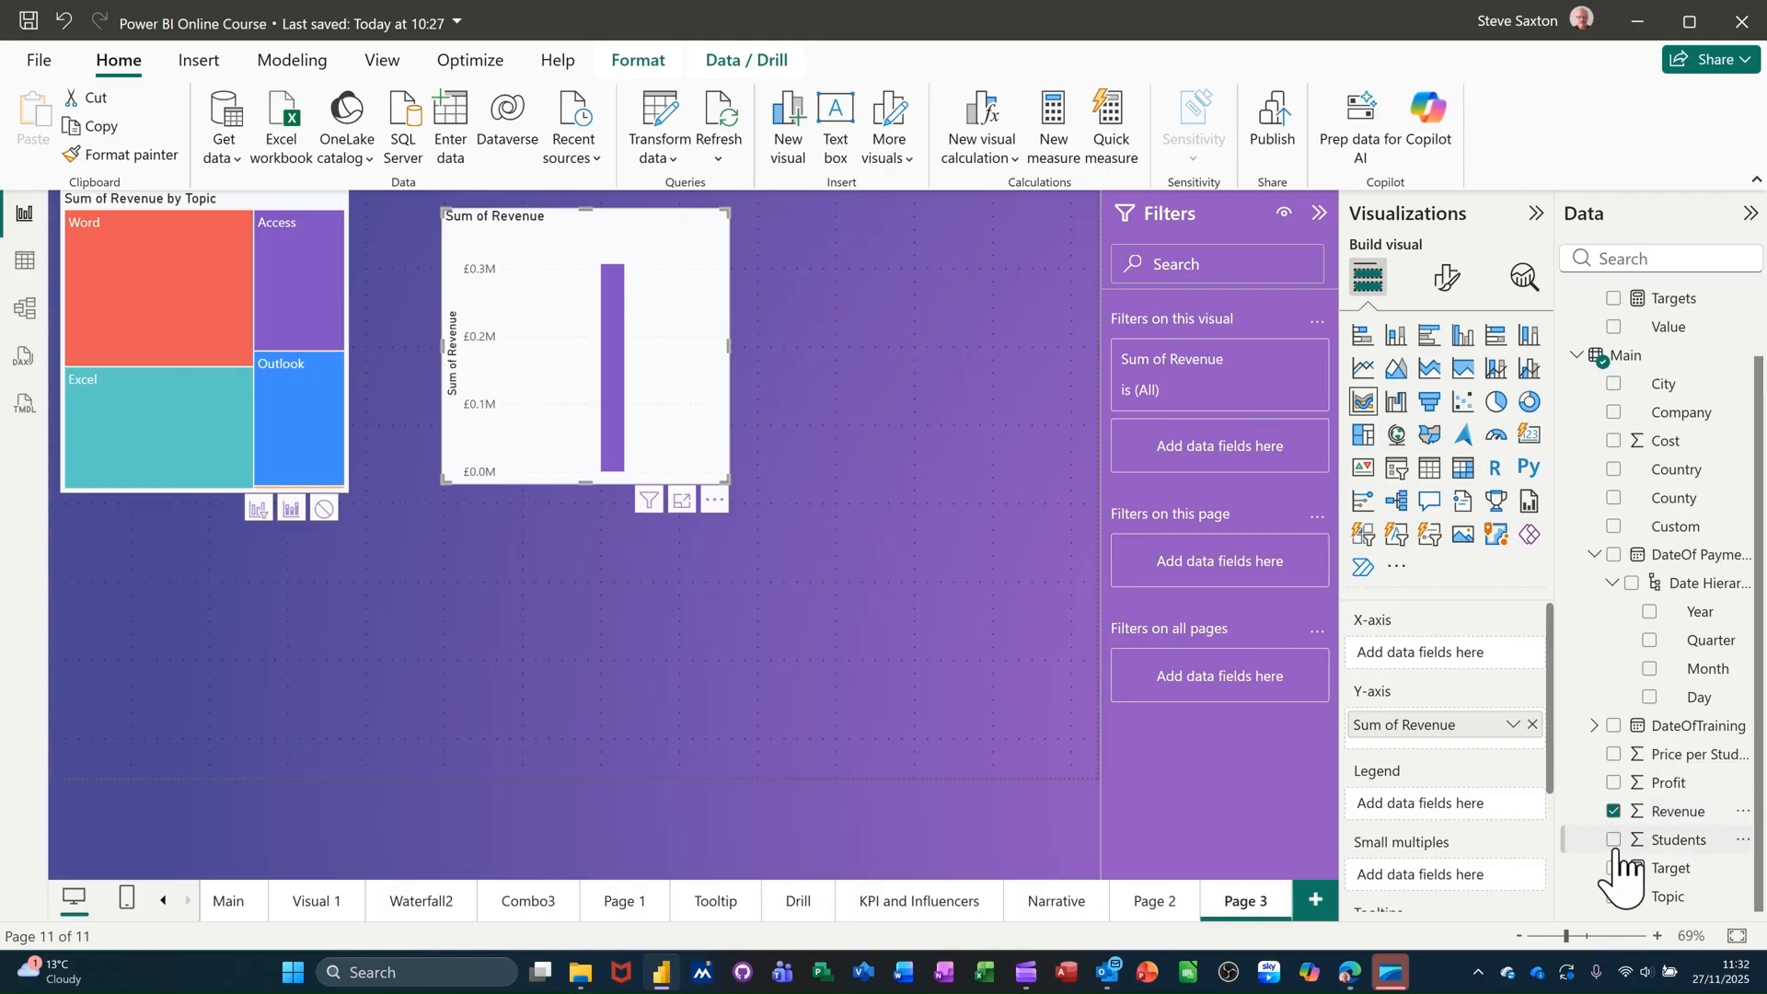
click(1613, 839)
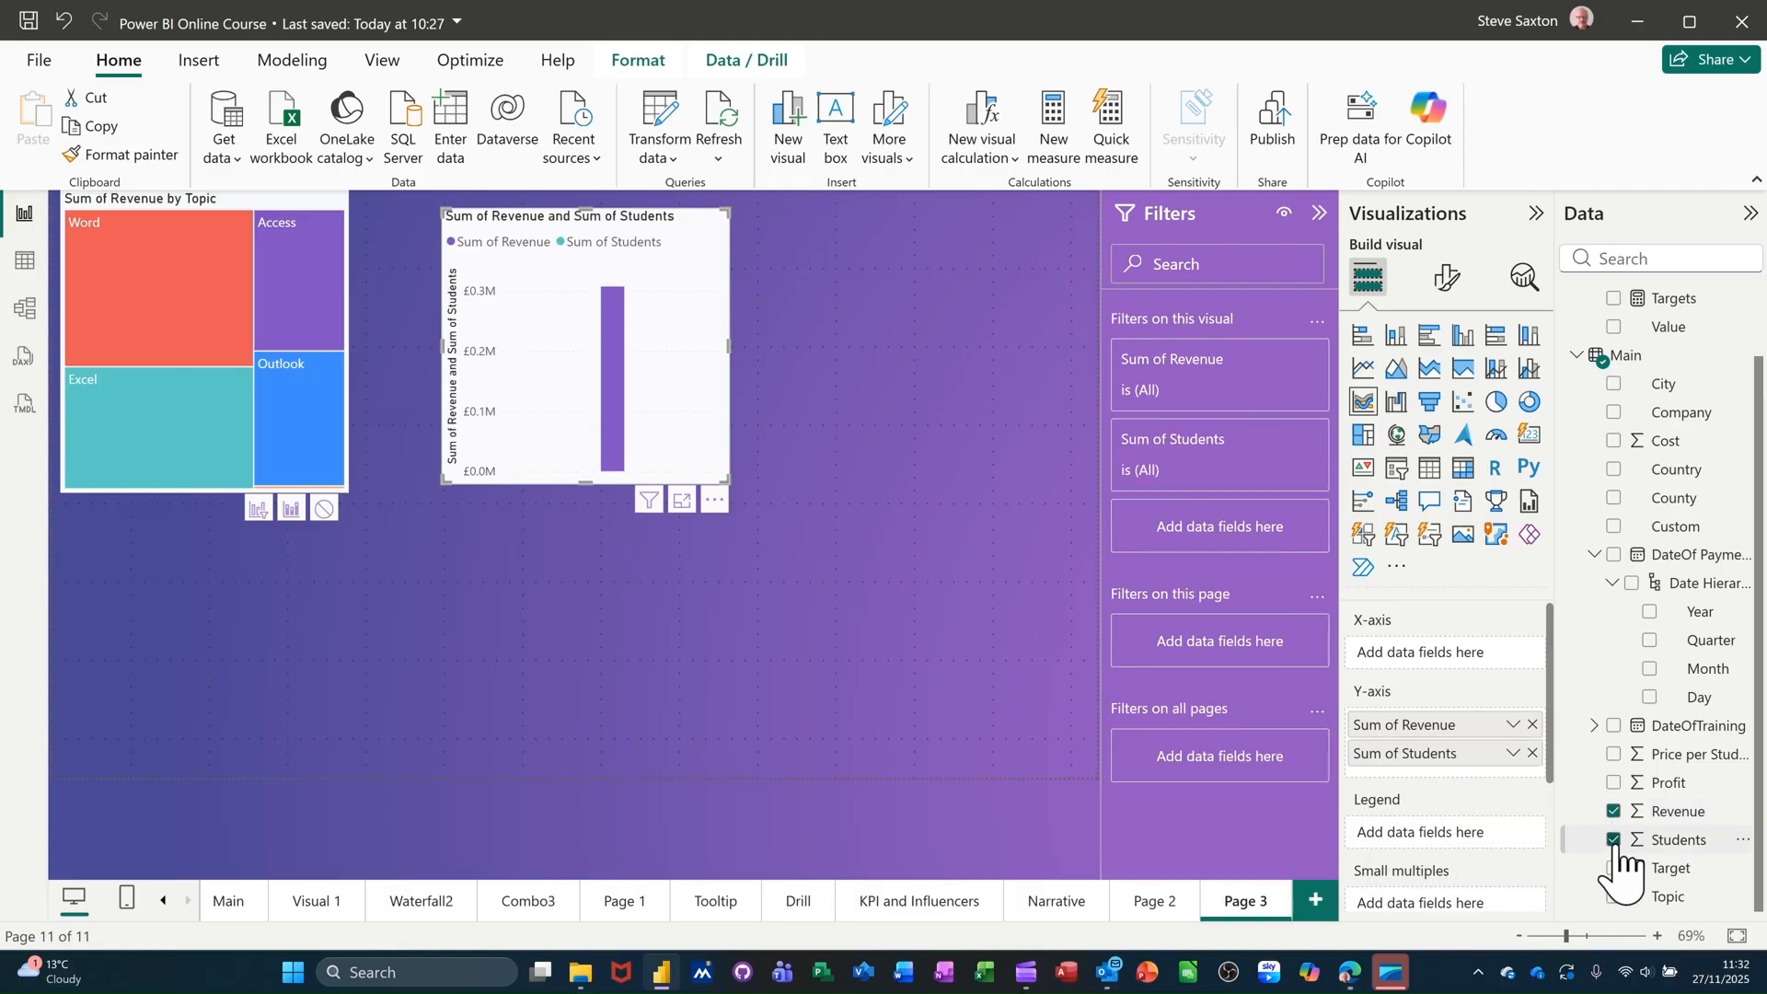
click(1649, 612)
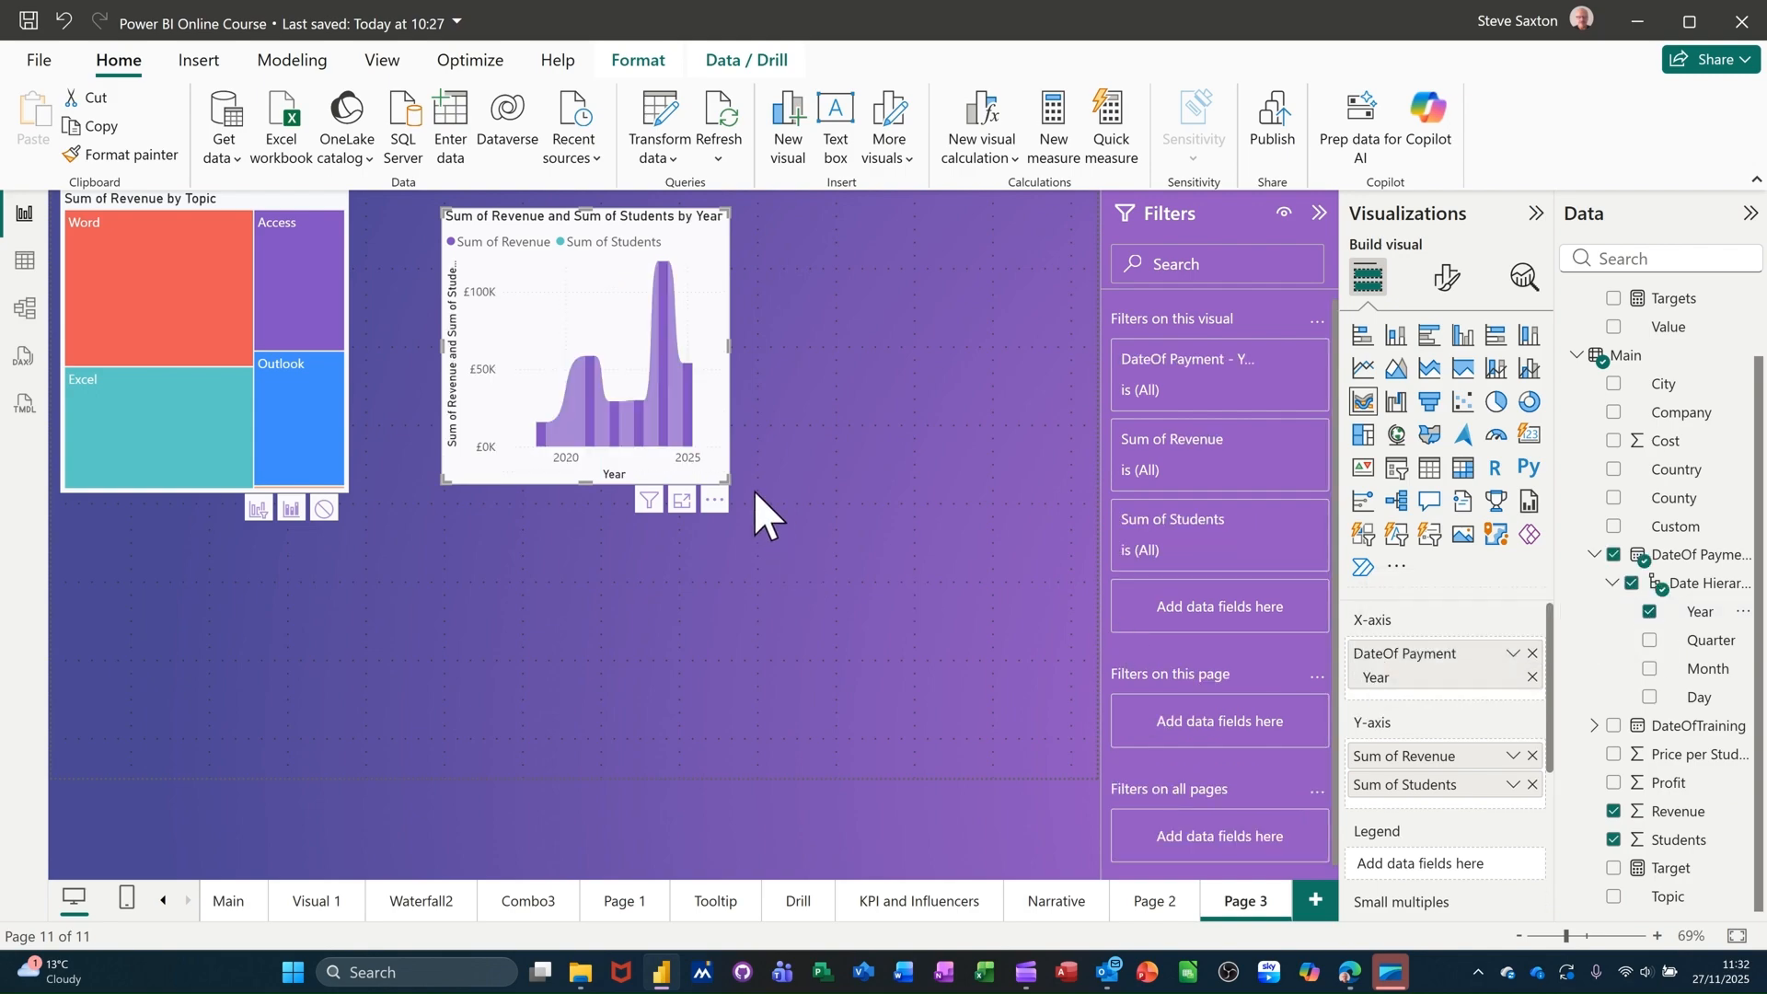
drag(732, 479, 1018, 529)
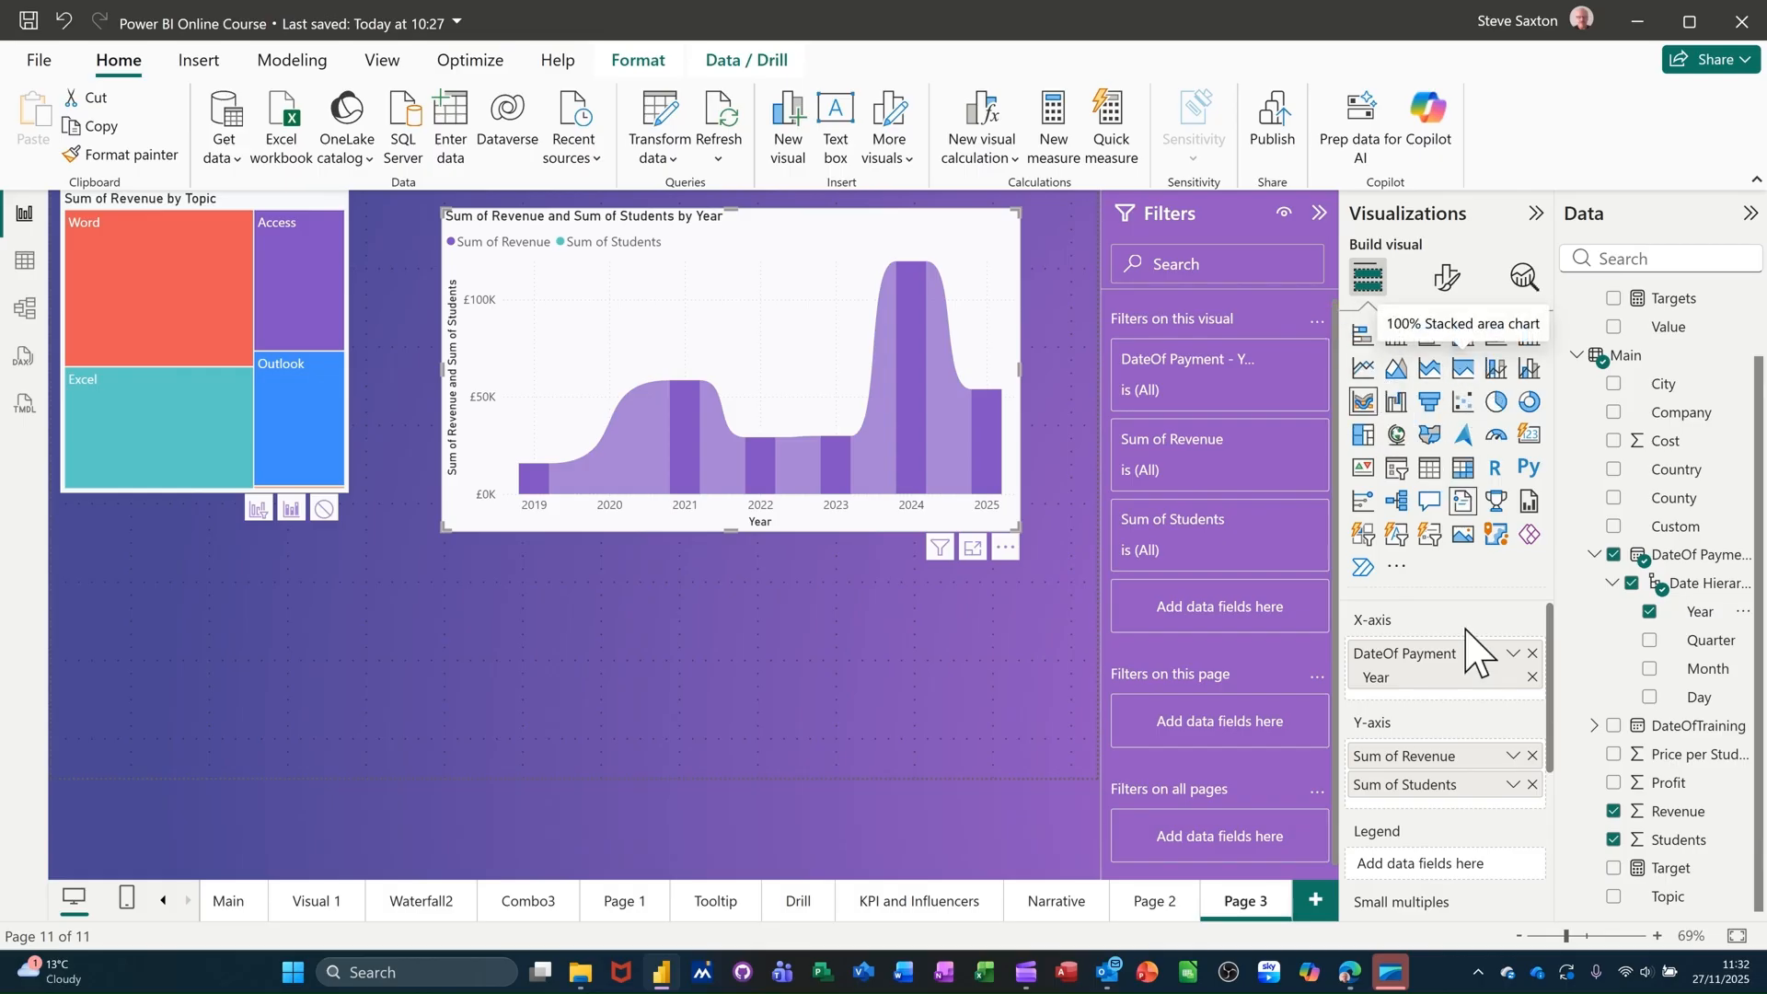
Step: Remove Students from the ribbon chart, add Topic as its legend, and move the chart closer to the treemap
click(1613, 840)
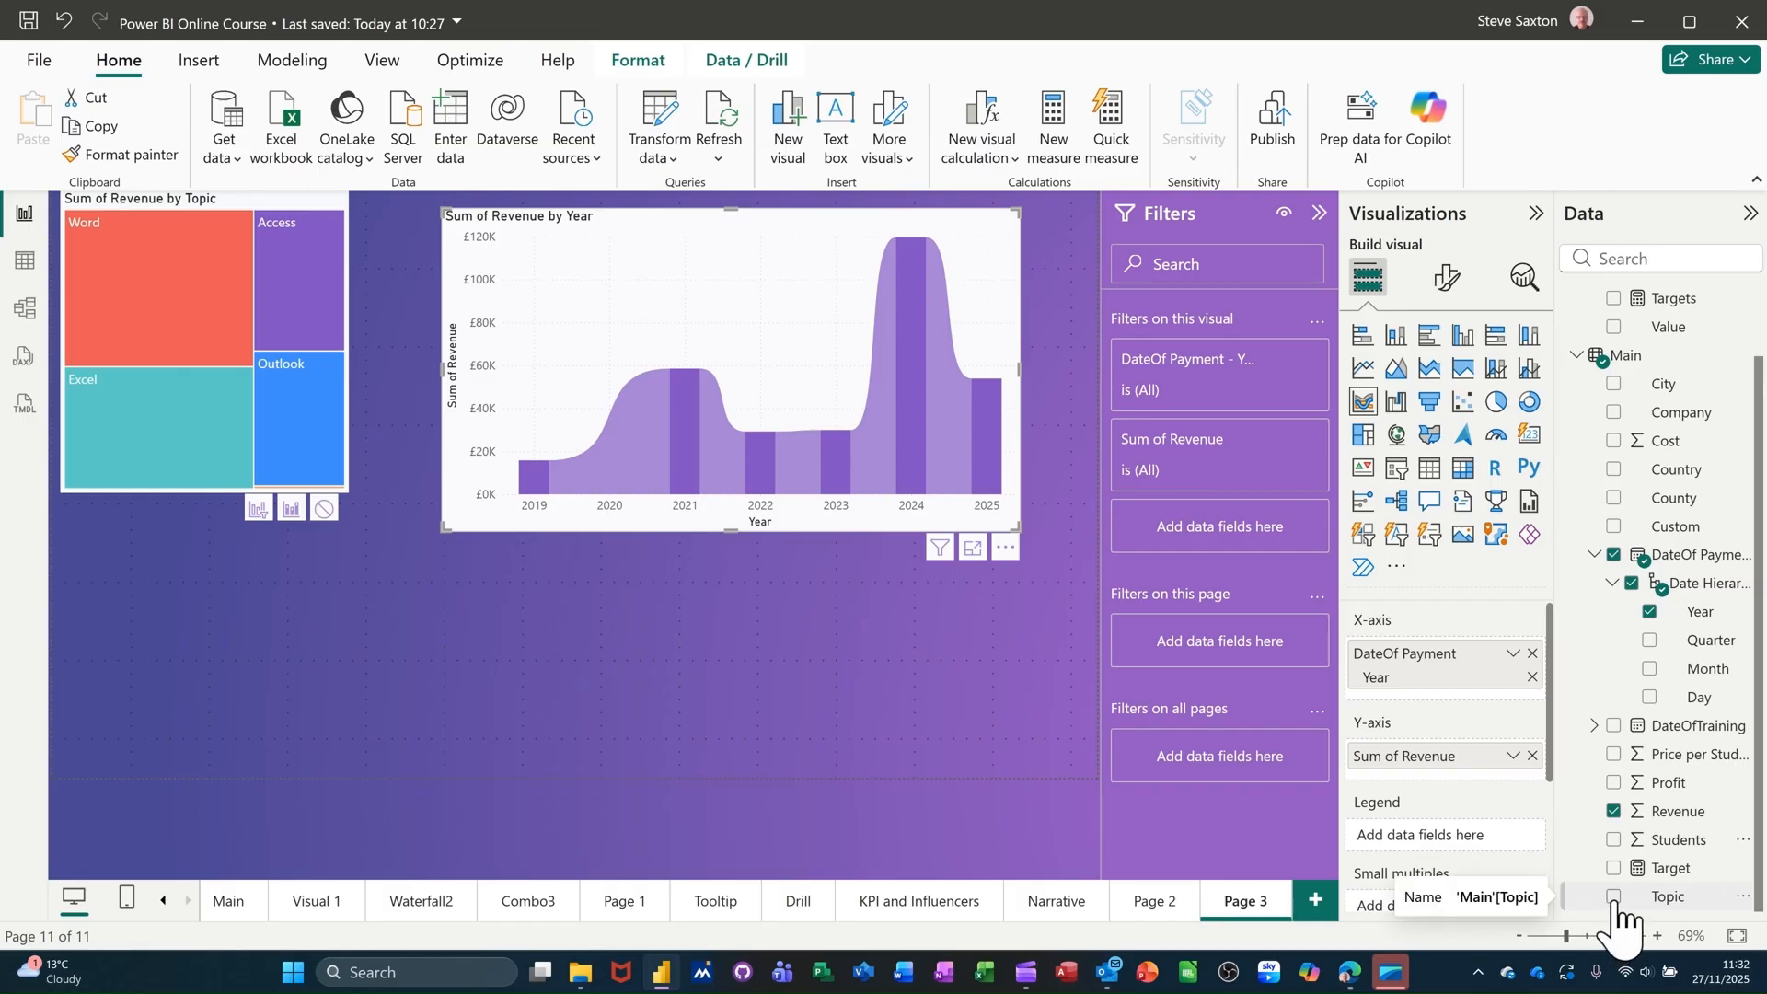
click(1615, 900)
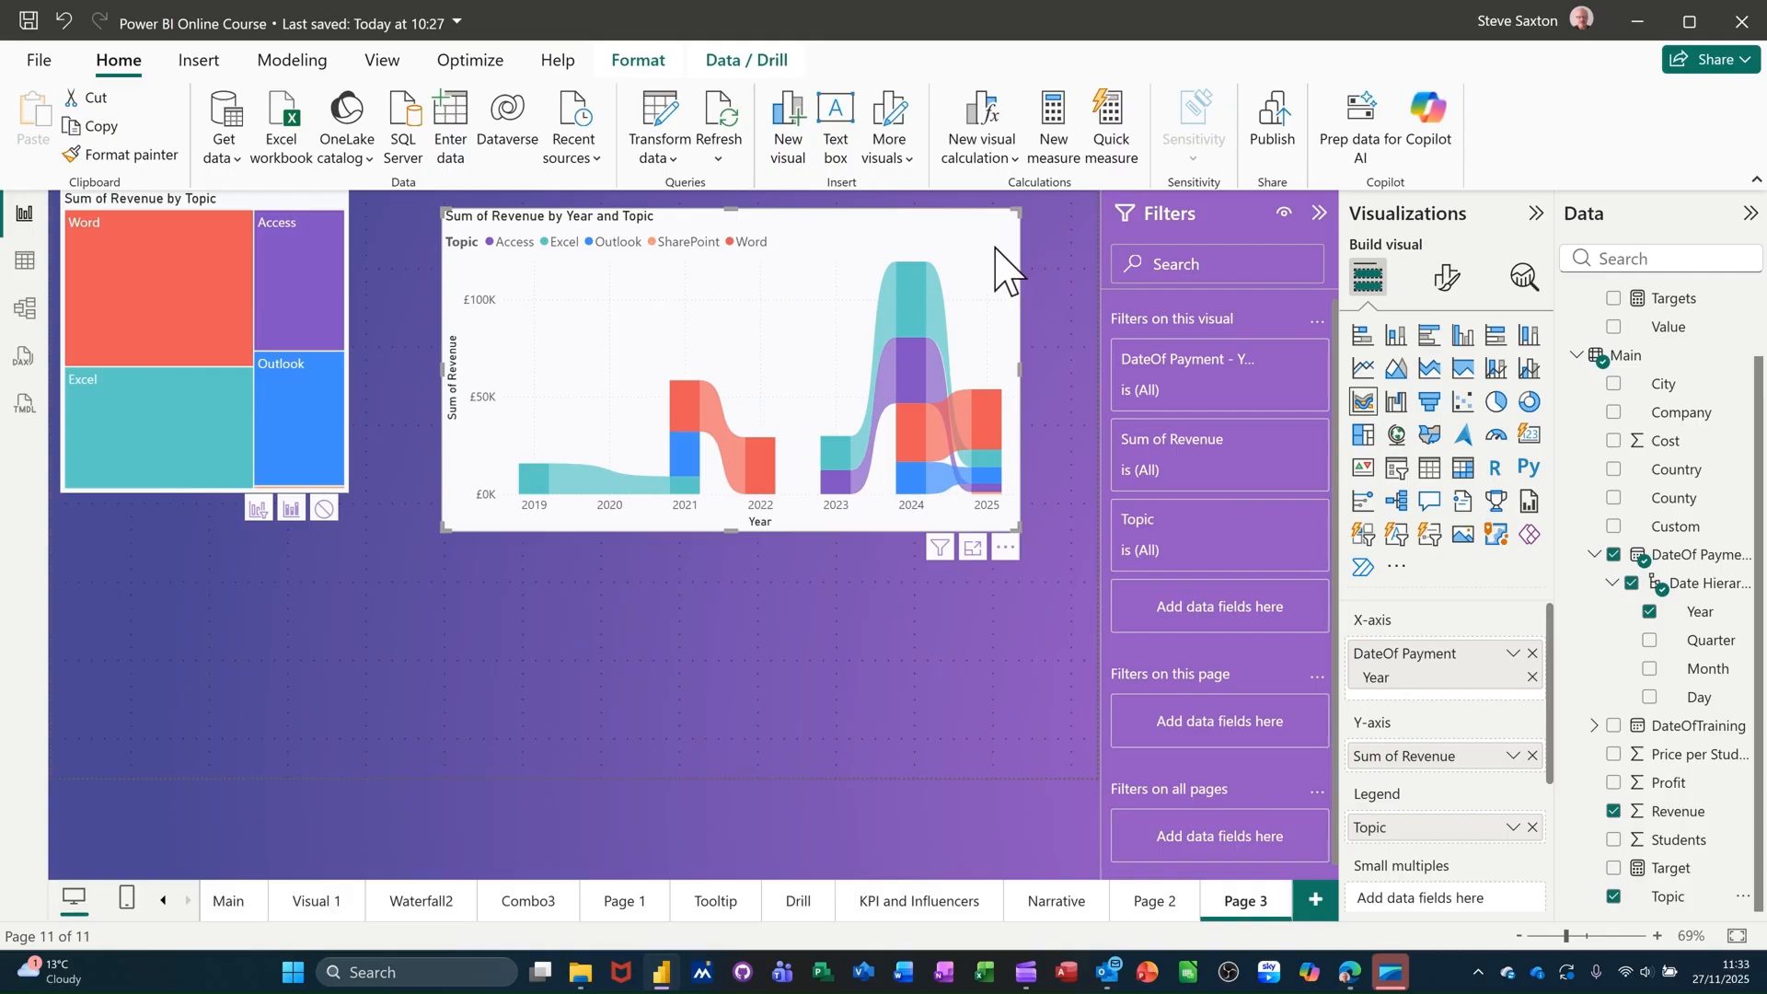
drag(992, 253, 916, 249)
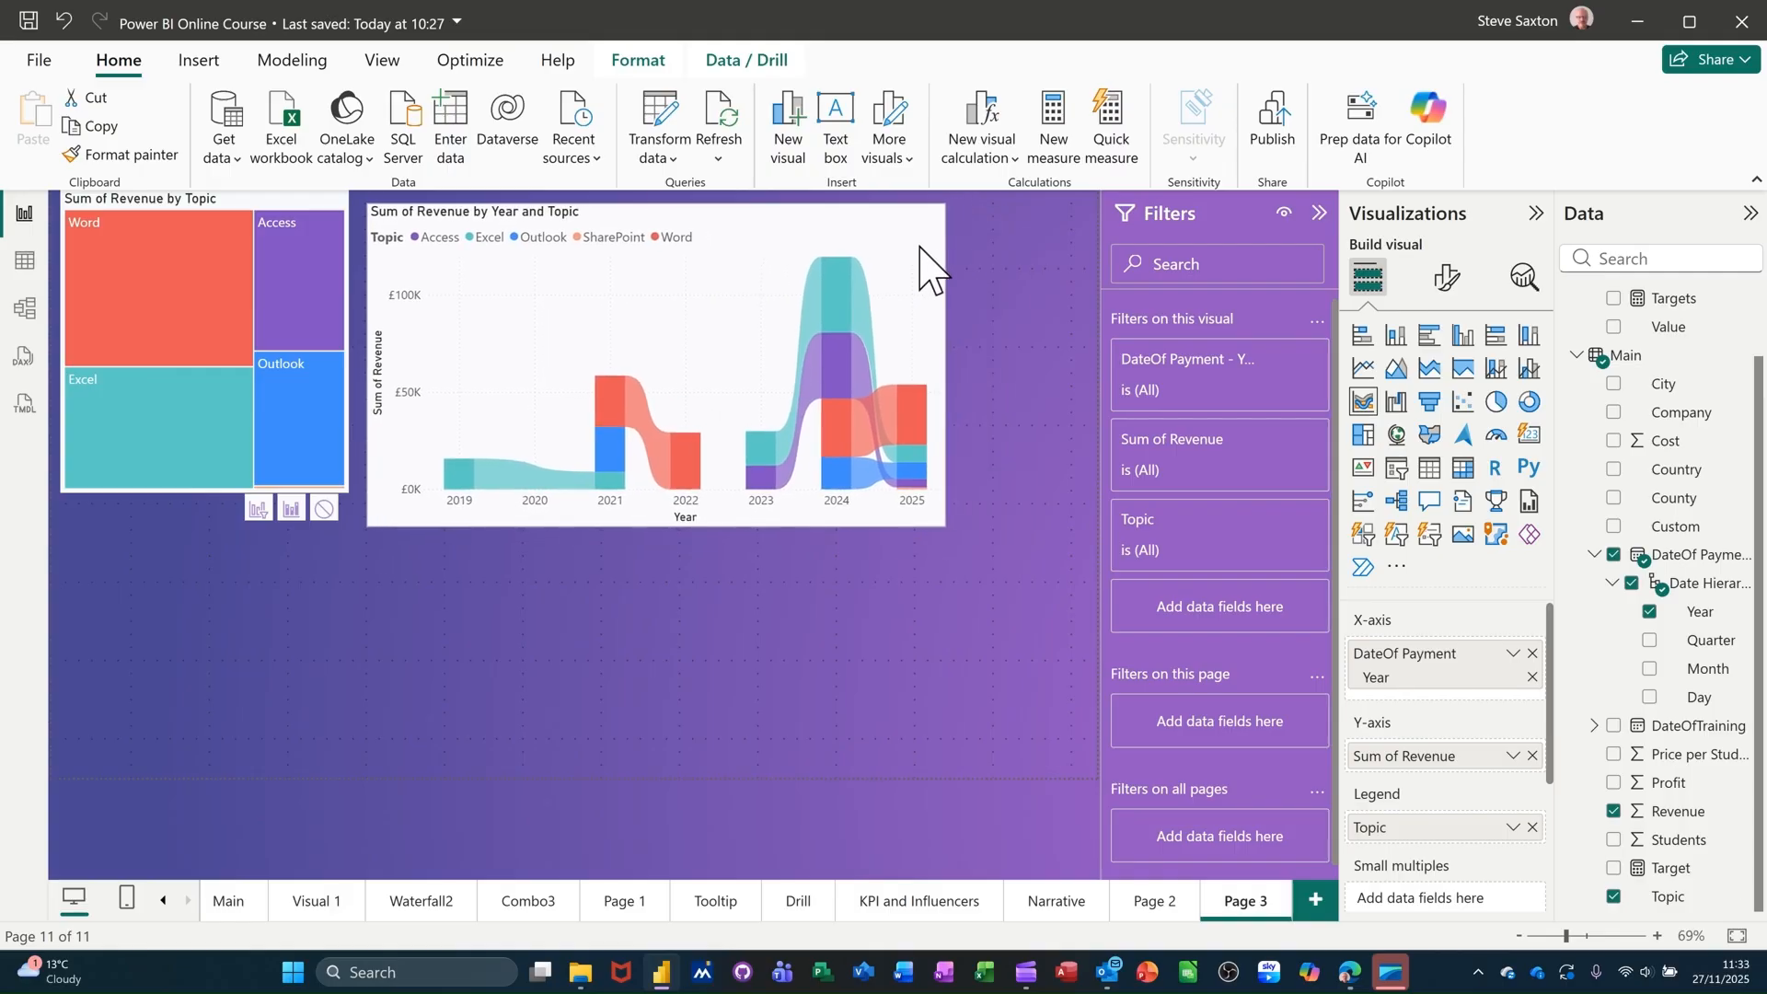
click(1014, 259)
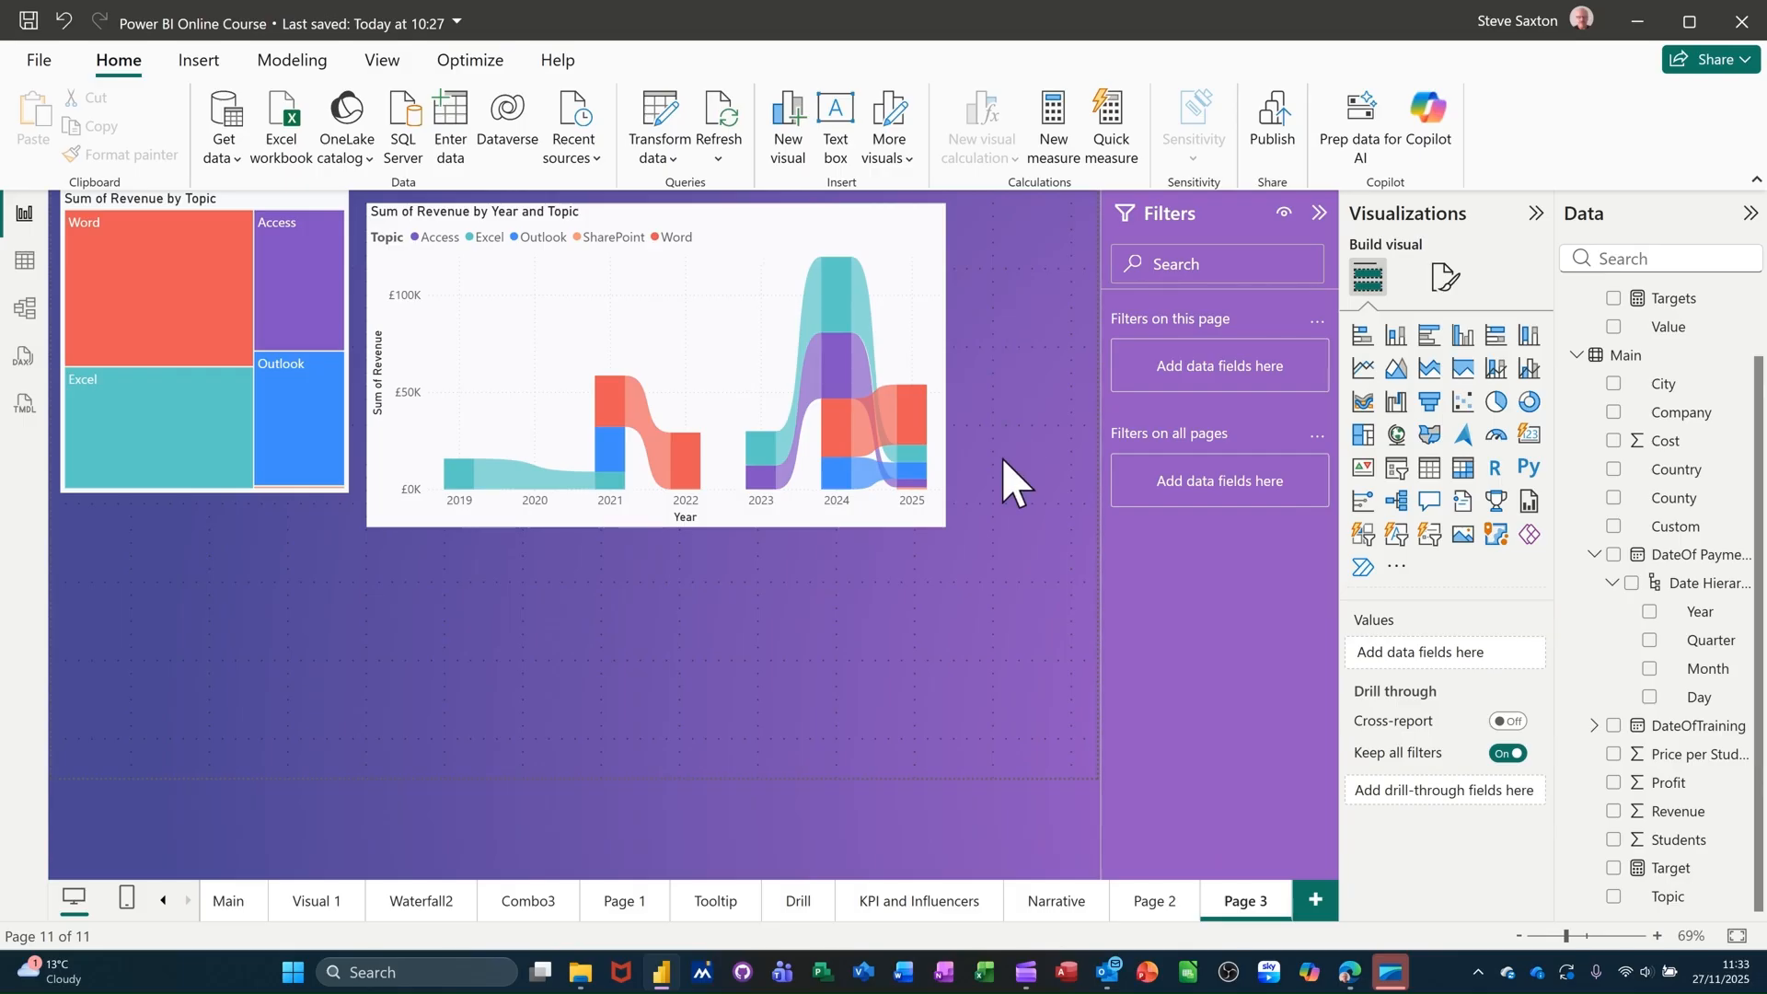